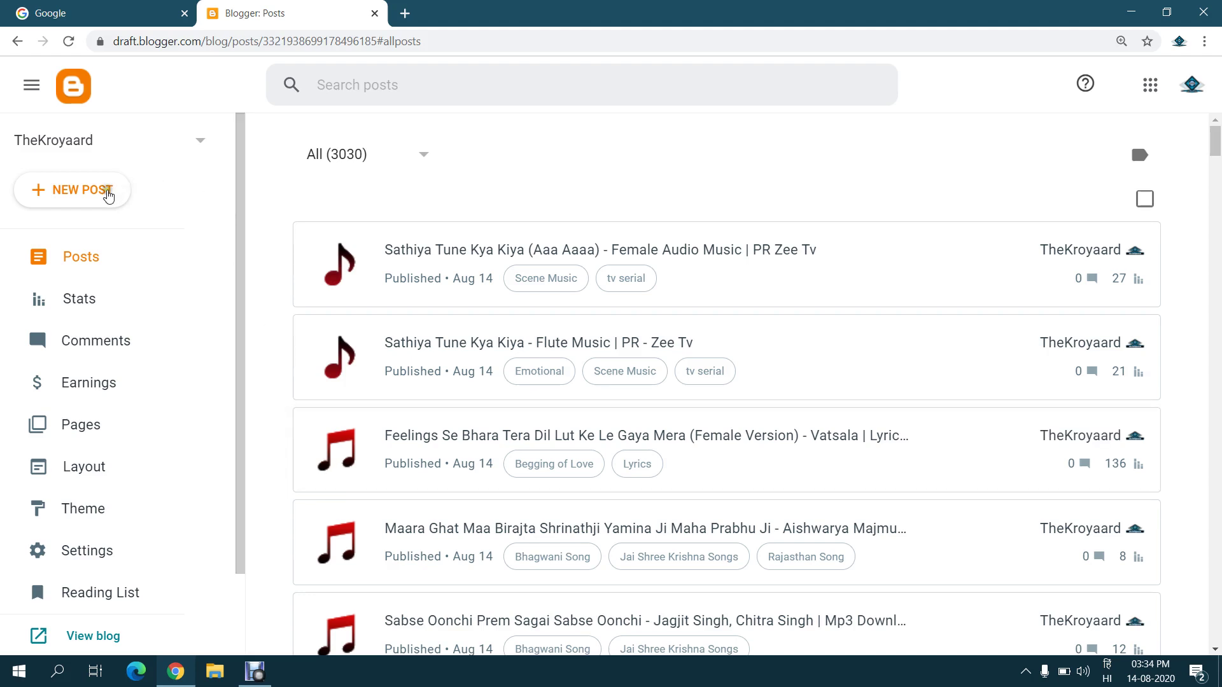
Create a new blog post and switch its editor to HTML view
{"action": "left_click", "coordinate": [108, 194]}
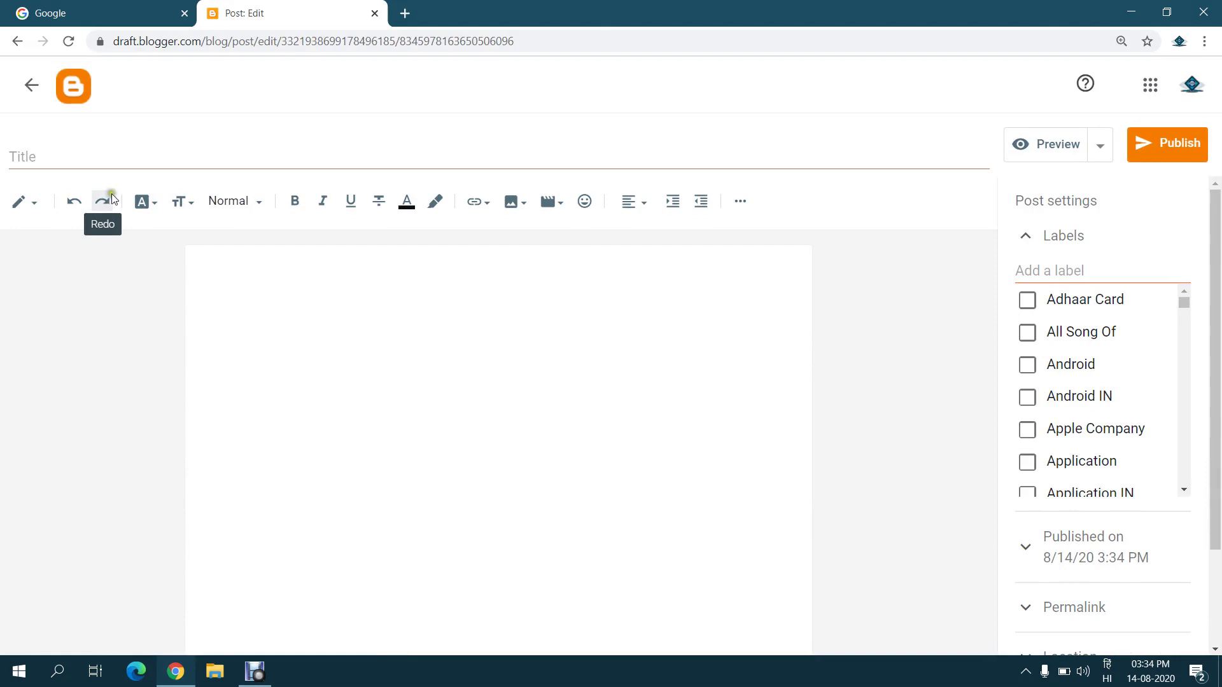
{"action": "left_click", "coordinate": [46, 202]}
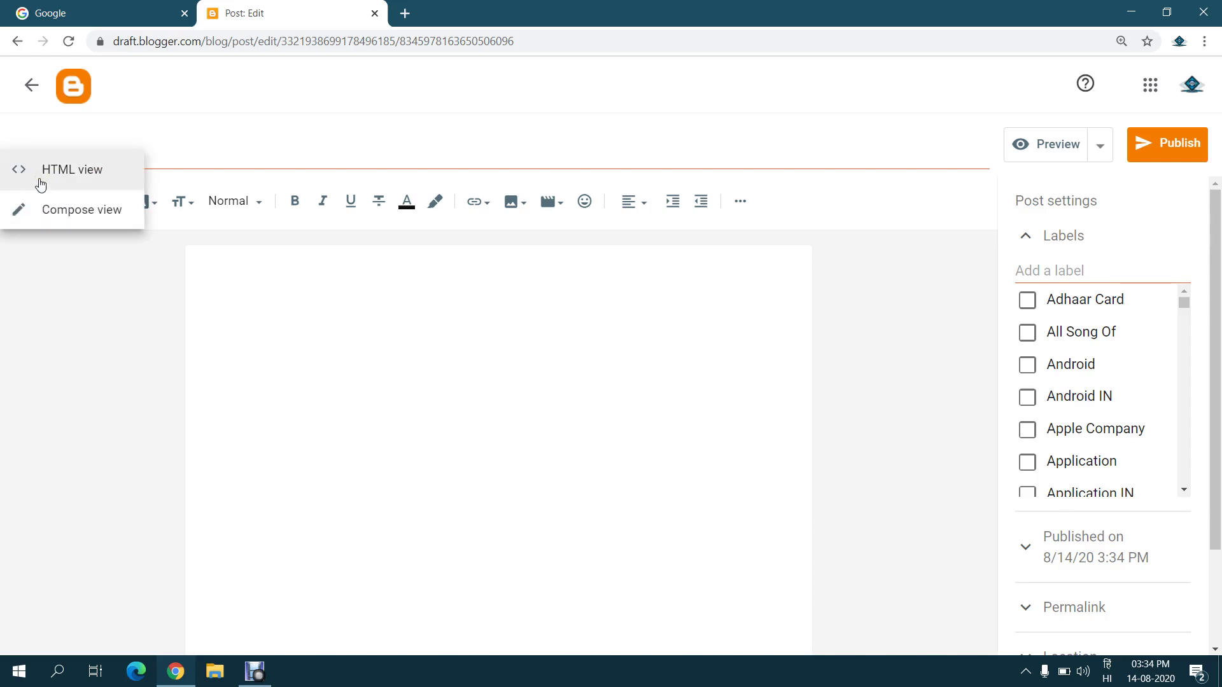
{"action": "left_click", "coordinate": [83, 222]}
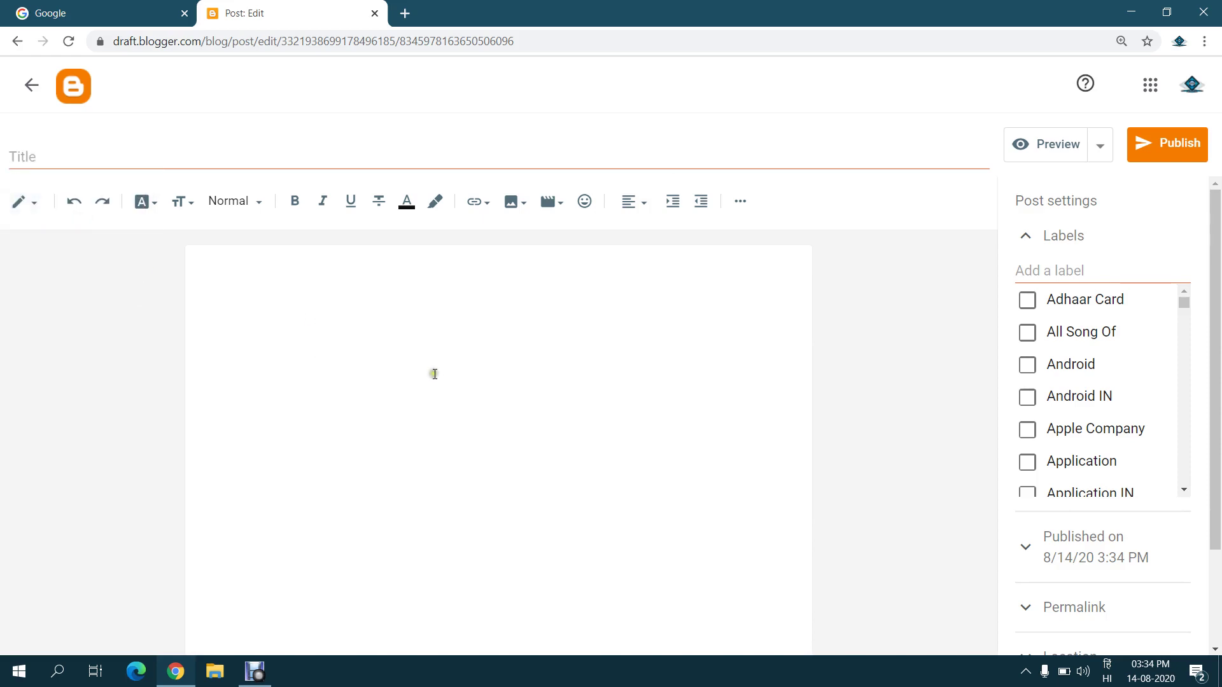
{"action": "left_click", "coordinate": [23, 201]}
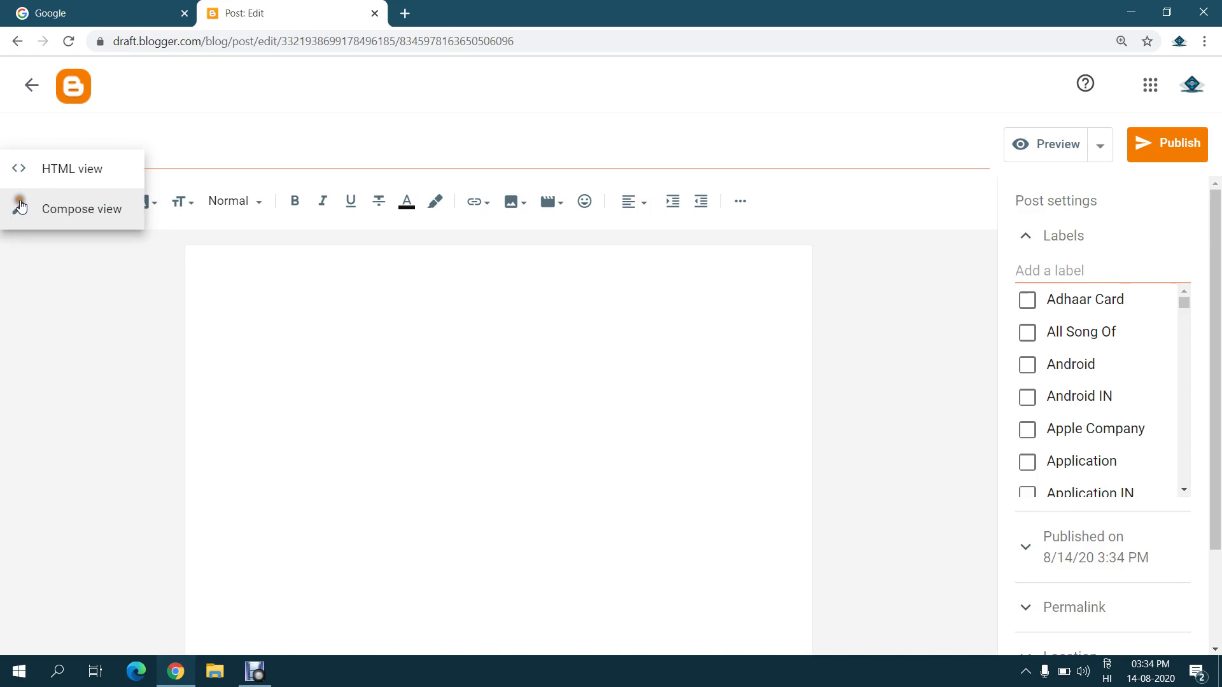
{"action": "left_click", "coordinate": [60, 182]}
Clear the default code from the post and change the keyboard input language to English (India)
{"action": "left_click_drag", "start_coordinate": [163, 253], "coordinate": [42, 238]}
{"action": "key", "text": "BackSpace"}
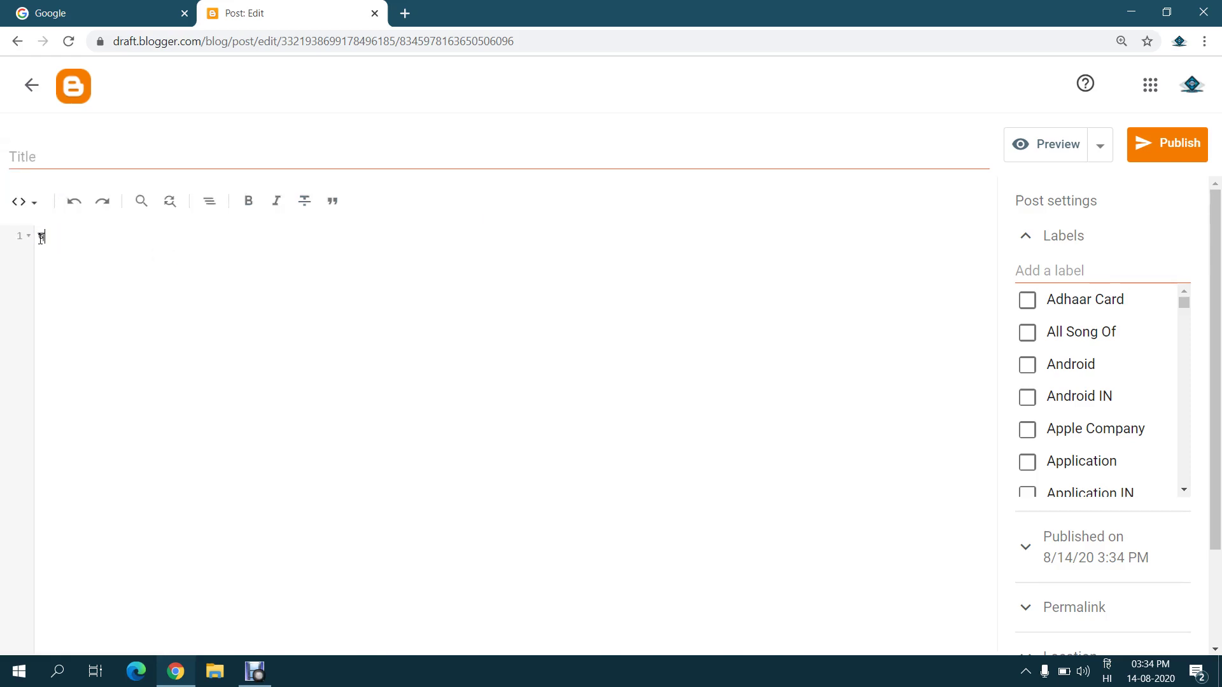
{"action": "left_click", "coordinate": [185, 287]}
{"action": "left_click", "coordinate": [1106, 668]}
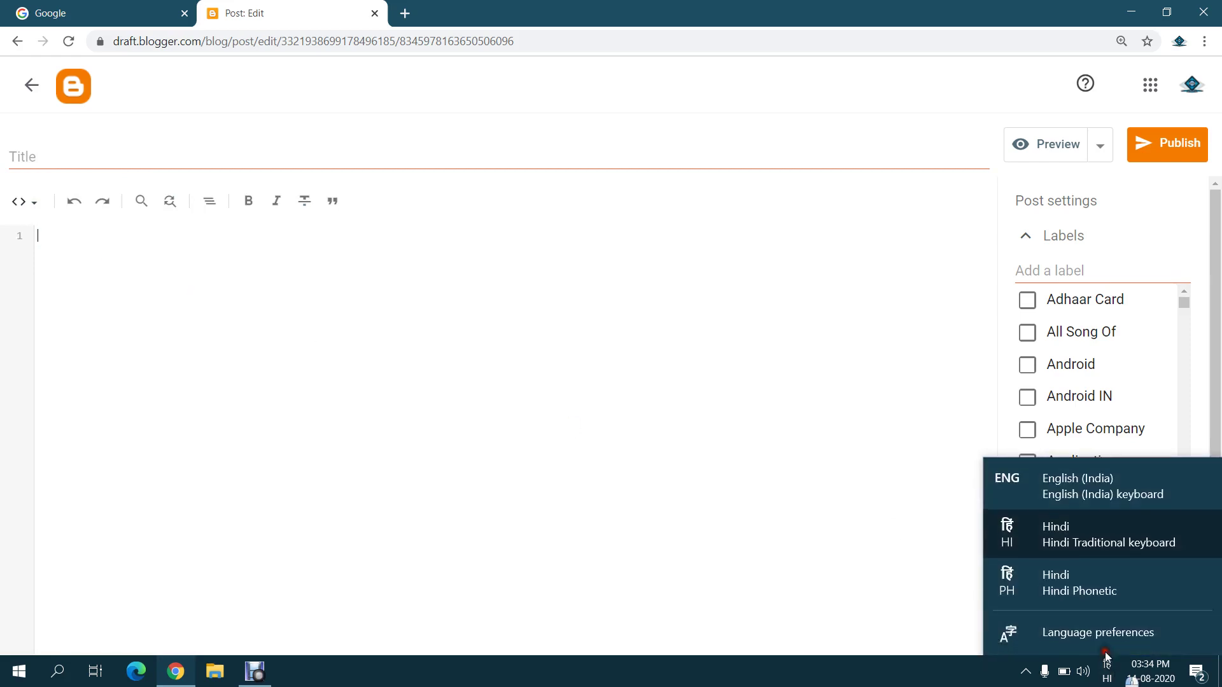
{"action": "left_click", "coordinate": [1077, 493]}
{"action": "left_click", "coordinate": [348, 324]}
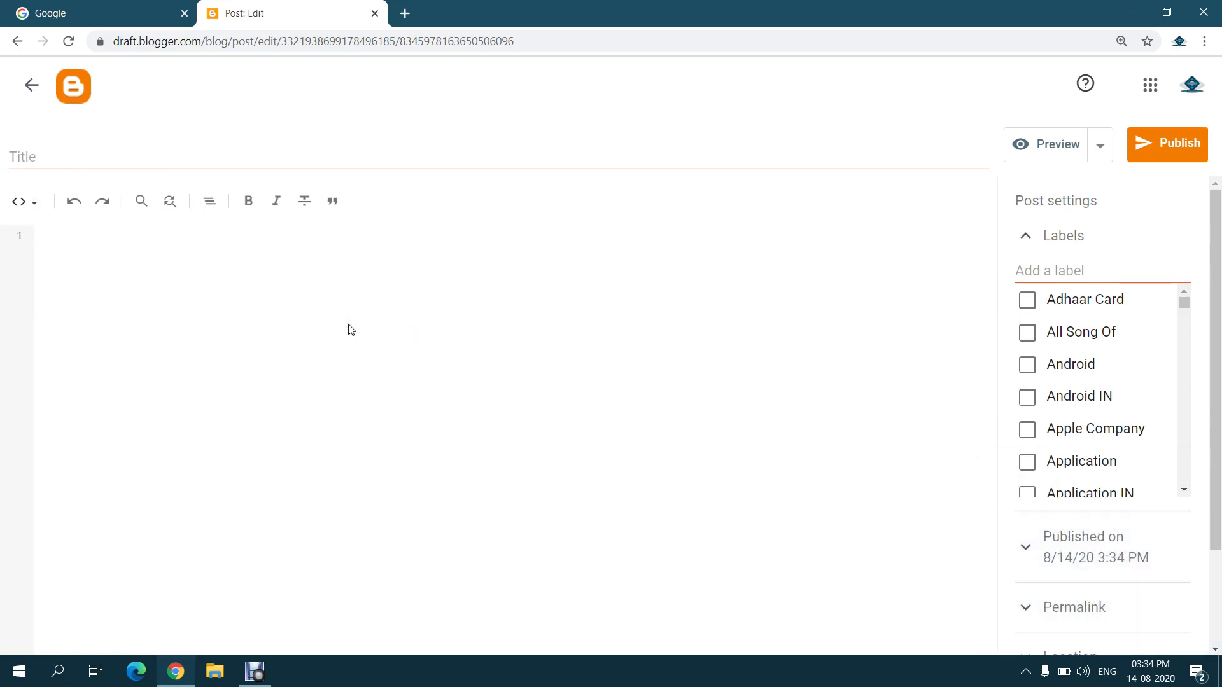
Write <div style="background: red; border-radius: 20px;"> Hello </div> as the post's HTML and view the result in Compose view
{"action": "type", "text": "<DIV"}
{"action": "key", "text": "BackSpace"}
{"action": "key", "text": "BackSpace"}
{"action": "type", "text": "div style=\"background: red"}
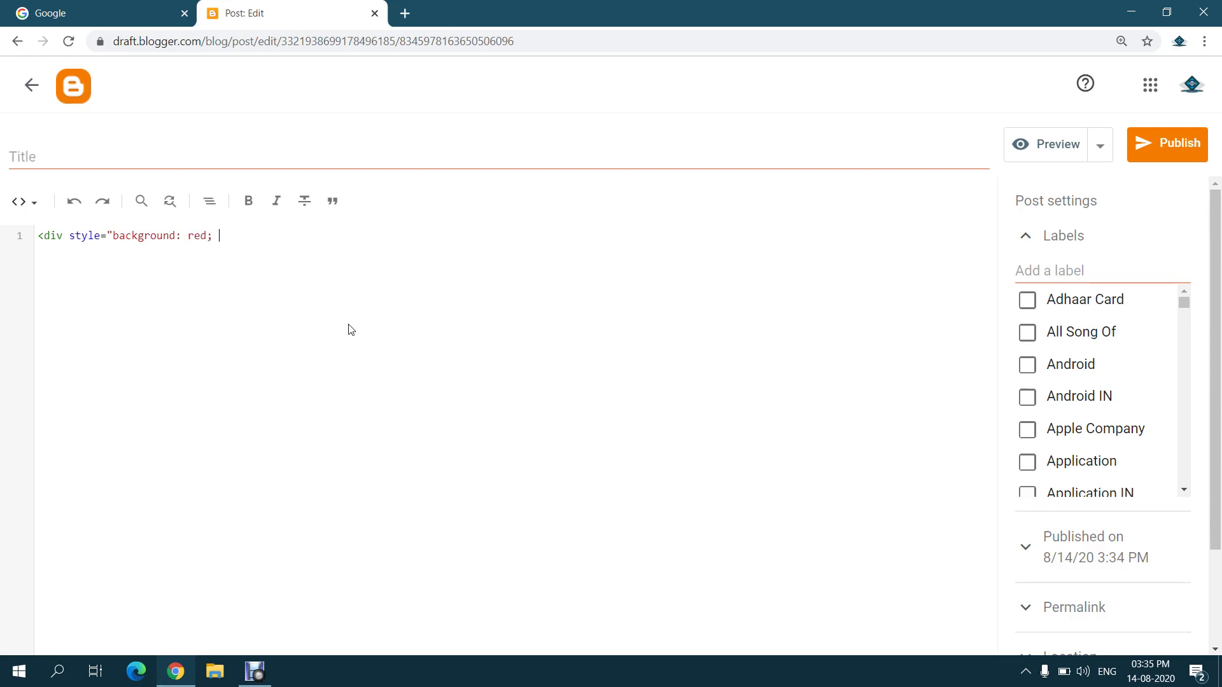
{"action": "type", "text": "; border-radius: 20px;\"> Hello </div>"}
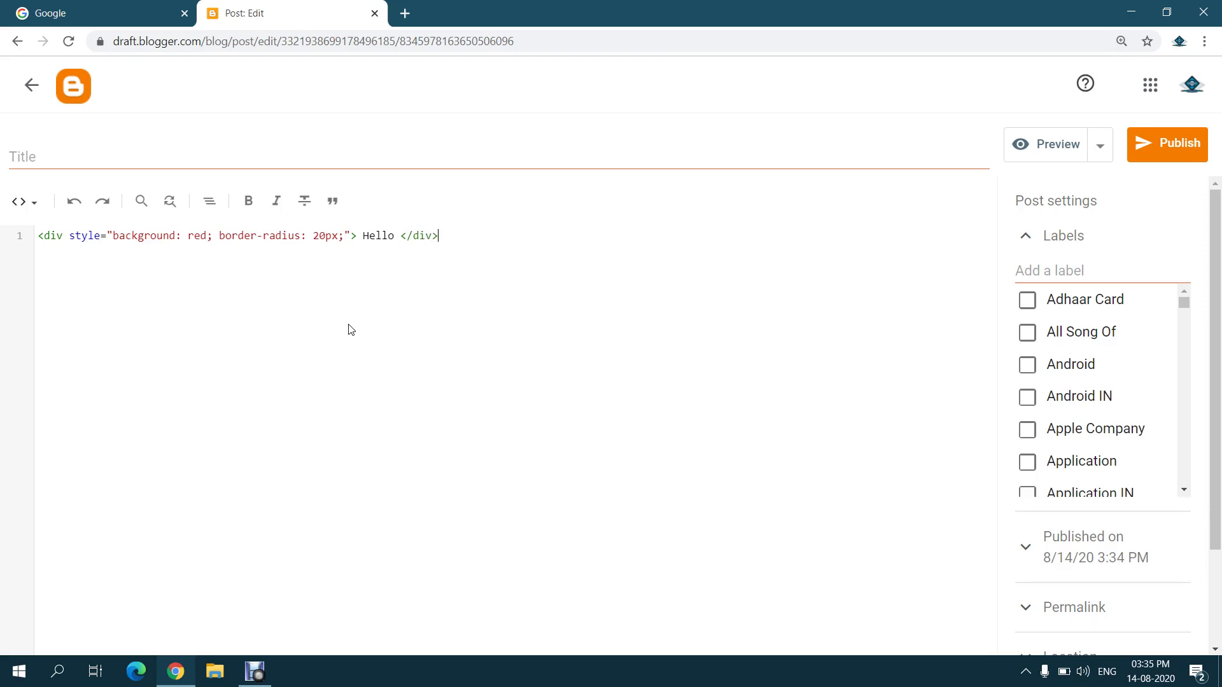
{"action": "left_click", "coordinate": [38, 204]}
{"action": "left_click", "coordinate": [57, 240]}
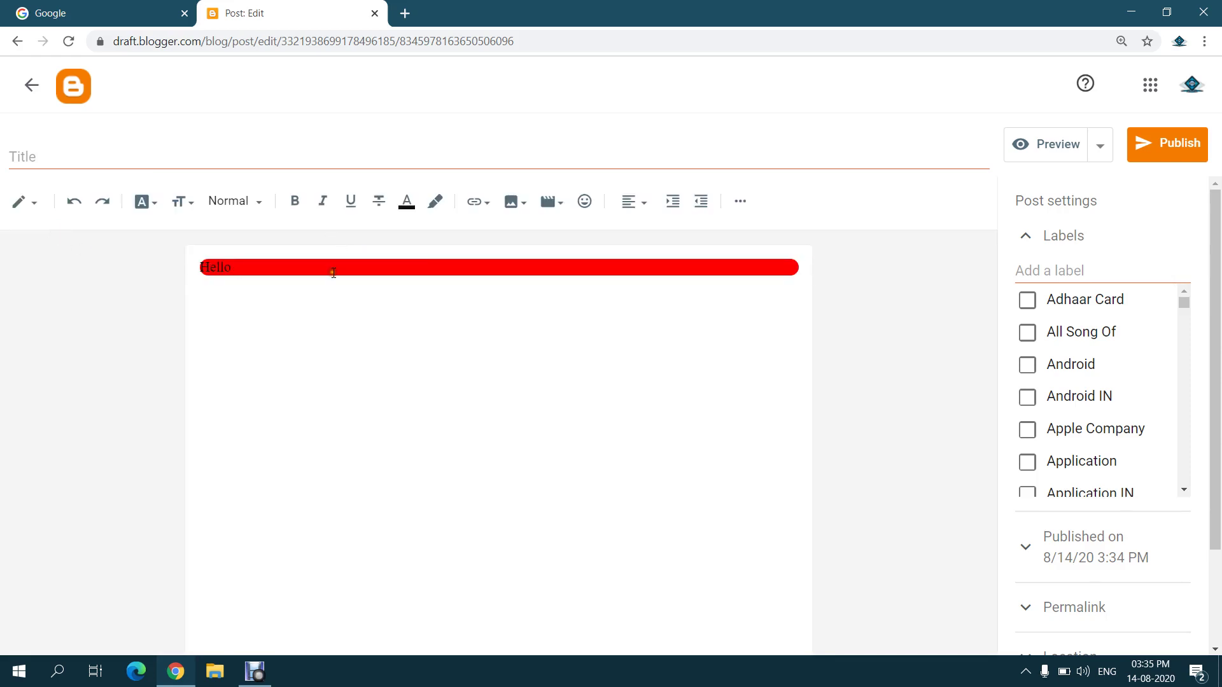
Delete the red Hello div from the post's HTML and return the empty post to Compose view
{"action": "left_click_drag", "start_coordinate": [332, 267], "coordinate": [231, 272]}
{"action": "left_click", "coordinate": [25, 207]}
{"action": "left_click", "coordinate": [61, 169]}
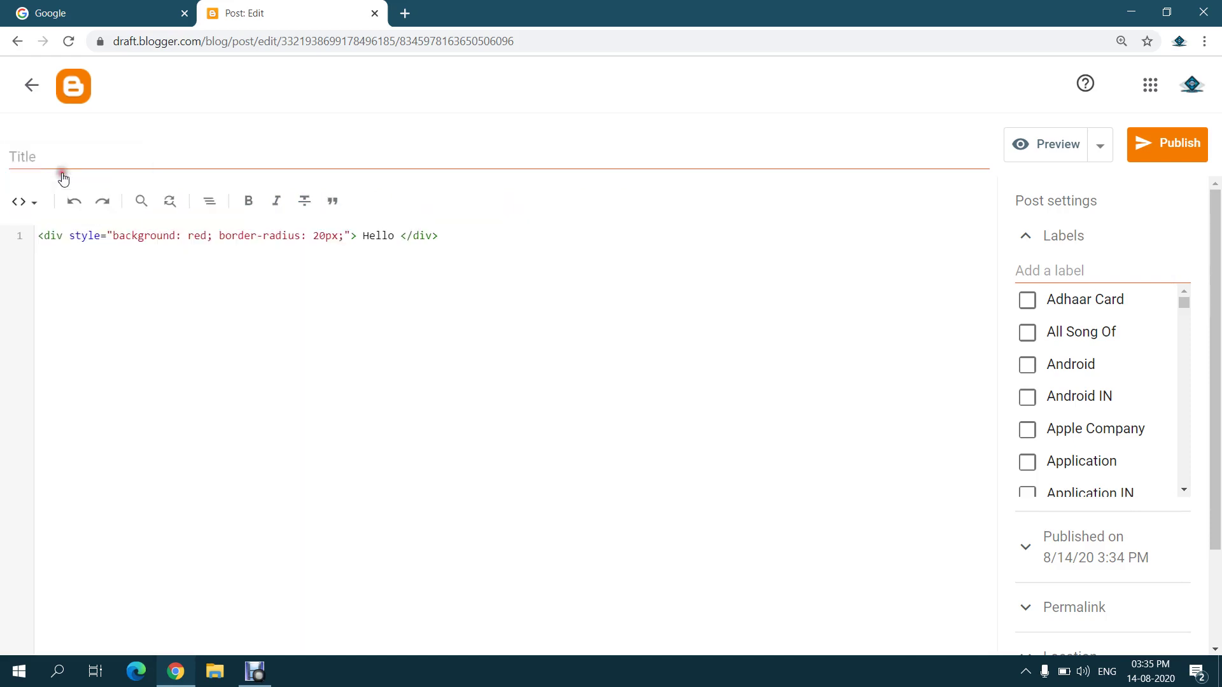
{"action": "key", "text": "ctrl+a"}
{"action": "key", "text": "BackSpace"}
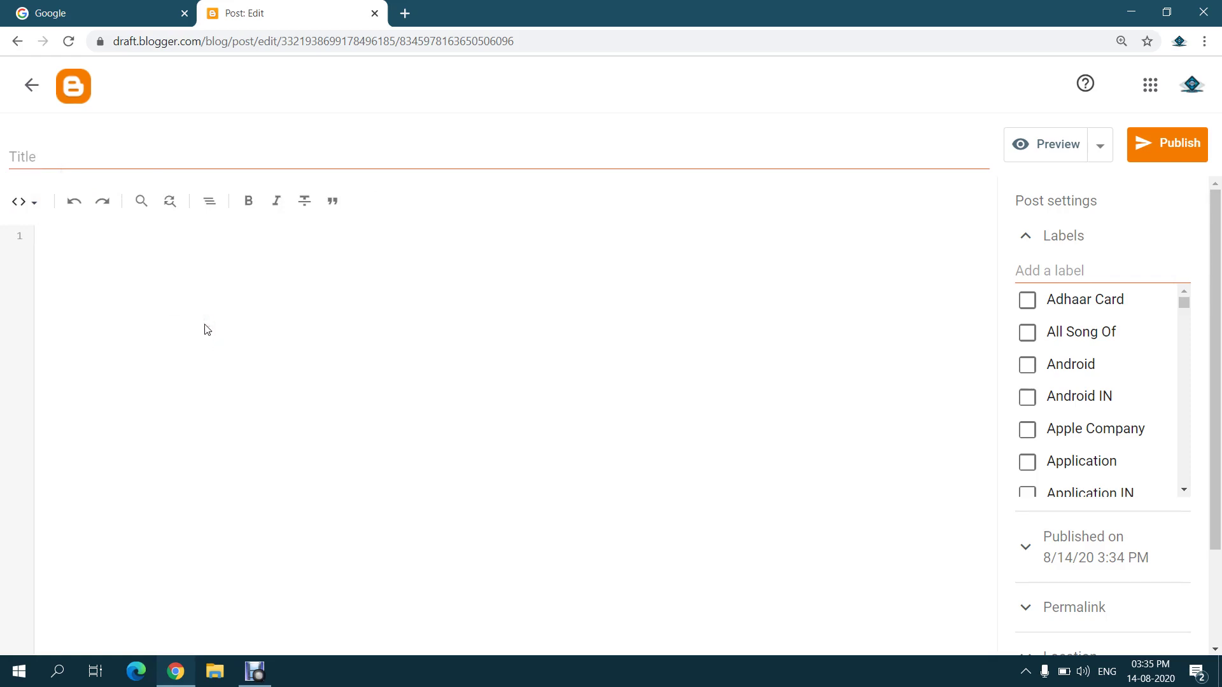
{"action": "left_click", "coordinate": [14, 200]}
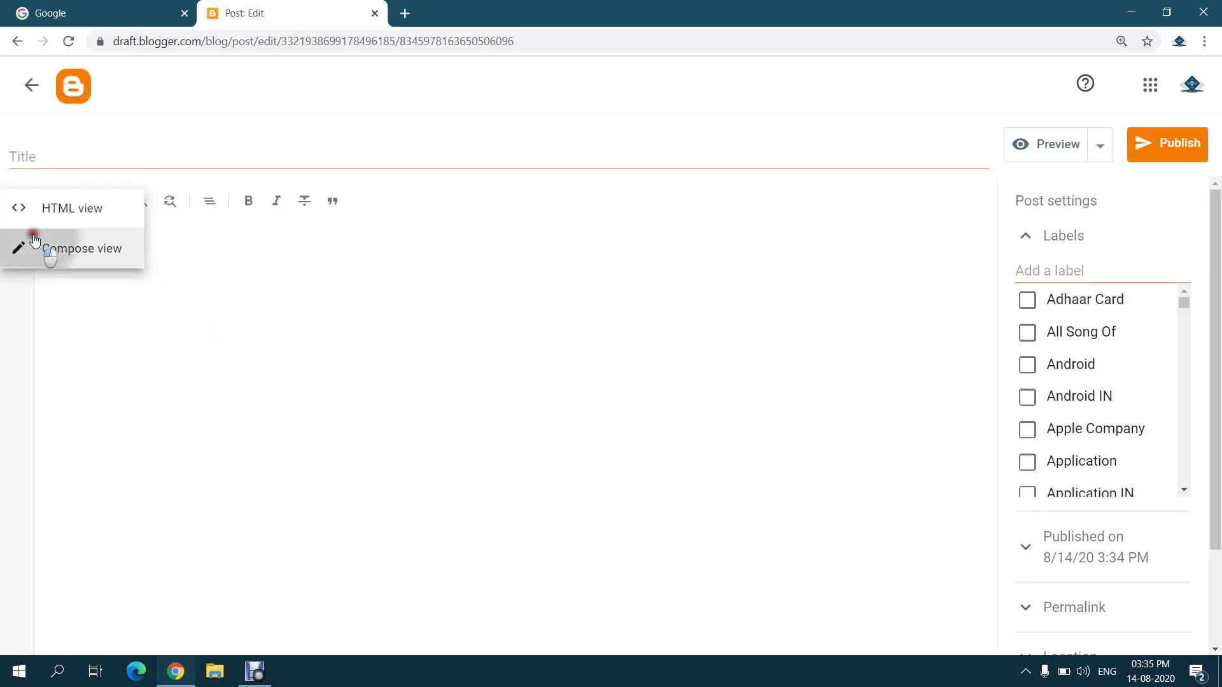
{"action": "left_click", "coordinate": [35, 242]}
{"action": "left_click", "coordinate": [218, 316]}
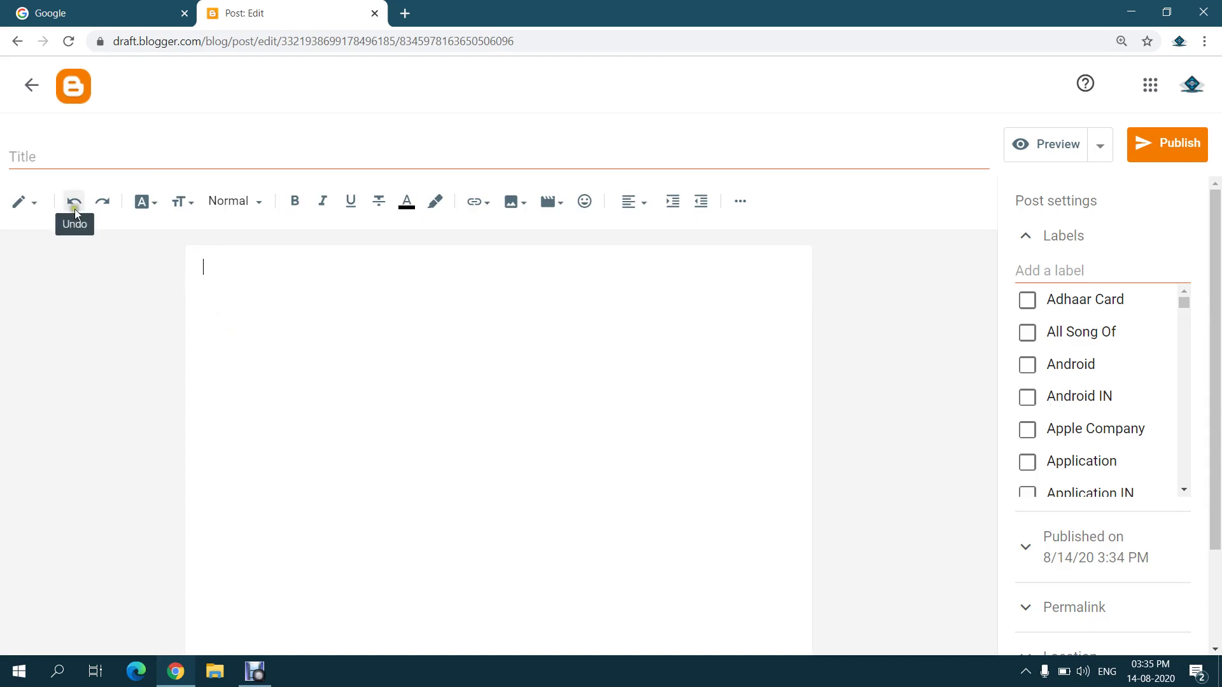
Review the font types and text sizes available for the post body
{"action": "left_click", "coordinate": [155, 203]}
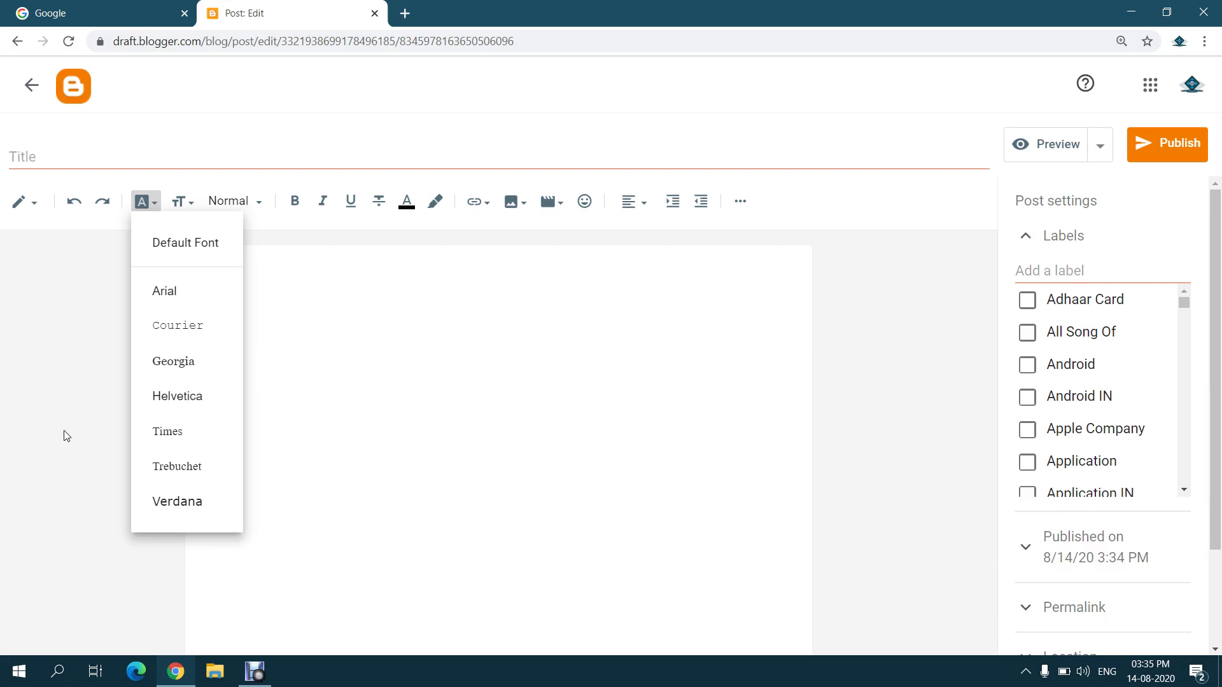
{"action": "left_click", "coordinate": [382, 373]}
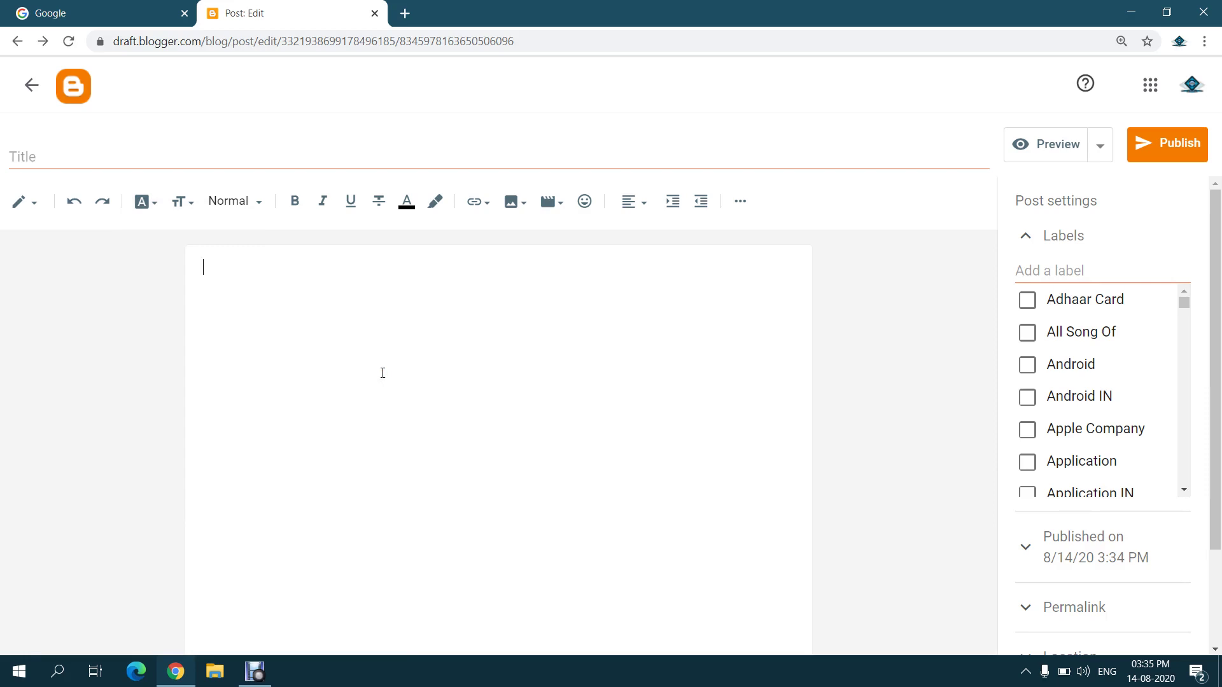
{"action": "left_click", "coordinate": [146, 210]}
{"action": "left_click", "coordinate": [147, 209]}
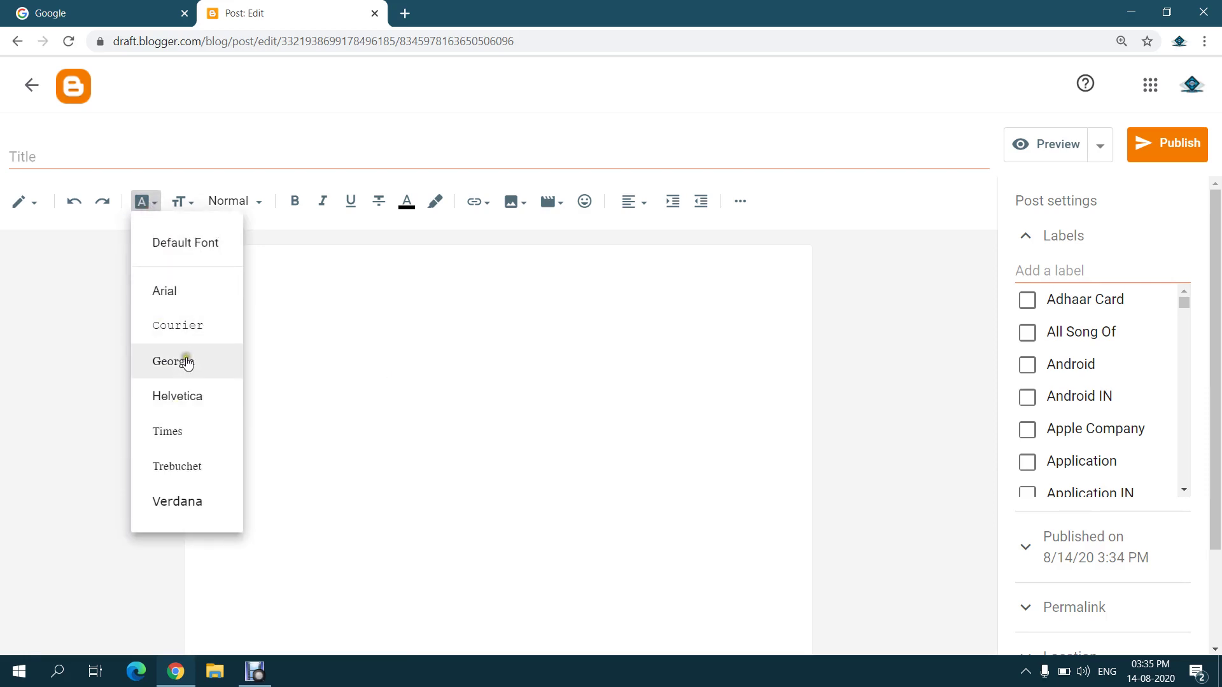
{"action": "left_click", "coordinate": [67, 438]}
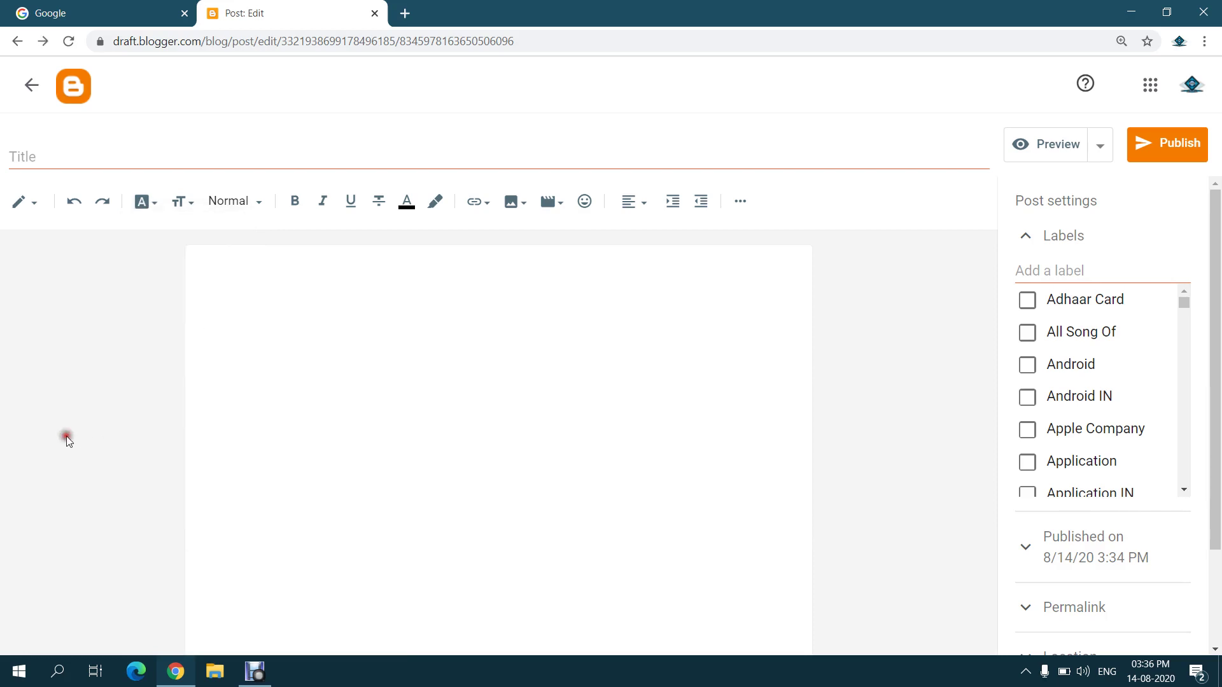
{"action": "left_click", "coordinate": [188, 212]}
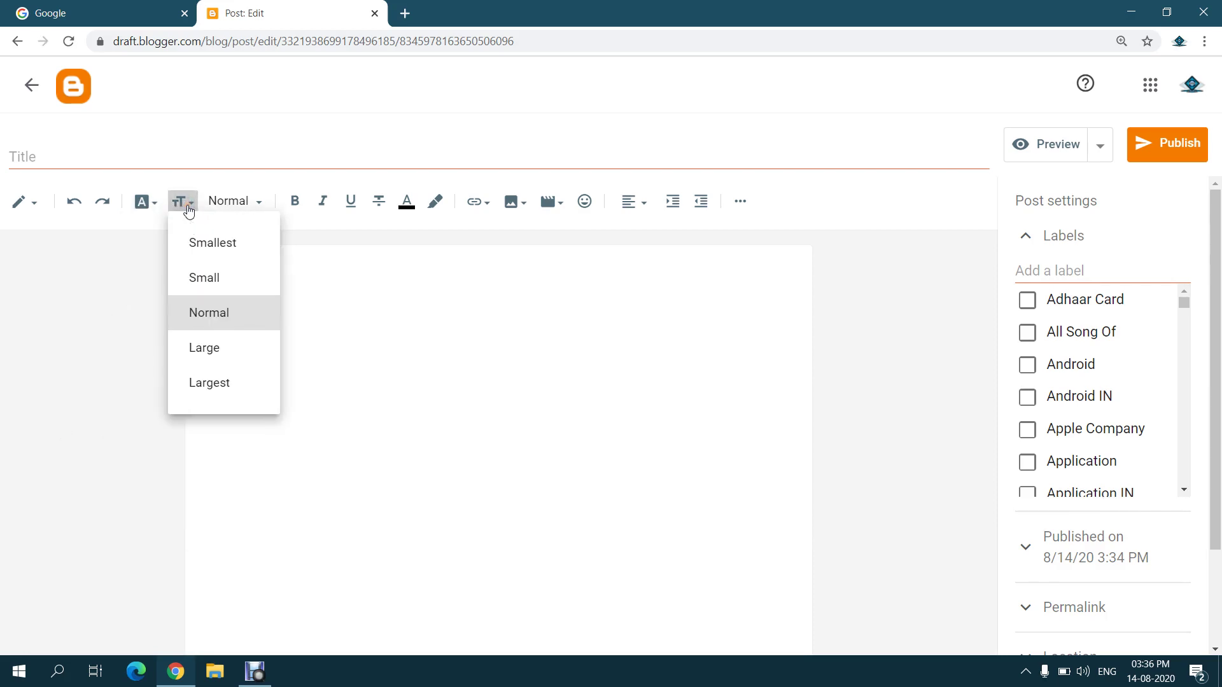
Enter four separate lines in the post body: "Hello", "HiiHeloo", "Hello" and "Heloo"
{"action": "left_click", "coordinate": [383, 335]}
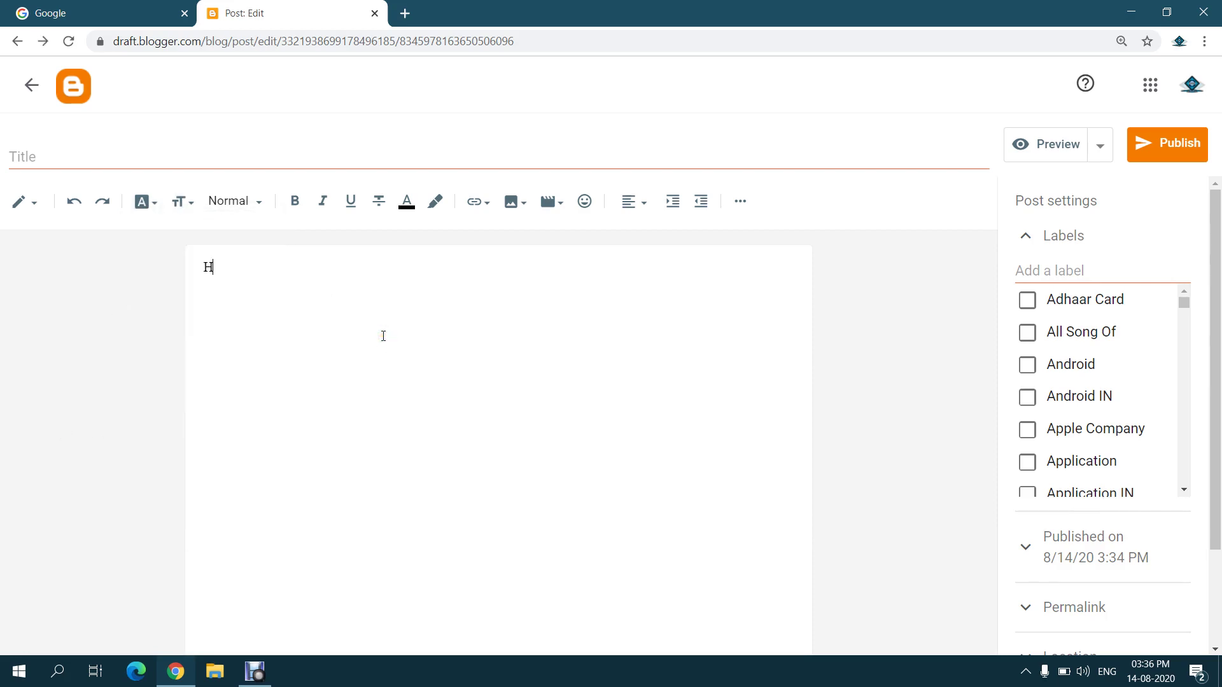
{"action": "type", "text": "Hello HiiHeloo Hello "}
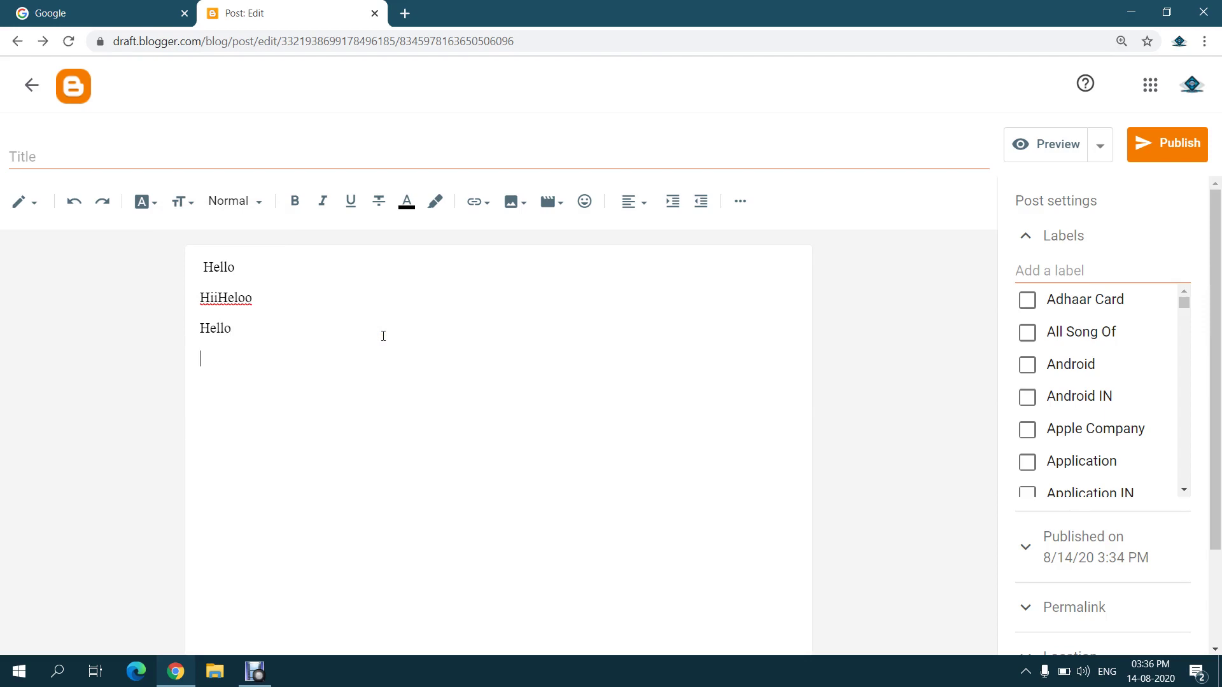
{"action": "type", "text": "Heloo"}
Set the font of the "HiiHeloo" line to Arial
{"action": "left_click", "coordinate": [152, 206]}
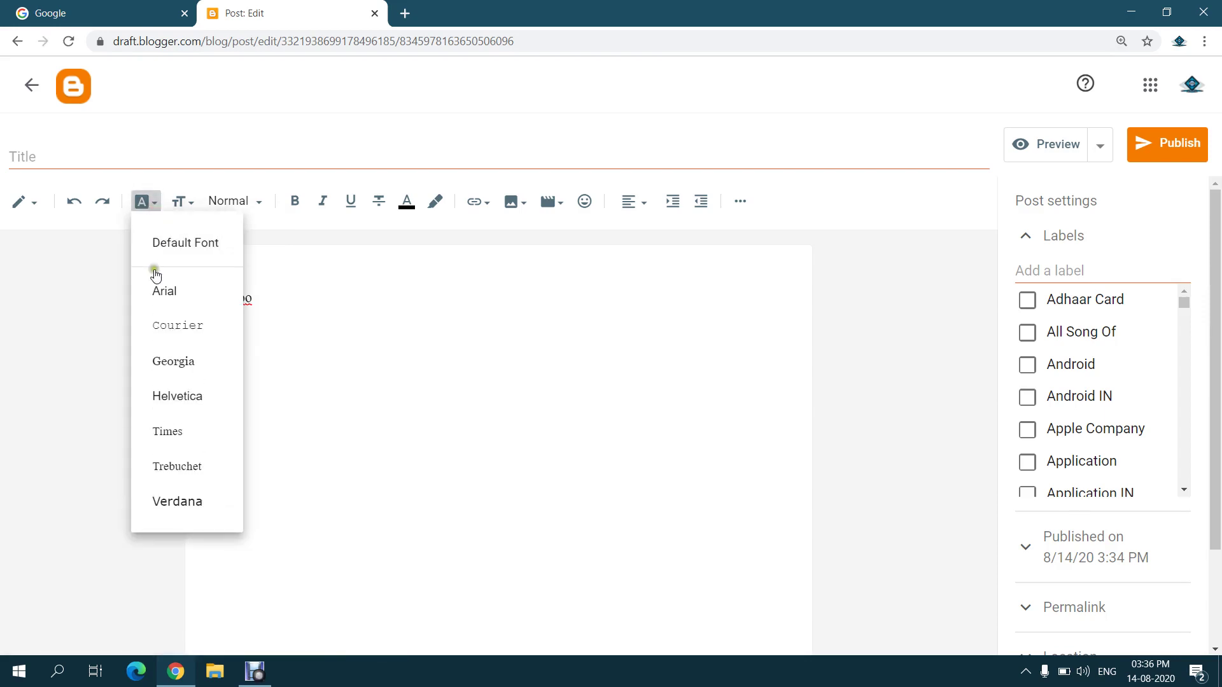
{"action": "left_click", "coordinate": [319, 268]}
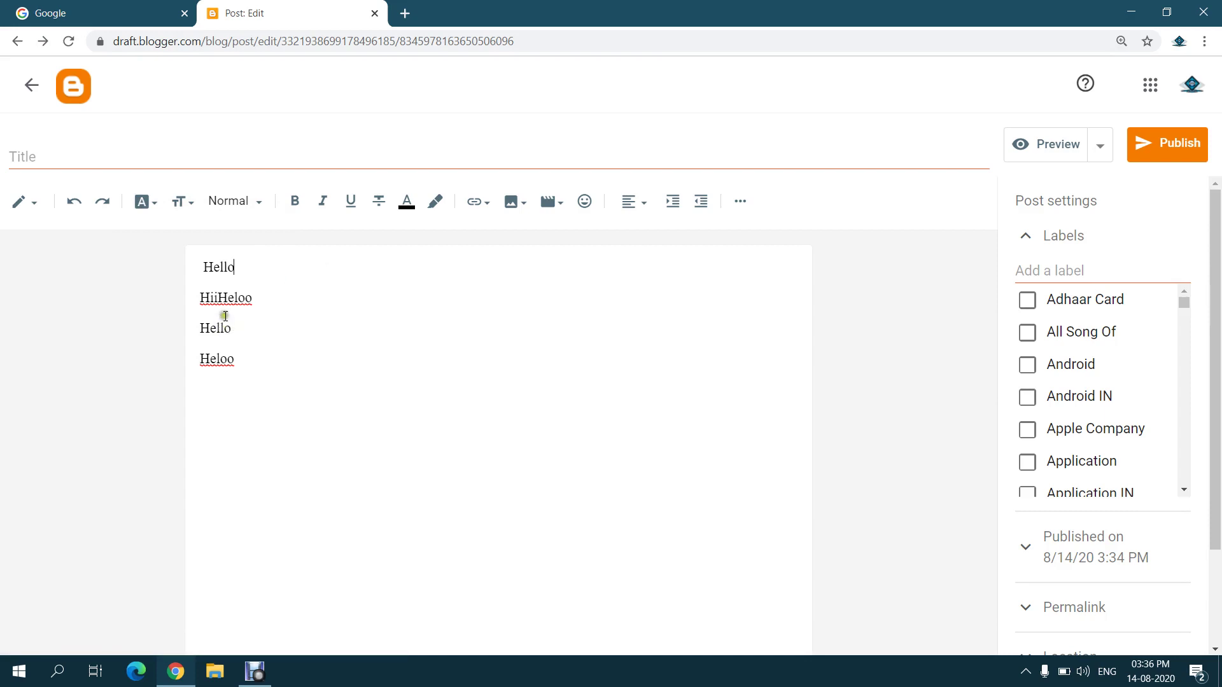
{"action": "left_click_drag", "start_coordinate": [258, 295], "coordinate": [201, 297]}
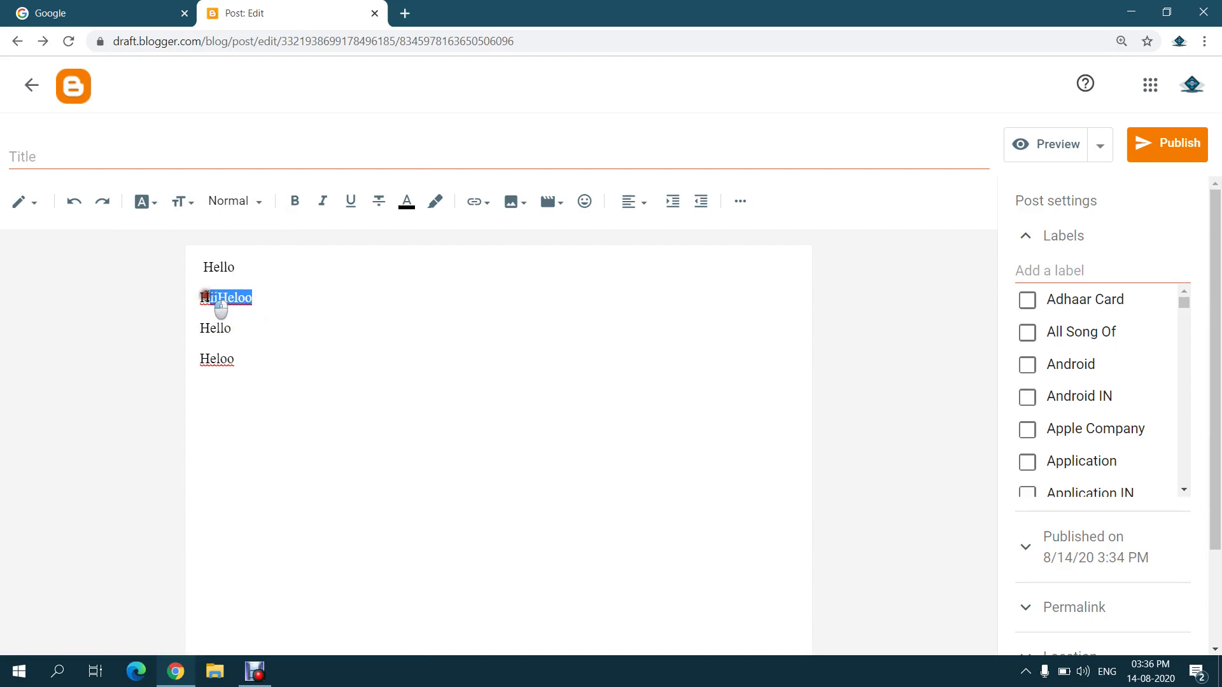
{"action": "left_click", "coordinate": [158, 206]}
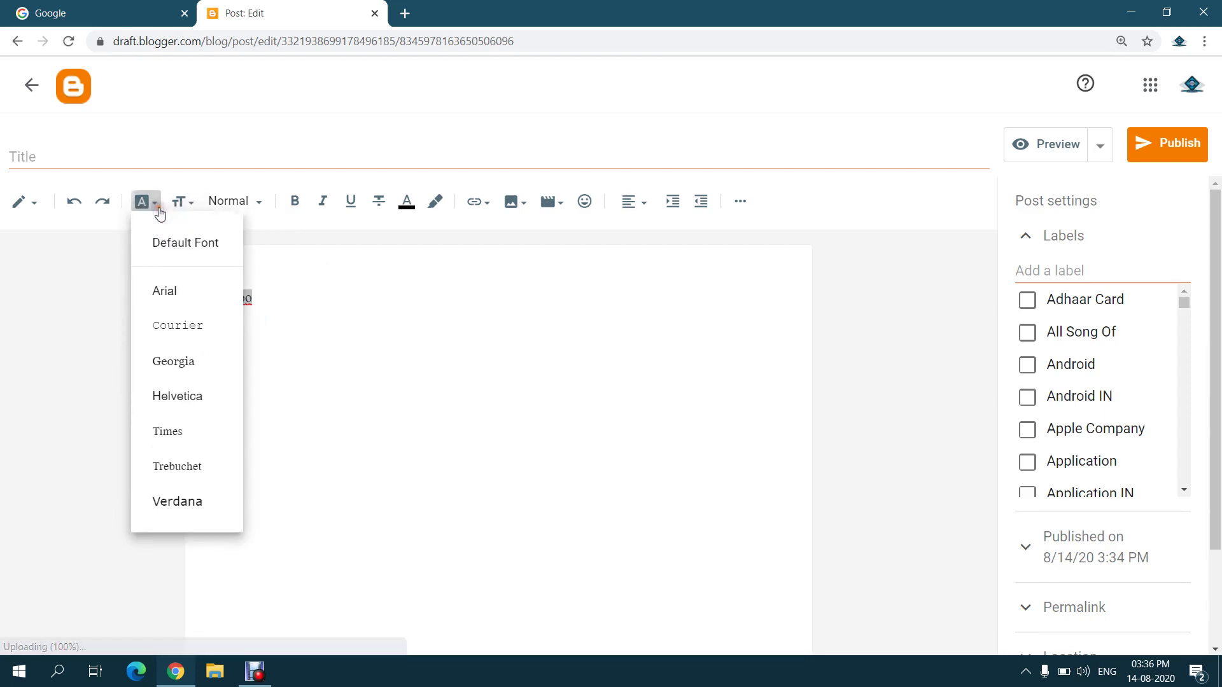
{"action": "left_click", "coordinate": [166, 288]}
{"action": "left_click", "coordinate": [237, 324]}
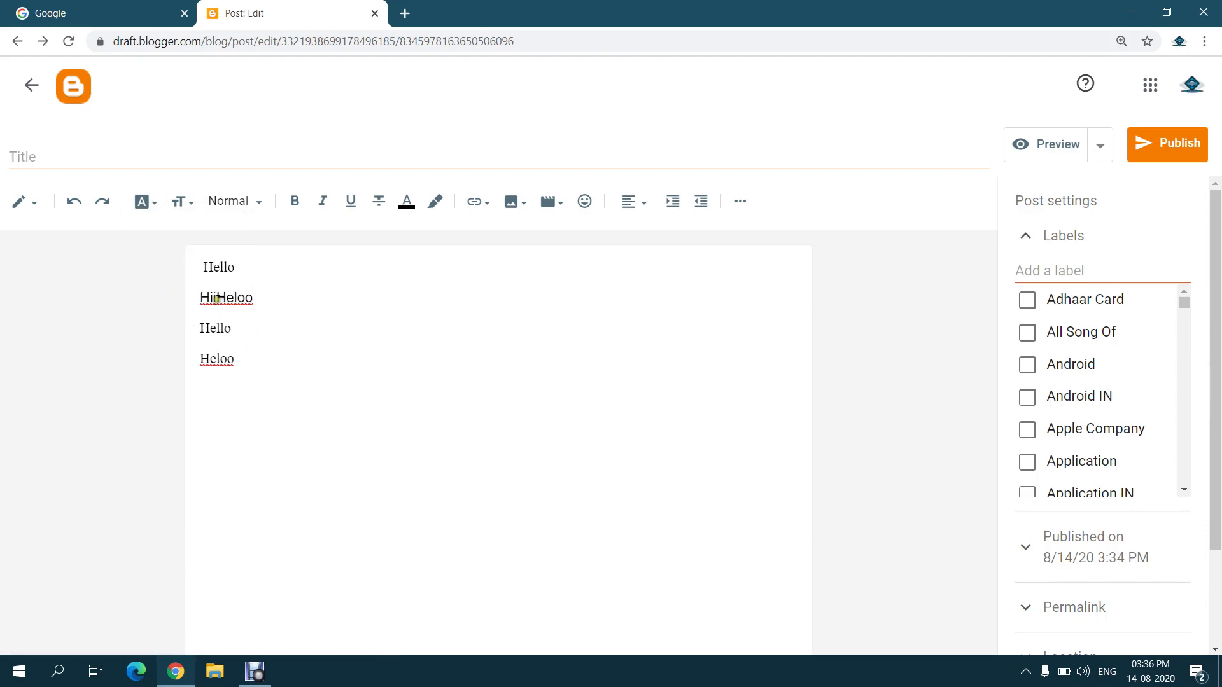
Change the font of the "HiiHeloo" line to Trebuchet
{"action": "left_click_drag", "start_coordinate": [269, 296], "coordinate": [200, 297]}
{"action": "left_click", "coordinate": [158, 208]}
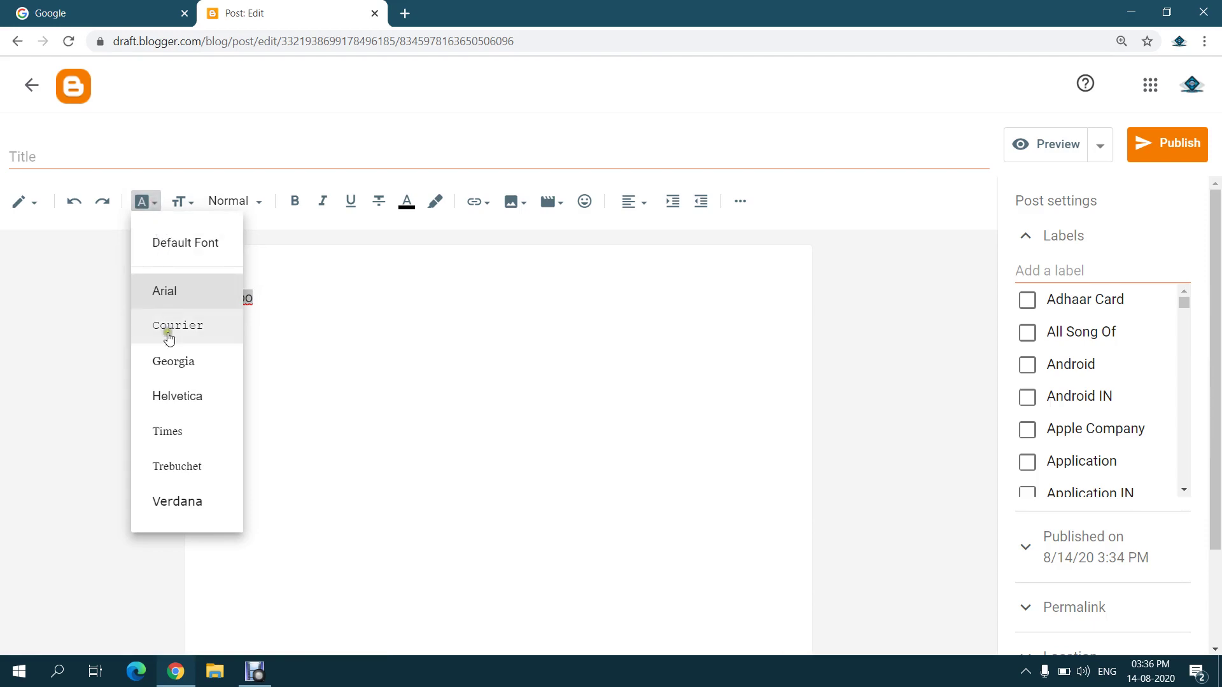
{"action": "left_click", "coordinate": [174, 474]}
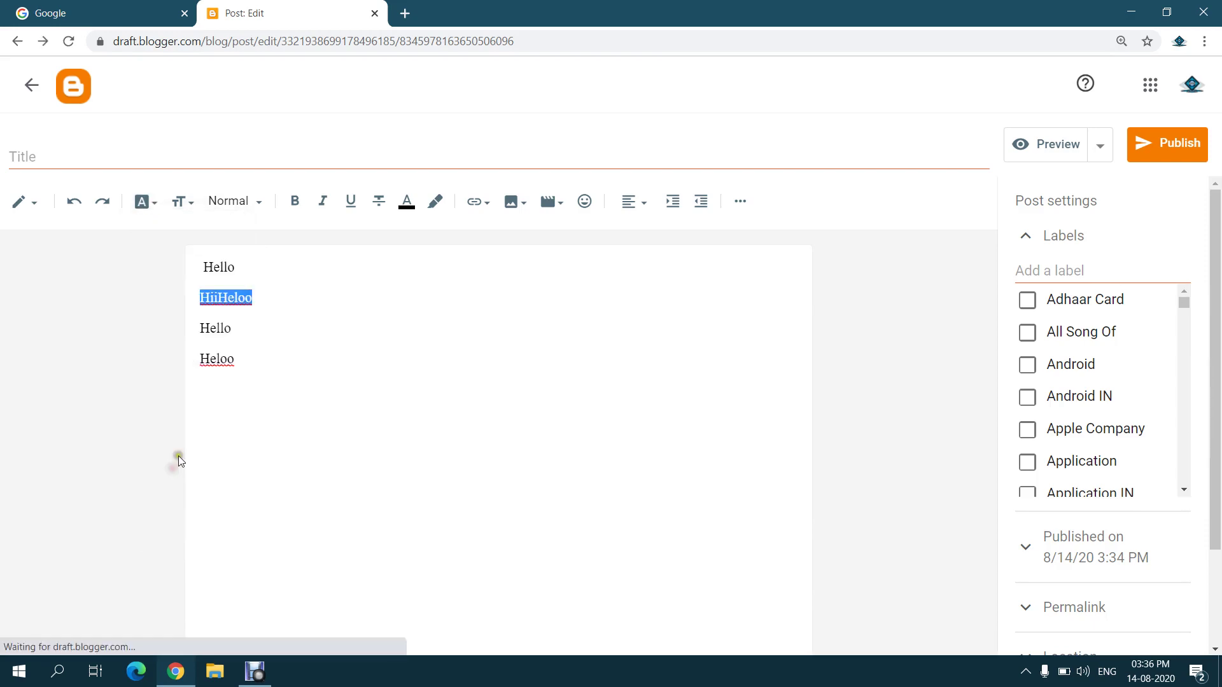
{"action": "left_click", "coordinate": [258, 362]}
Change the font of the "HiiHeloo" line to Verdana
{"action": "left_click_drag", "start_coordinate": [258, 296], "coordinate": [185, 299]}
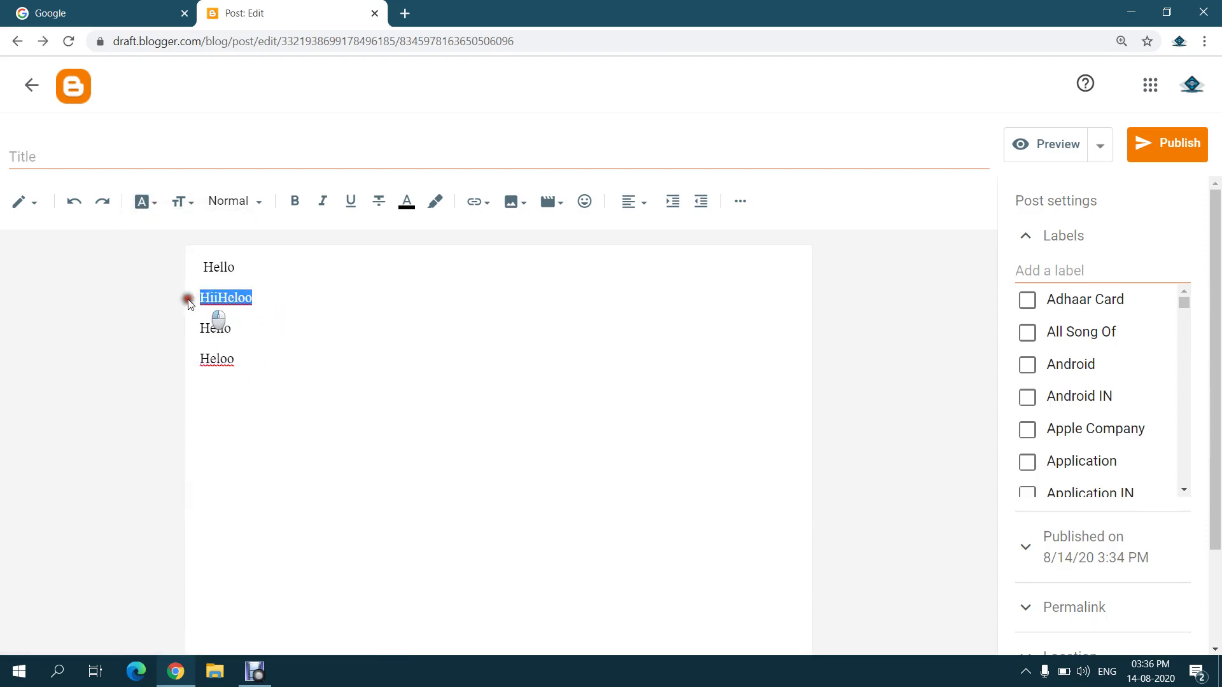
{"action": "left_click", "coordinate": [142, 190]}
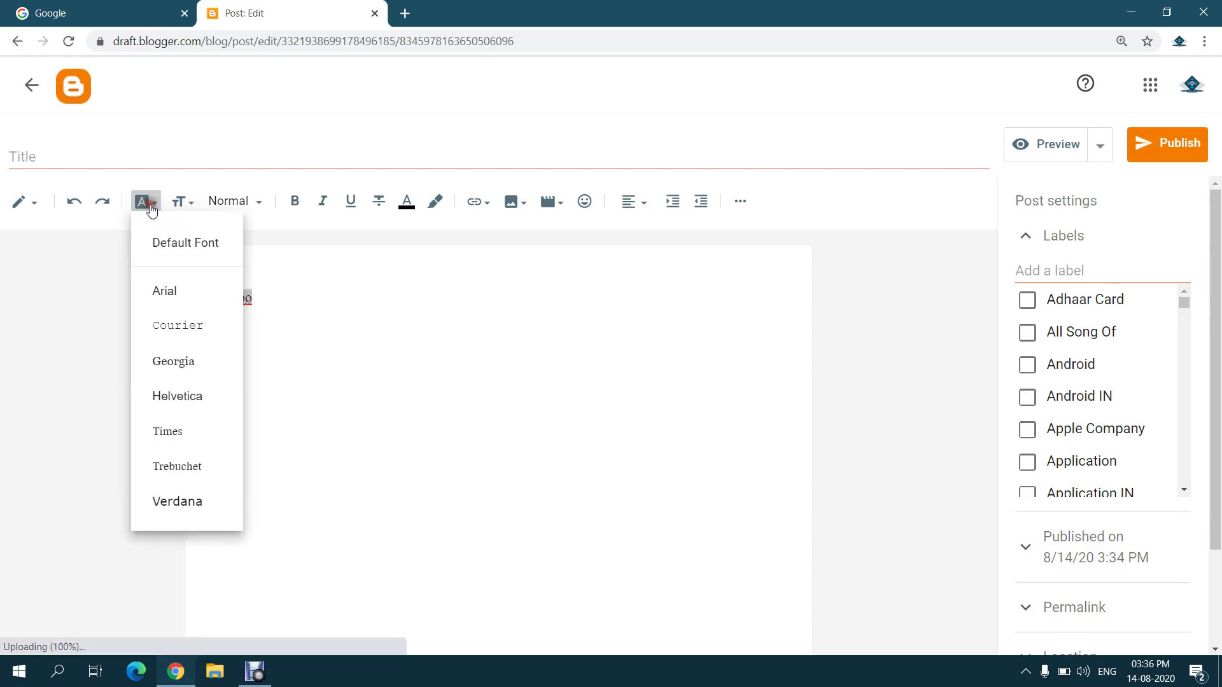
{"action": "left_click", "coordinate": [187, 499]}
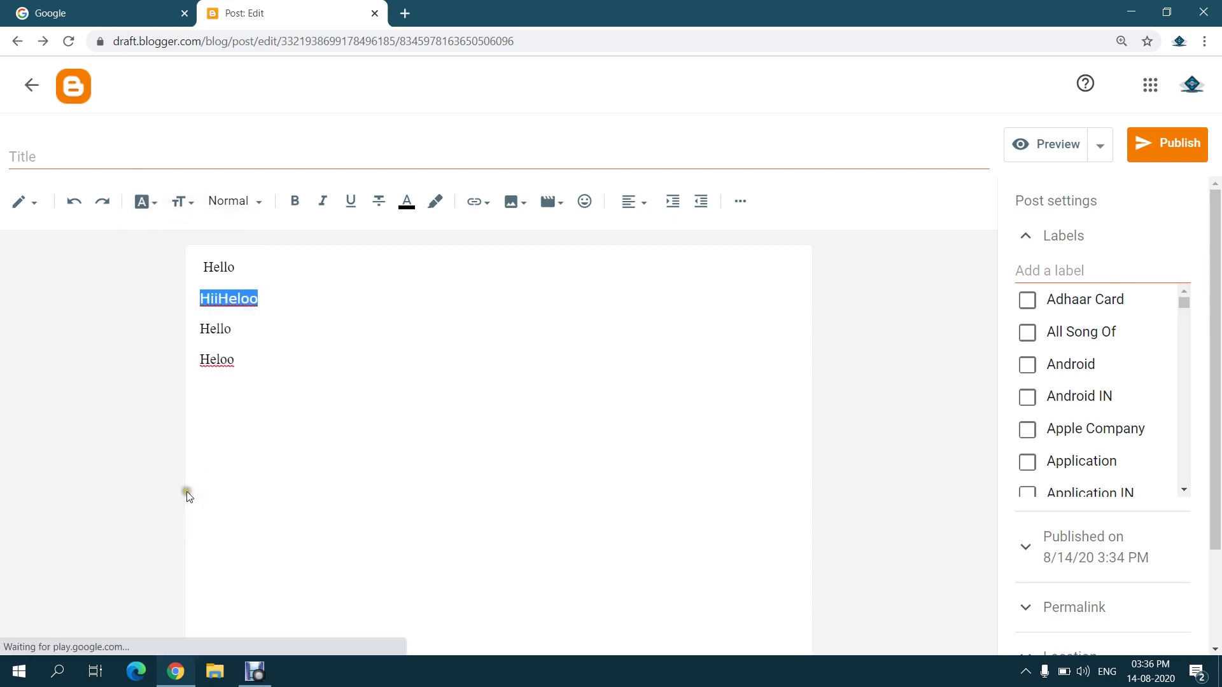
{"action": "left_click", "coordinate": [226, 368]}
Set the text size of the "HiiHeloo" line to Smallest
{"action": "left_click_drag", "start_coordinate": [264, 299], "coordinate": [199, 302]}
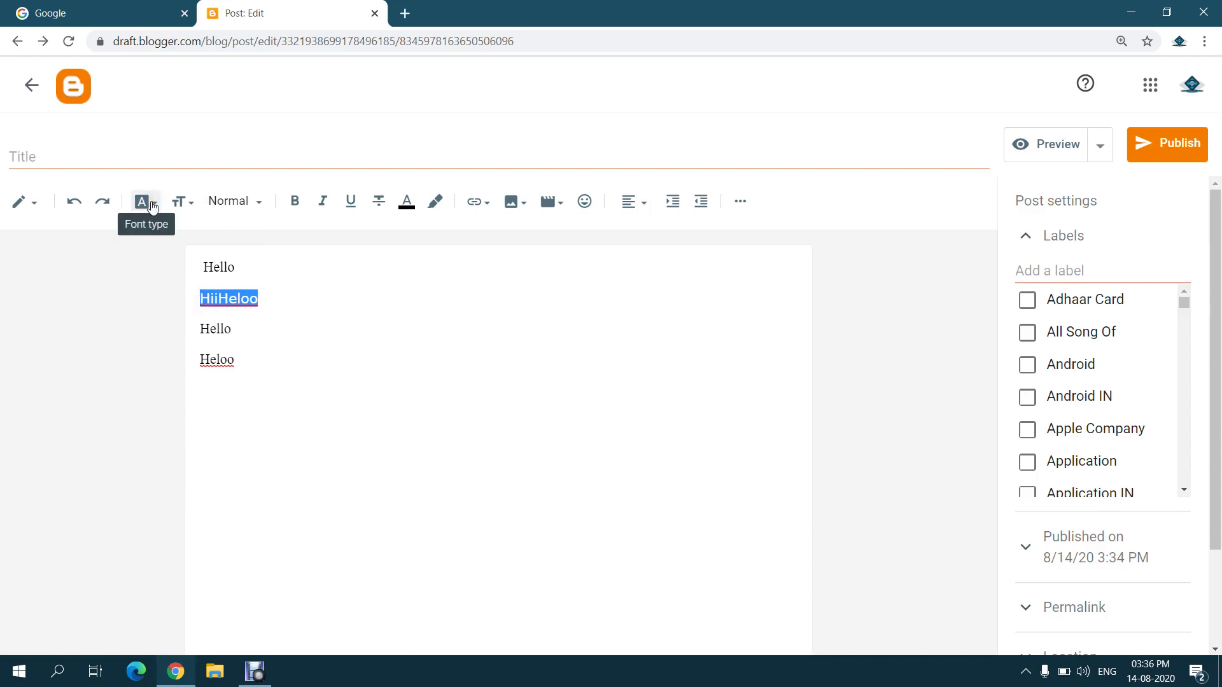
{"action": "left_click", "coordinate": [189, 205]}
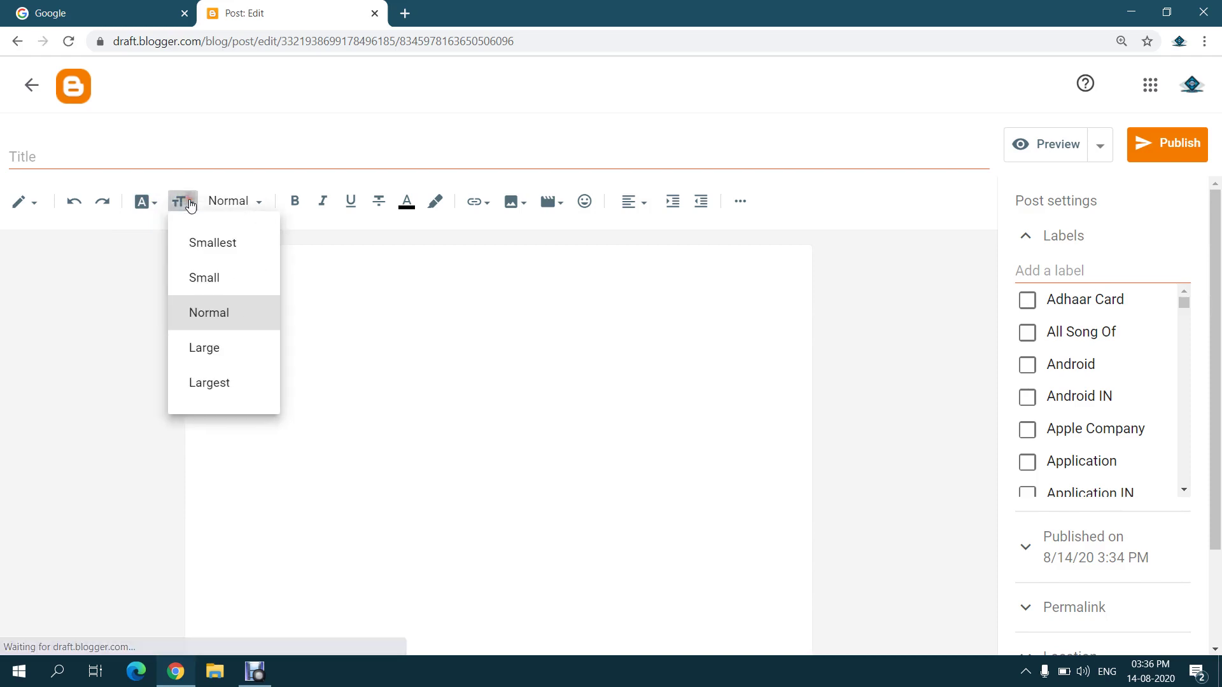
{"action": "left_click", "coordinate": [210, 251]}
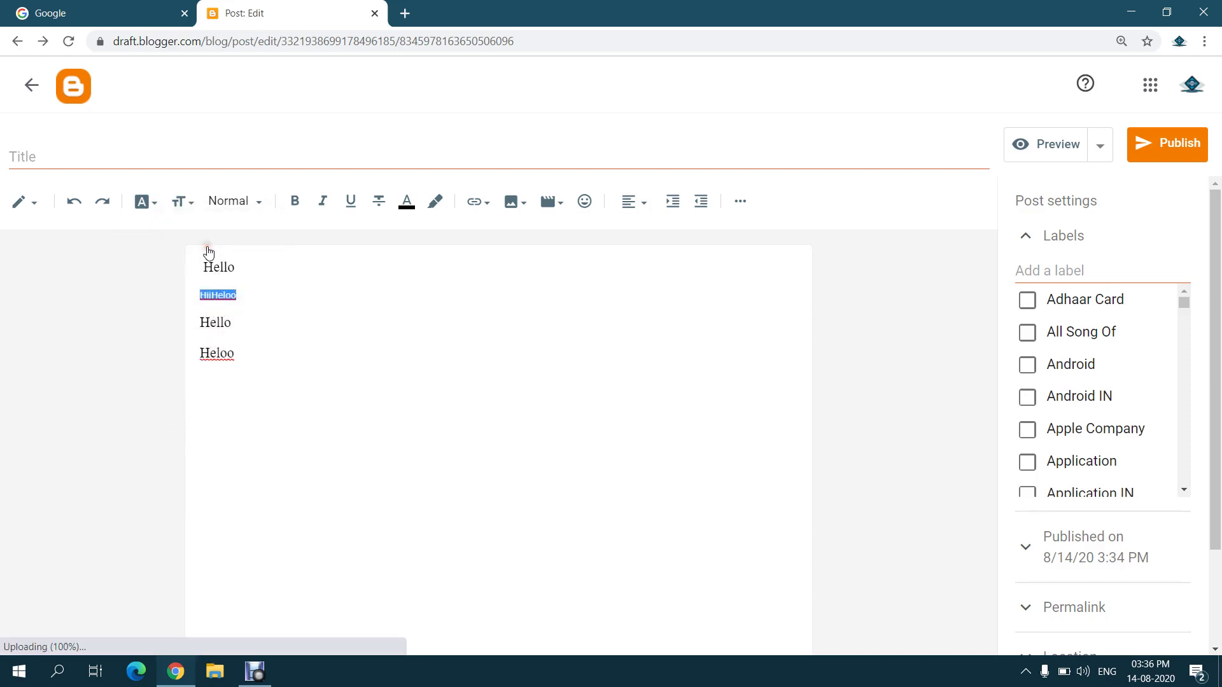
{"action": "left_click", "coordinate": [258, 339]}
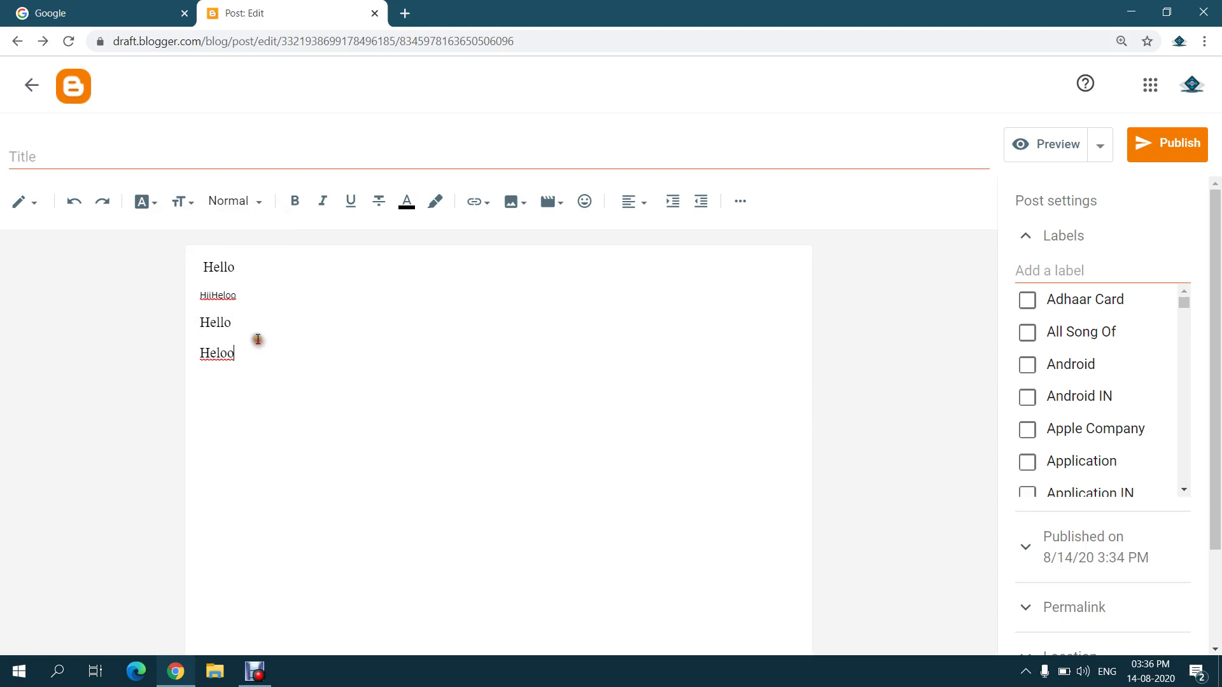
Set the text size of the "Hello" line below "HiiHeloo" to Largest
{"action": "double_click", "coordinate": [223, 321]}
{"action": "left_click", "coordinate": [223, 203]}
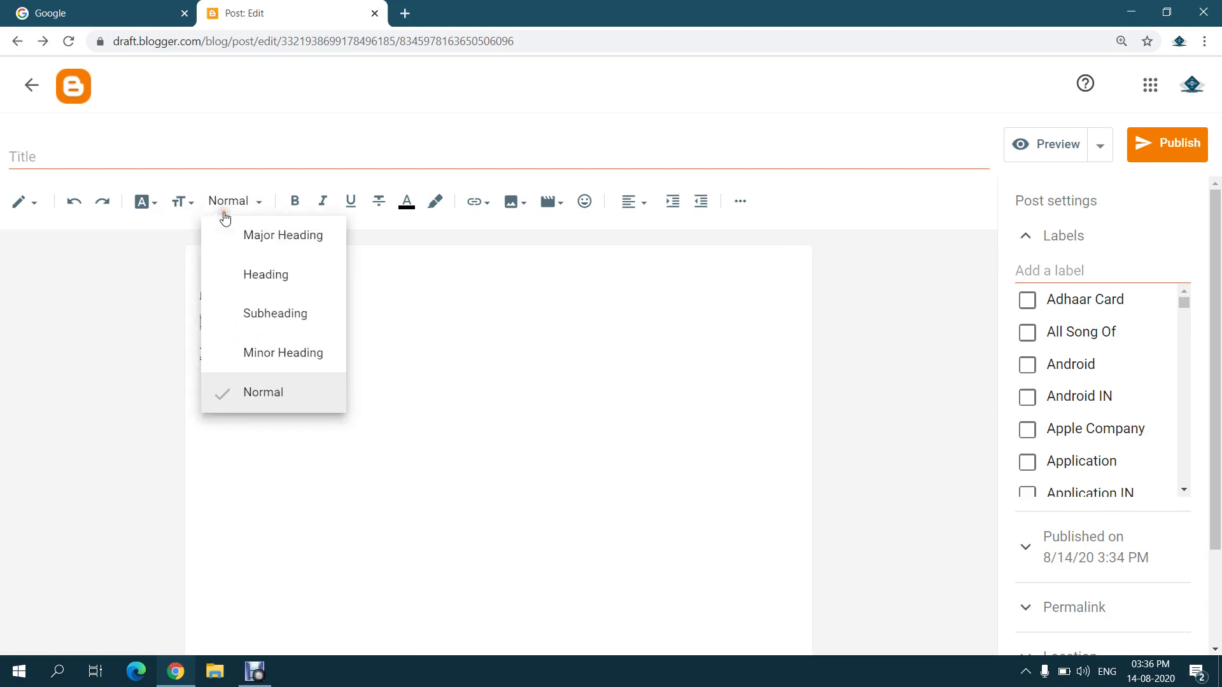
{"action": "left_click", "coordinate": [182, 202]}
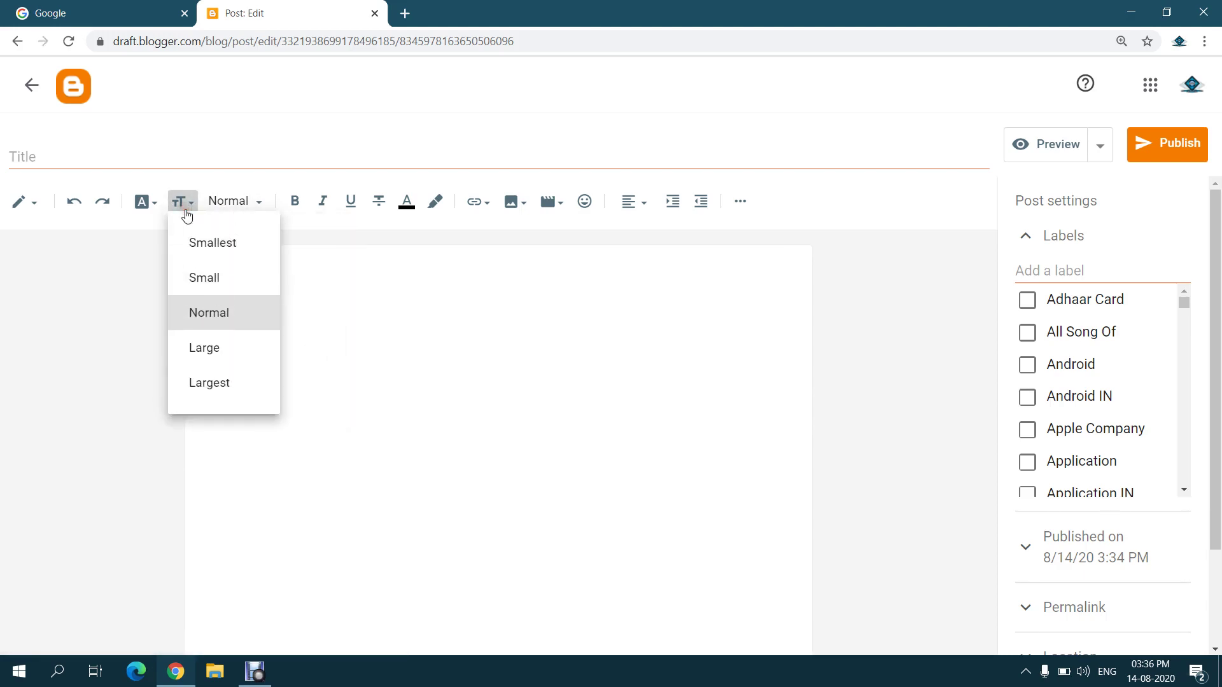
{"action": "left_click", "coordinate": [205, 385]}
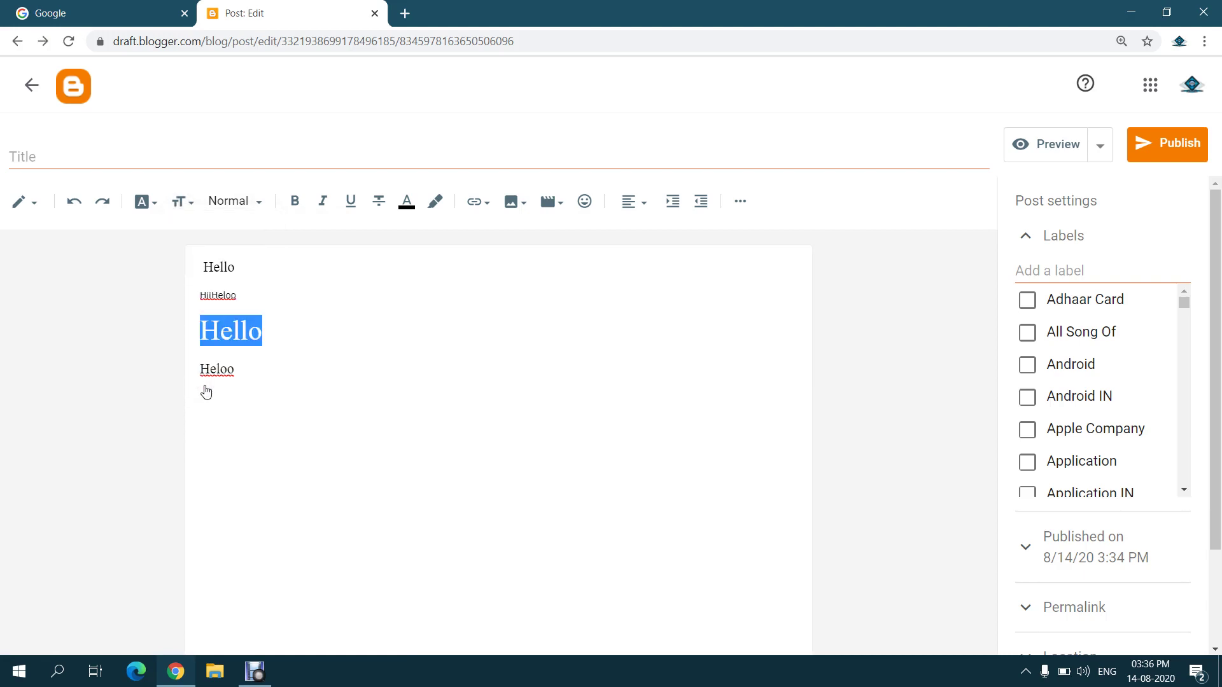
{"action": "left_click", "coordinate": [243, 376]}
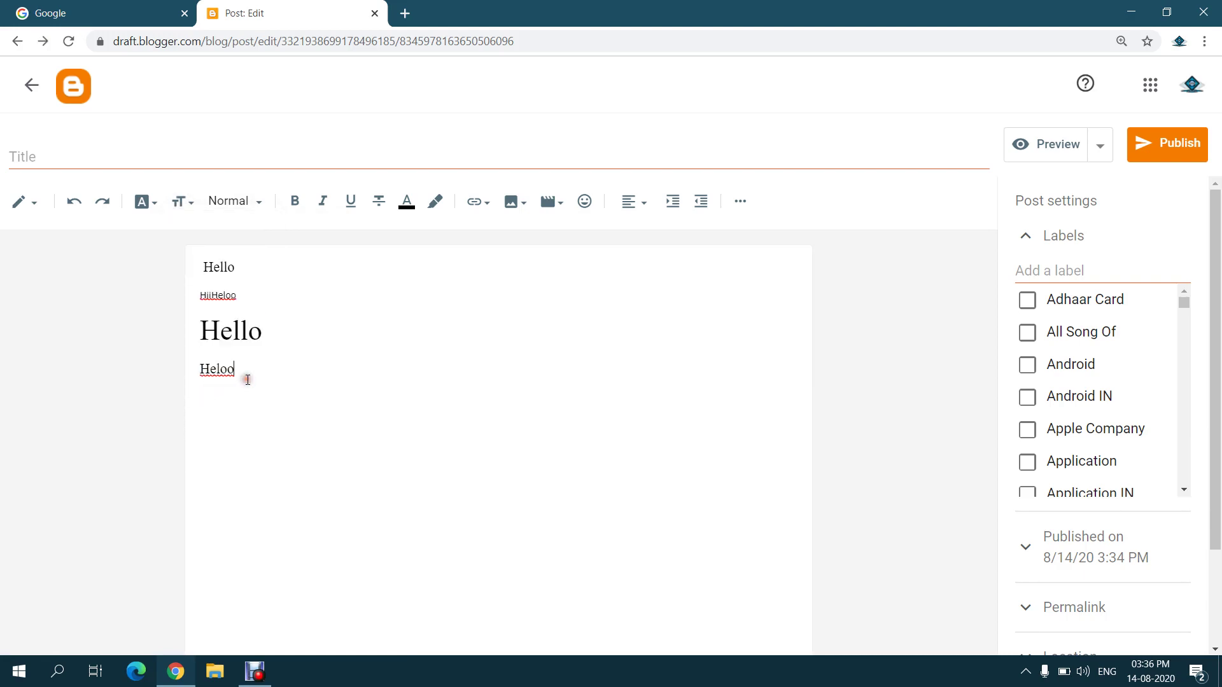
{"action": "left_click", "coordinate": [232, 331]}
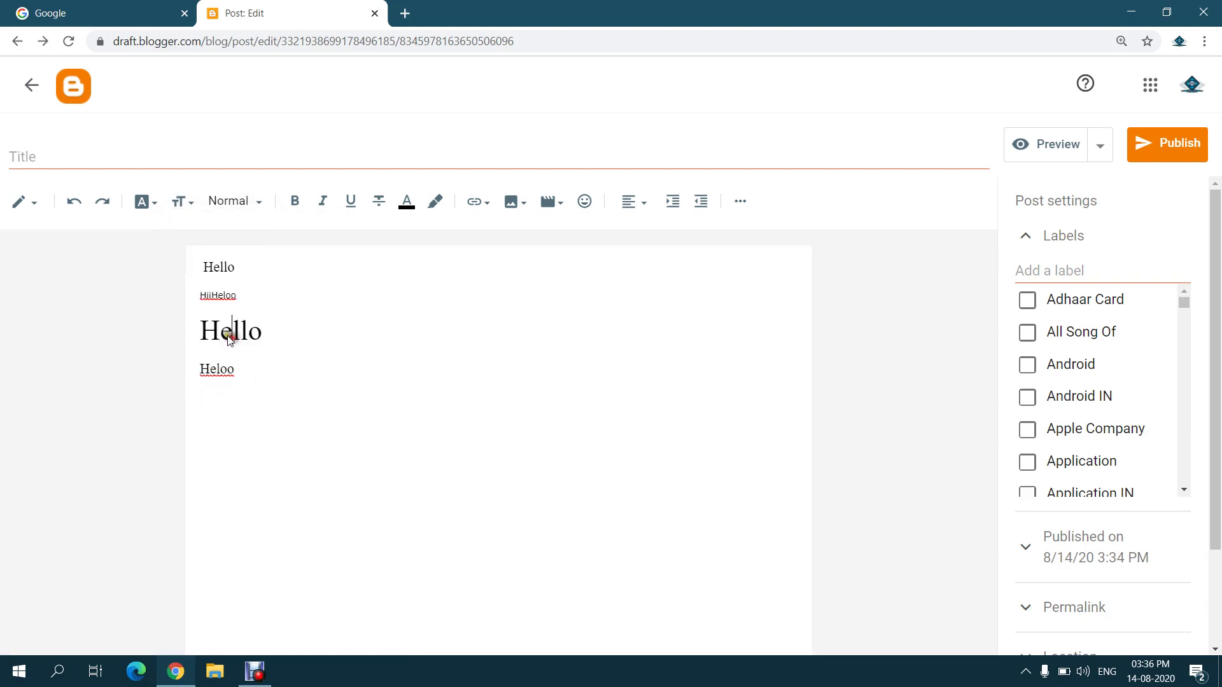
In the HTML view, set the font size of the enlarged "Hello" span to 100px and return to the Compose view
{"action": "left_click", "coordinate": [31, 207]}
{"action": "left_click", "coordinate": [69, 180]}
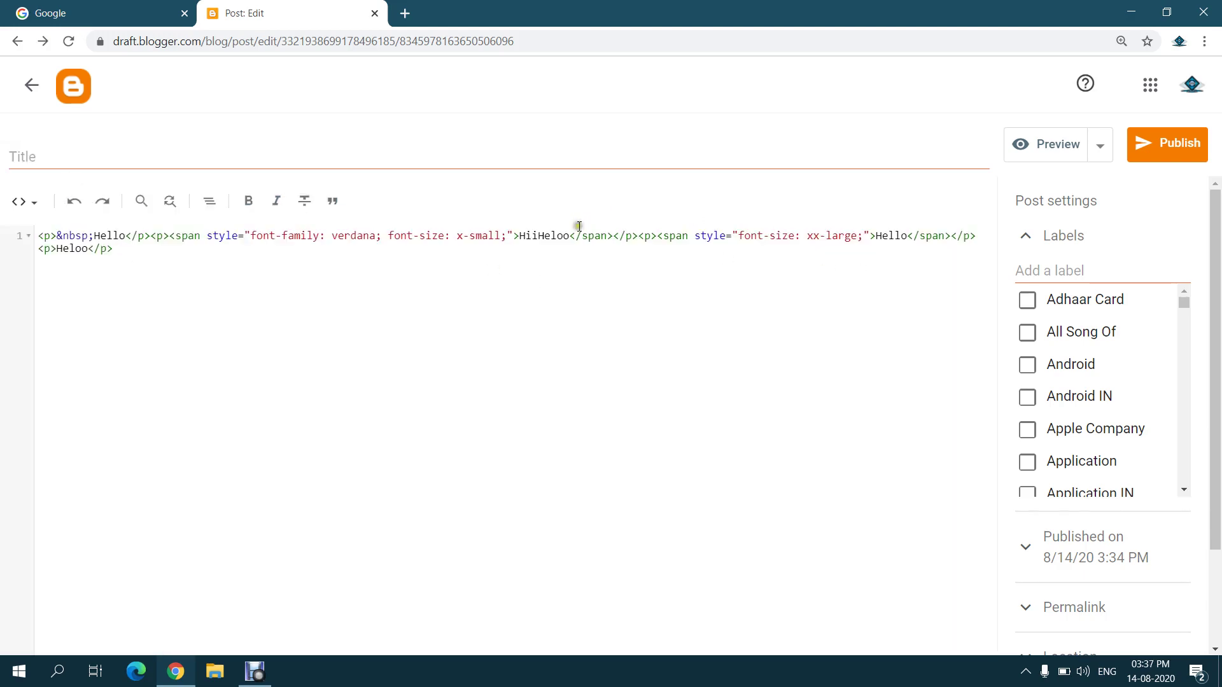
{"action": "left_click", "coordinate": [846, 236]}
{"action": "left_click_drag", "start_coordinate": [846, 236], "coordinate": [808, 238]}
{"action": "type", "text": "100"}
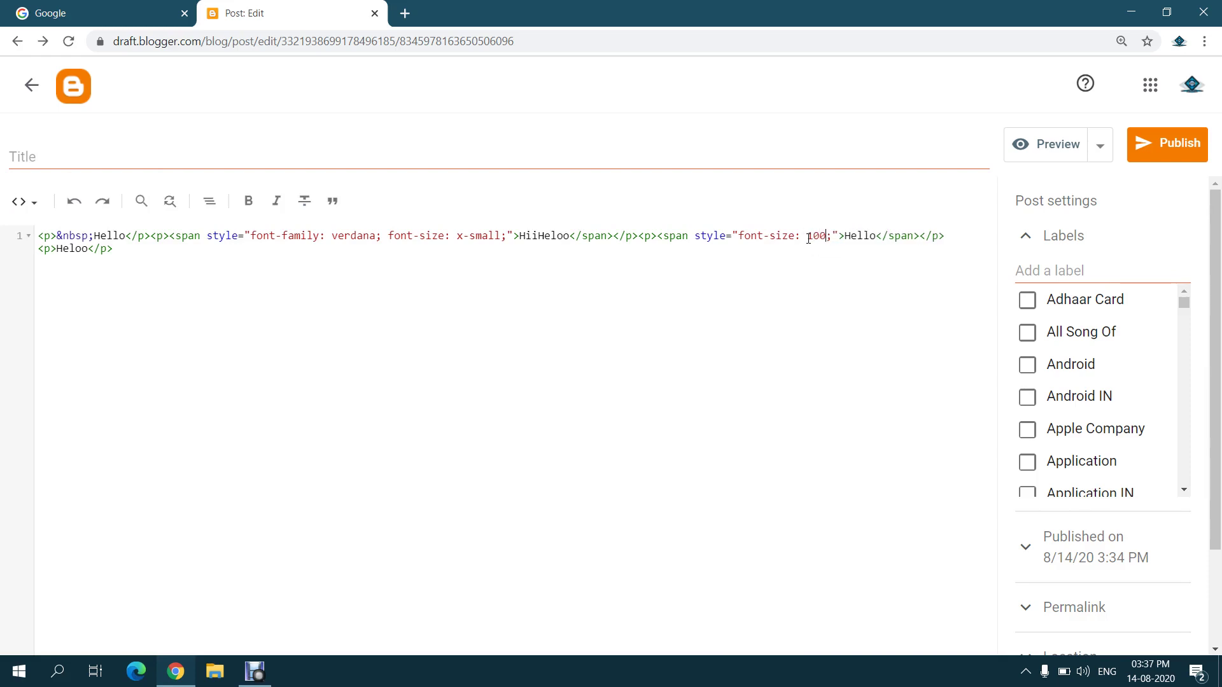
{"action": "type", "text": "px"}
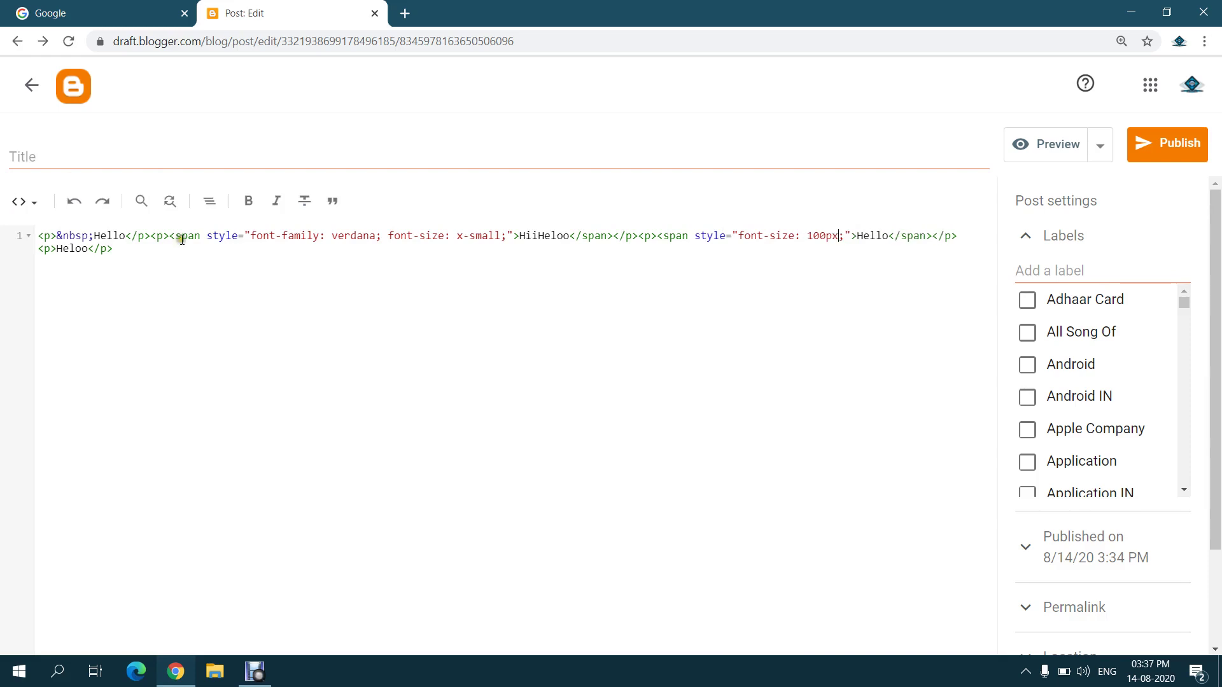
{"action": "left_click", "coordinate": [26, 201]}
{"action": "left_click", "coordinate": [49, 245]}
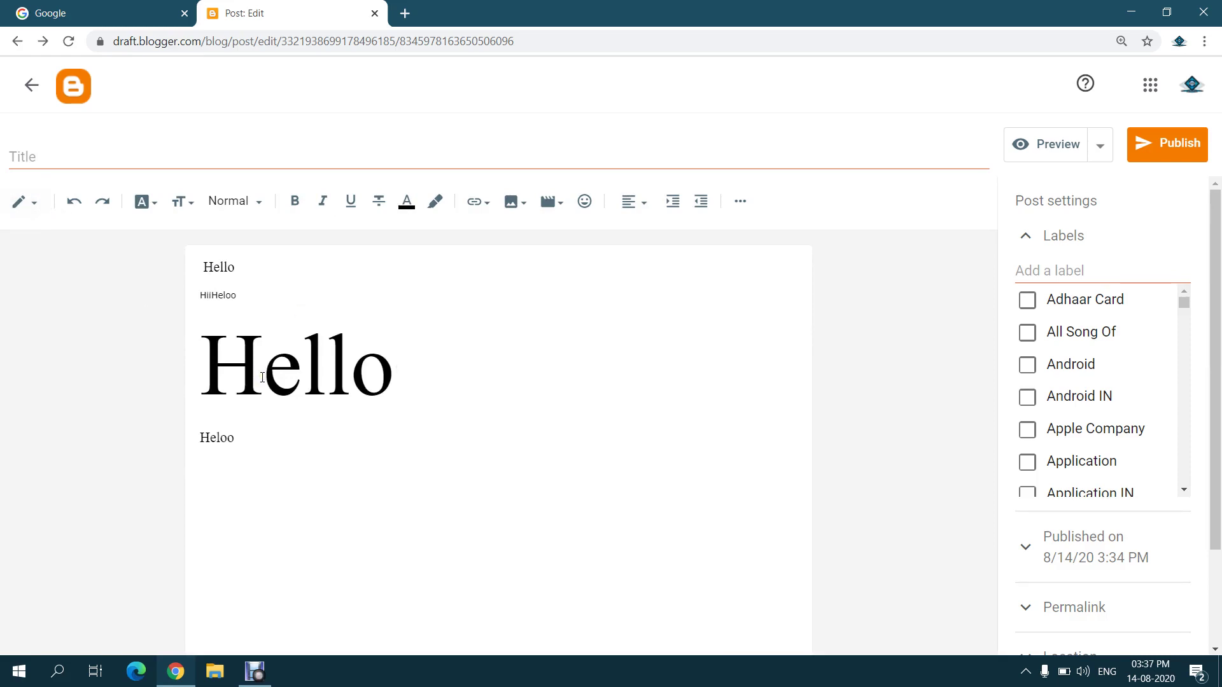
Look through the paragraph style options from Major Heading to Normal for the "Heloo" line
{"action": "left_click", "coordinate": [279, 439]}
{"action": "left_click", "coordinate": [258, 202]}
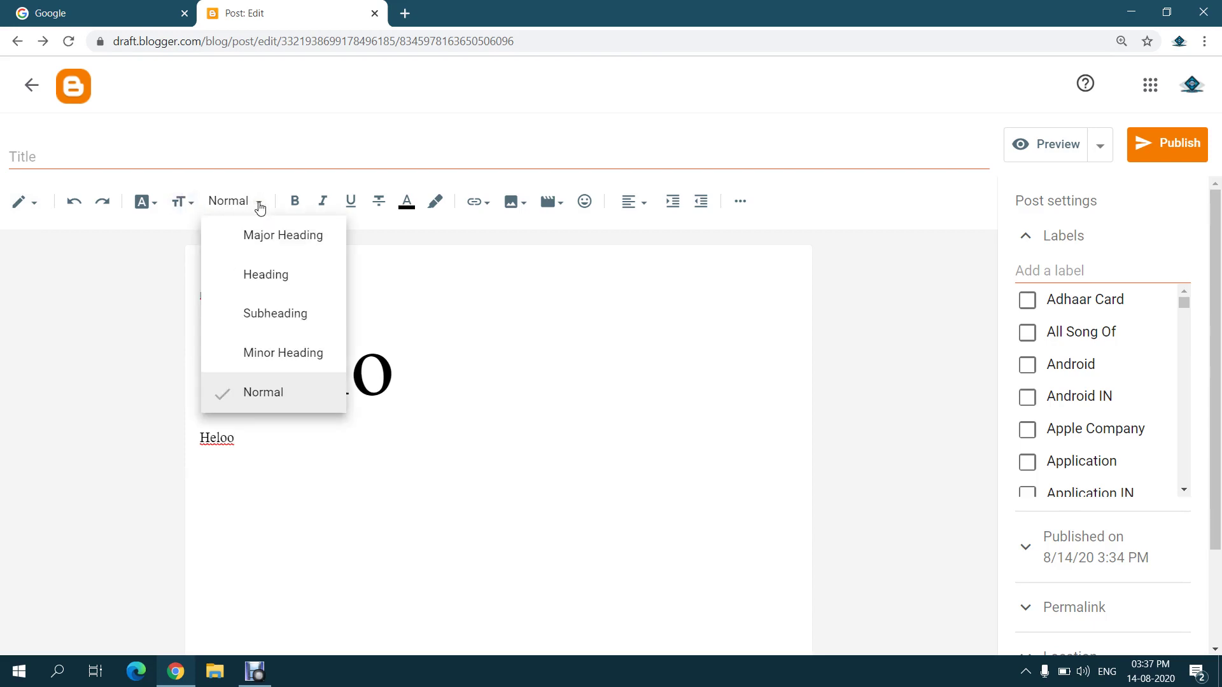
{"action": "left_click", "coordinate": [254, 234]}
{"action": "left_click", "coordinate": [254, 274]}
{"action": "left_click", "coordinate": [257, 313]}
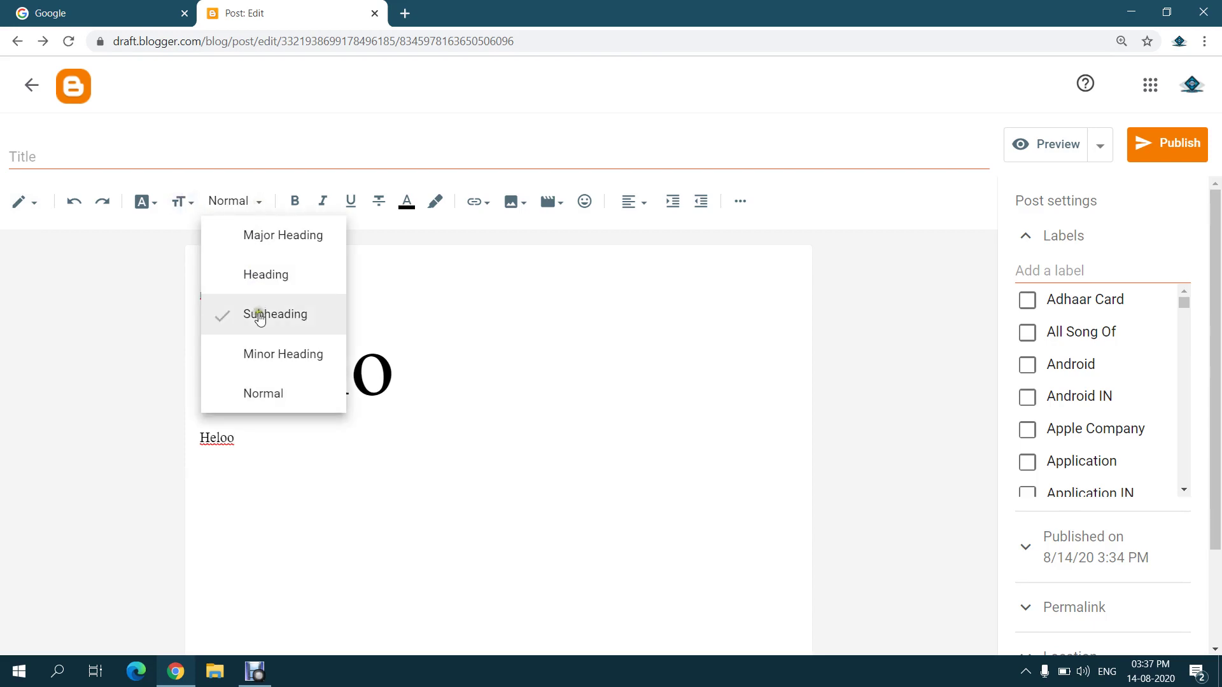
{"action": "left_click", "coordinate": [263, 354]}
{"action": "left_click", "coordinate": [264, 393]}
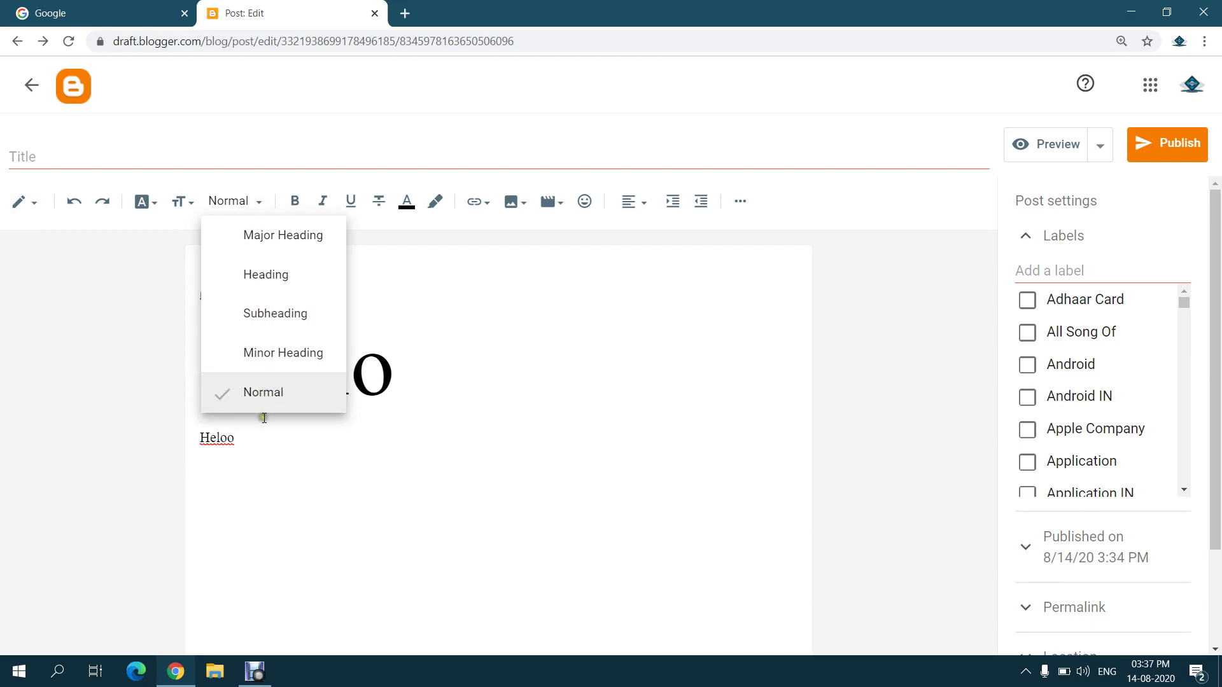
Add the lines "jkhiohoid" and "lhijojolf" below "Heloo"
{"action": "left_click", "coordinate": [262, 423]}
{"action": "type", "text": "jkhiohoi"}
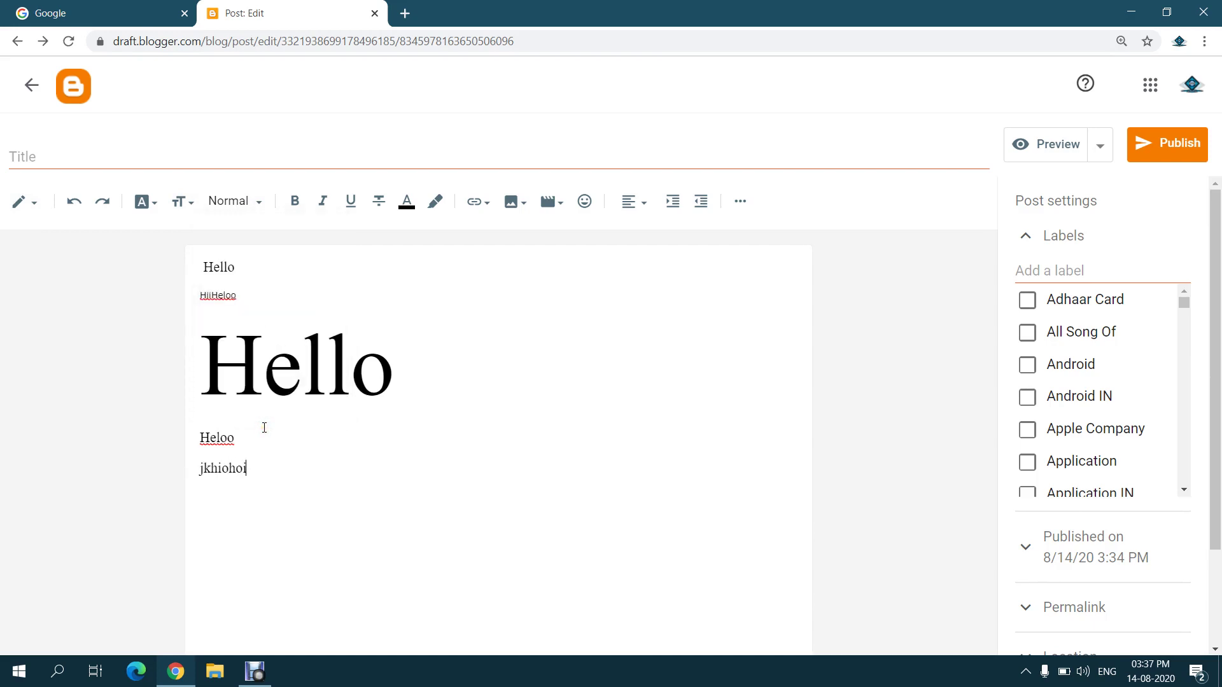
{"action": "type", "text": "d"}
{"action": "key", "text": "Return"}
{"action": "type", "text": "lhijojolf"}
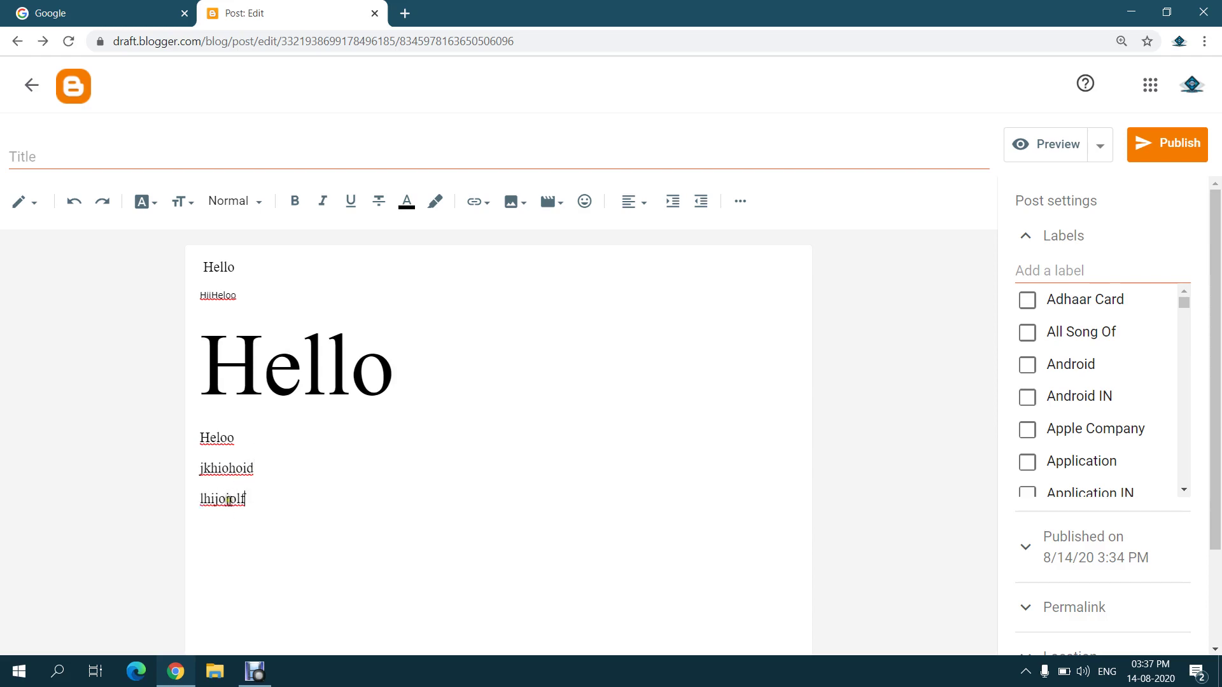
Format the "lhijojolf" line as a Major Heading
{"action": "double_click", "coordinate": [229, 499]}
{"action": "left_click", "coordinate": [249, 212]}
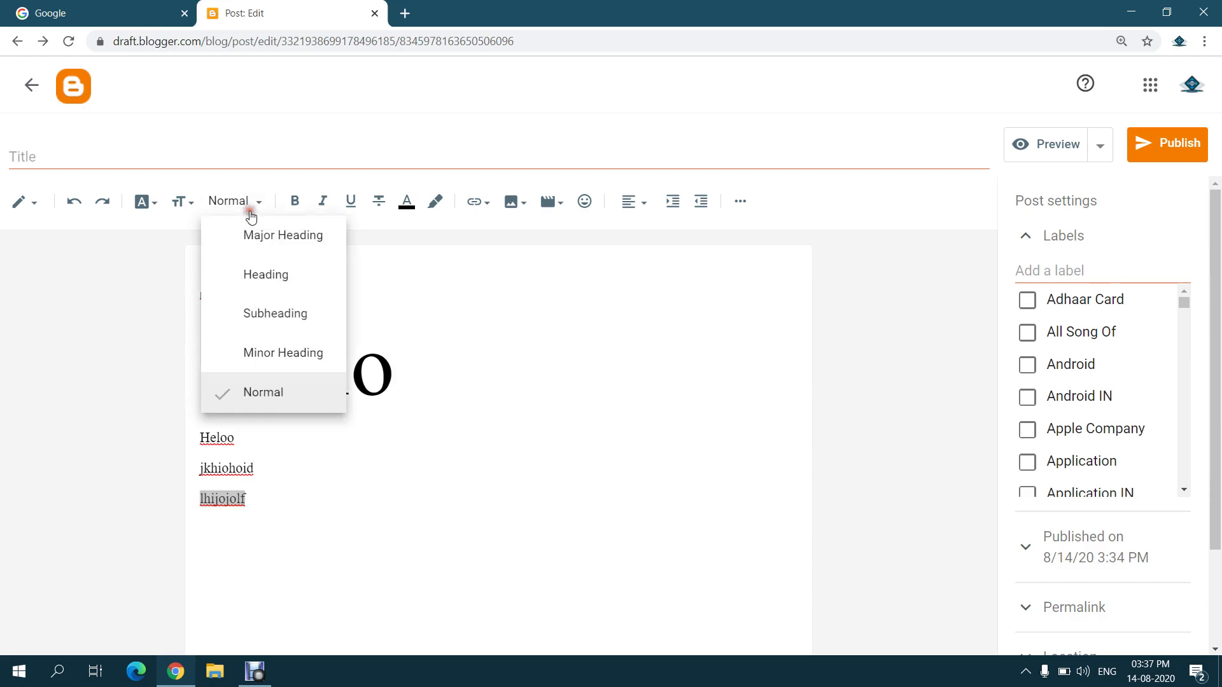
{"action": "left_click", "coordinate": [259, 232]}
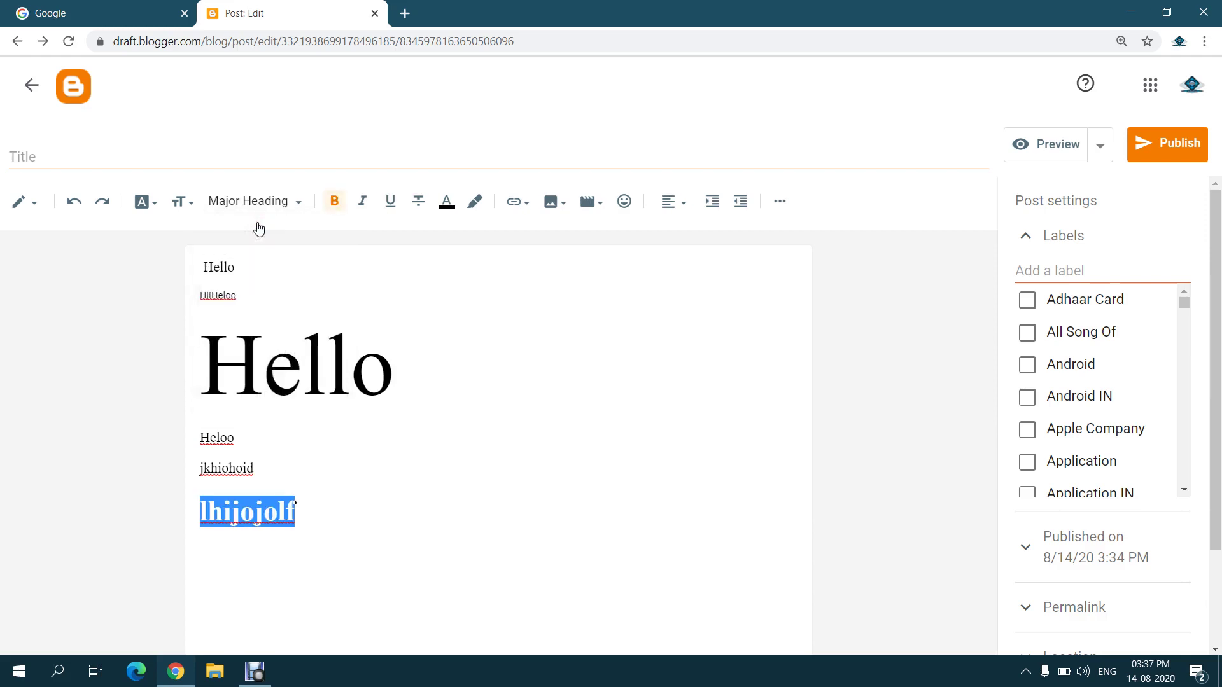
{"action": "left_click", "coordinate": [329, 511]}
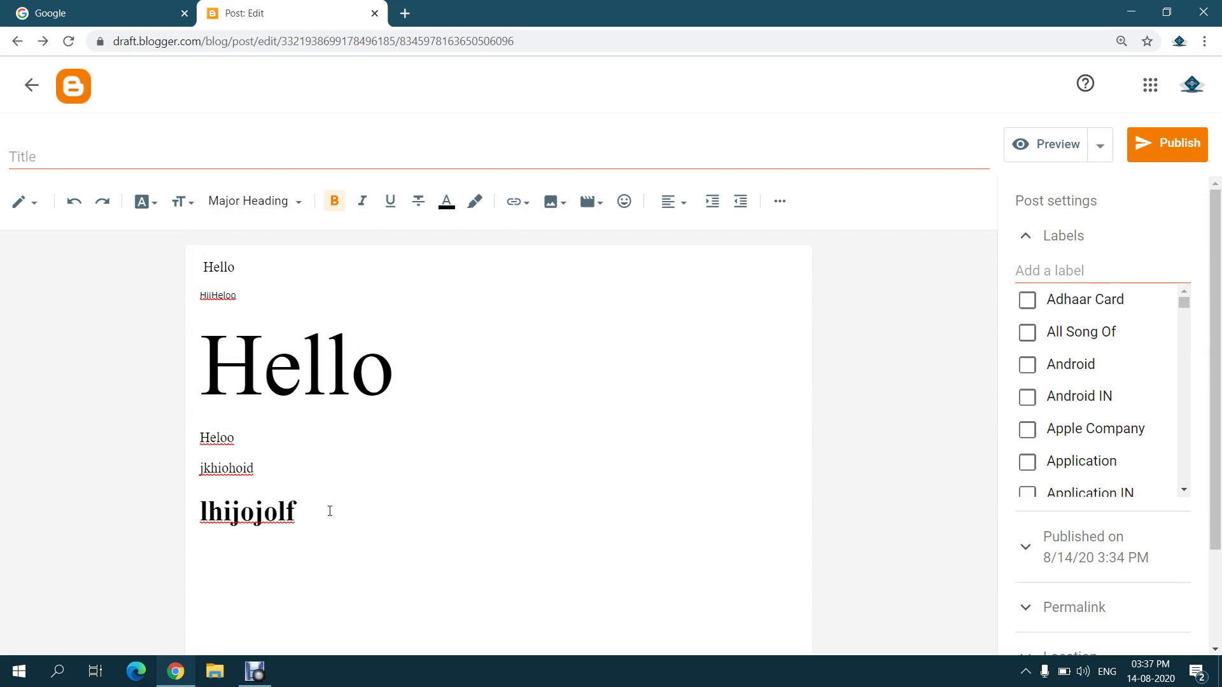
{"action": "left_click_drag", "start_coordinate": [329, 511], "coordinate": [195, 510]}
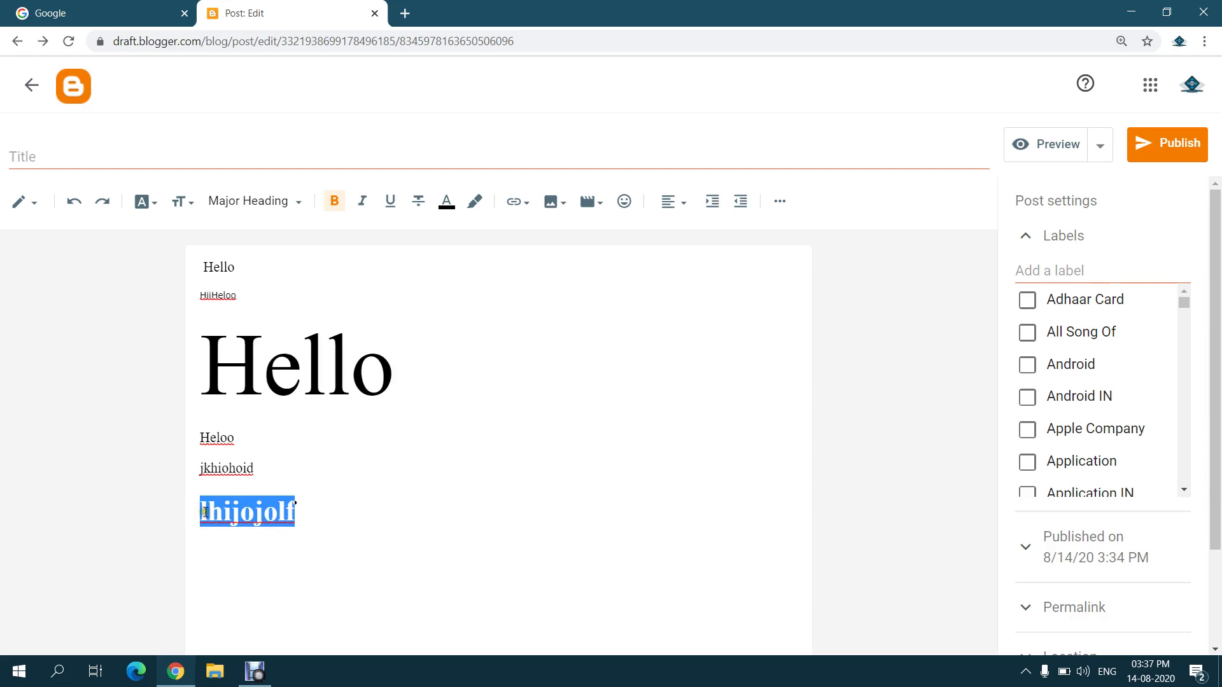
{"action": "left_click", "coordinate": [202, 510]}
{"action": "mouse_move", "coordinate": [213, 517]}
{"action": "left_mouse_down"}
{"action": "mouse_move", "coordinate": [330, 502]}
{"action": "mouse_move", "coordinate": [204, 507]}
{"action": "left_mouse_up"}
{"action": "left_click", "coordinate": [342, 514]}
{"action": "left_click", "coordinate": [292, 503]}
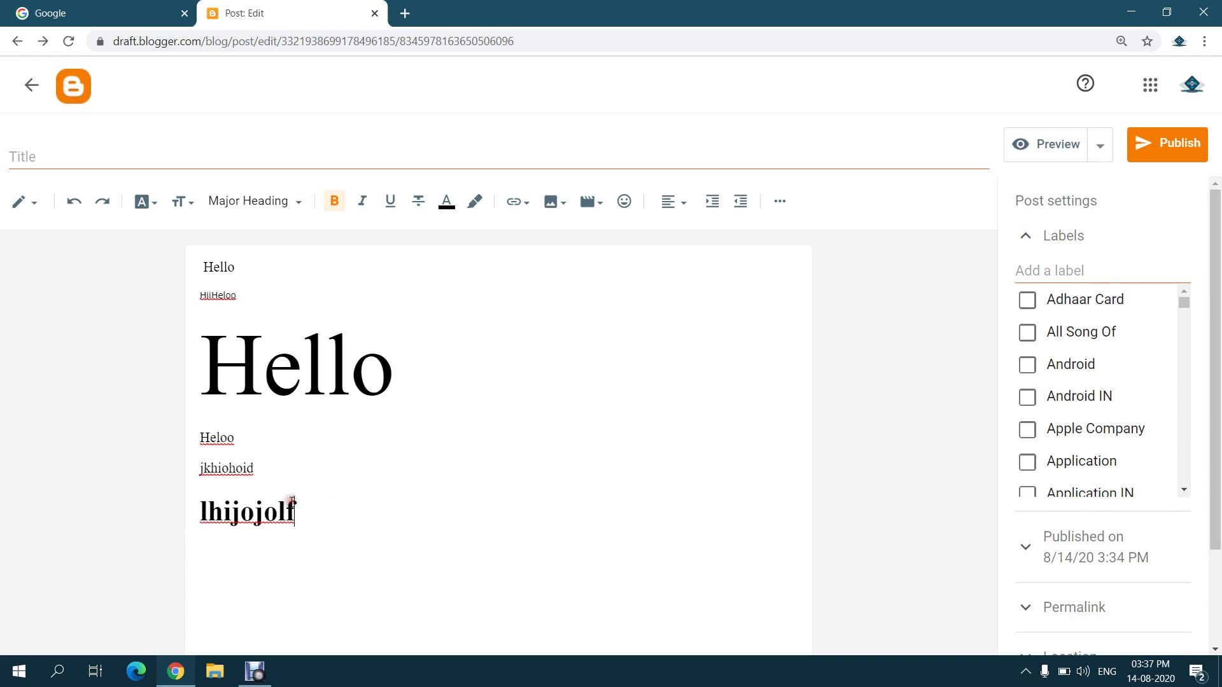
Change the paragraph style of the "lhijojolf" line to Heading
{"action": "double_click", "coordinate": [291, 502]}
{"action": "left_click", "coordinate": [284, 202]}
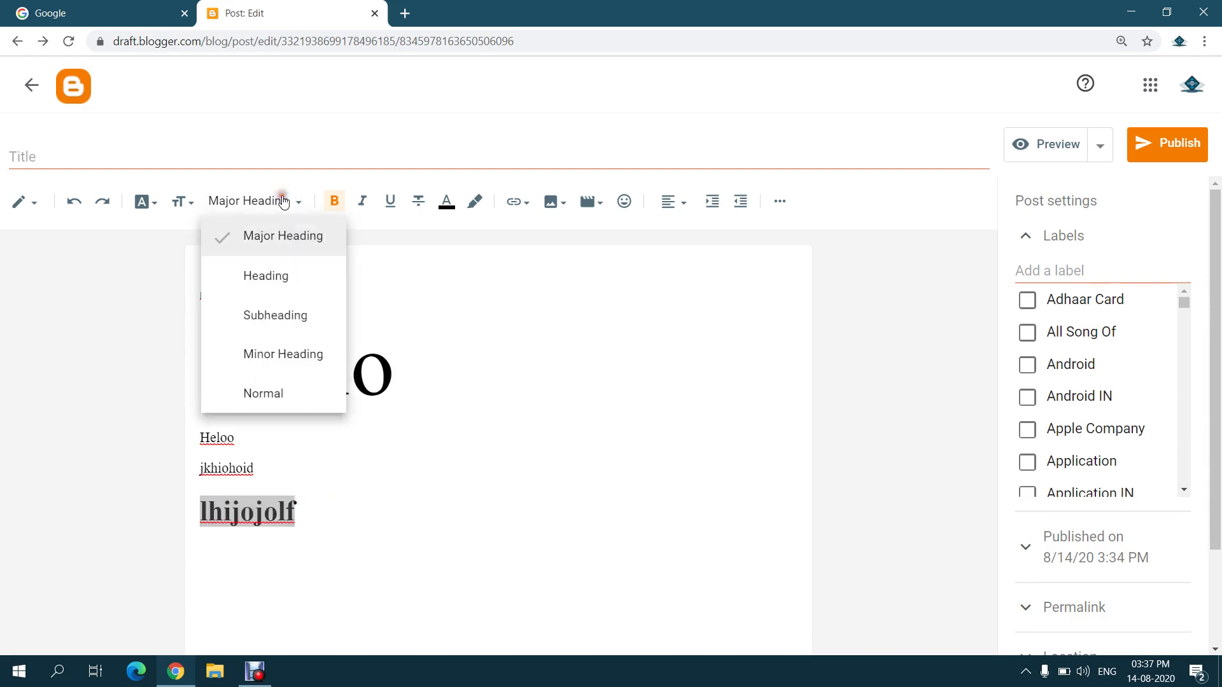
{"action": "left_click", "coordinate": [266, 234]}
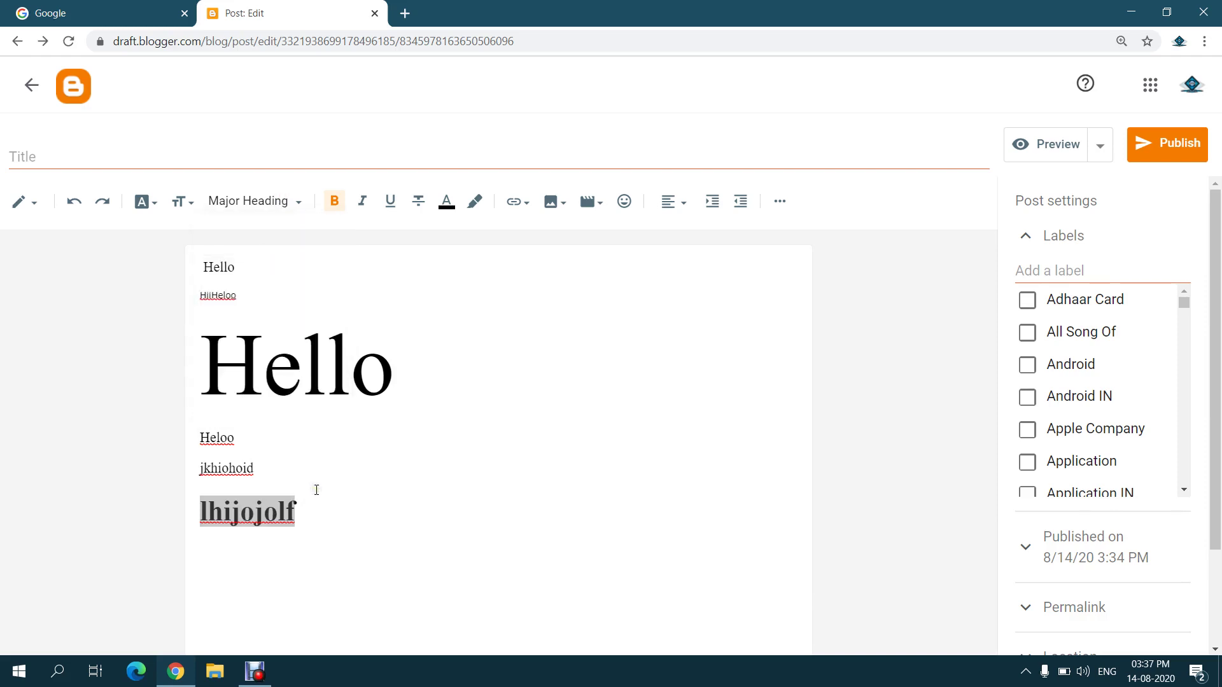
{"action": "left_click", "coordinate": [249, 200]}
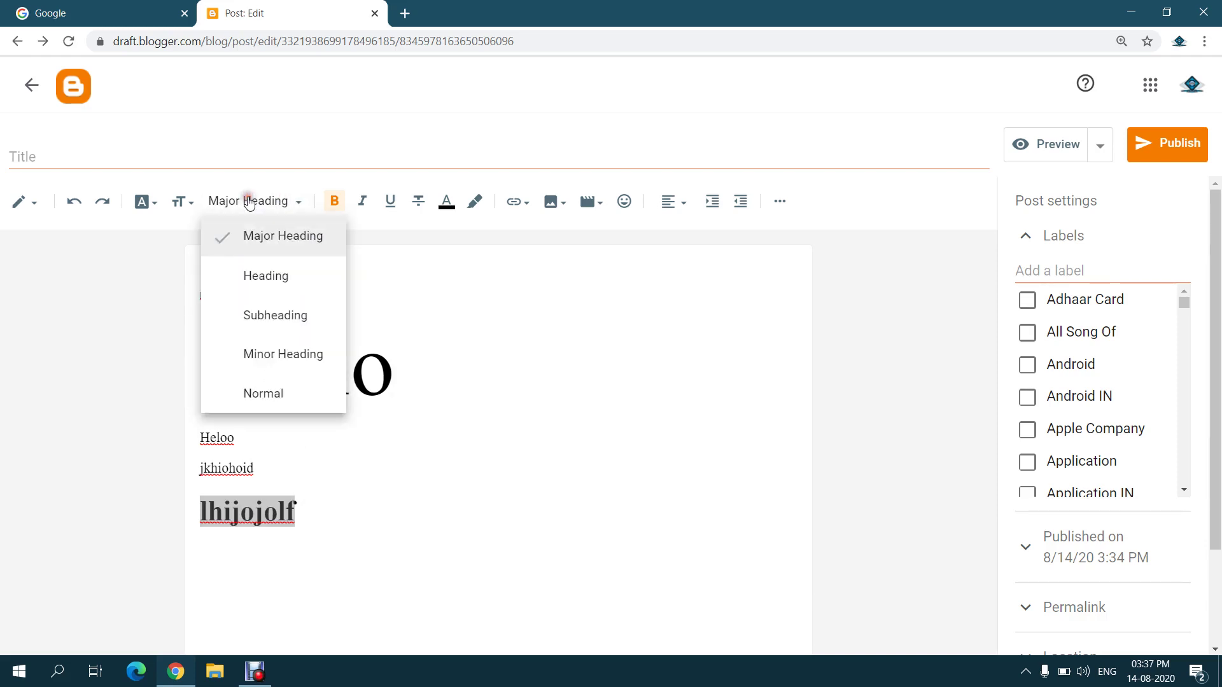
{"action": "left_click", "coordinate": [260, 284]}
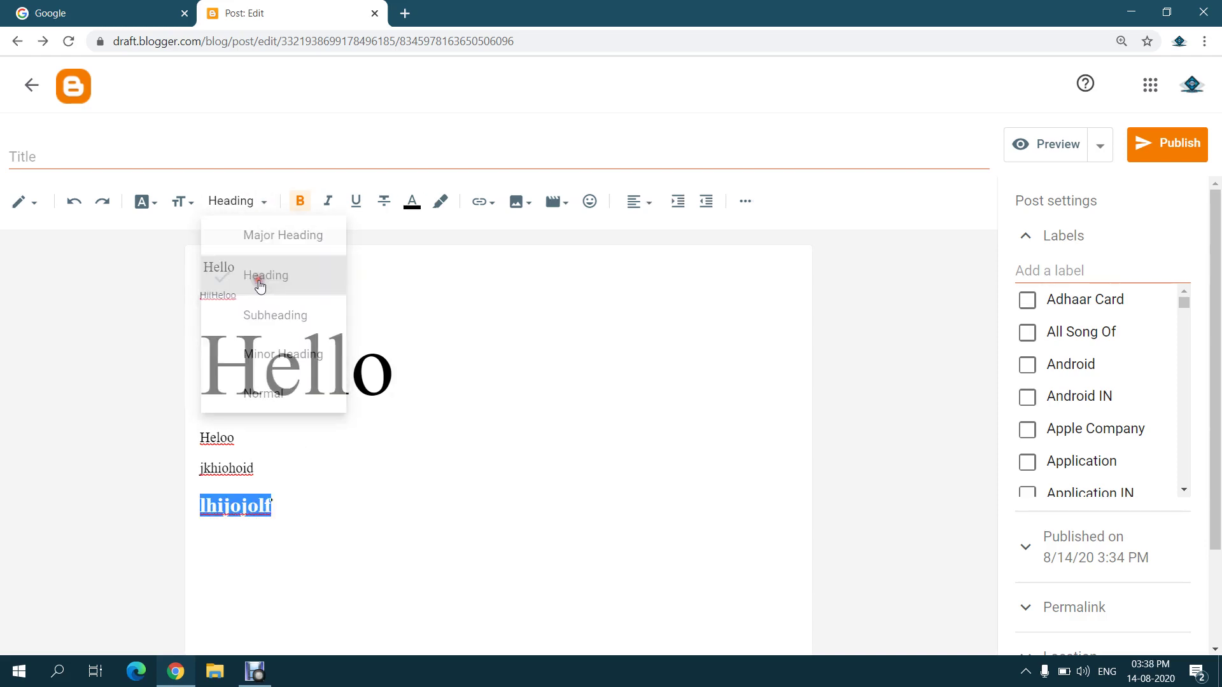
Add the lines "type", "1 st type" and "2type" in Normal style below the "lhijojolf" heading
{"action": "left_click", "coordinate": [247, 203]}
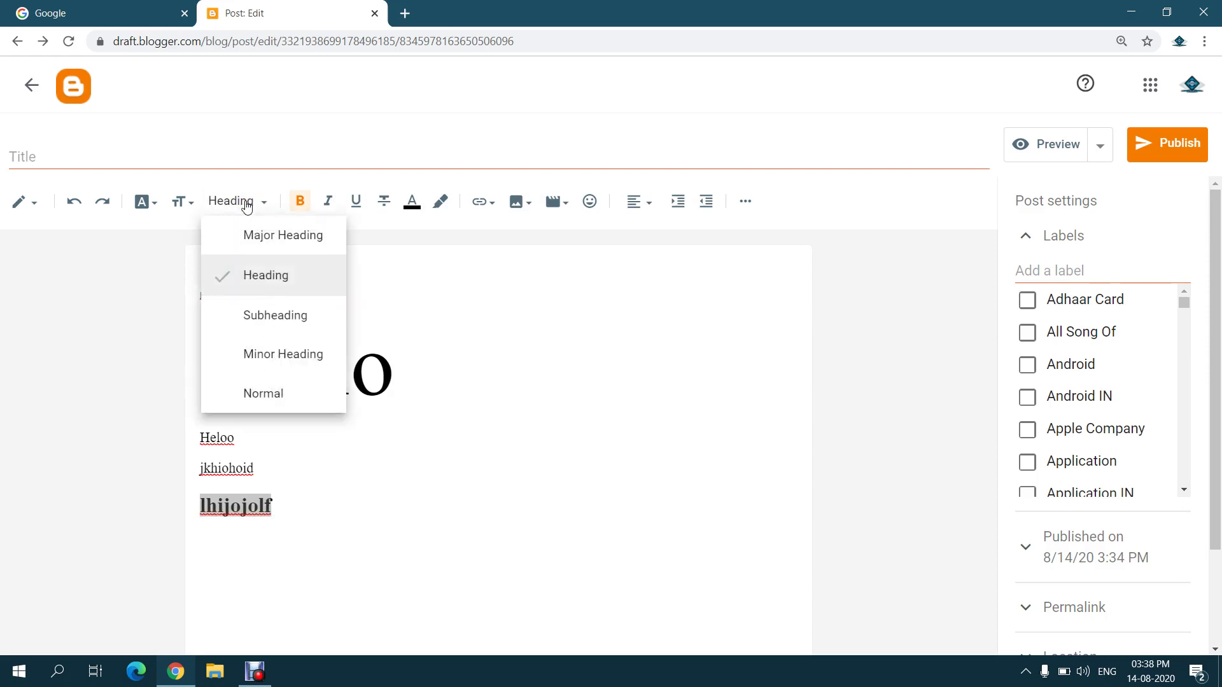
{"action": "left_click", "coordinate": [260, 325]}
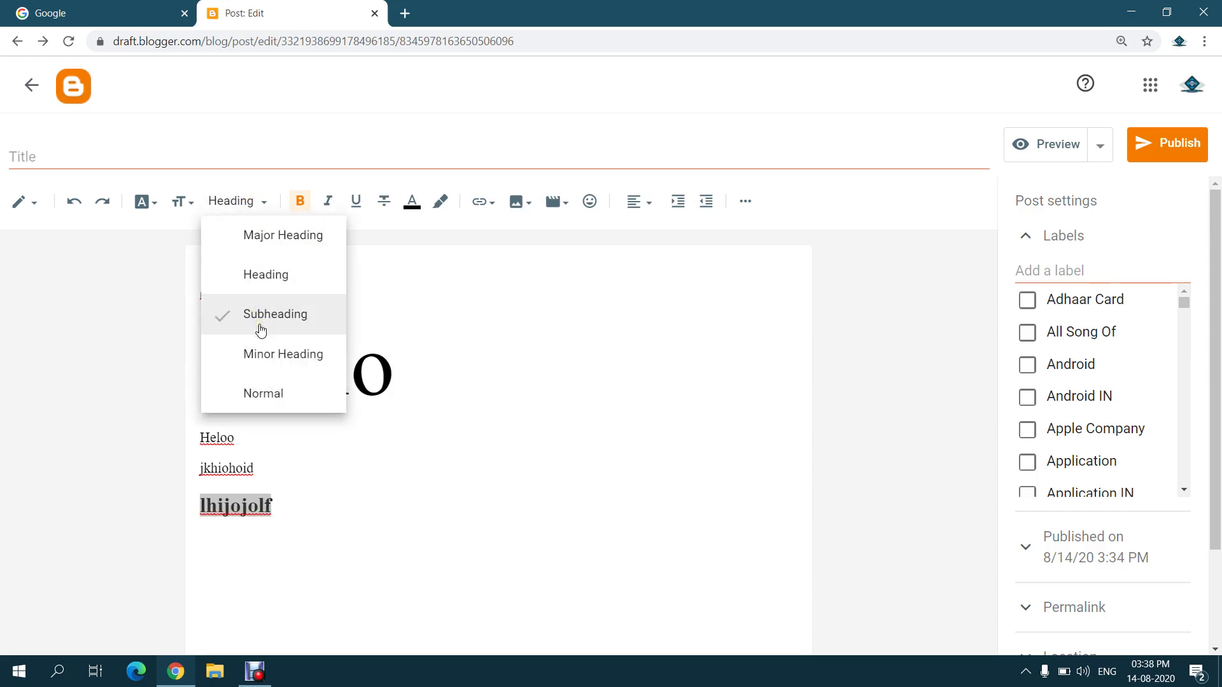
{"action": "left_click", "coordinate": [262, 394]}
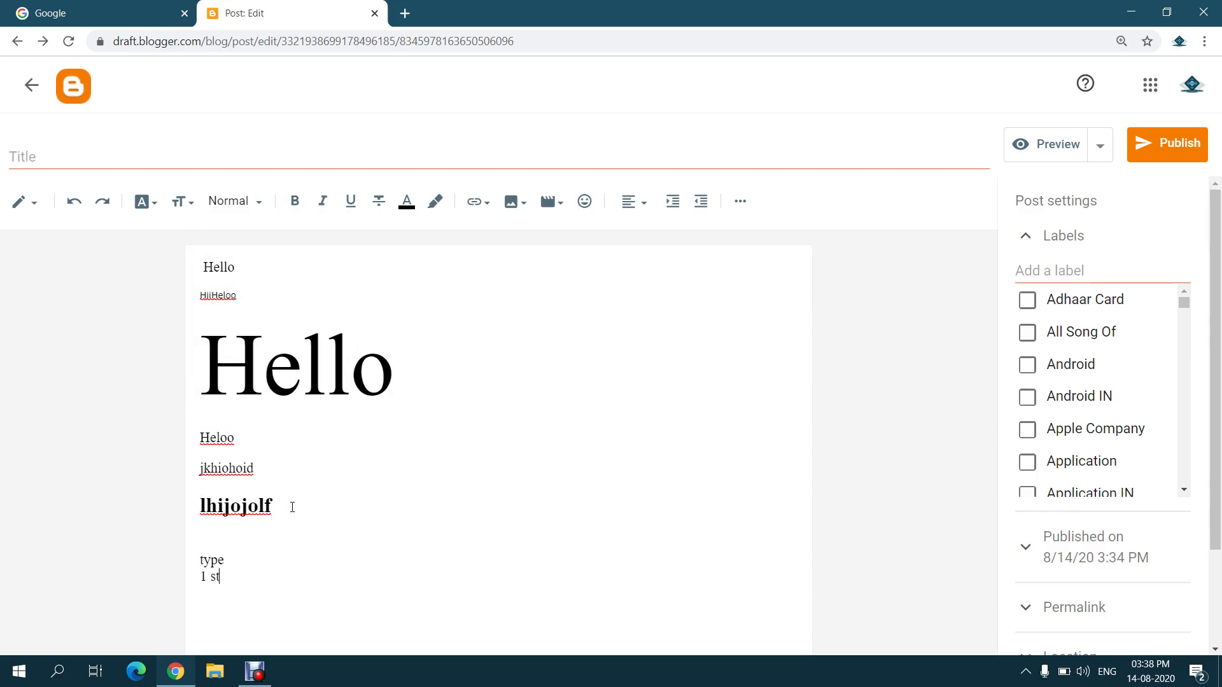
{"action": "type", "text": "pe"}
{"action": "key", "text": "Return"}
Format the "type" line as a Subheading
{"action": "double_click", "coordinate": [212, 560]}
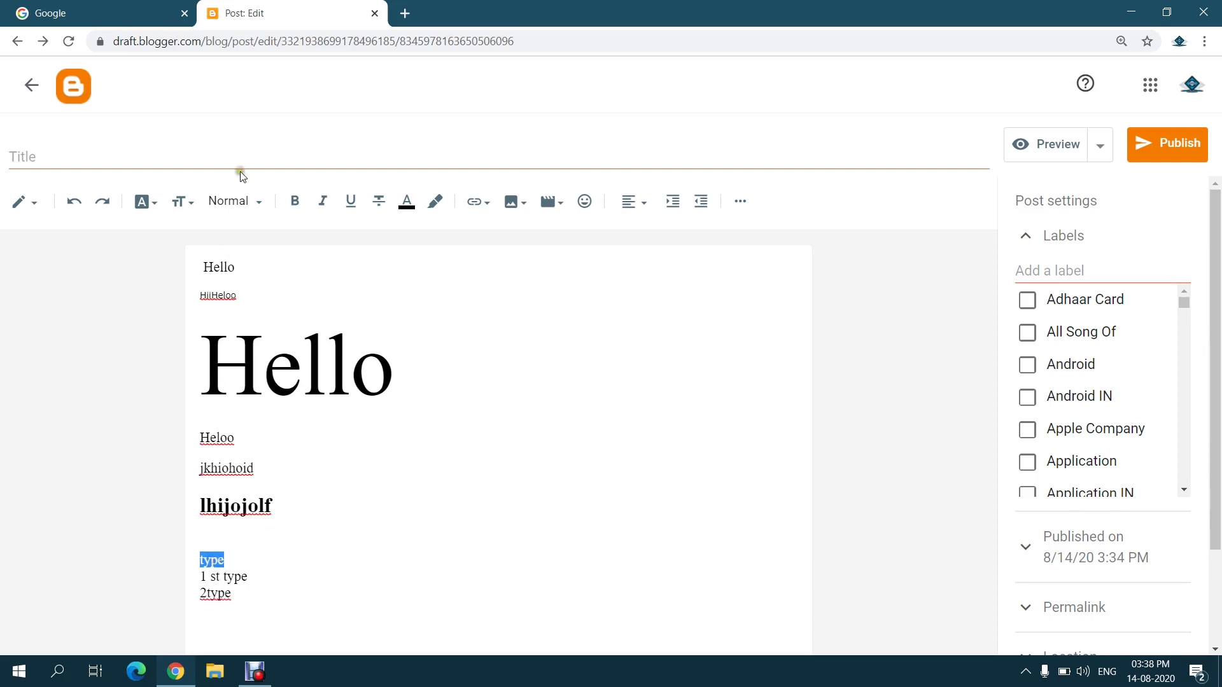
{"action": "left_click", "coordinate": [236, 201]}
{"action": "left_click", "coordinate": [254, 310]}
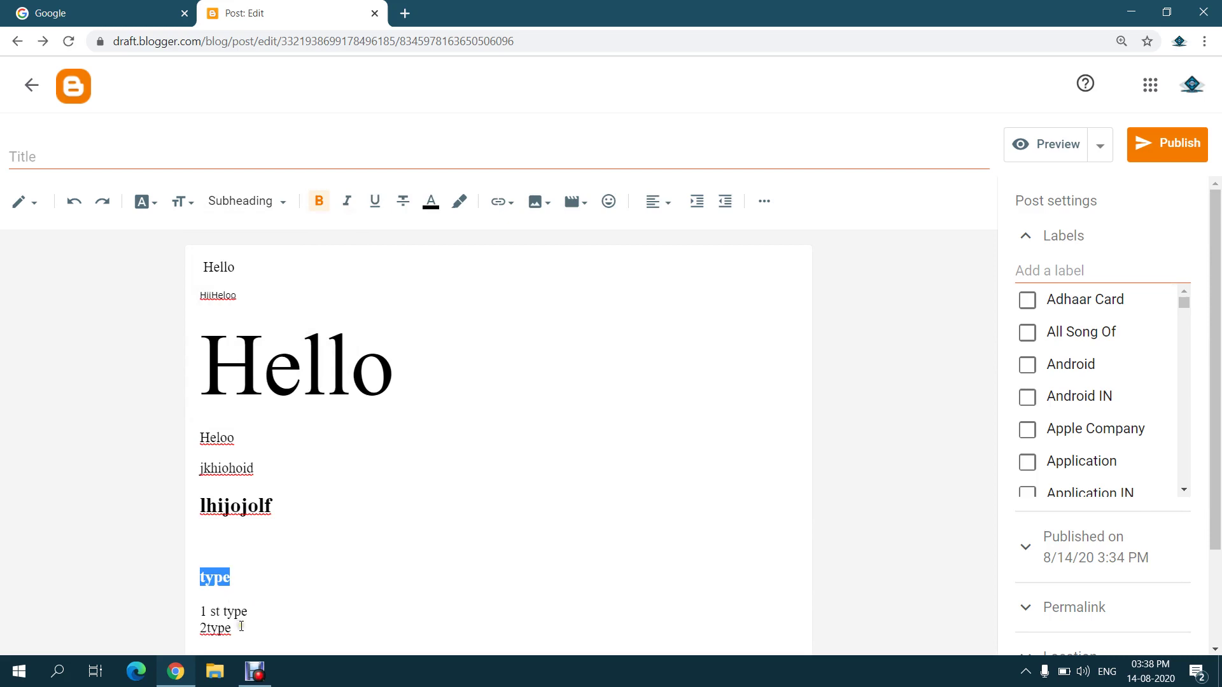
Turn the lines "1 st type" and "2type" into a bulleted list
{"action": "left_click_drag", "start_coordinate": [241, 627], "coordinate": [196, 614]}
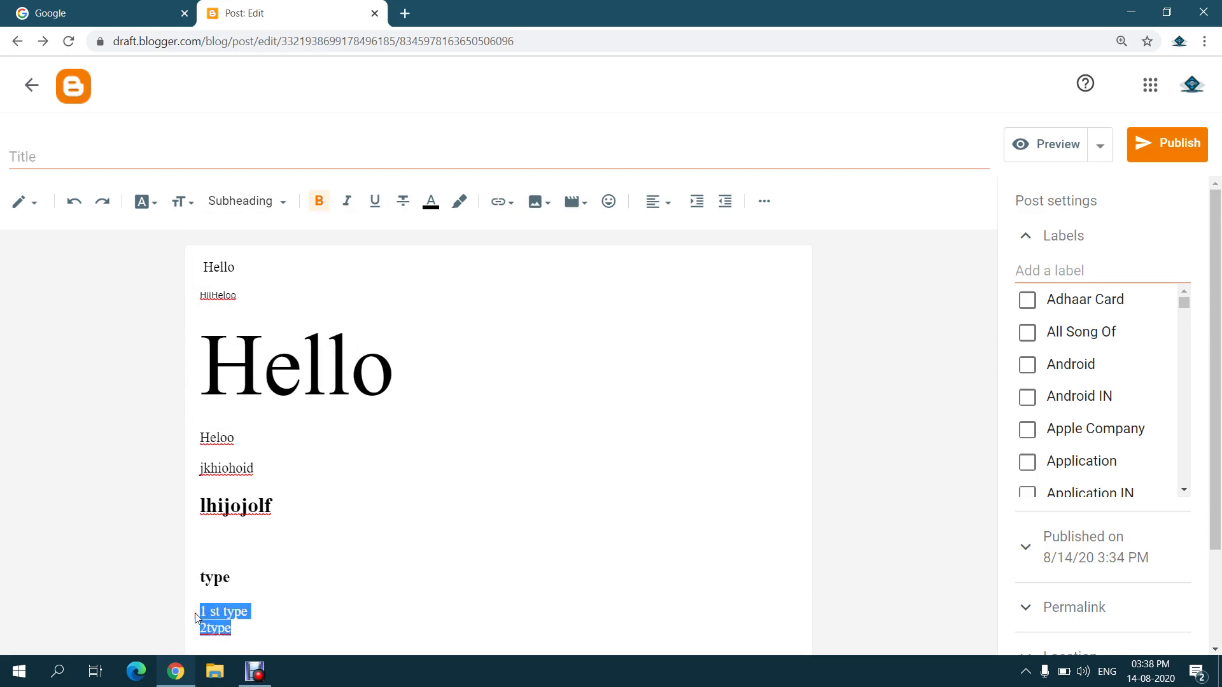
{"action": "left_click", "coordinate": [657, 202]}
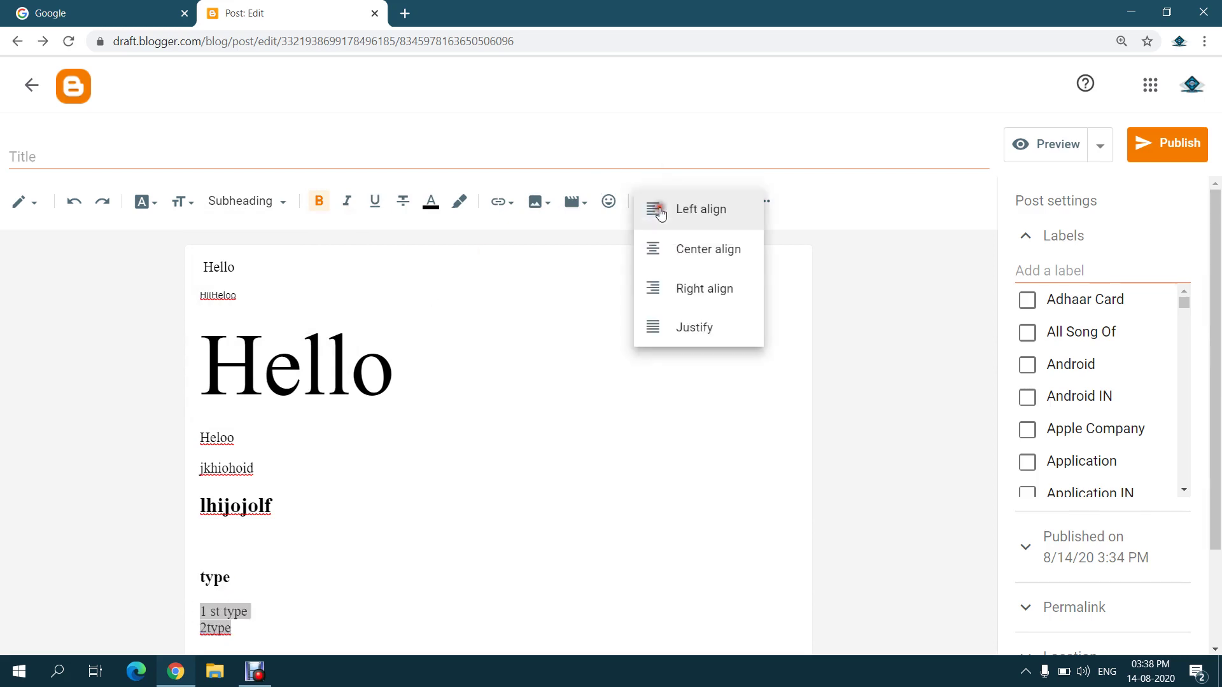
{"action": "left_click", "coordinate": [774, 199]}
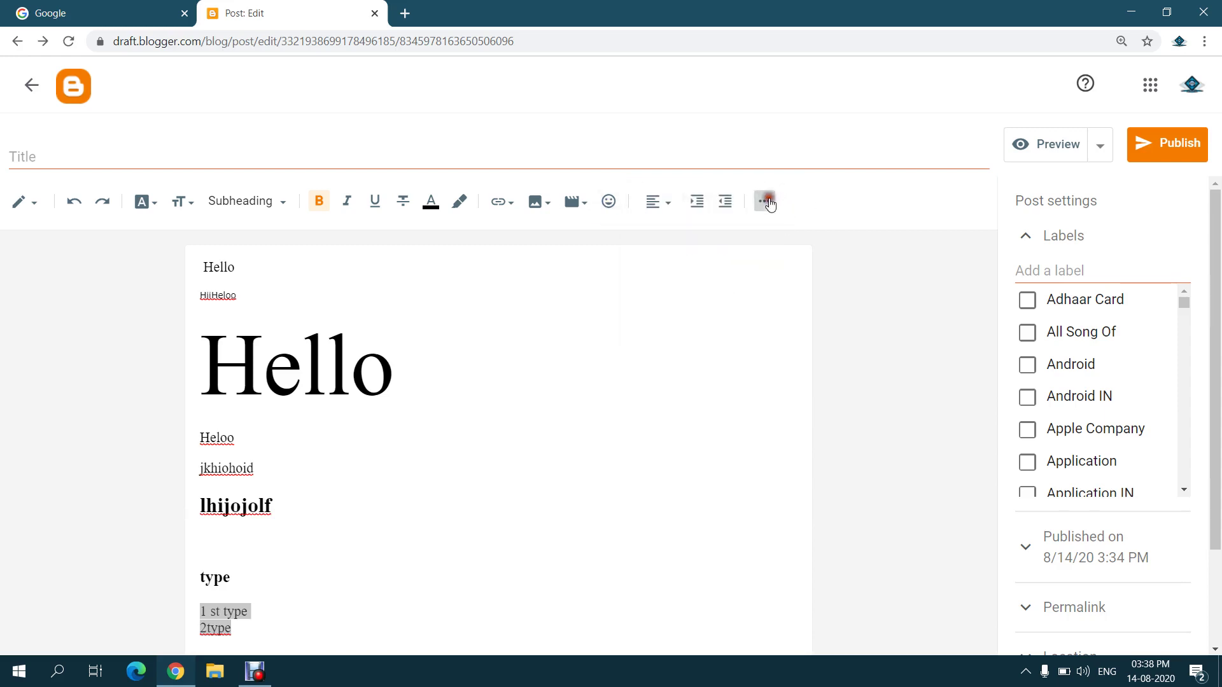
{"action": "left_click", "coordinate": [763, 205]}
{"action": "left_click", "coordinate": [739, 243]}
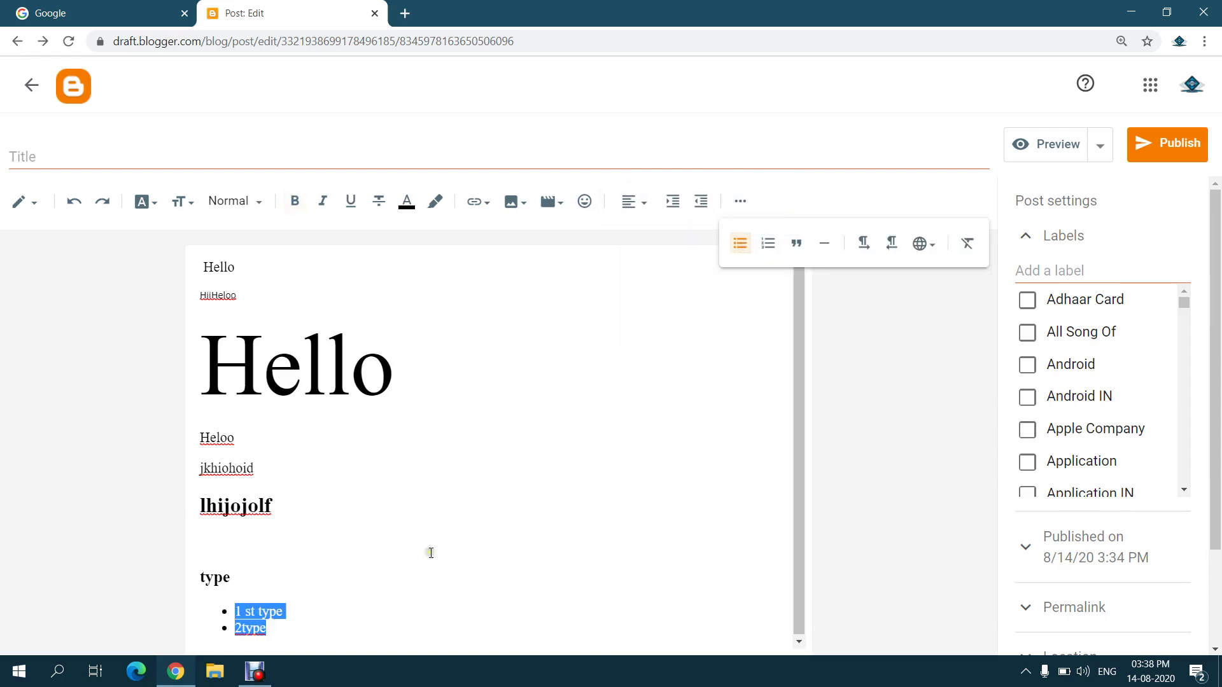
Insert the bullet items "jlhlhlasjfjopadgokadjpg" and "kjhuihaifhsgbi" after "1 st type"
{"action": "left_click", "coordinate": [302, 617]}
{"action": "key", "text": "Return"}
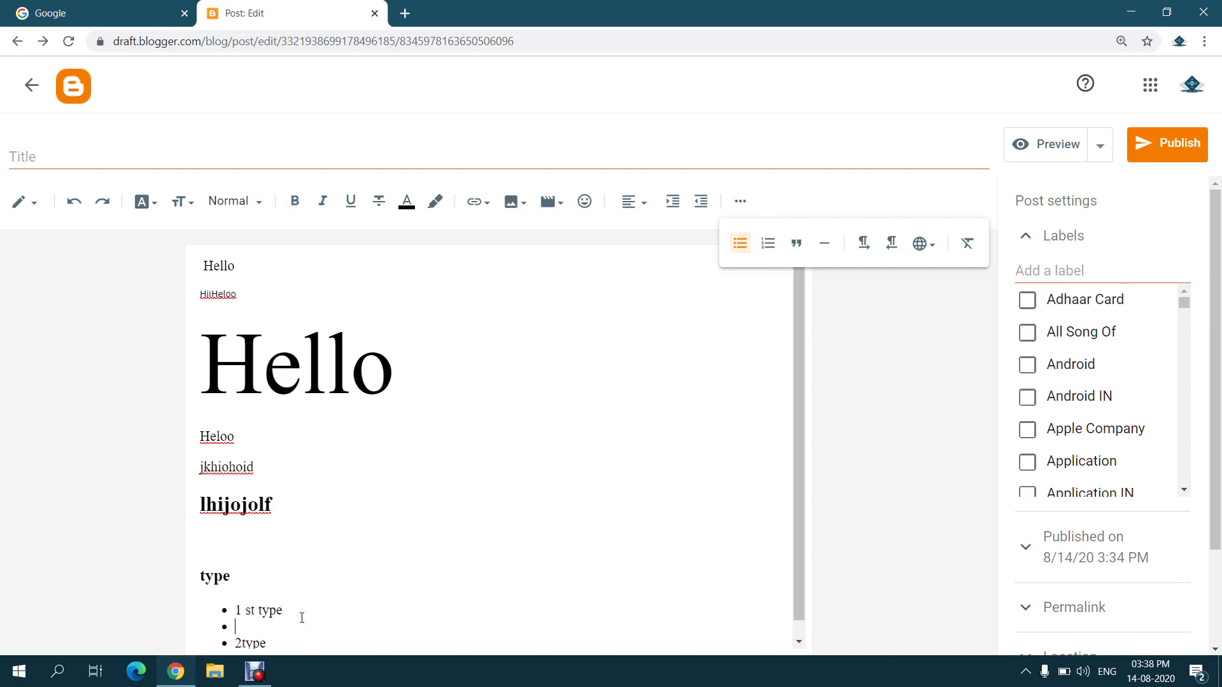
{"action": "type", "text": "jlhlhlasjfjopadgokadjpg"}
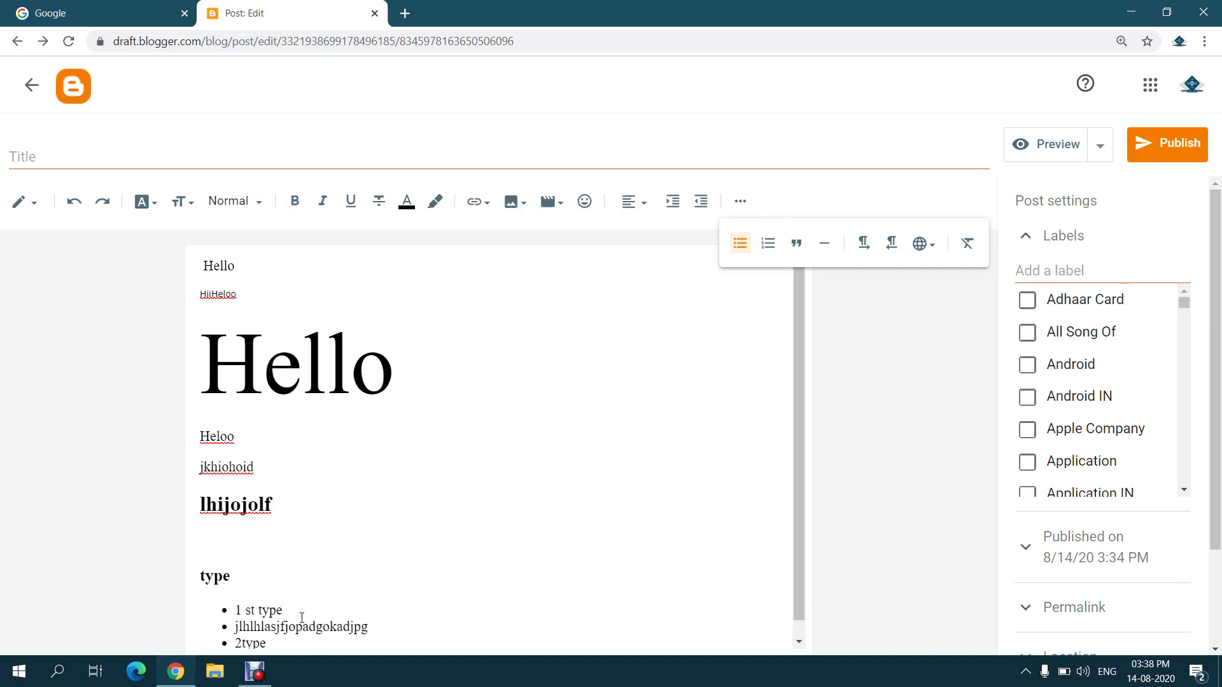
{"action": "key", "text": "Return"}
{"action": "type", "text": "kjhuihaifhsgbi"}
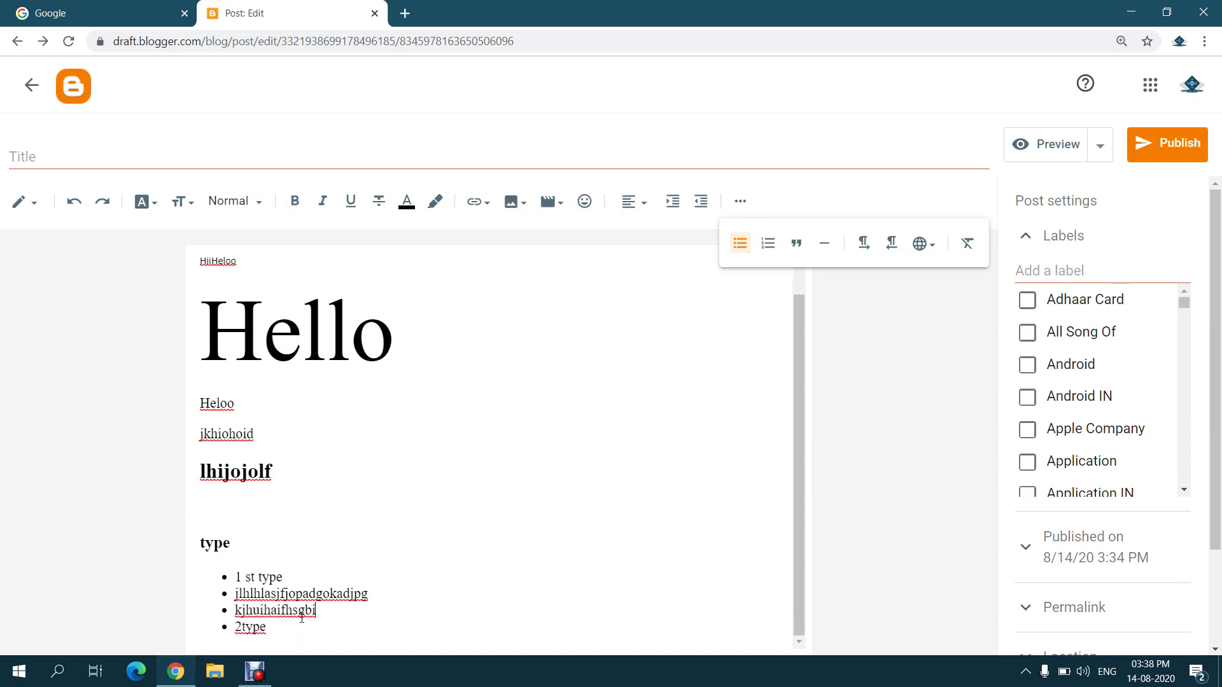
Insert the bullet item "kjhvhahfi lkkldnkngknklandgknklnkjkdg klkldngknkdgnkadngklag" after "kjhuihaifhsgbi"
{"action": "key", "text": "Return"}
{"action": "type", "text": "kjhvhahfi"}
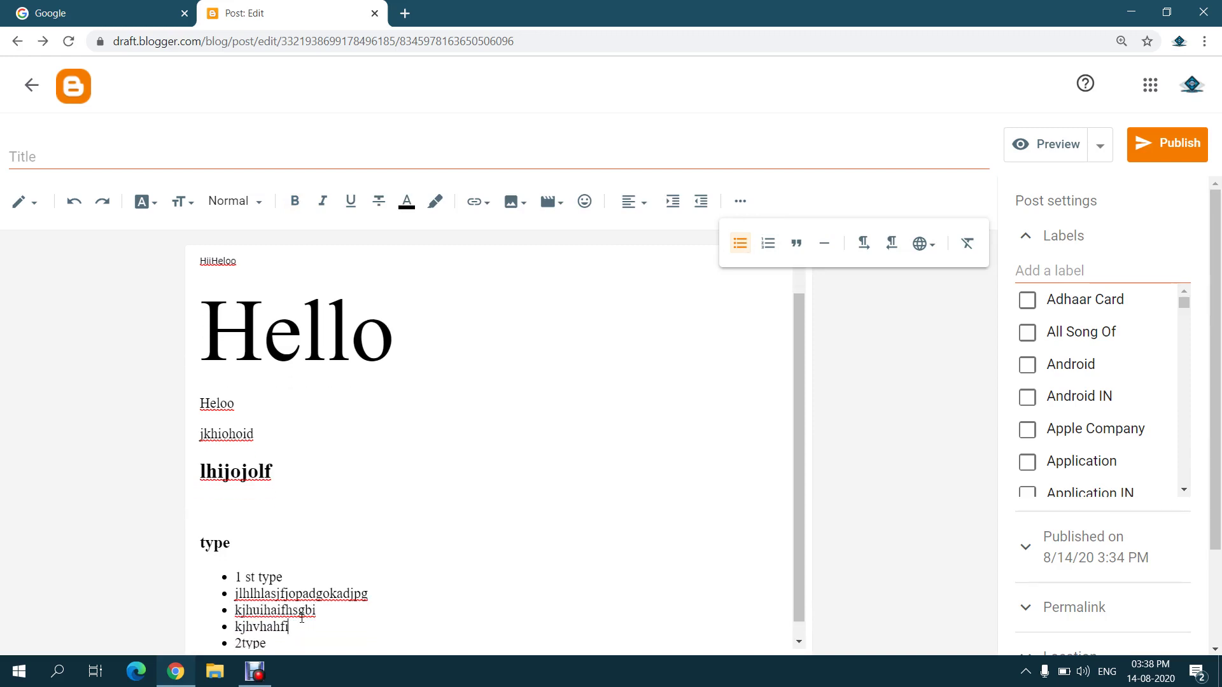
{"action": "type", "text": " lkkldnkngknklandgknklnkjkd"}
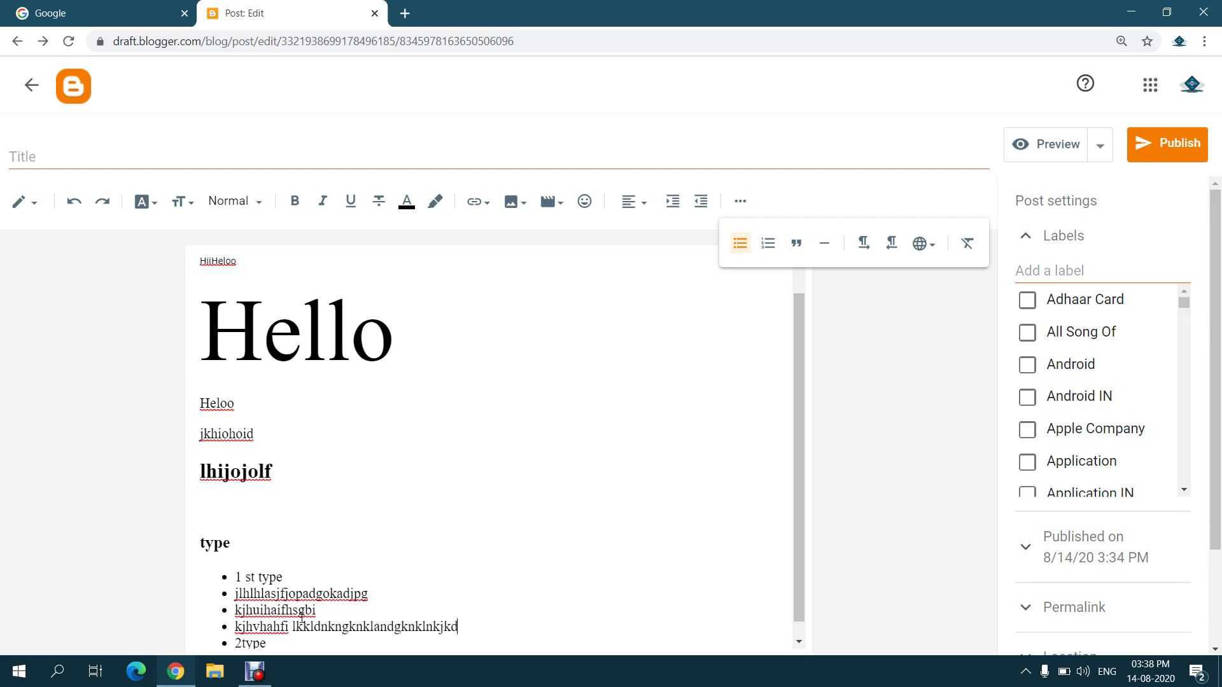
{"action": "type", "text": "g klkldngknkdgnkadngklag"}
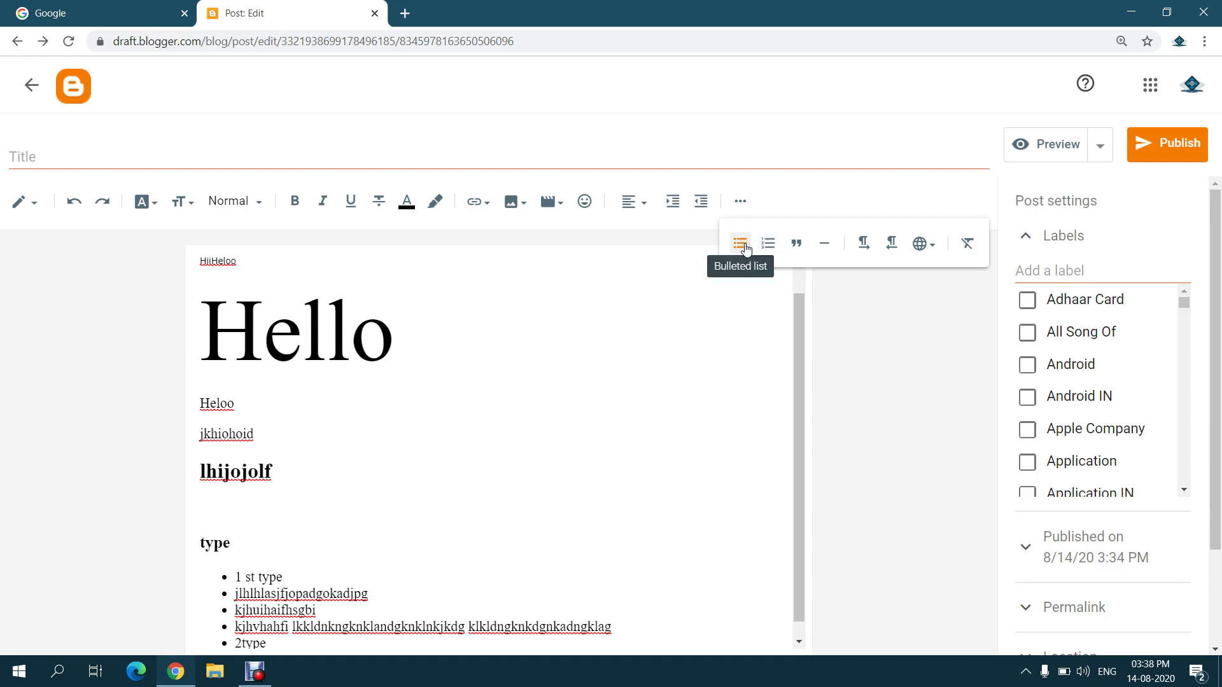
Convert the whole bulleted list below the "type" subheading into a numbered list
{"action": "scroll", "coordinate": [381, 490], "scroll_direction": "down", "scroll_amount": 1}
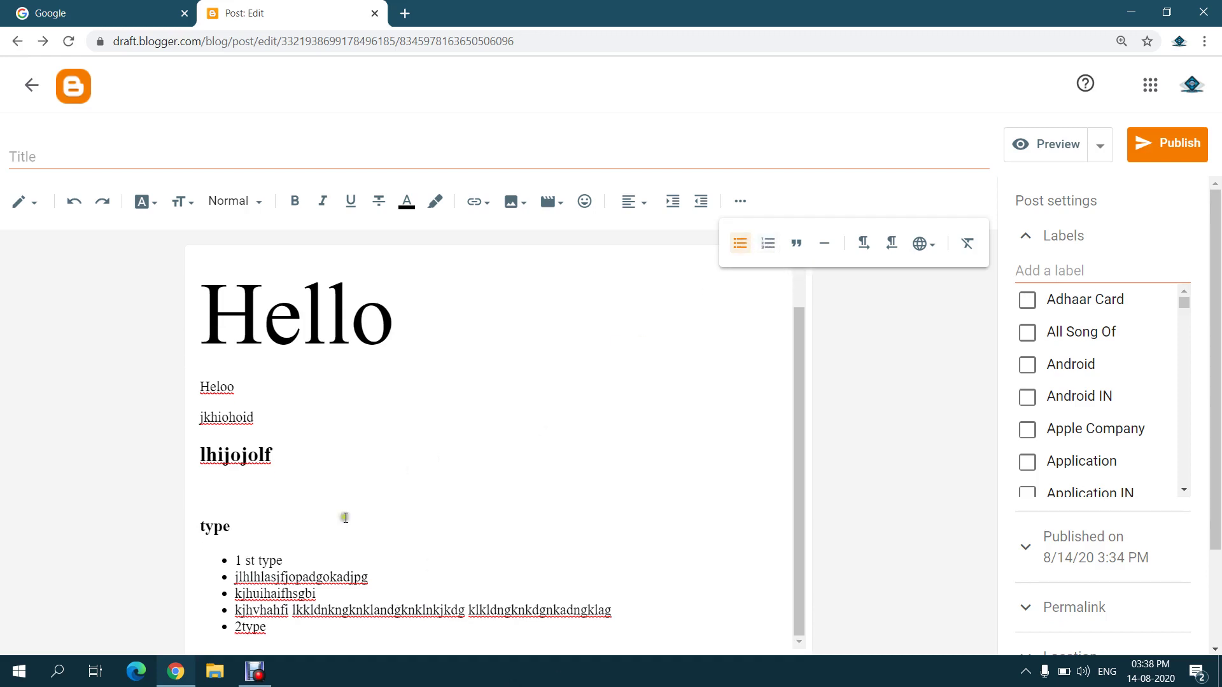
{"action": "left_click_drag", "start_coordinate": [289, 615], "coordinate": [280, 626]}
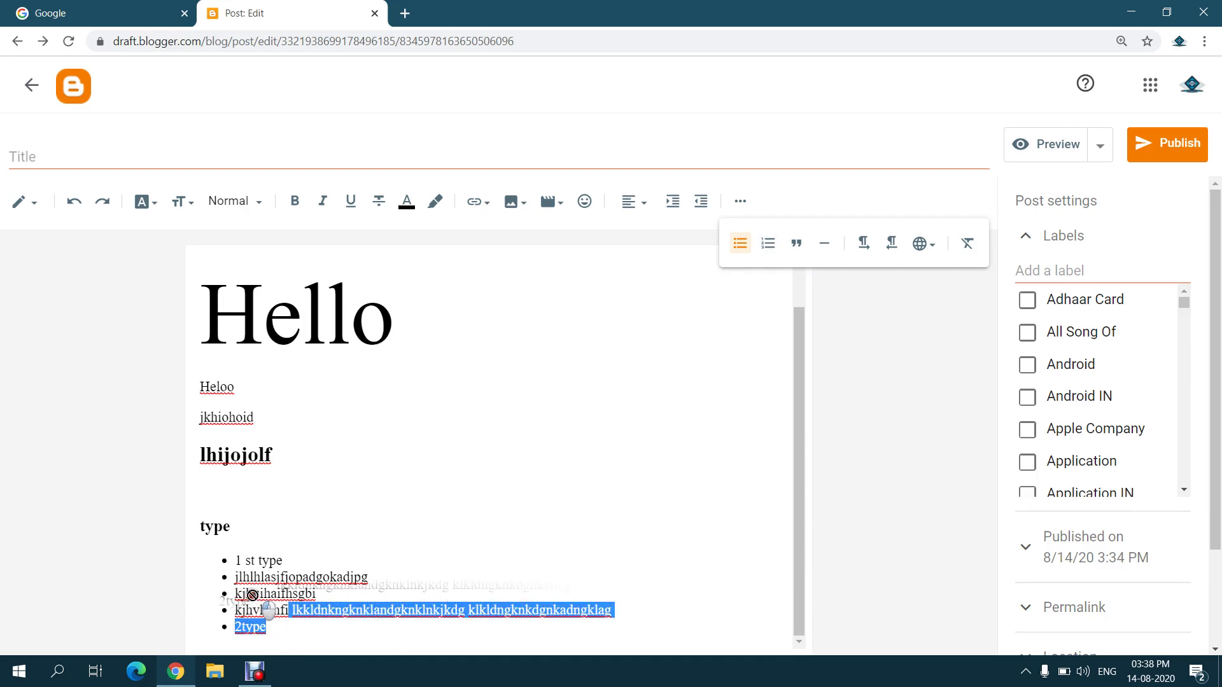
{"action": "left_click", "coordinate": [280, 630]}
{"action": "left_click_drag", "start_coordinate": [279, 630], "coordinate": [219, 560]}
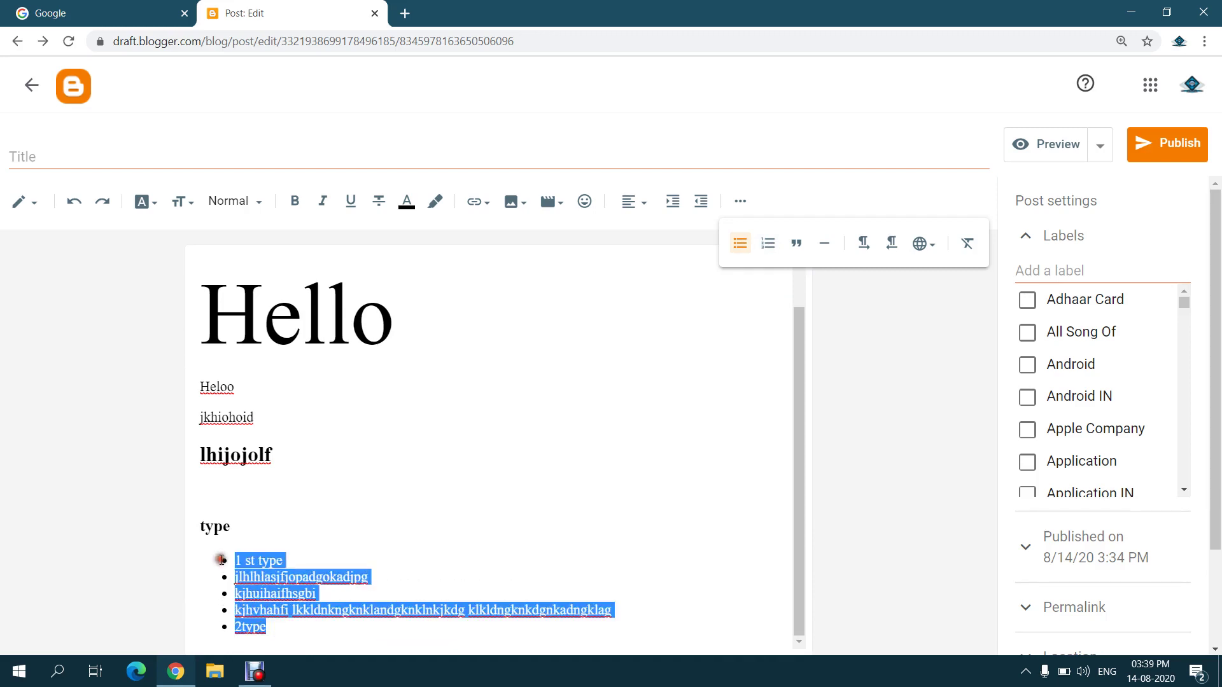
{"action": "left_click", "coordinate": [765, 247]}
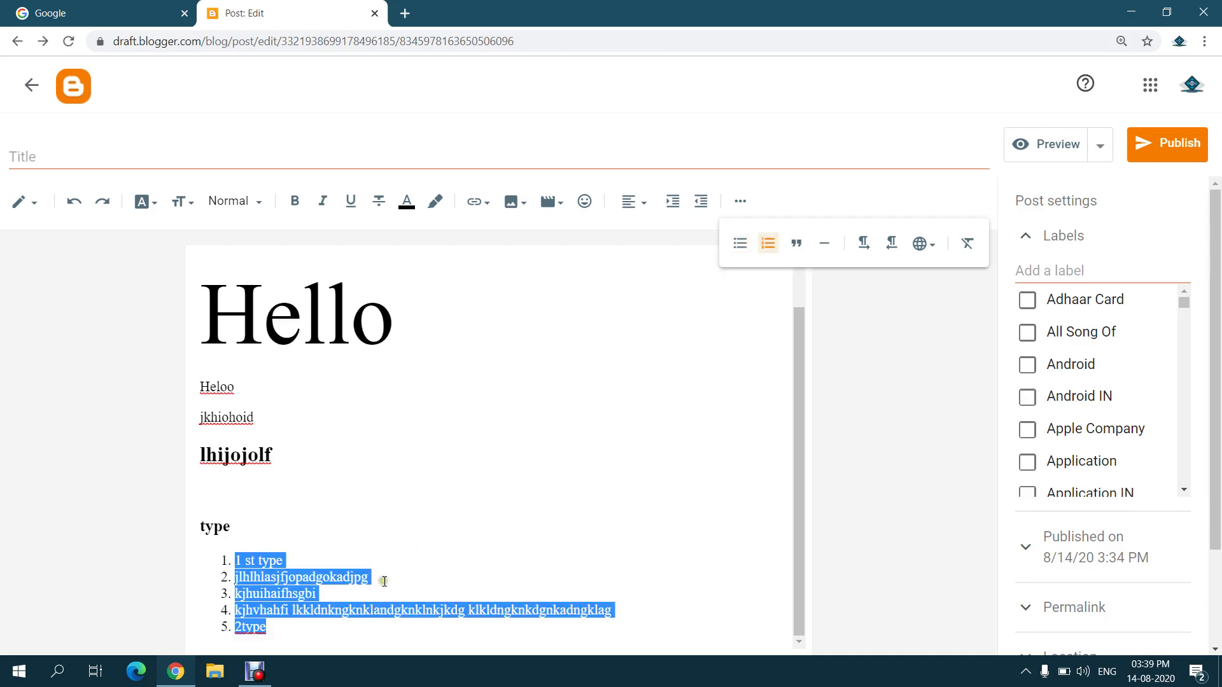
{"action": "left_click", "coordinate": [286, 592]}
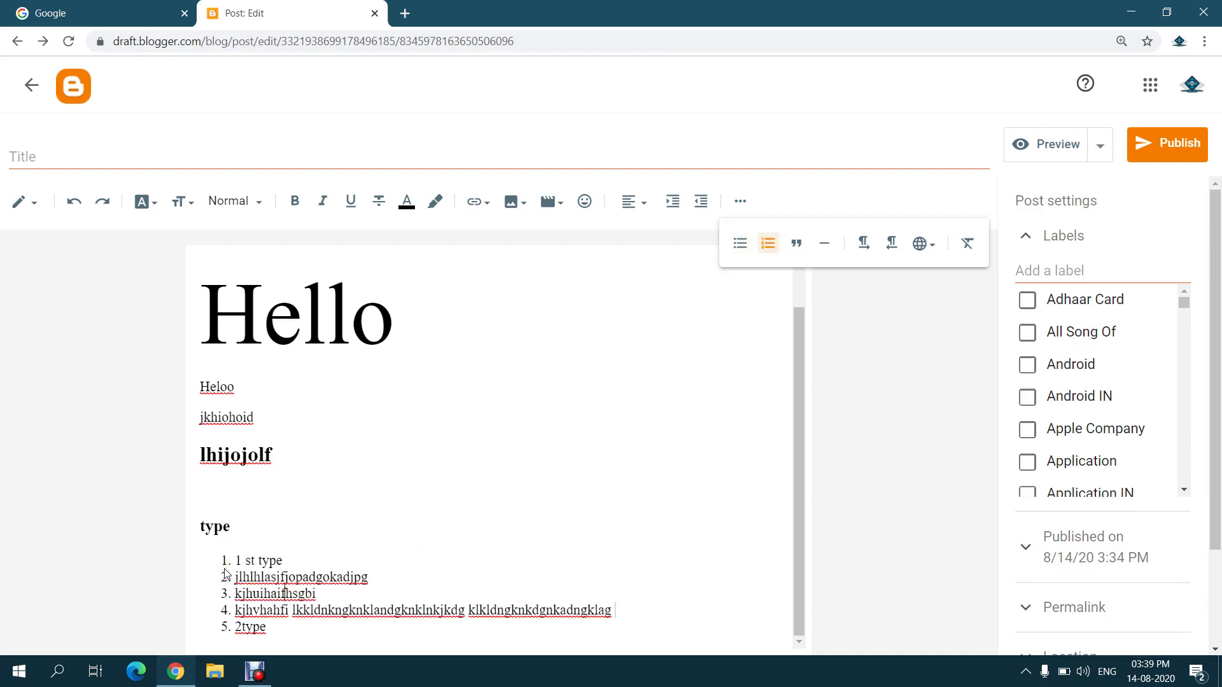
Add the numbered item "kjbjsdgl" after "2type" and end the list with an empty paragraph
{"action": "left_click", "coordinate": [290, 625]}
{"action": "key", "text": "Return"}
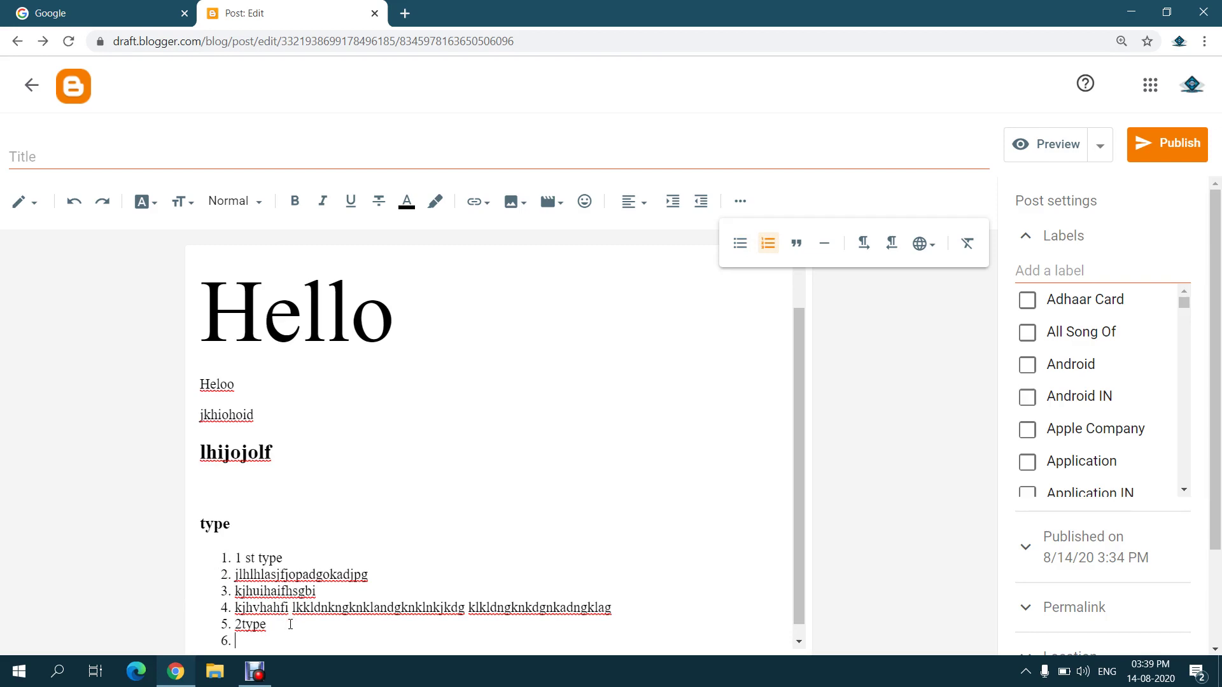
{"action": "type", "text": "kjbjsdgl"}
{"action": "key", "text": "Return"}
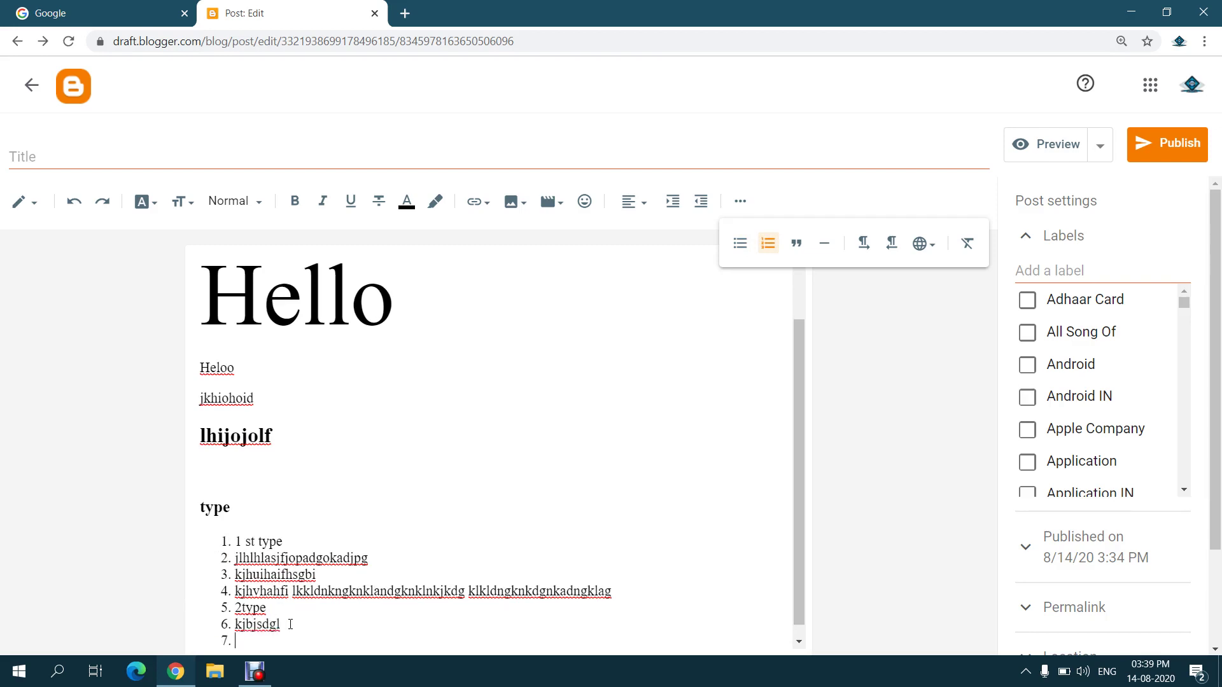
{"action": "key", "text": "Return"}
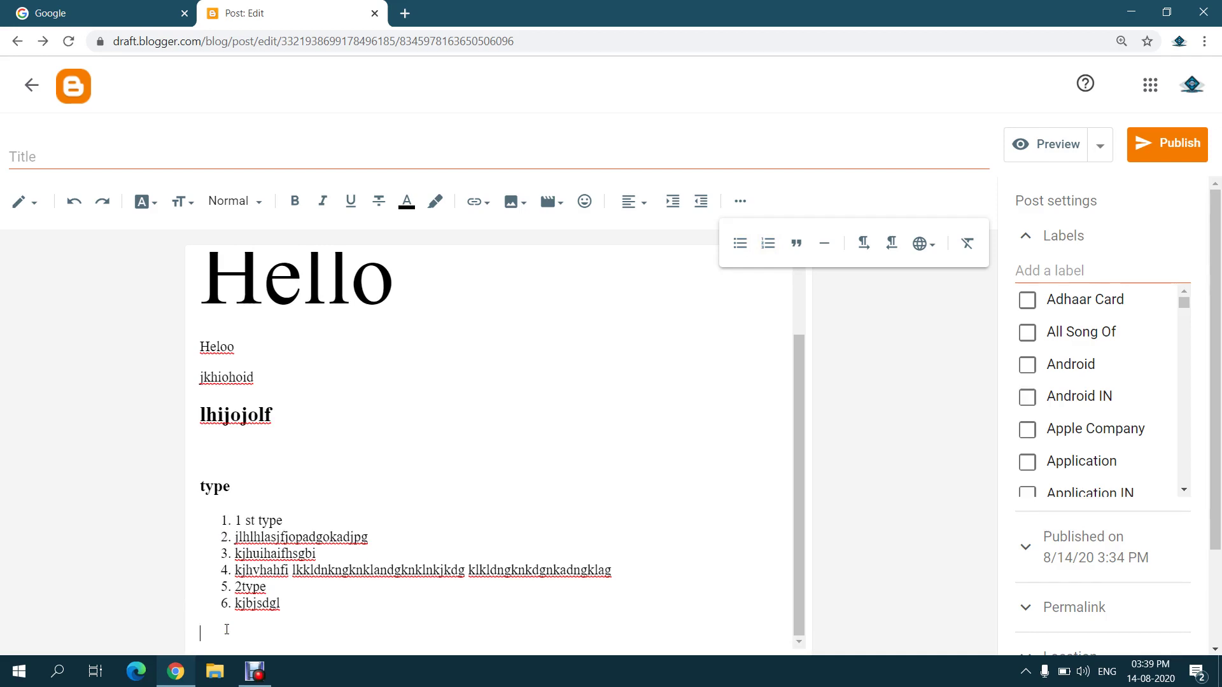
Make the word "Heloo" below the large "Hello" bold and italic
{"action": "left_click", "coordinate": [295, 201]}
{"action": "double_click", "coordinate": [222, 344]}
{"action": "left_click", "coordinate": [294, 203]}
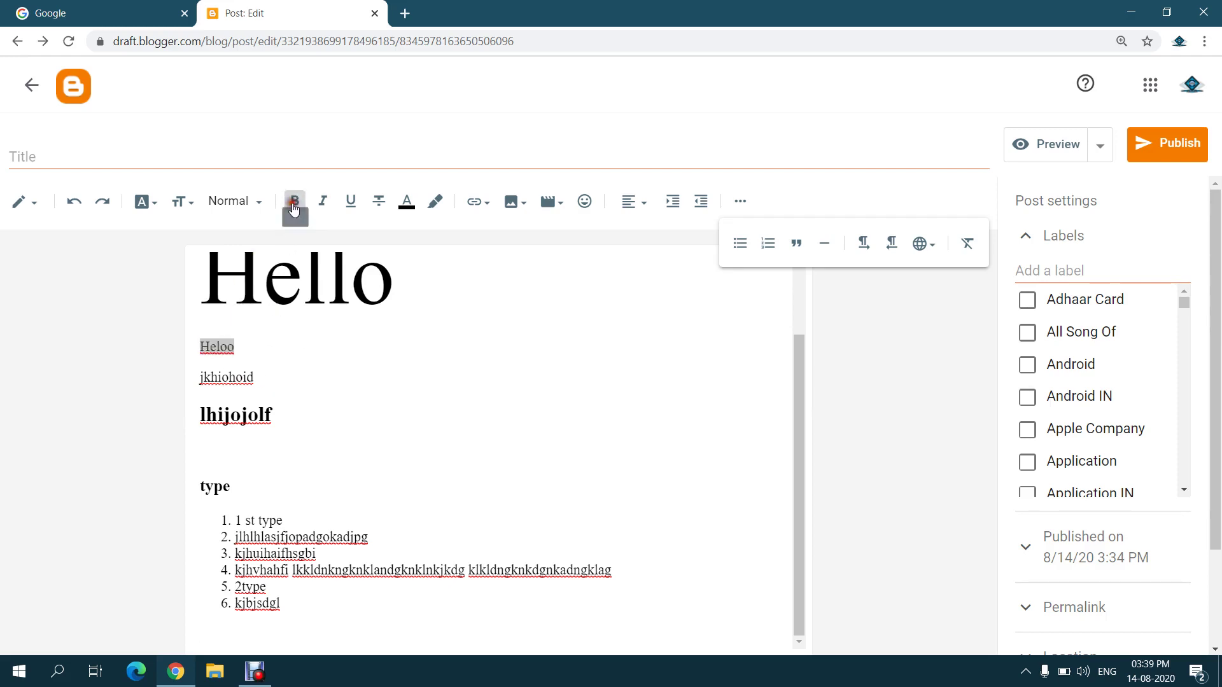
{"action": "left_click", "coordinate": [224, 338]}
{"action": "double_click", "coordinate": [227, 348]}
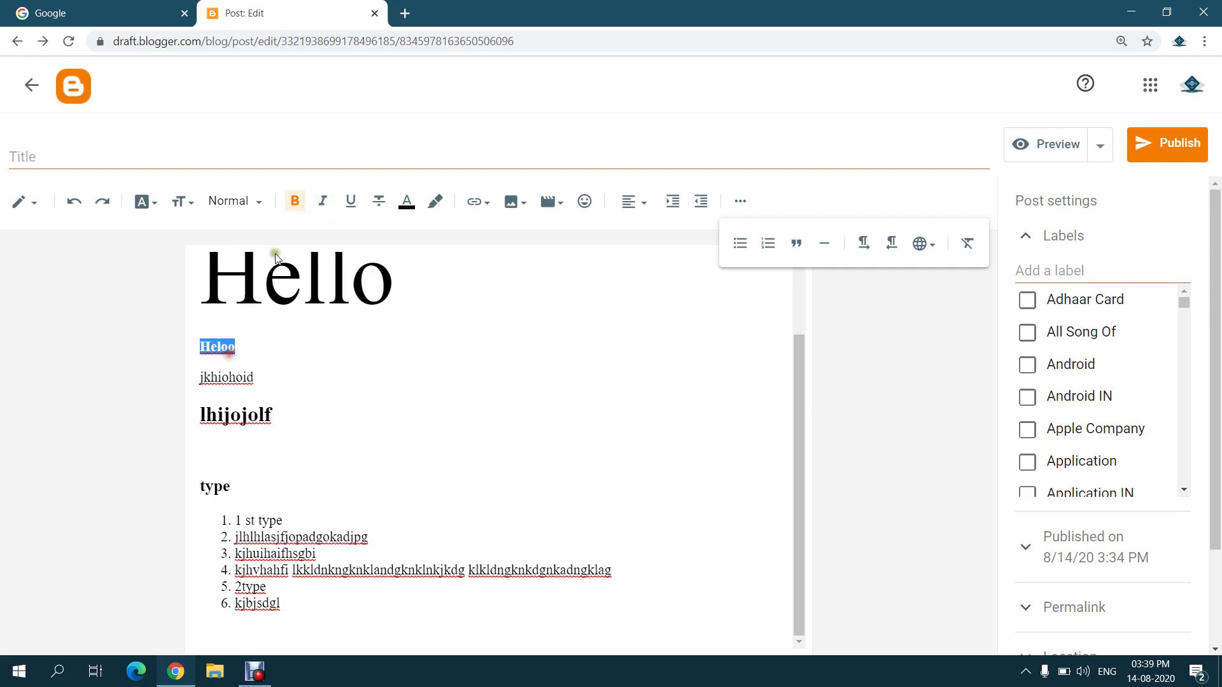
{"action": "left_click", "coordinate": [322, 201]}
{"action": "left_click", "coordinate": [266, 362]}
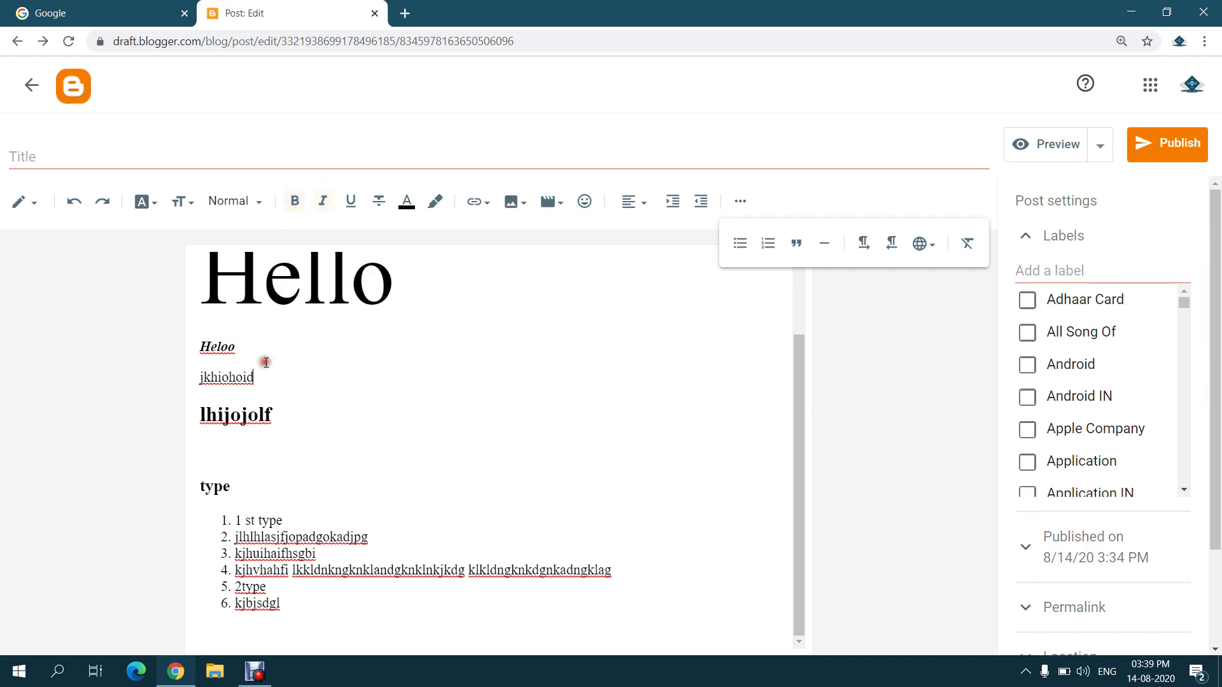
Underline the word "Heloo" below the large "Hello"
{"action": "left_click", "coordinate": [228, 348]}
{"action": "double_click", "coordinate": [228, 349]}
{"action": "left_click", "coordinate": [350, 201]}
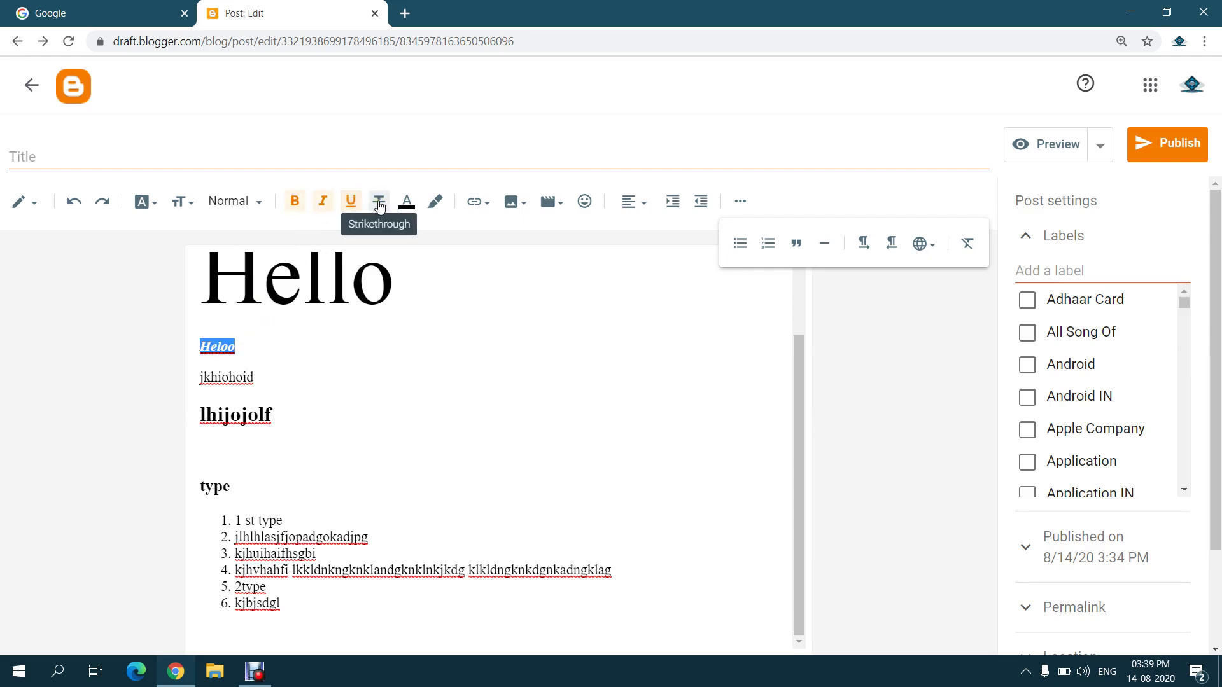
{"action": "left_click", "coordinate": [246, 361]}
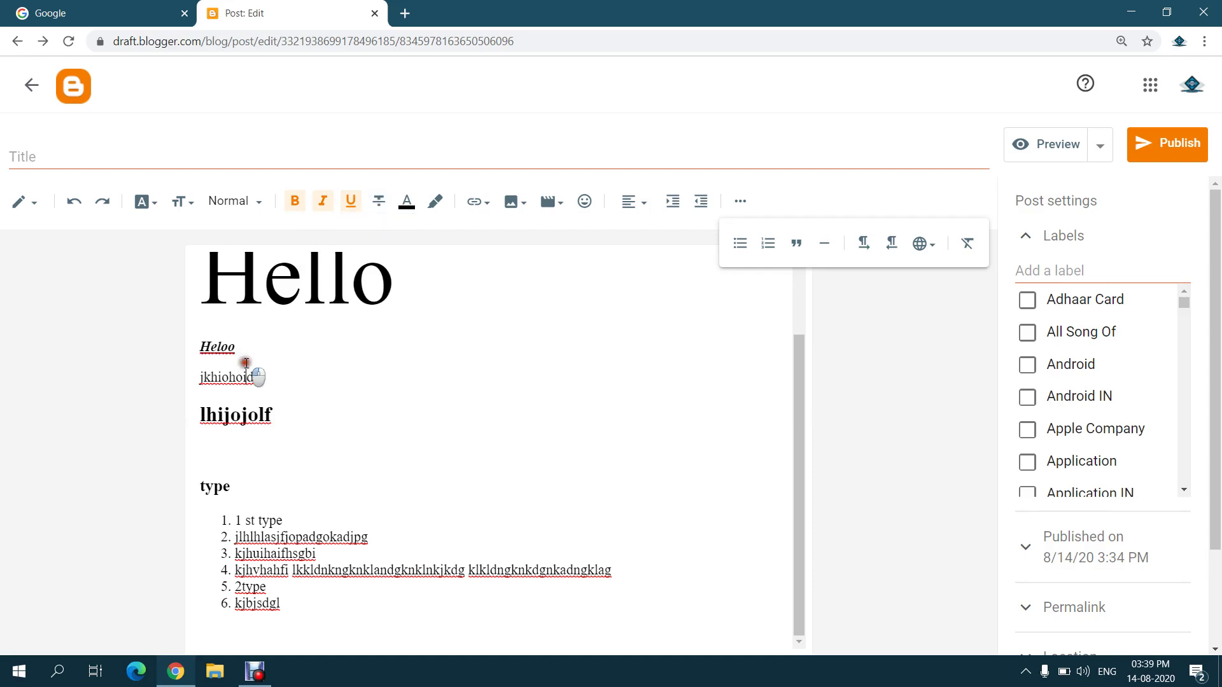
Apply strikethrough to the word "jkhiohoid" and to the word "Heloo" above it
{"action": "double_click", "coordinate": [228, 381]}
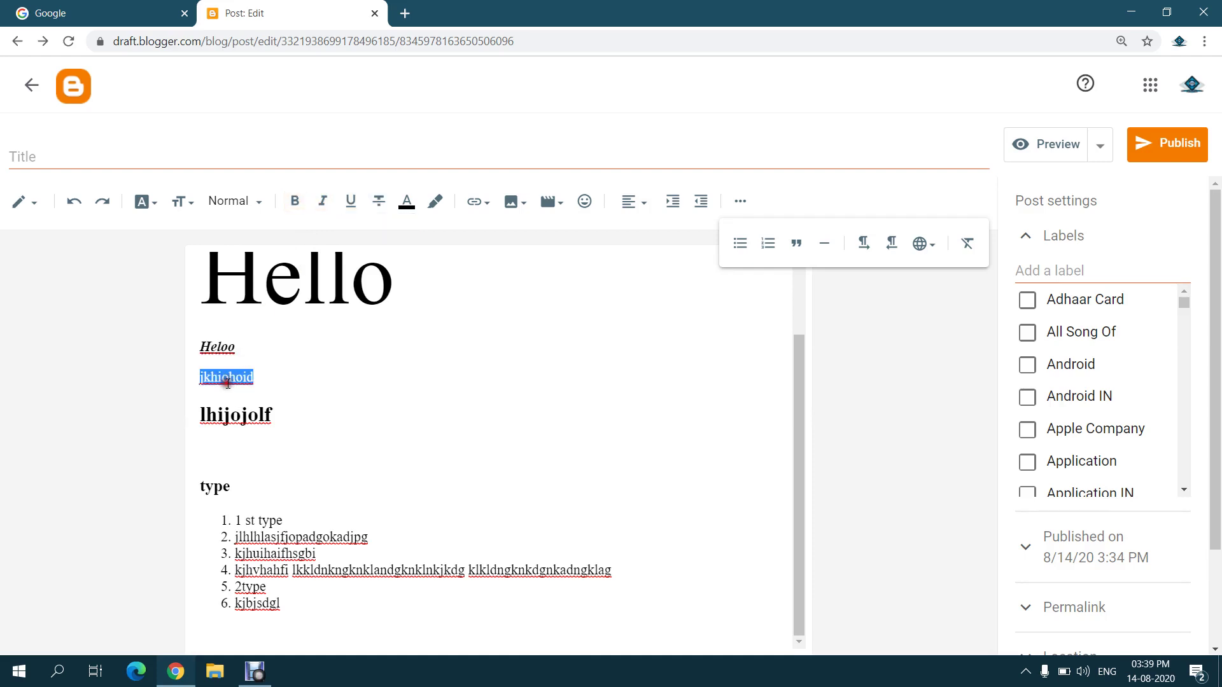
{"action": "left_click", "coordinate": [379, 201]}
{"action": "left_click", "coordinate": [351, 331]}
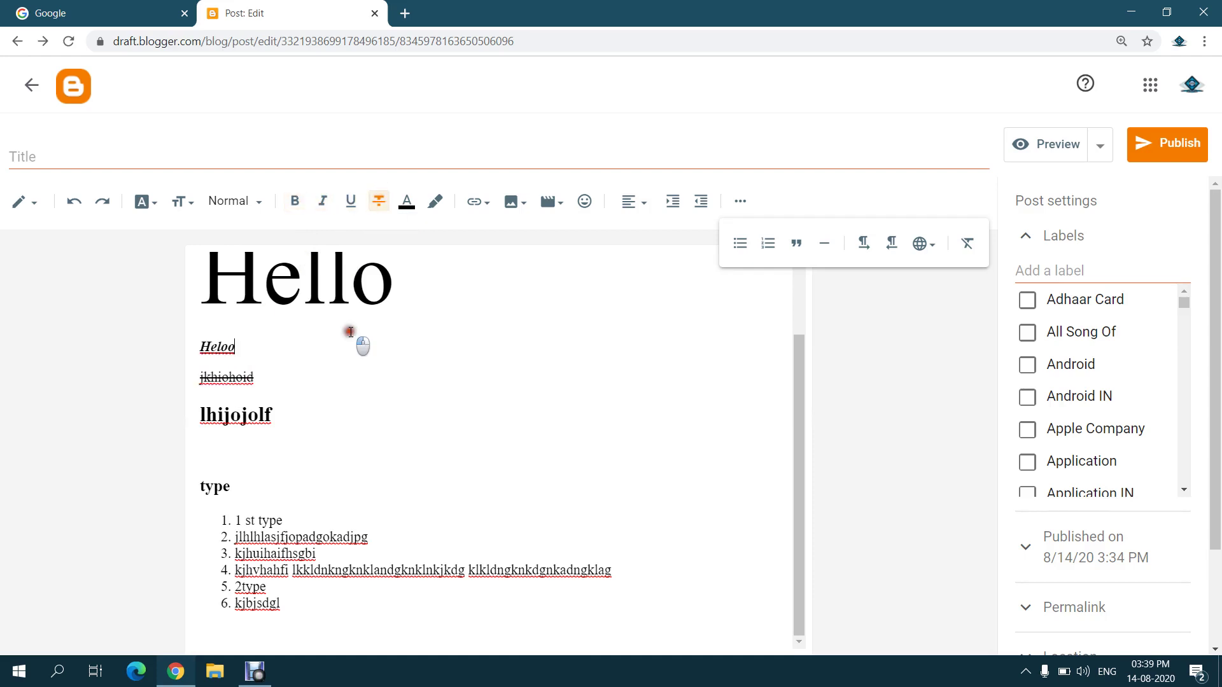
{"action": "double_click", "coordinate": [224, 348]}
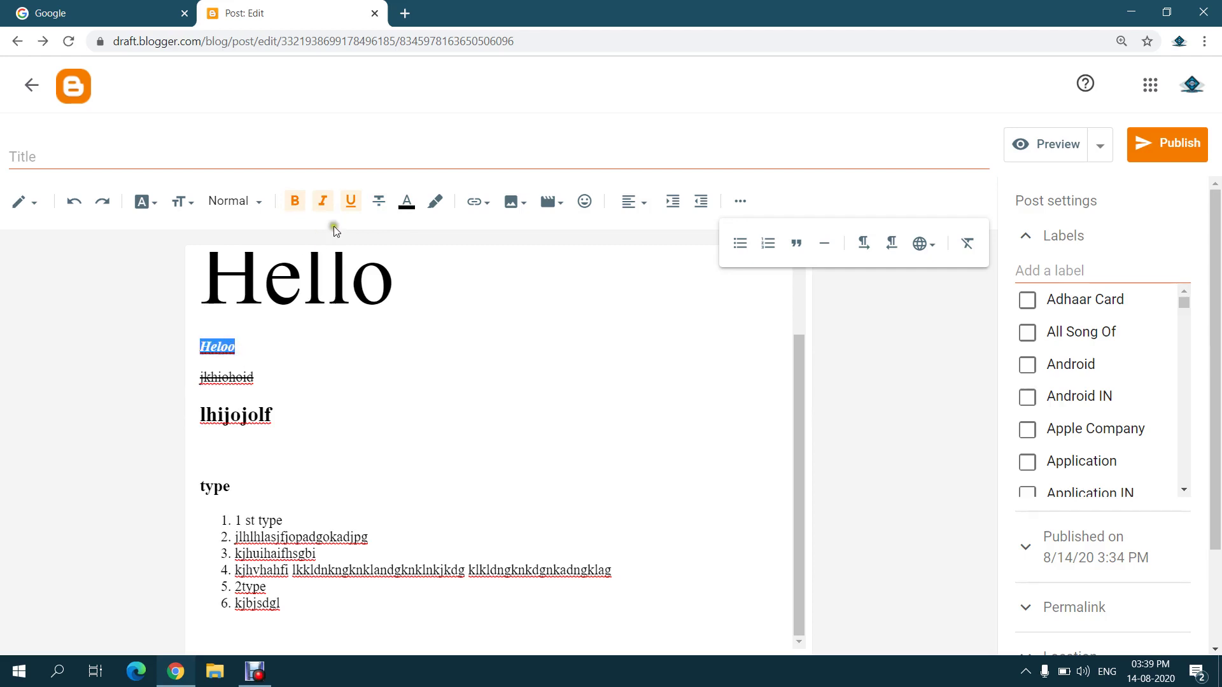
{"action": "left_click", "coordinate": [377, 203]}
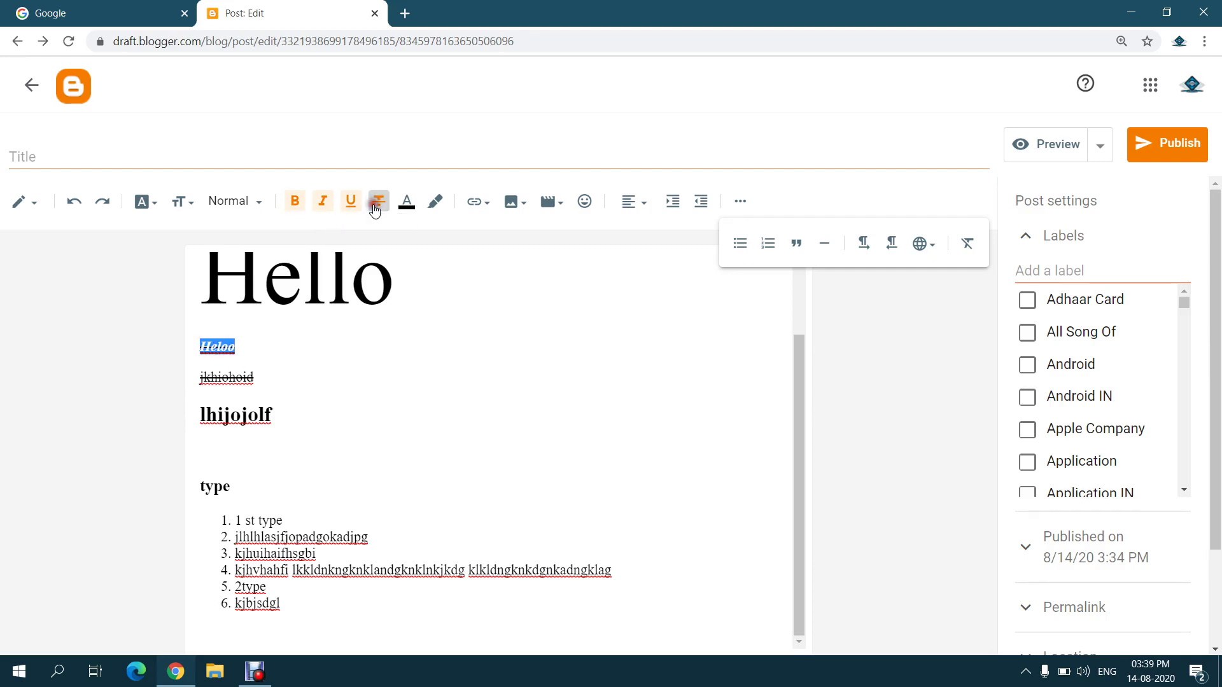
{"action": "left_click", "coordinate": [341, 399]}
Set the text color of the "lhijojolf" heading to red
{"action": "left_click", "coordinate": [412, 203]}
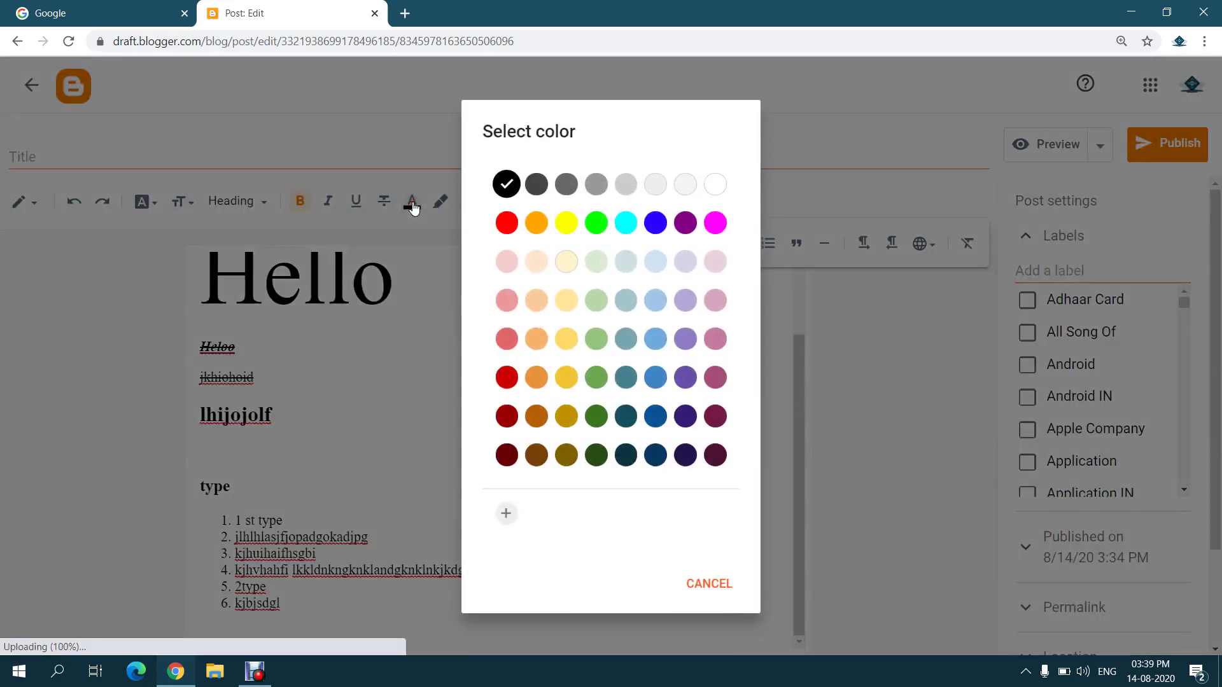
{"action": "left_click", "coordinate": [329, 348]}
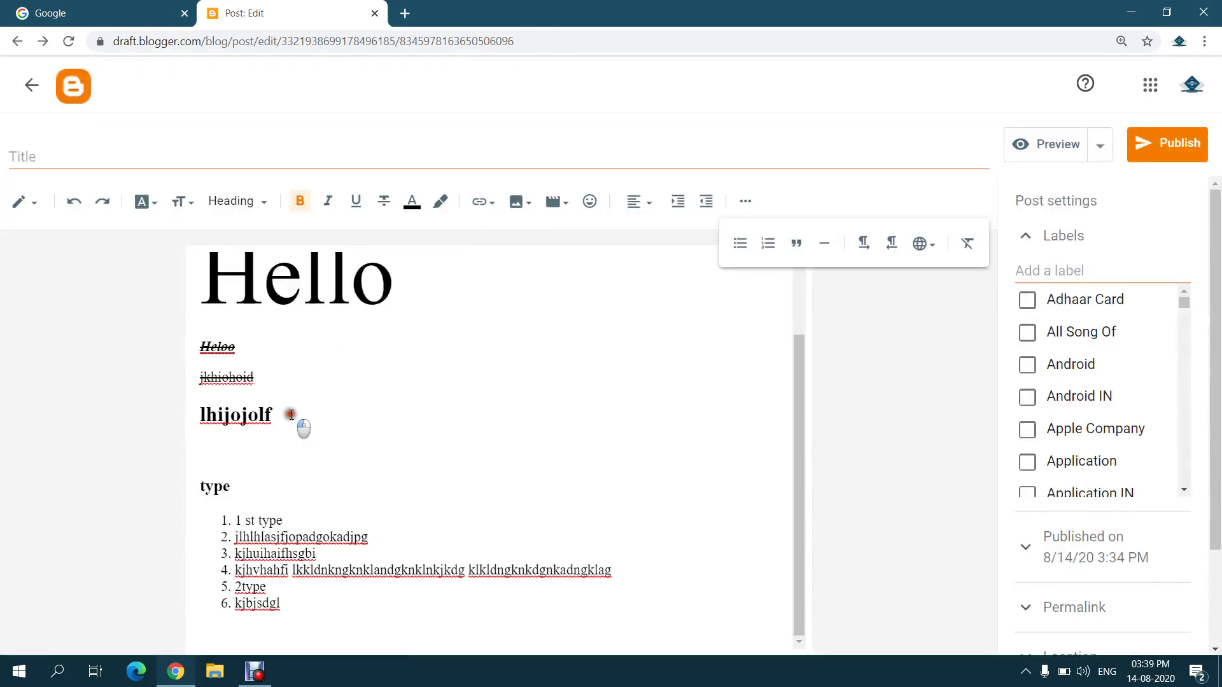
{"action": "left_click_drag", "start_coordinate": [300, 420], "coordinate": [174, 414]}
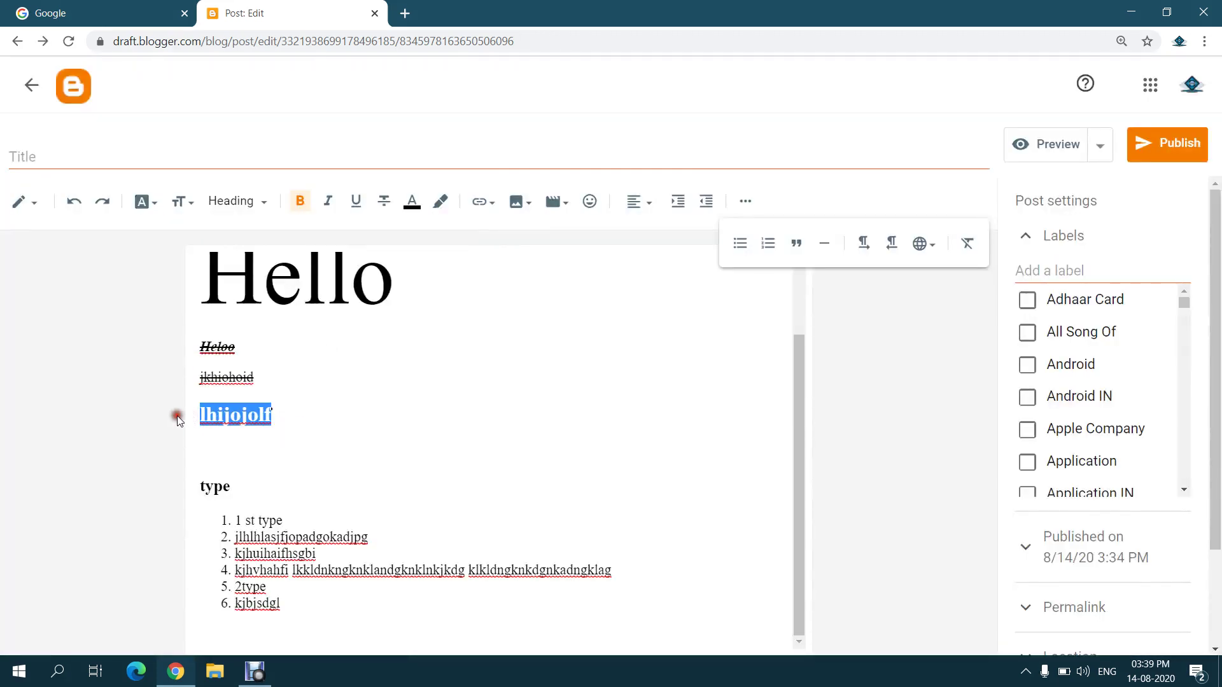
{"action": "left_click", "coordinate": [411, 202]}
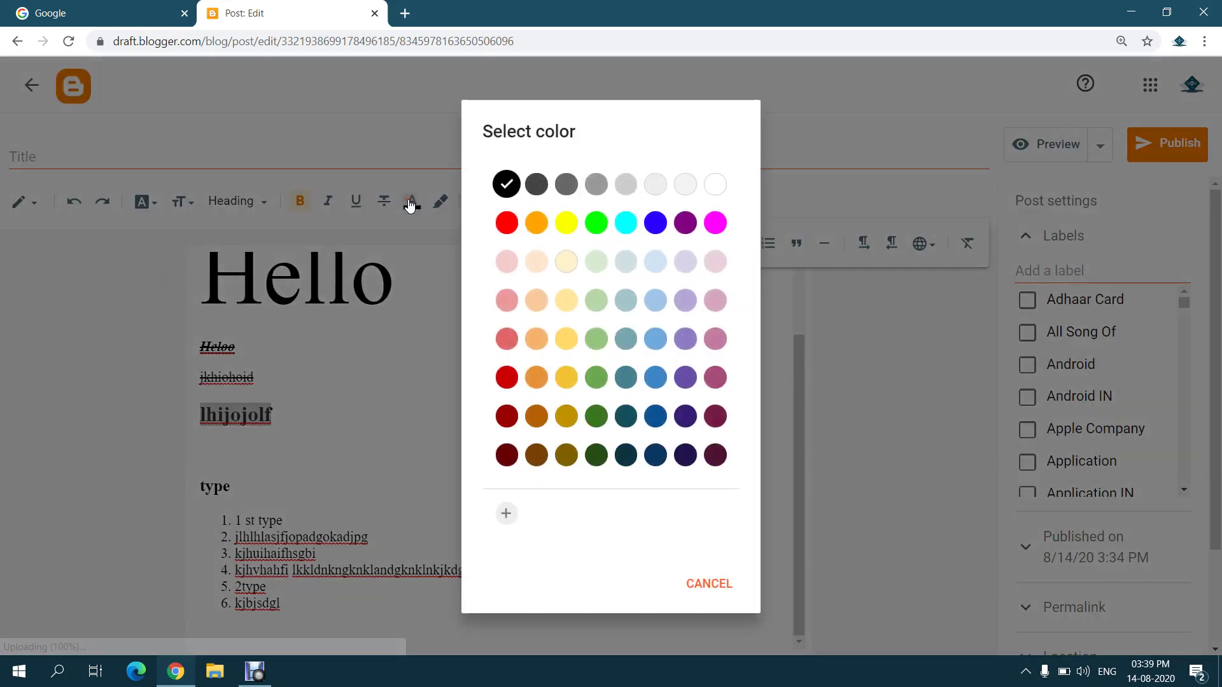
{"action": "left_click", "coordinate": [507, 227]}
{"action": "left_click", "coordinate": [360, 434]}
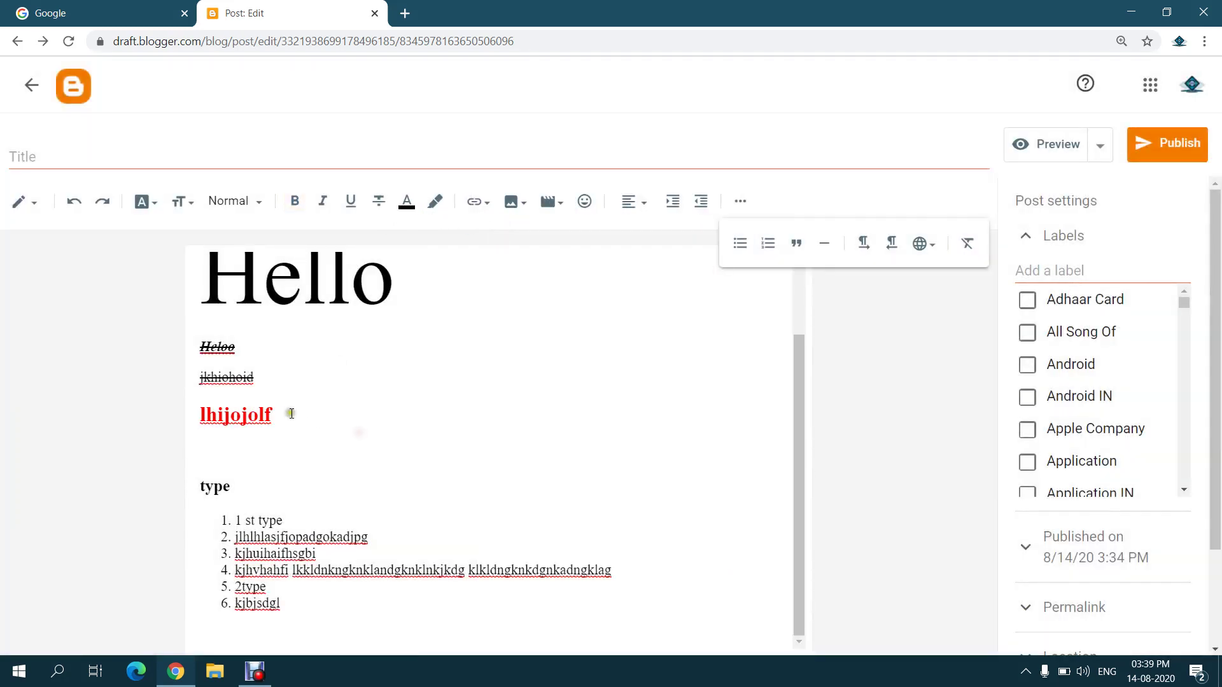
Change the text color of the "lhijojolf" heading to blue
{"action": "left_click_drag", "start_coordinate": [293, 417], "coordinate": [185, 414]}
{"action": "left_click", "coordinate": [407, 203]}
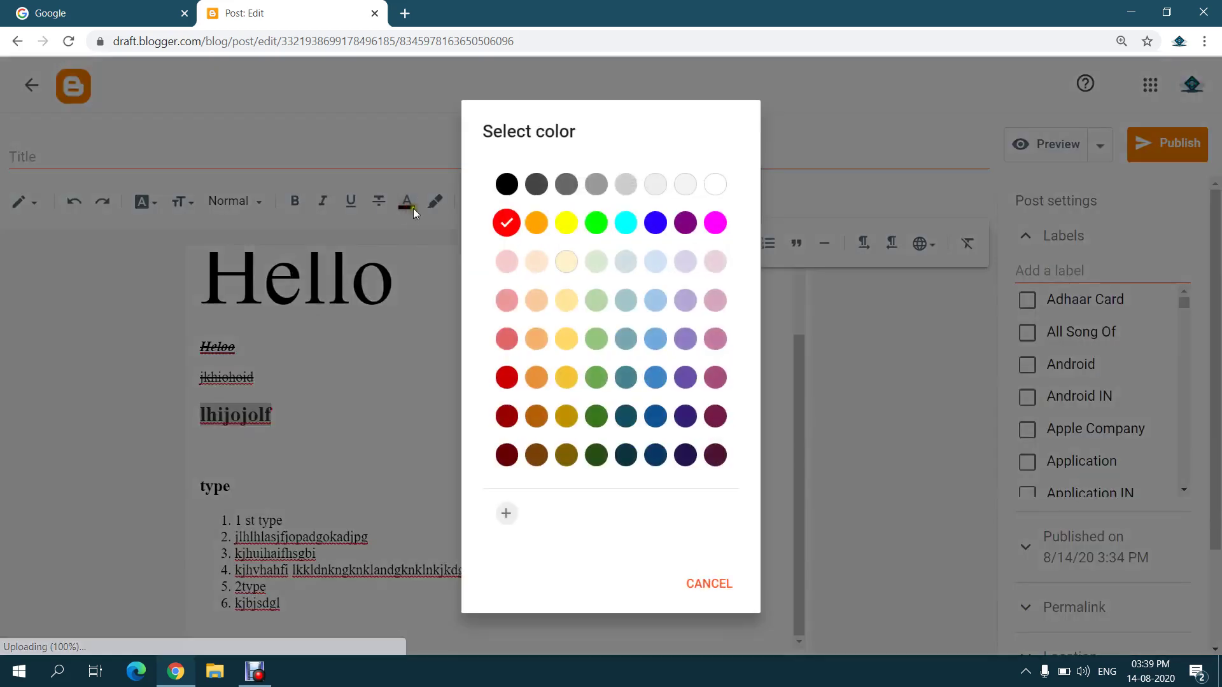
{"action": "left_click", "coordinate": [656, 222]}
{"action": "left_click", "coordinate": [344, 438]}
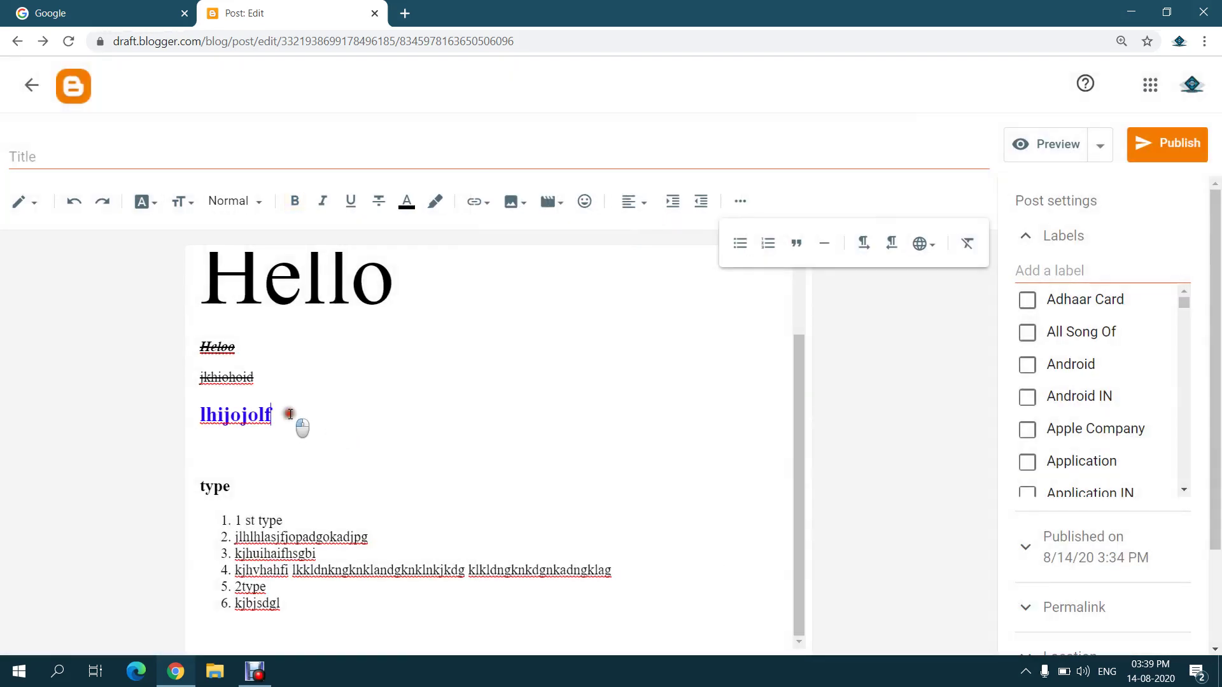
{"action": "left_click_drag", "start_coordinate": [299, 425], "coordinate": [155, 418]}
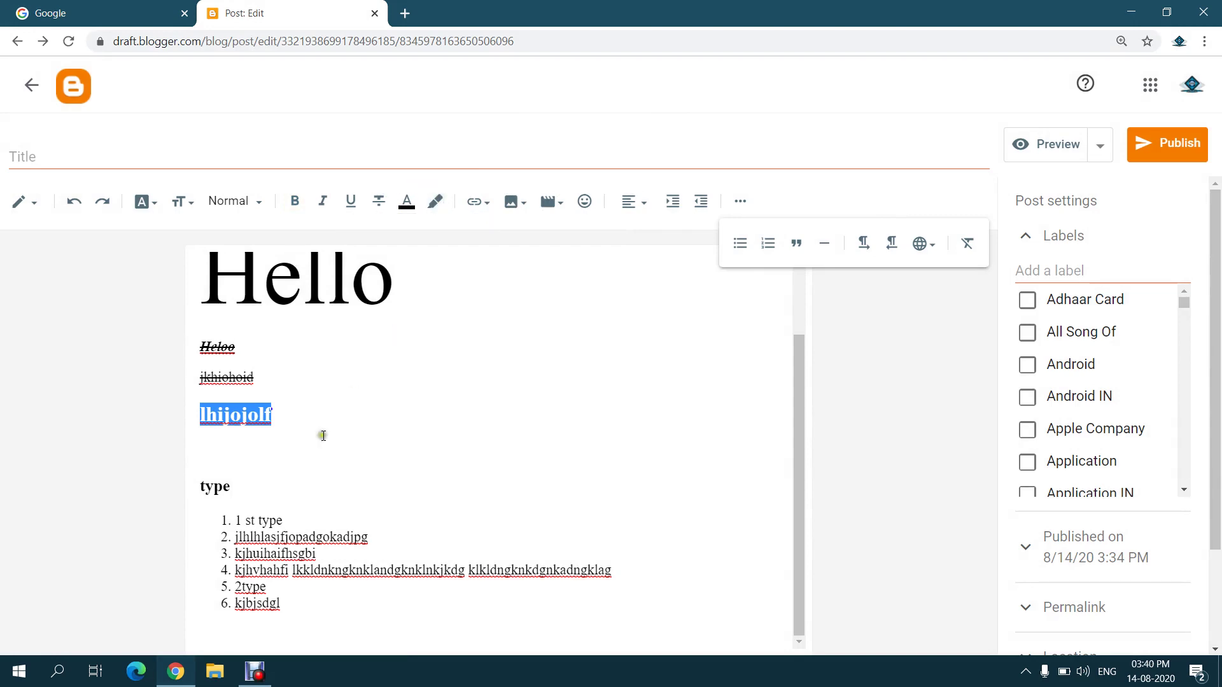
Highlight the second numbered item, "jlhlhlasjfjopadgokadjpg", in yellow
{"action": "left_click_drag", "start_coordinate": [238, 538], "coordinate": [402, 528]}
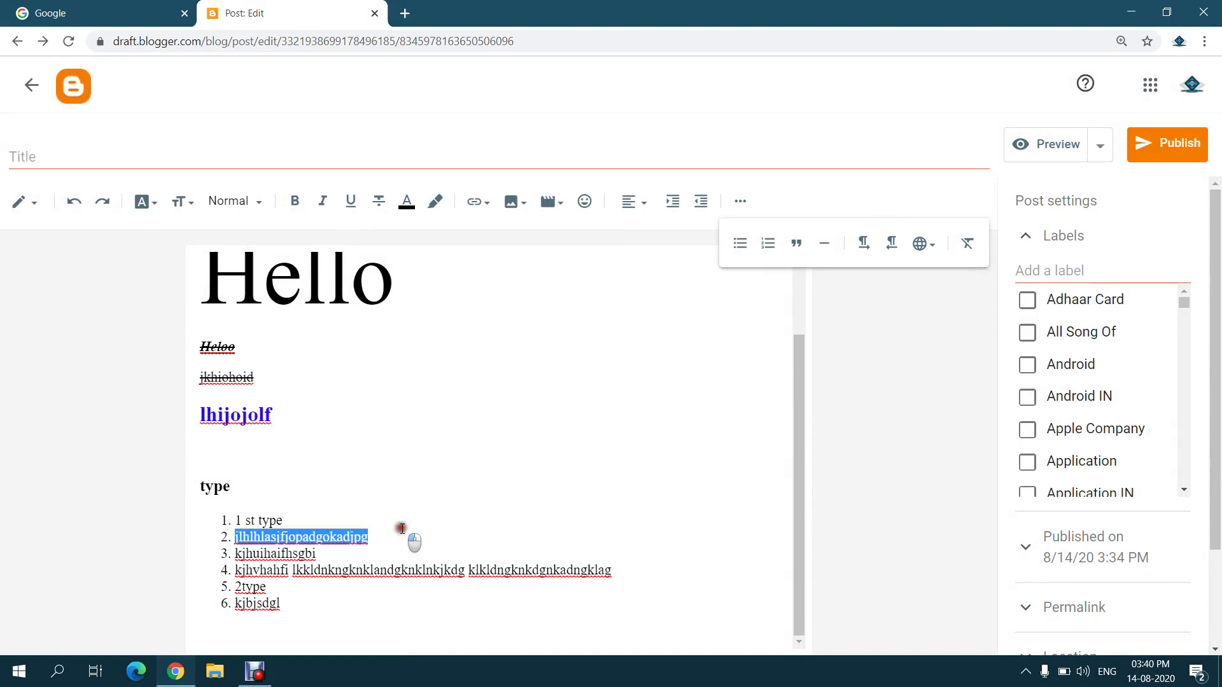
{"action": "left_click", "coordinate": [435, 205]}
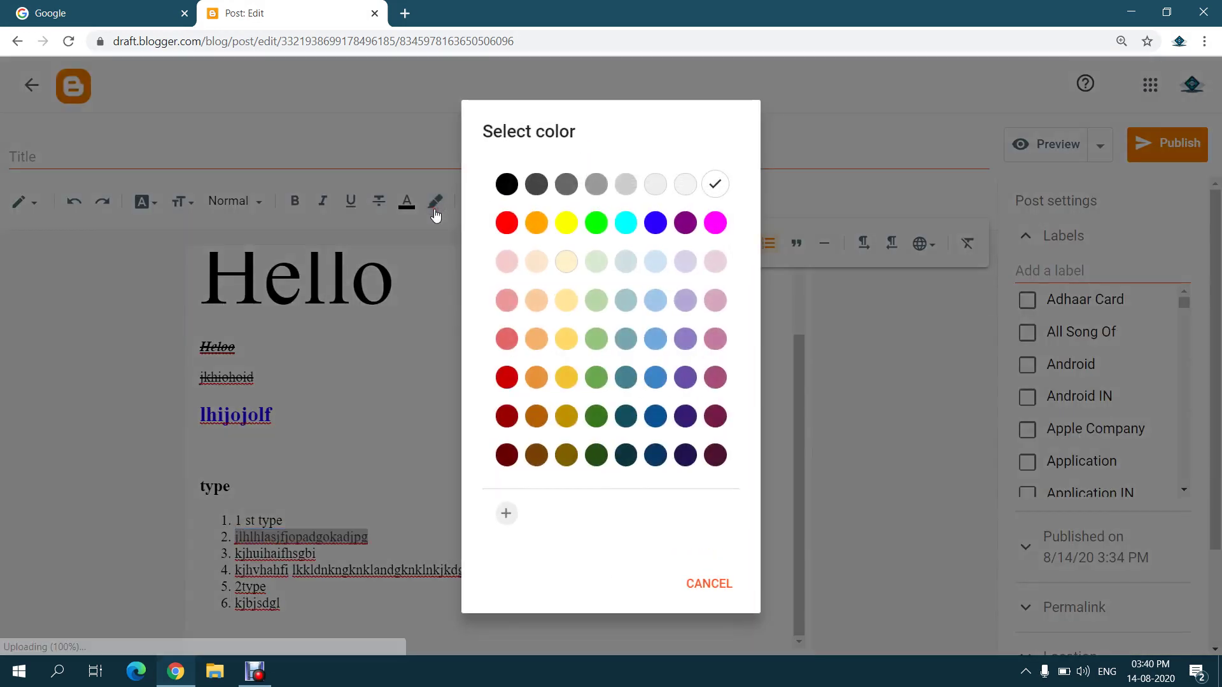
{"action": "left_click", "coordinate": [570, 225]}
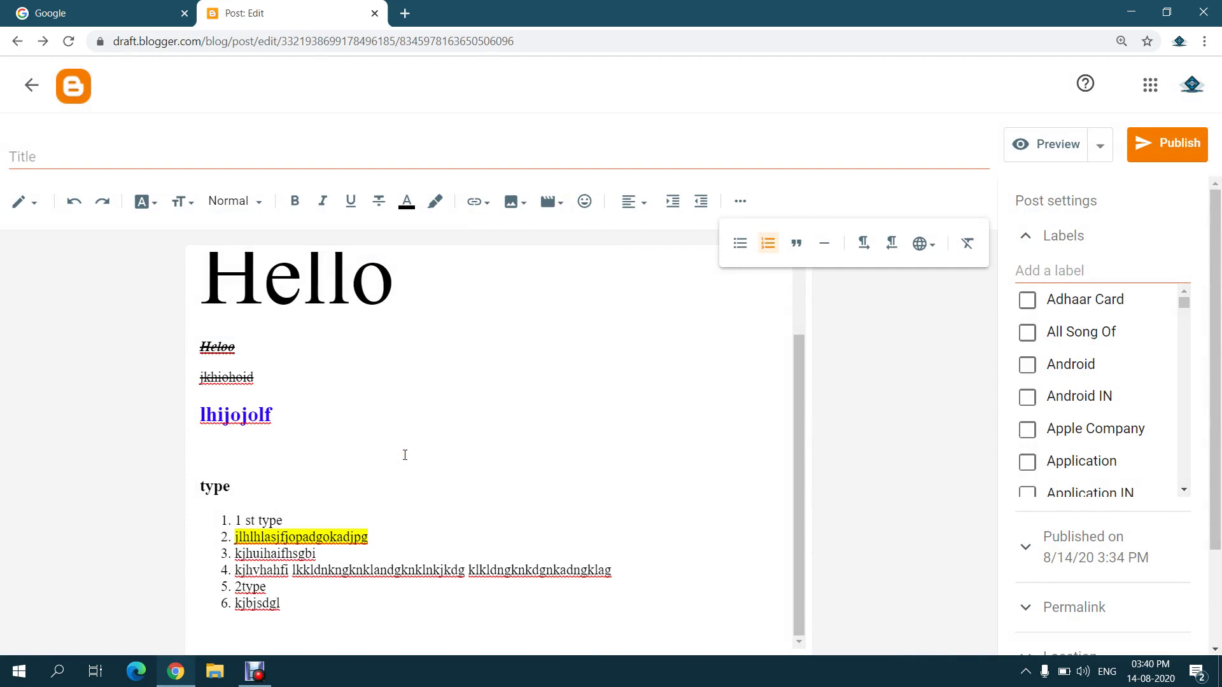
{"action": "left_click", "coordinate": [428, 280]}
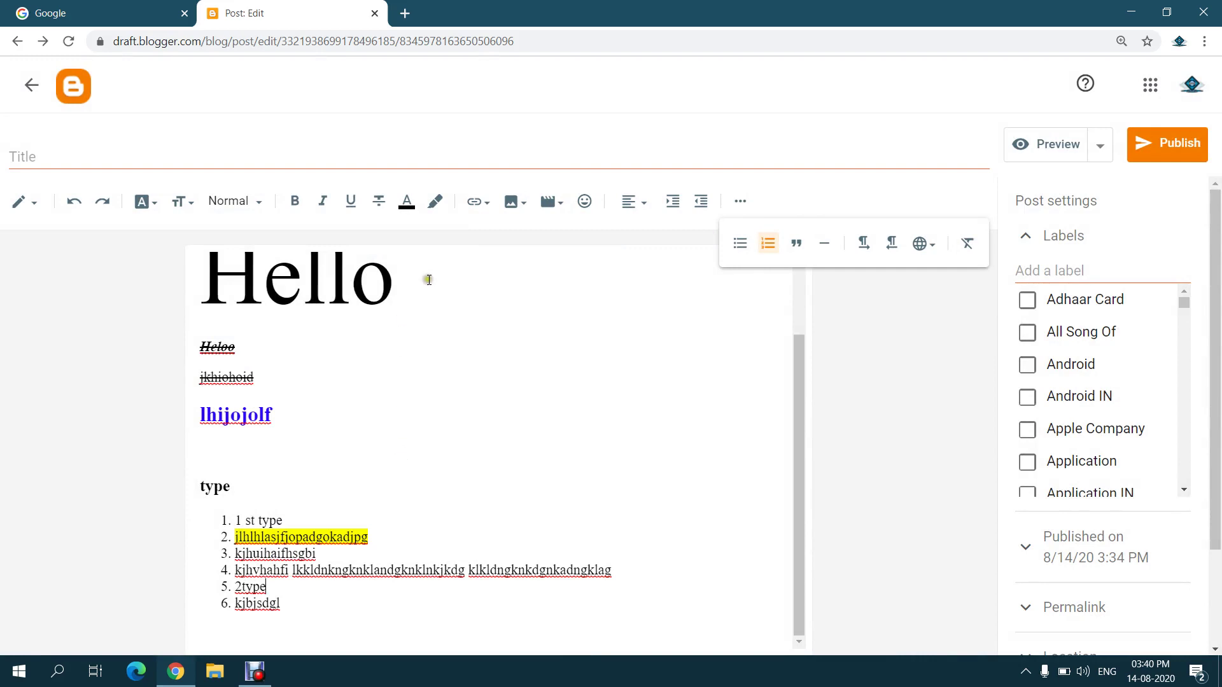
Add the line "you can find on google" in Normal style below the numbered list
{"action": "left_click", "coordinate": [487, 208]}
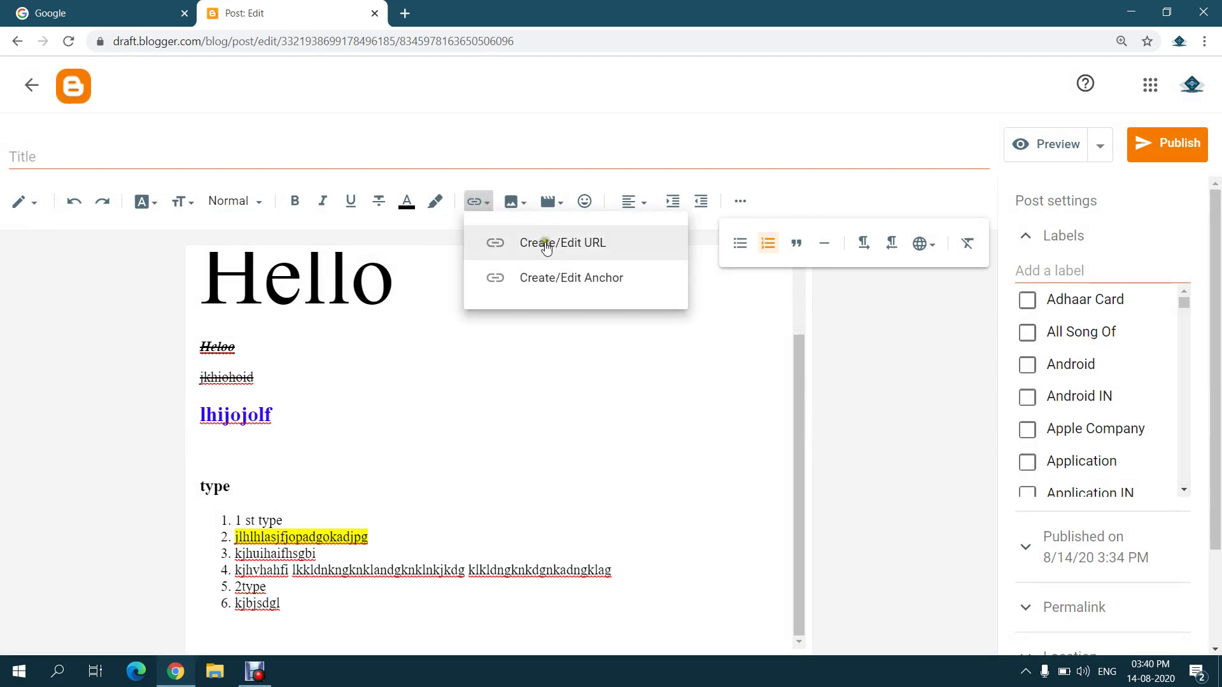
{"action": "left_click", "coordinate": [430, 482]}
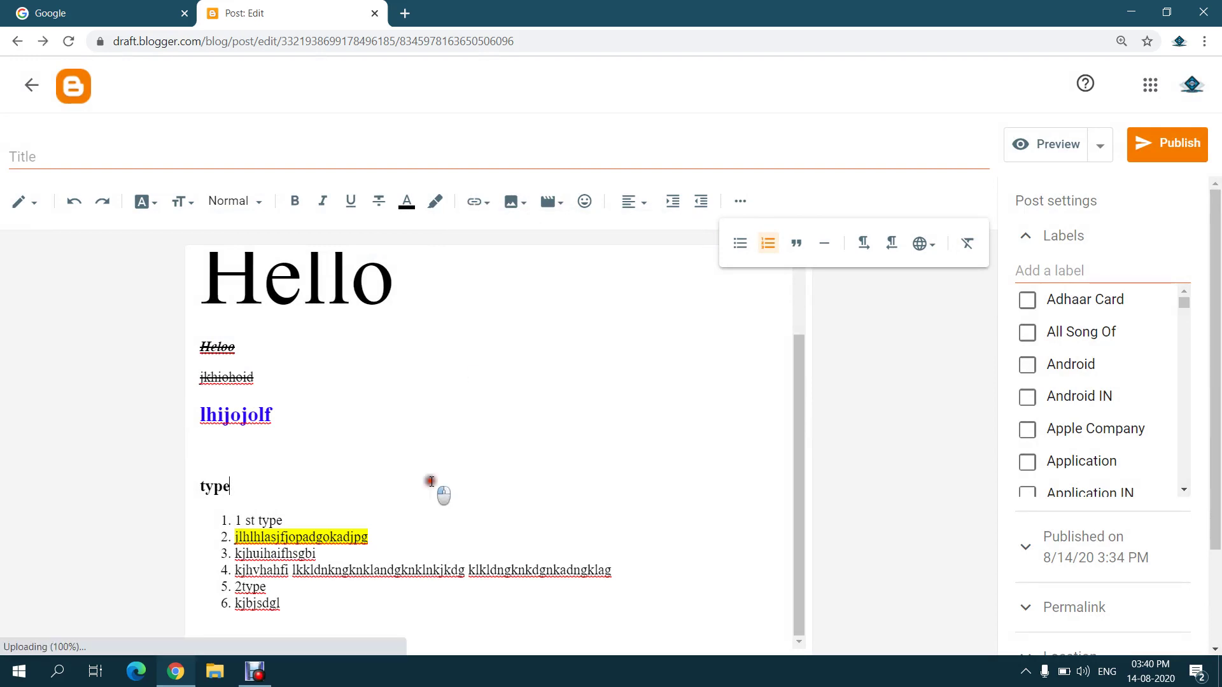
{"action": "left_click", "coordinate": [326, 616]}
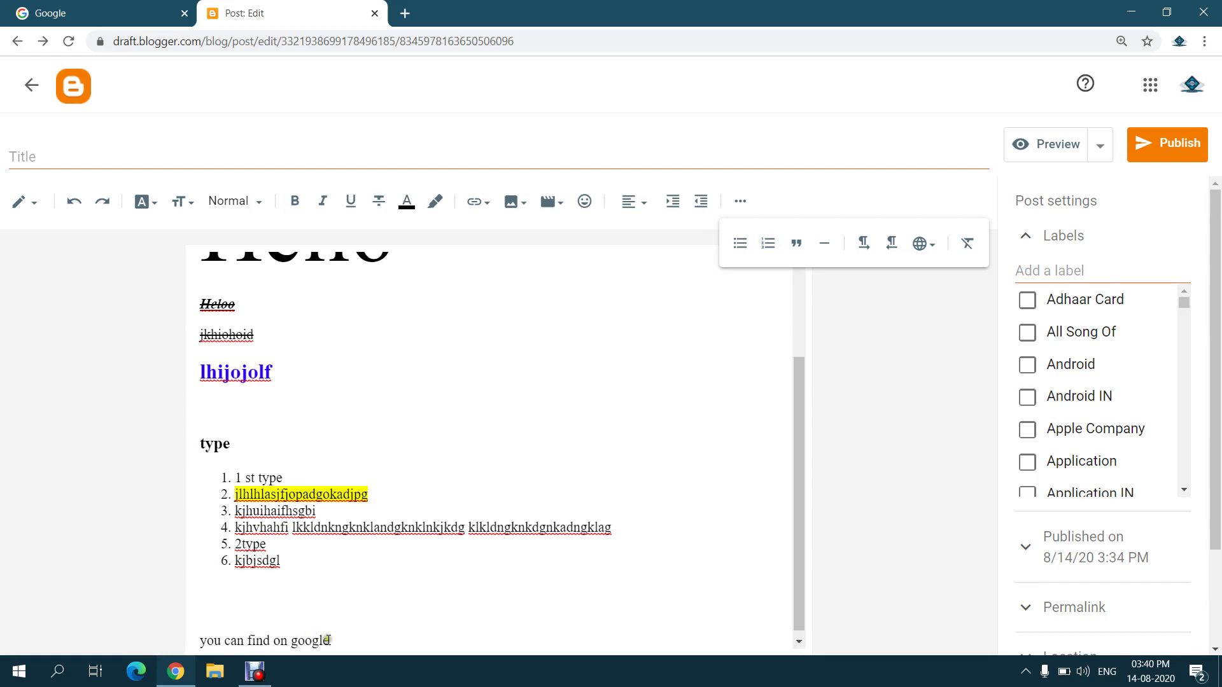
Append "- click here" to the "you can find on google" line and begin a web-address link on "click here"
{"action": "double_click", "coordinate": [320, 640]}
{"action": "left_click", "coordinate": [340, 640]}
{"action": "left_click_drag", "start_coordinate": [342, 640], "coordinate": [397, 636]}
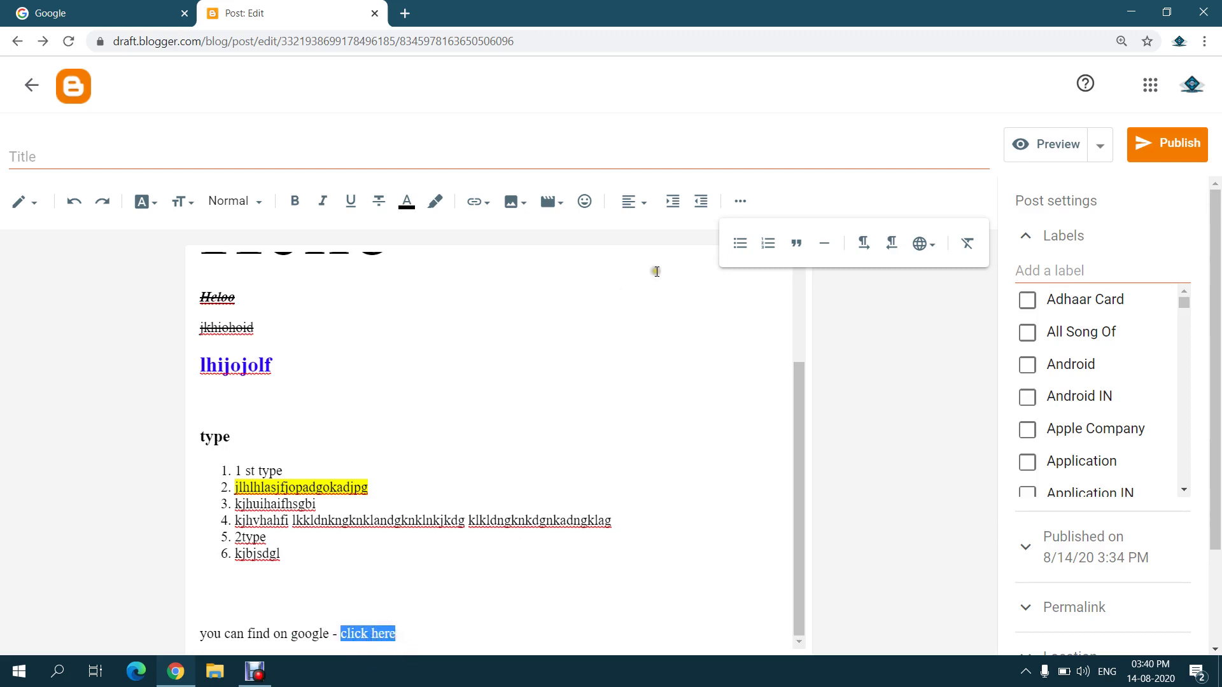
{"action": "left_click", "coordinate": [480, 203]}
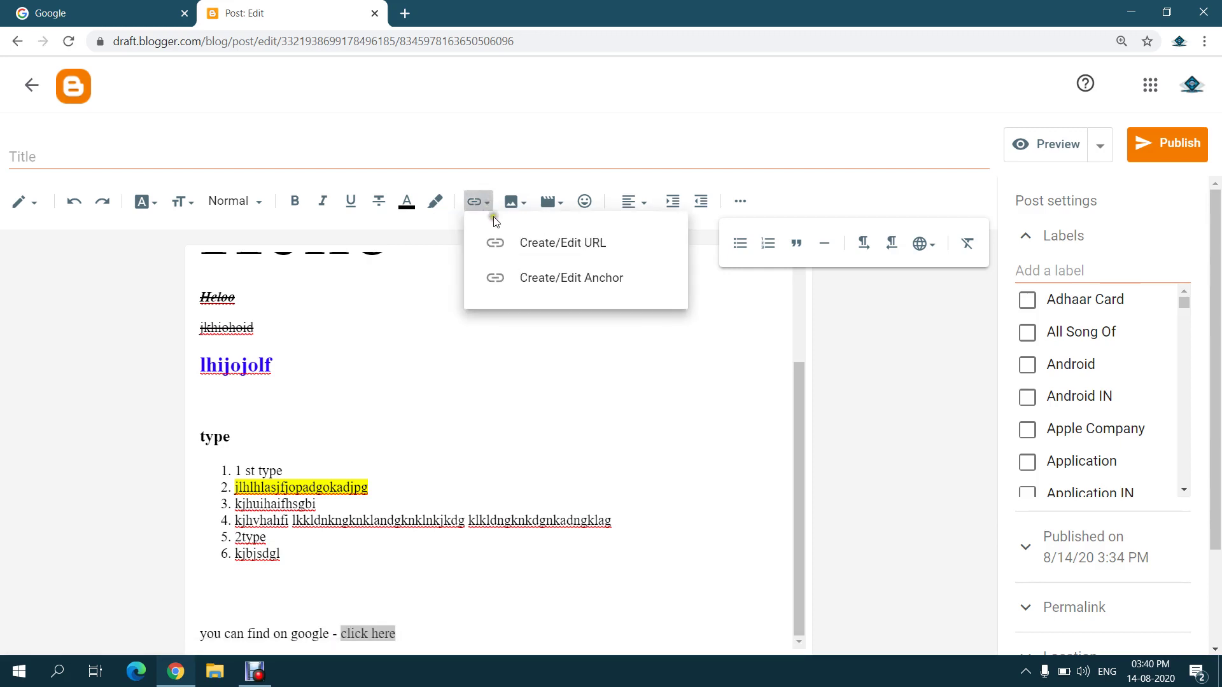
{"action": "left_click", "coordinate": [526, 244]}
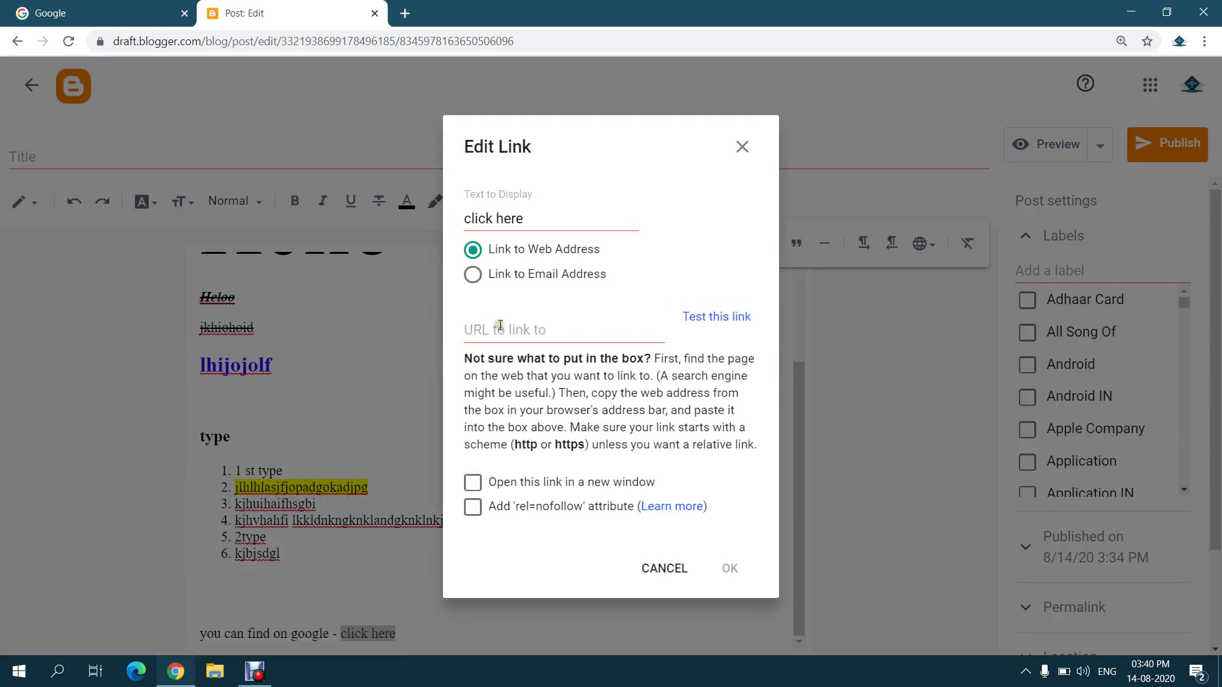
{"action": "left_click", "coordinate": [499, 326]}
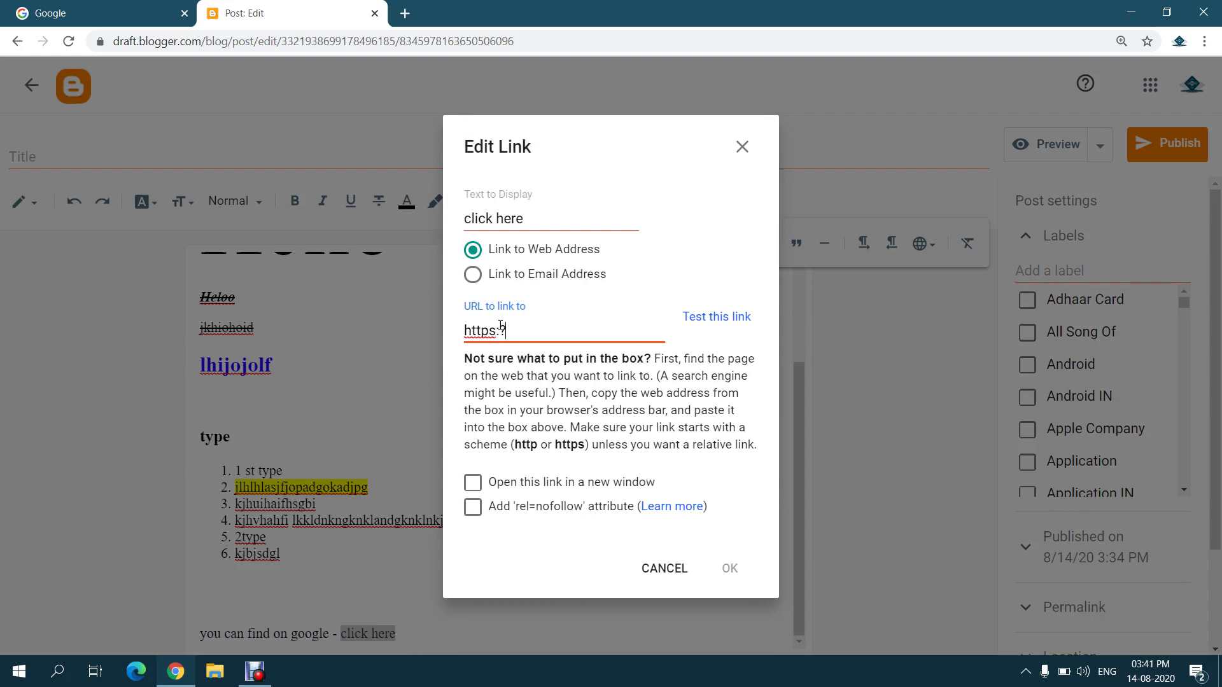
Load google.com in a new browser tab and copy its address
{"action": "left_click", "coordinate": [404, 13]}
{"action": "type", "text": "goog"}
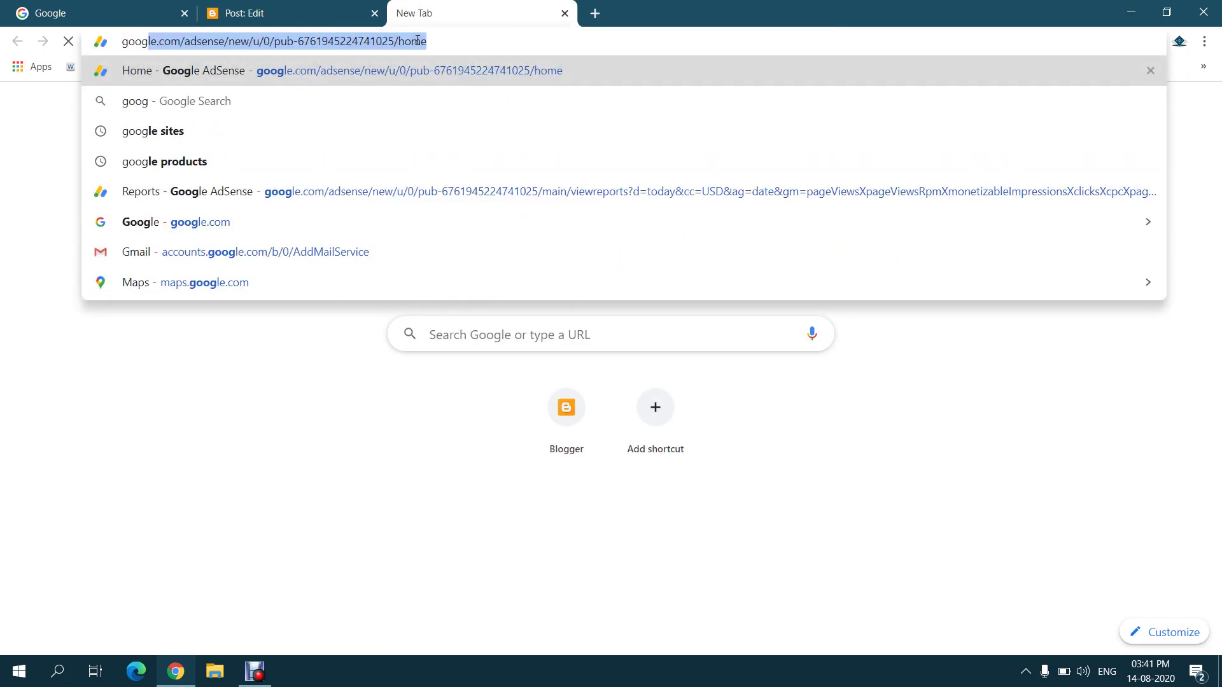
{"action": "type", "text": "le.c"}
{"action": "key", "text": "BackSpace"}
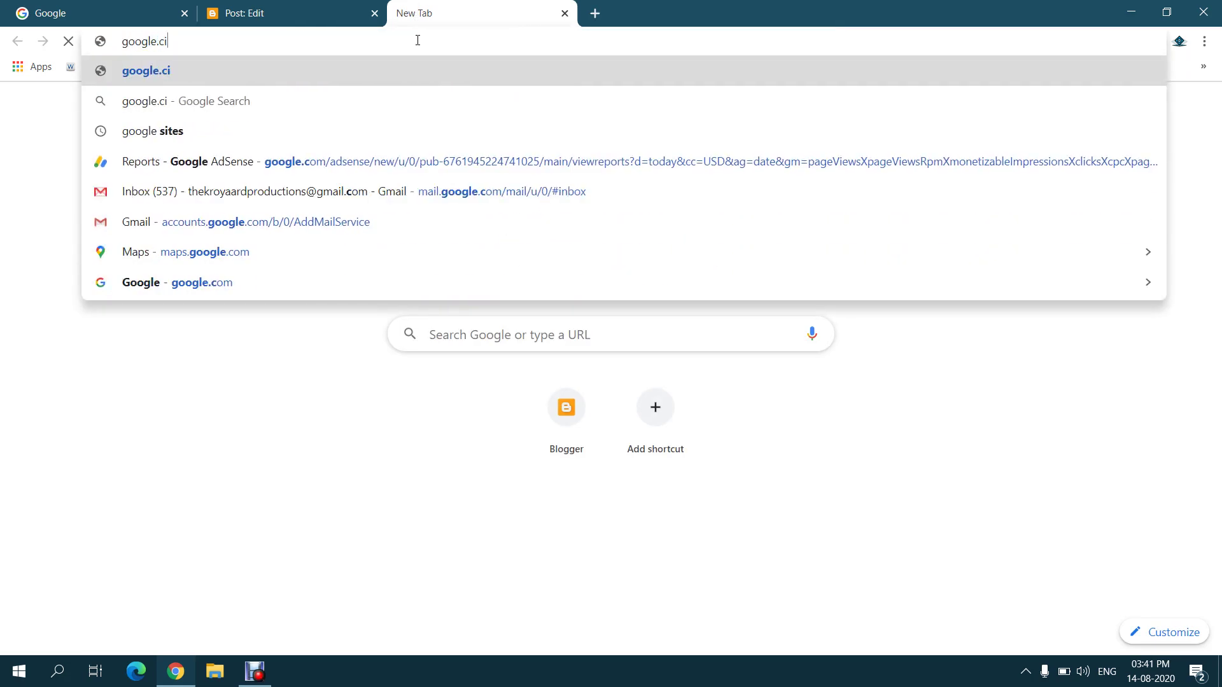
{"action": "type", "text": "om"}
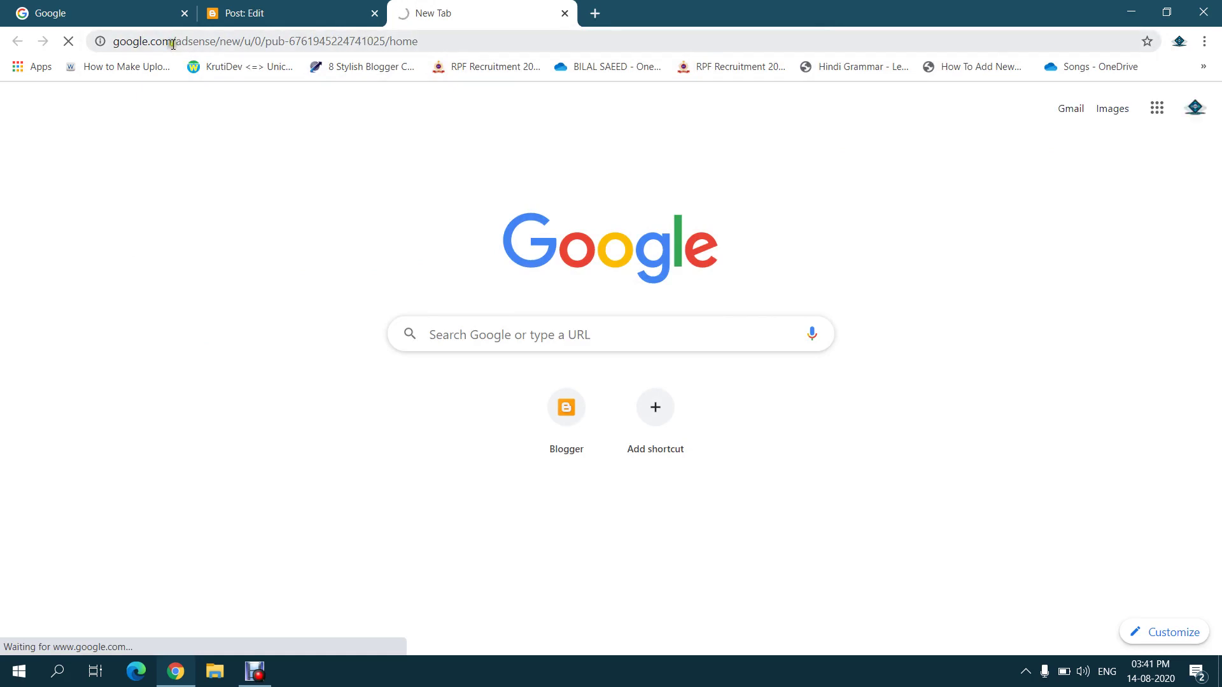
{"action": "left_click_drag", "start_coordinate": [173, 44], "coordinate": [455, 46]}
{"action": "key", "text": "BackSpace"}
{"action": "key", "text": "Return"}
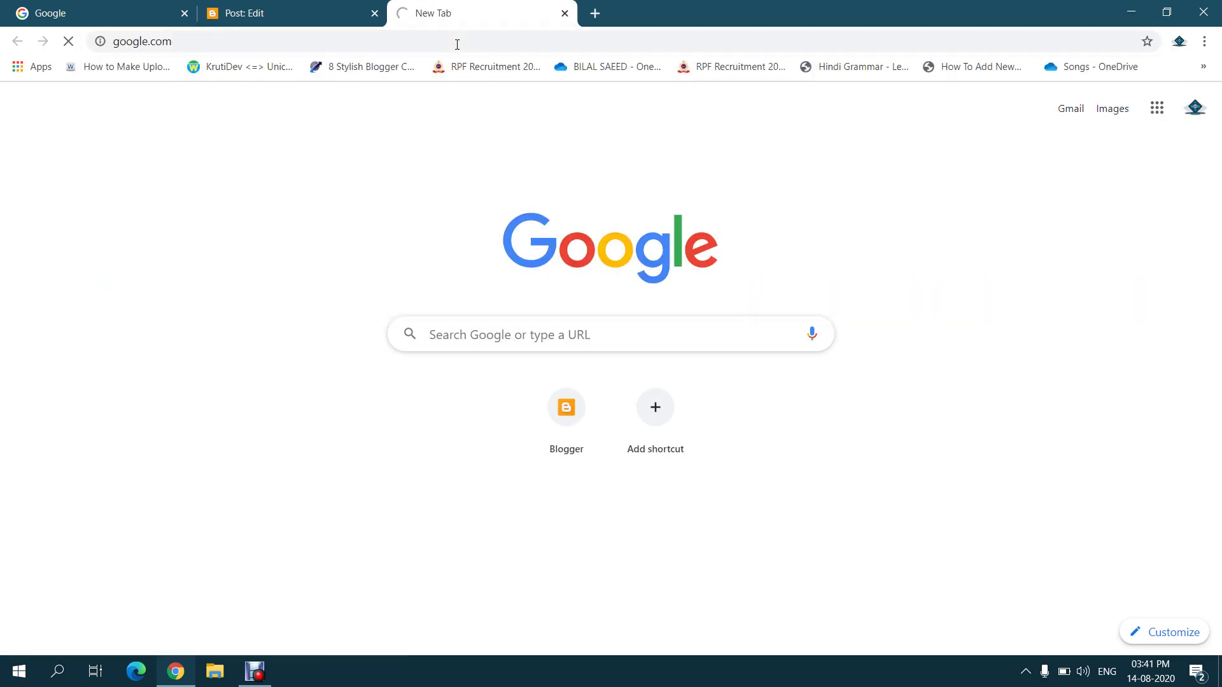
{"action": "left_click", "coordinate": [357, 41]}
{"action": "key", "text": "ctrl+c"}
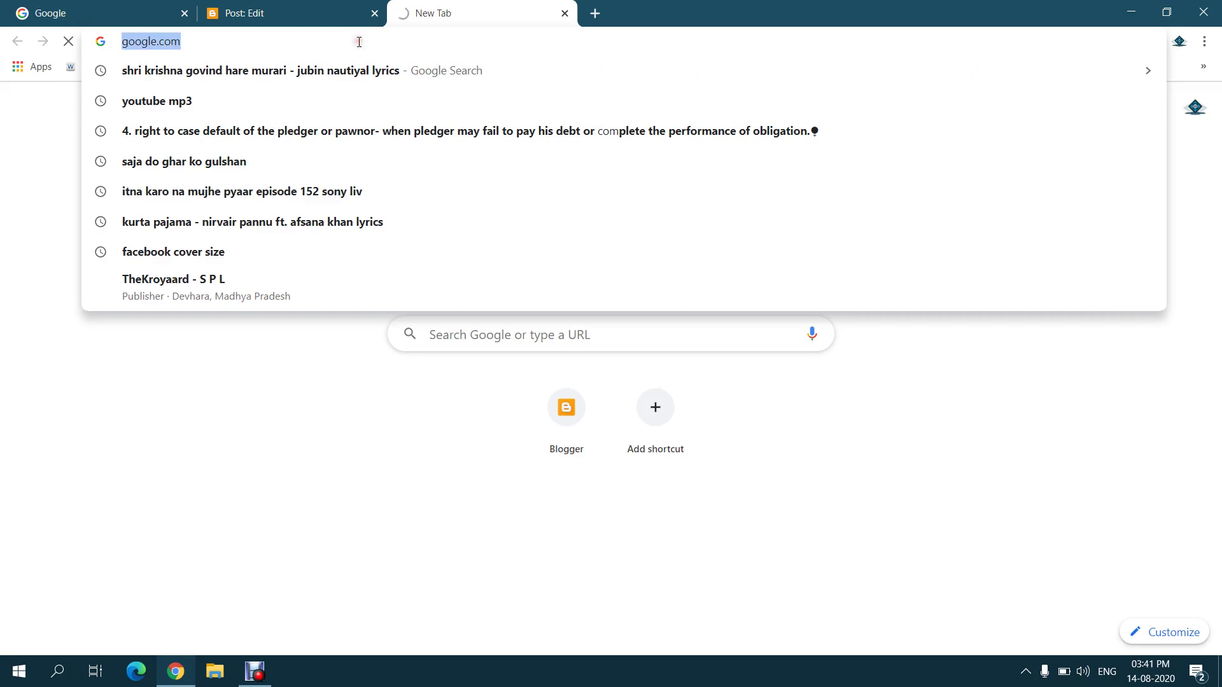
{"action": "left_click", "coordinate": [323, 8]}
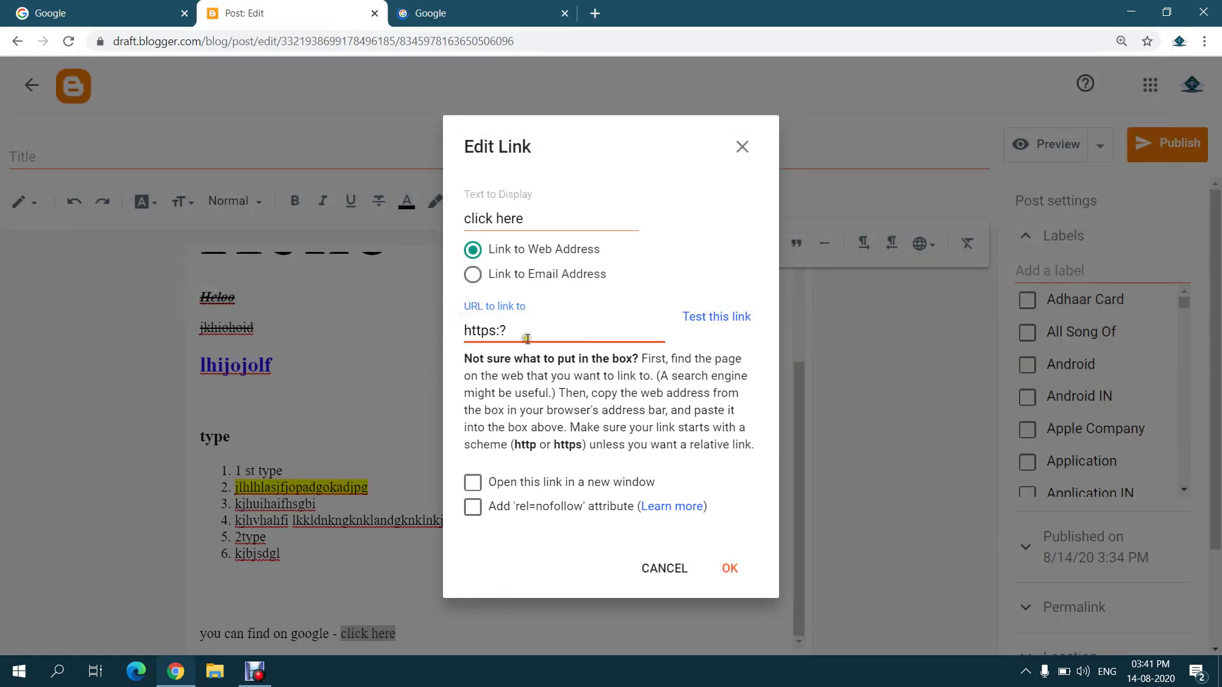
{"action": "left_click", "coordinate": [528, 335]}
{"action": "key", "text": "ctrl+a"}
{"action": "key", "text": "ctrl+v"}
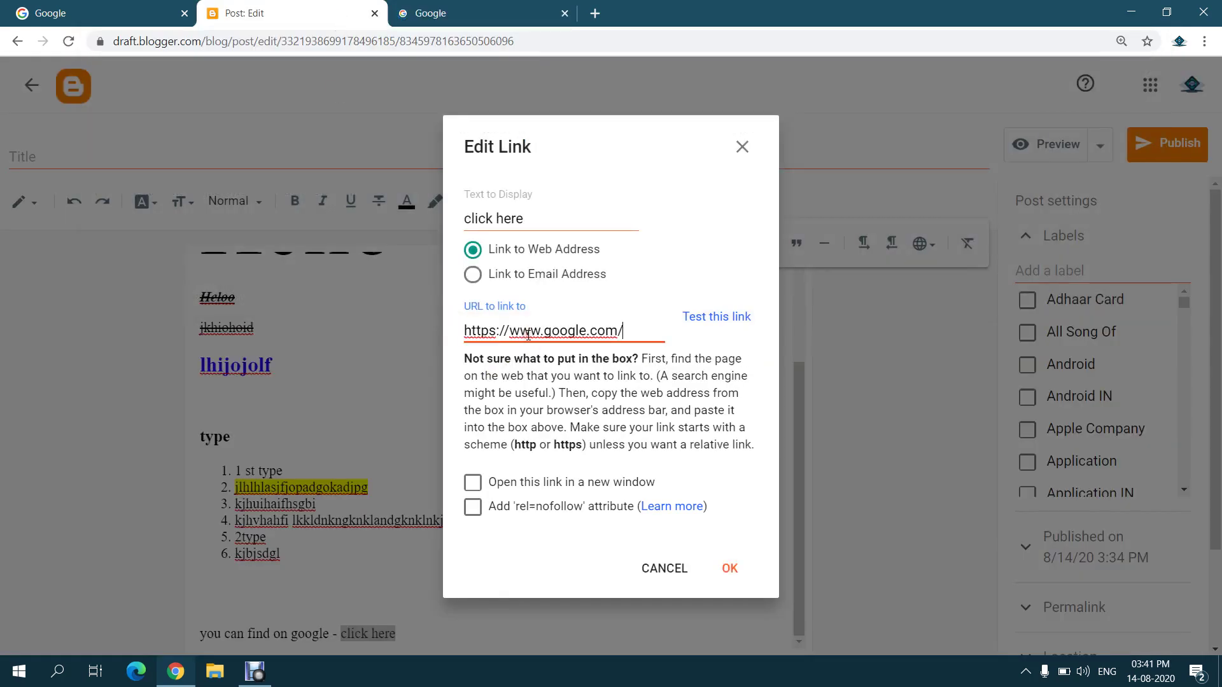
{"action": "left_click", "coordinate": [728, 569]}
{"action": "left_click", "coordinate": [463, 617]}
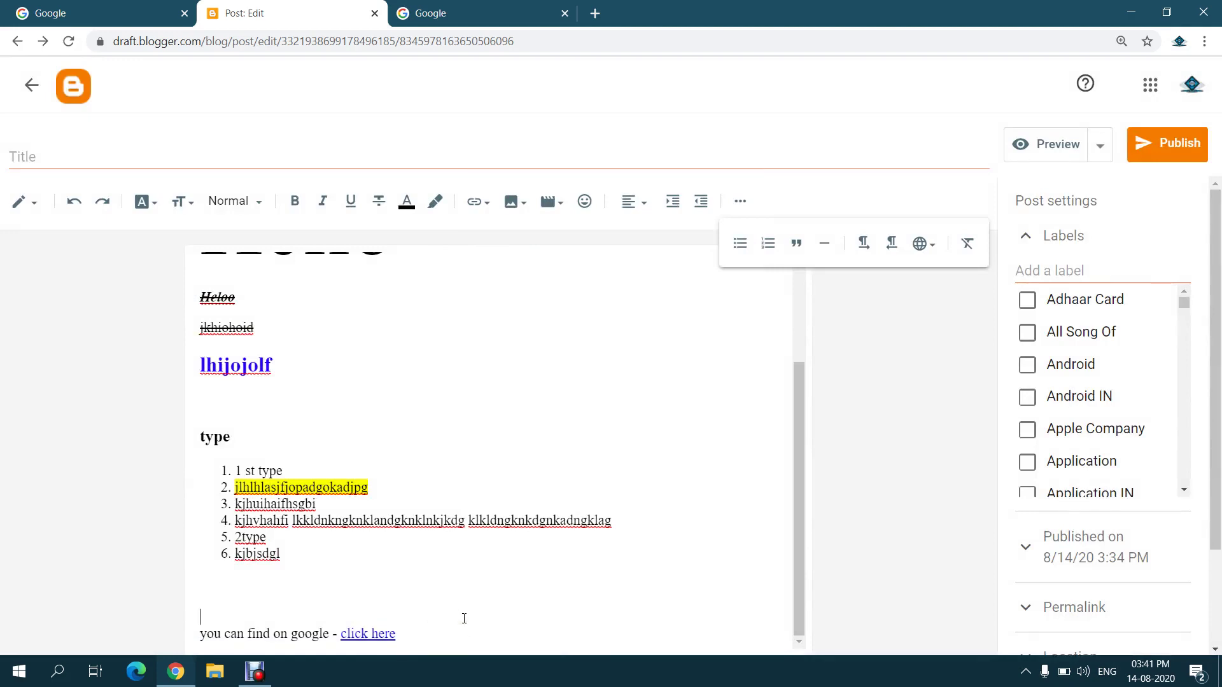
Try the option to open the "click here" link in a new window, and cancel the link edit
{"action": "left_click", "coordinate": [382, 632]}
{"action": "left_click", "coordinate": [485, 201]}
{"action": "left_click", "coordinate": [528, 244]}
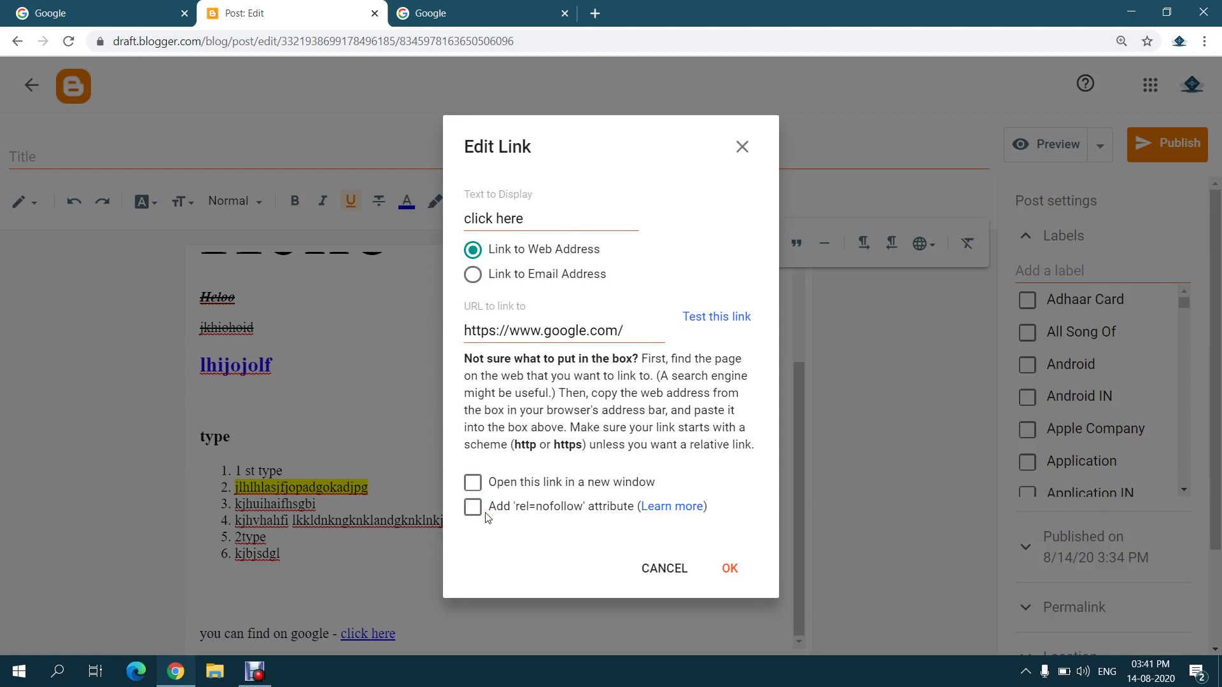
{"action": "left_click", "coordinate": [476, 489]}
{"action": "left_click", "coordinate": [474, 485]}
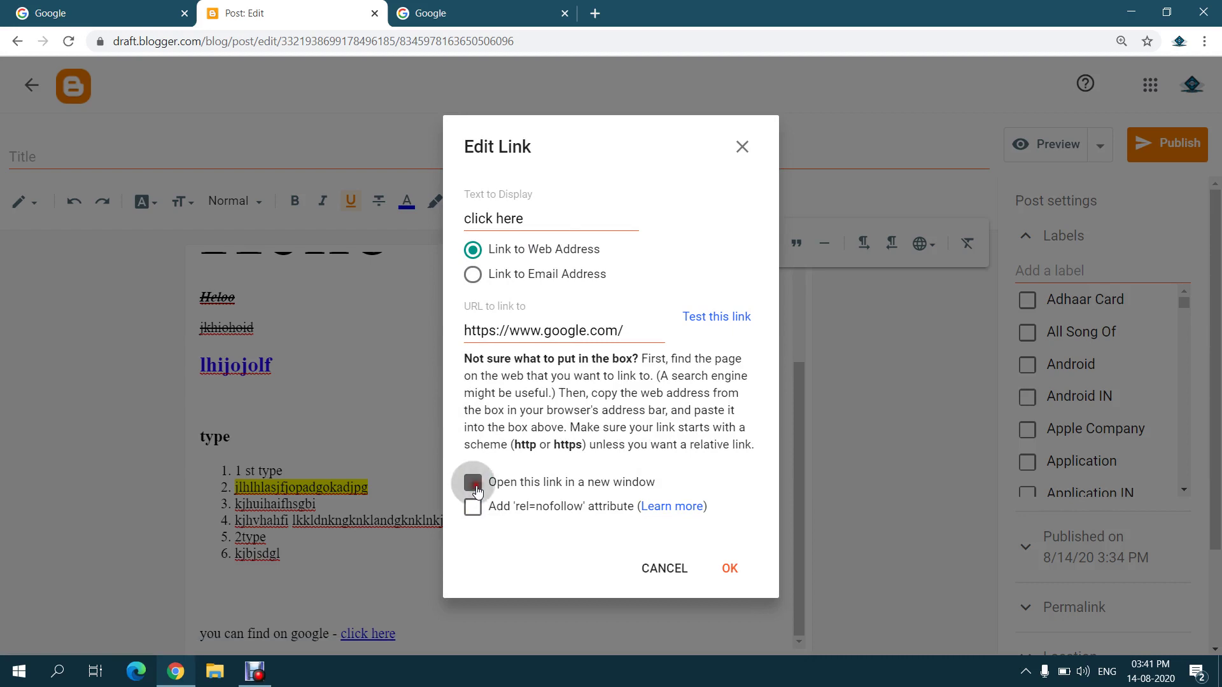
{"action": "left_click", "coordinate": [650, 561]}
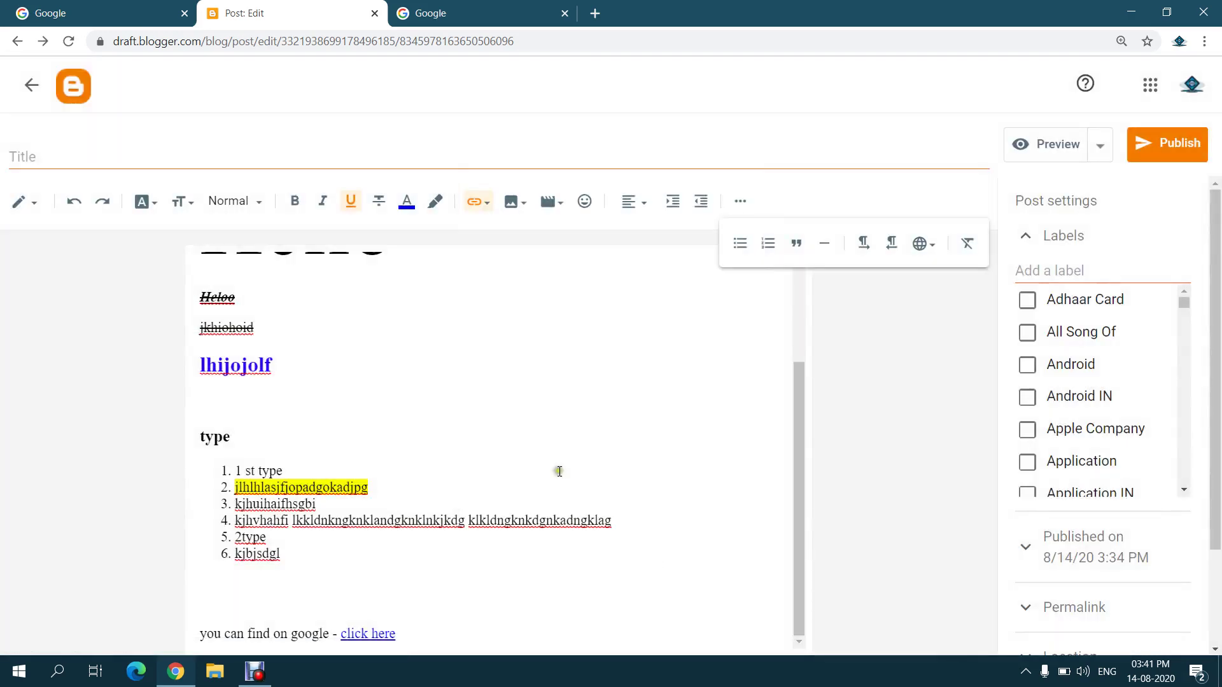
Create a named anchor on the "click here" text, entering a person's first name as the anchor name
{"action": "left_click", "coordinate": [490, 200]}
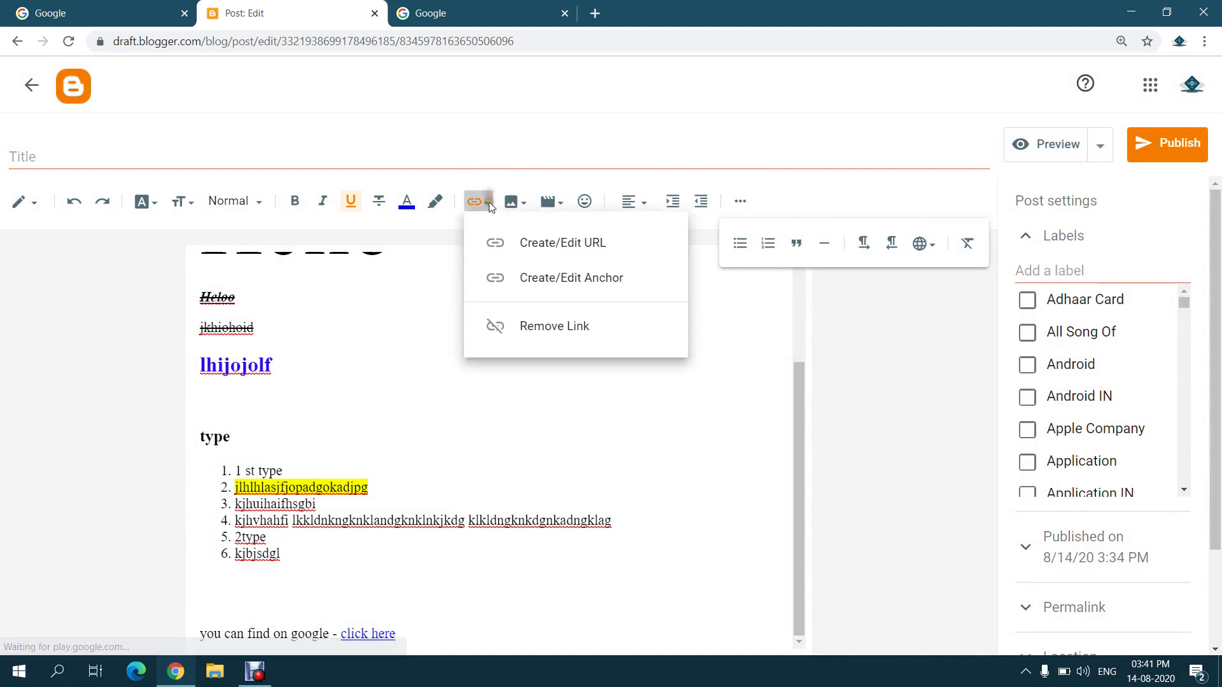
{"action": "left_click", "coordinate": [541, 288]}
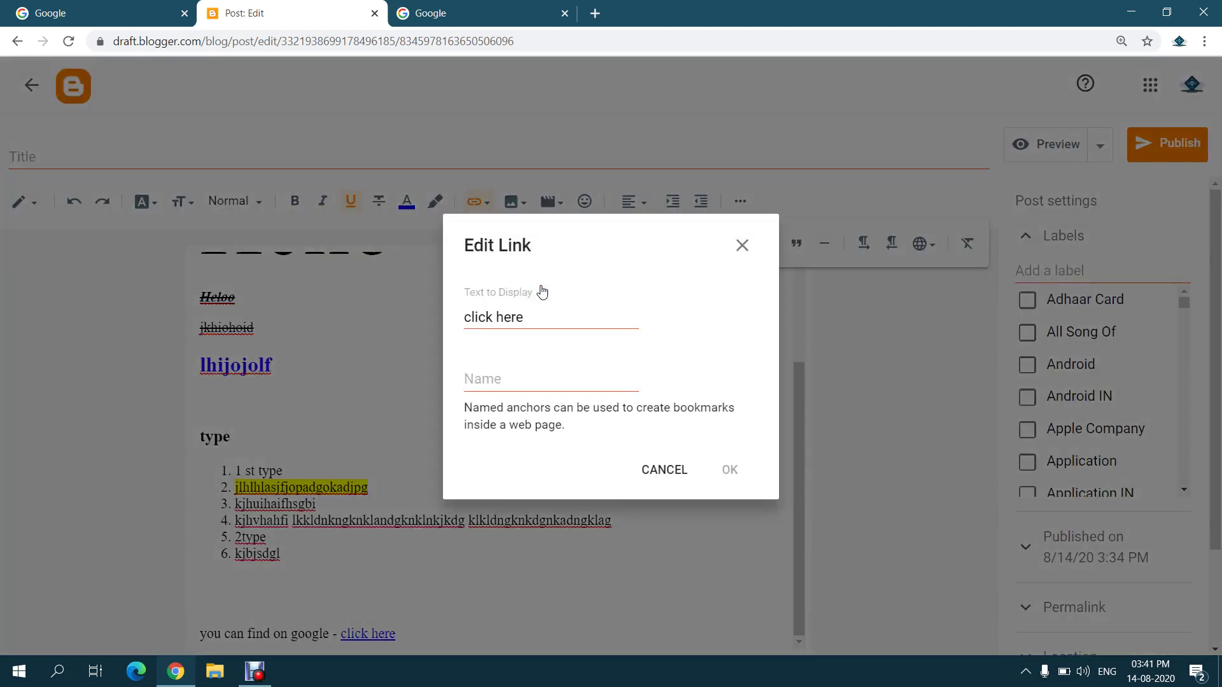
{"action": "left_click", "coordinate": [512, 310]}
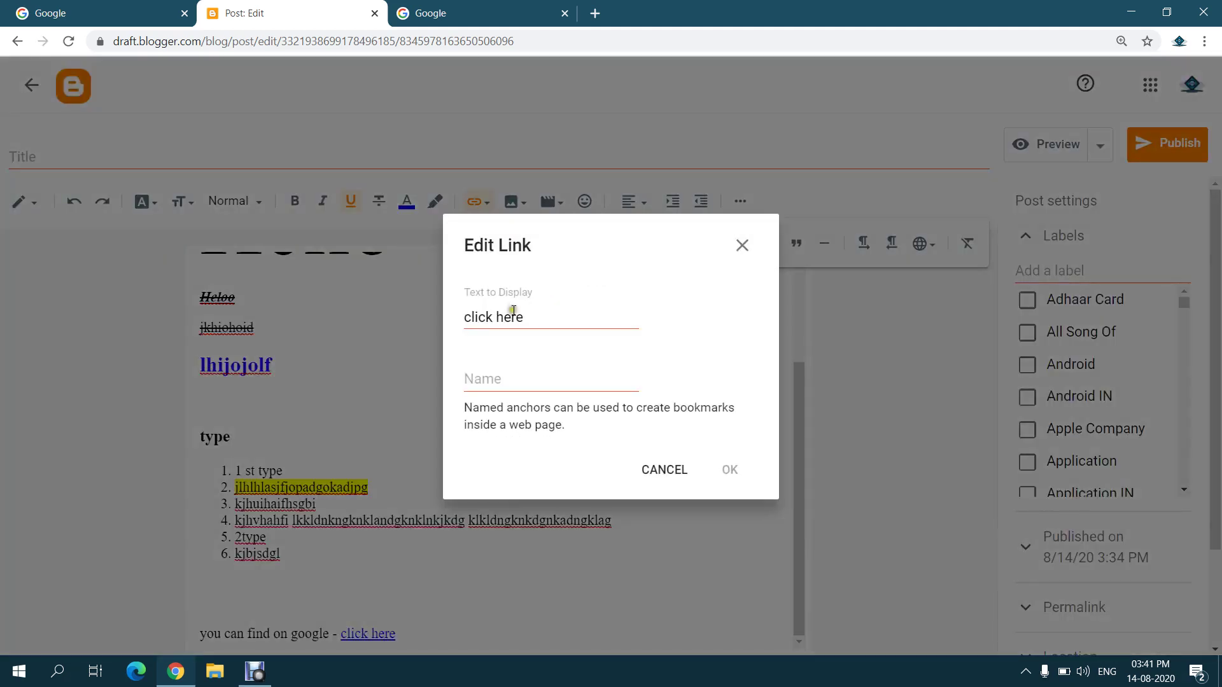
{"action": "left_click", "coordinate": [498, 371]}
{"action": "left_click", "coordinate": [566, 355]}
{"action": "left_click_drag", "start_coordinate": [534, 317], "coordinate": [455, 323]}
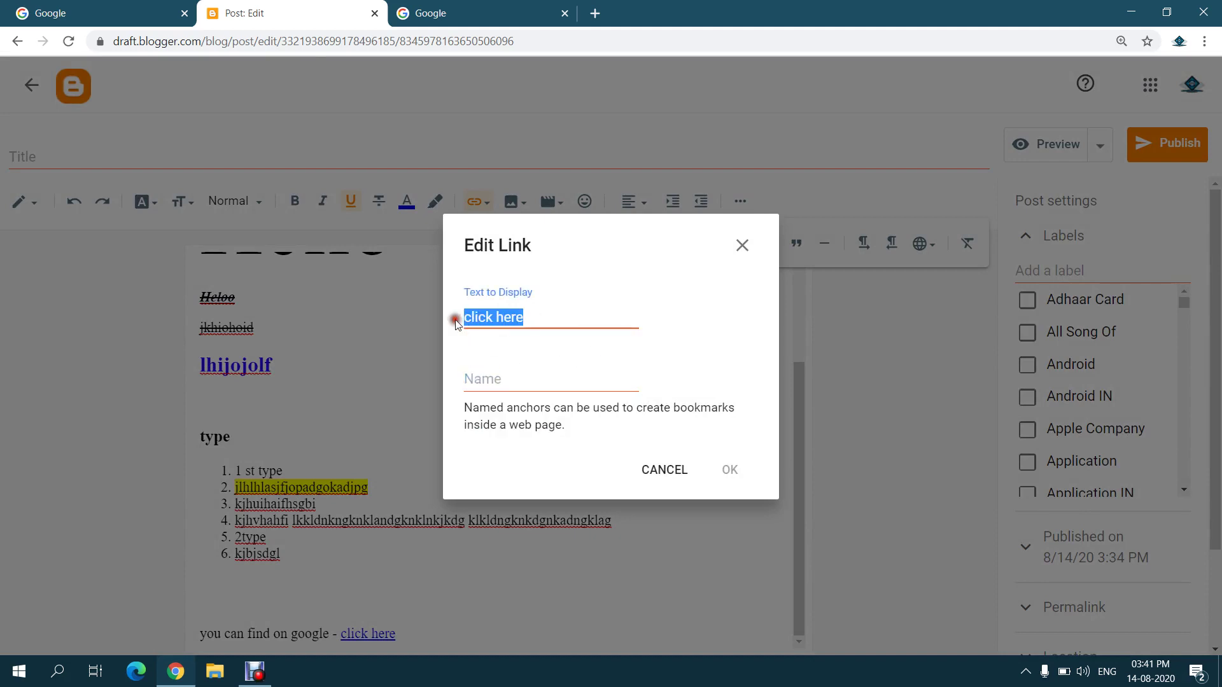
{"action": "left_click", "coordinate": [481, 388]}
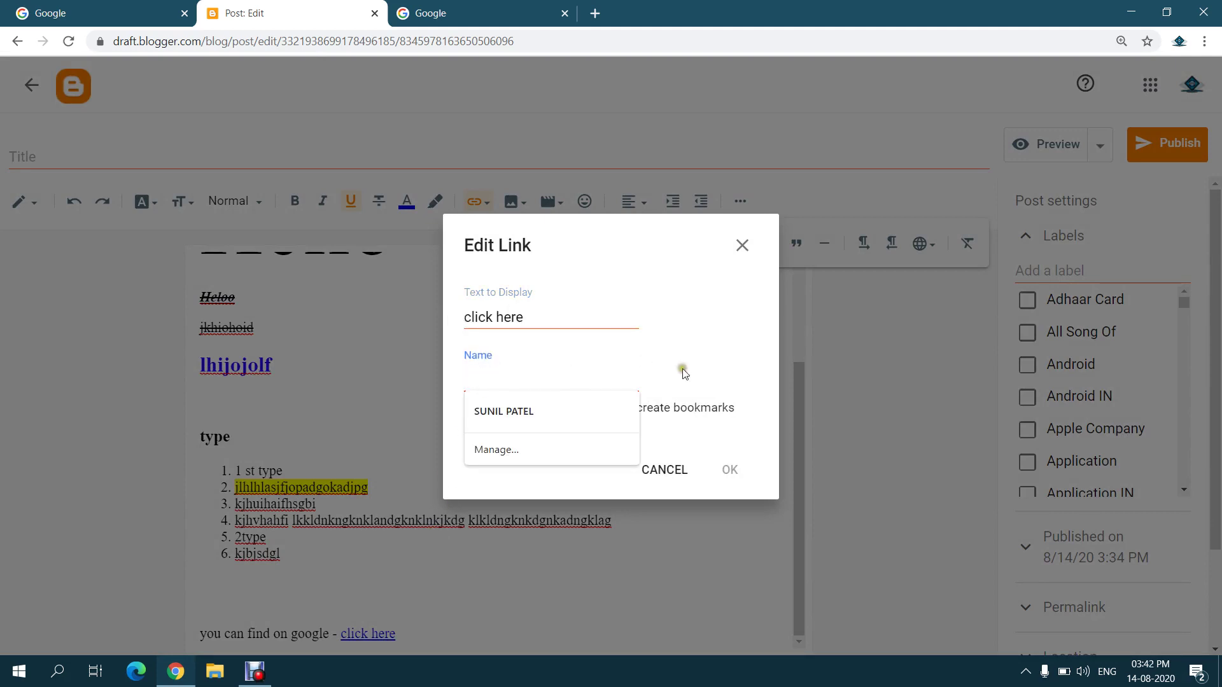
{"action": "left_click", "coordinate": [656, 380]}
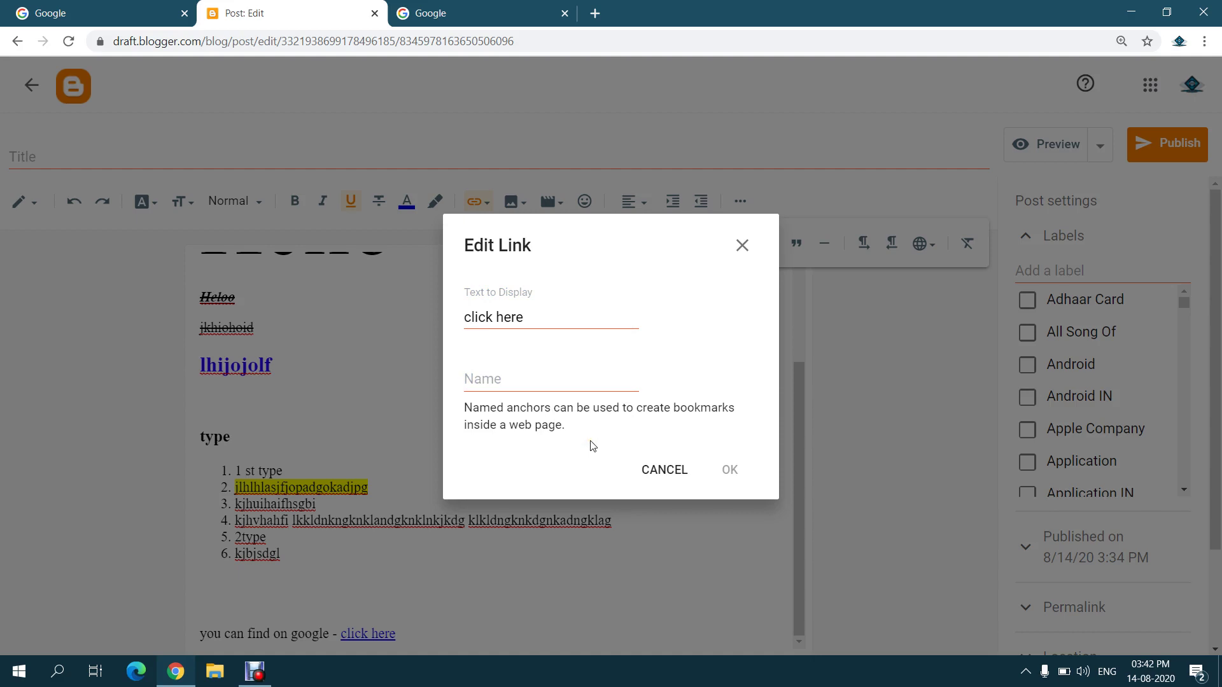
{"action": "left_click", "coordinate": [500, 383]}
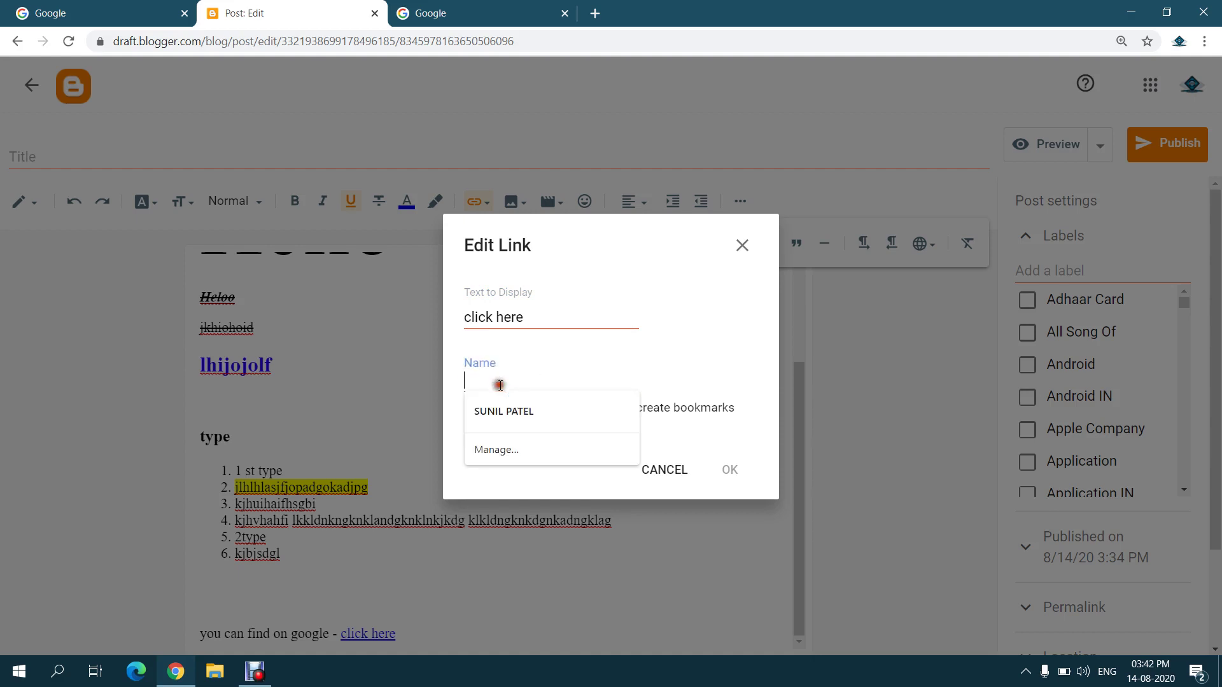
{"action": "type", "text": "sunul"}
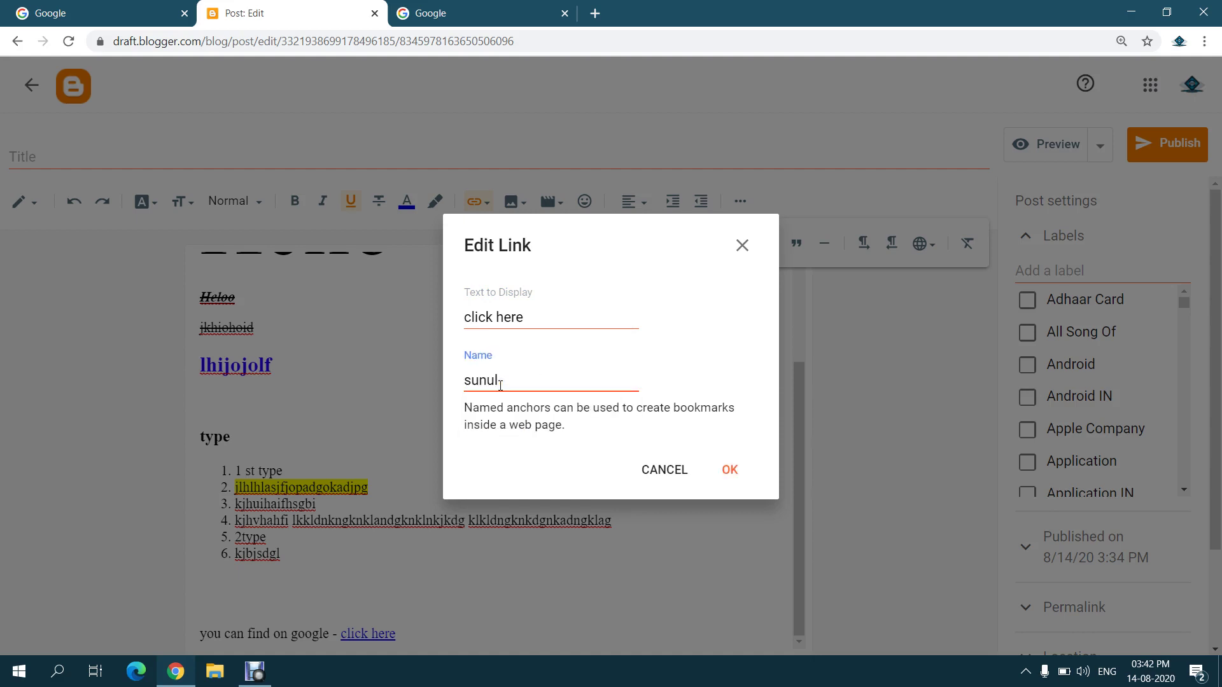
{"action": "left_click", "coordinate": [730, 470]}
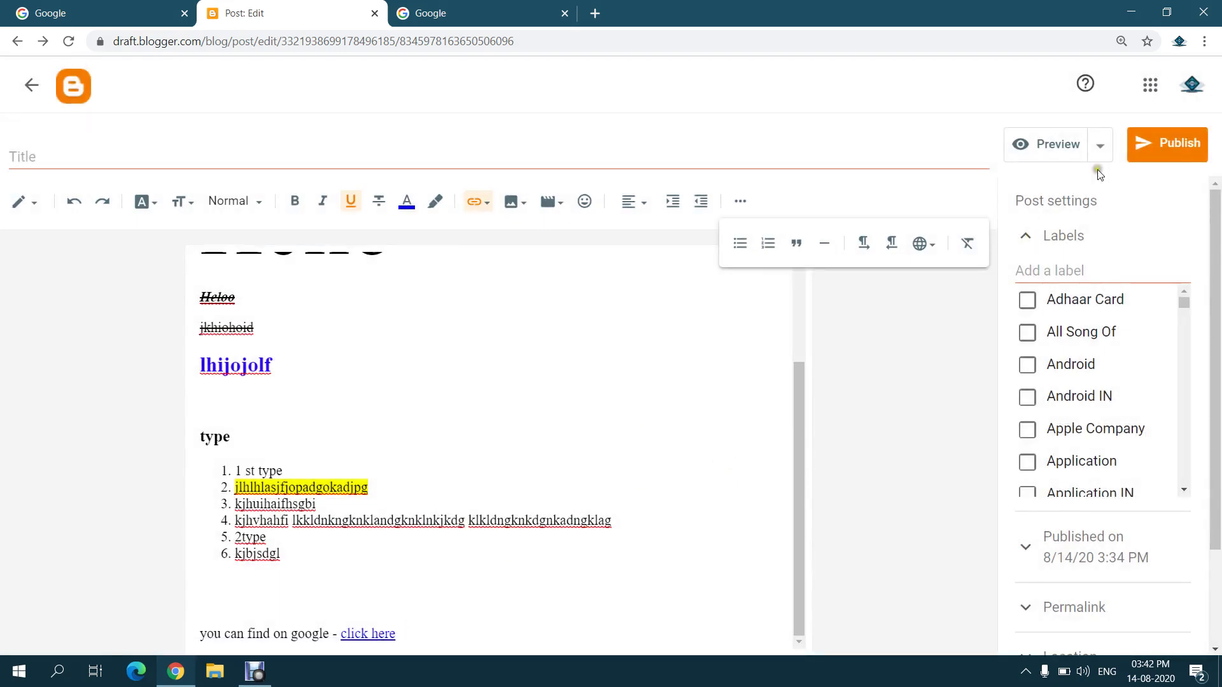
Title the post "demo" and publish it to the blog
{"action": "left_click", "coordinate": [1148, 150]}
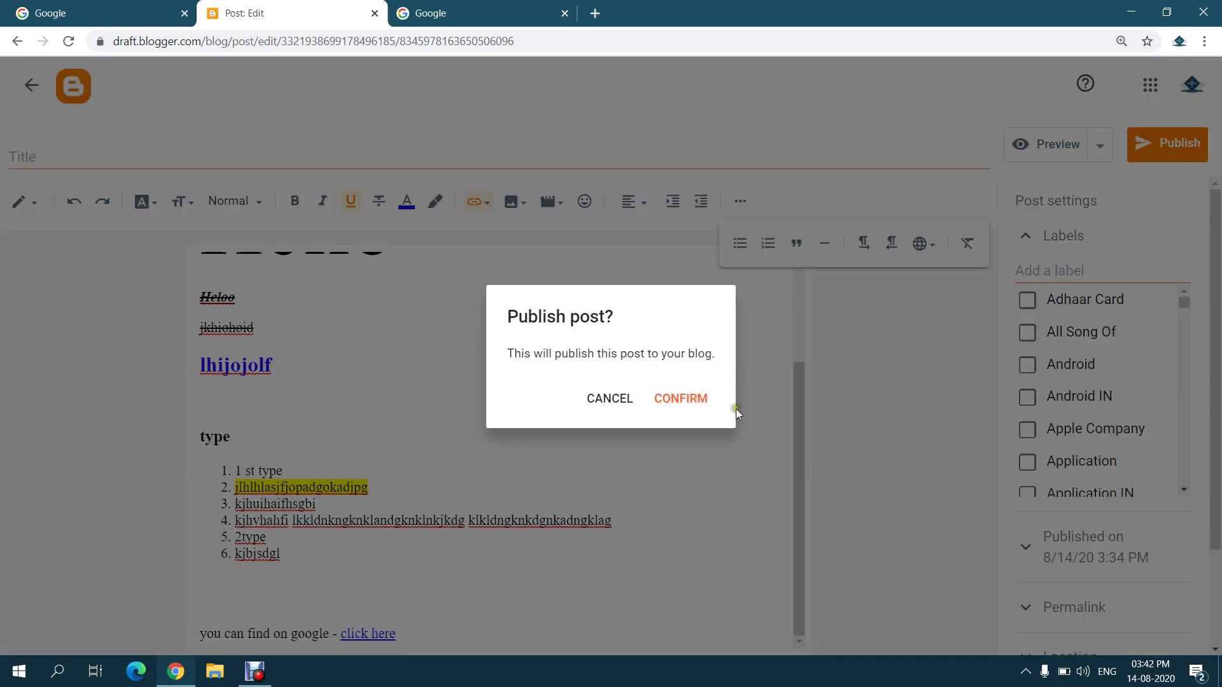
{"action": "left_click", "coordinate": [607, 398]}
{"action": "left_click", "coordinate": [291, 156]}
{"action": "type", "text": "de"}
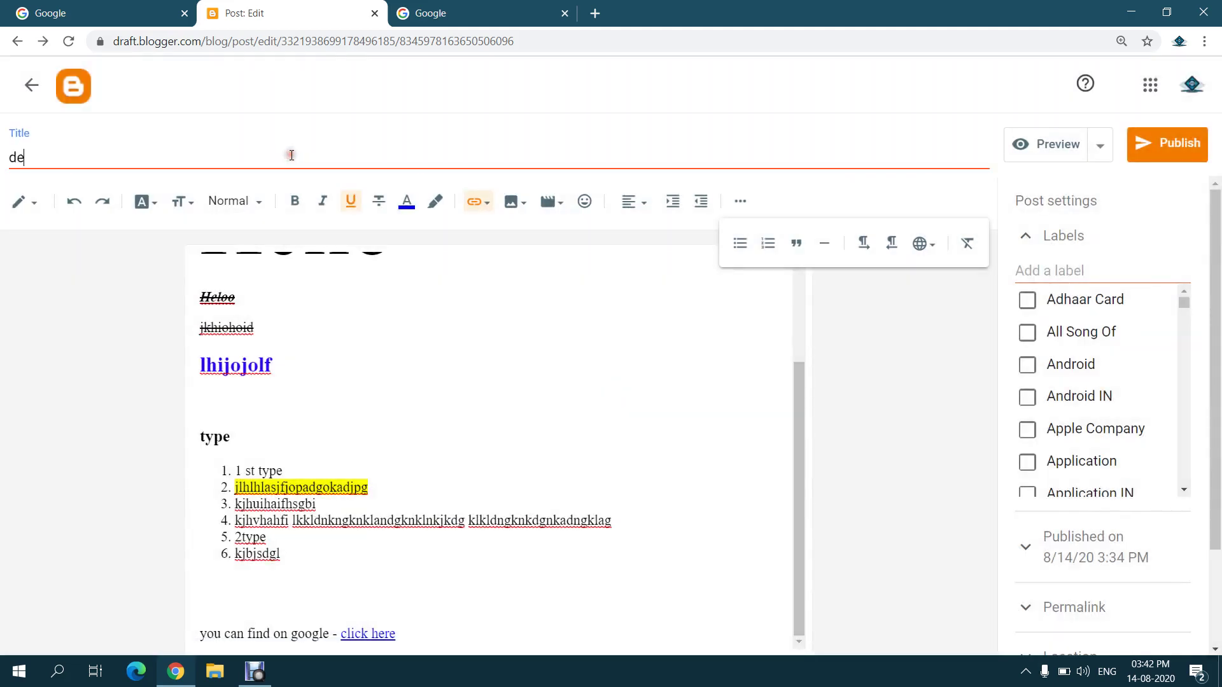
{"action": "type", "text": "mo"}
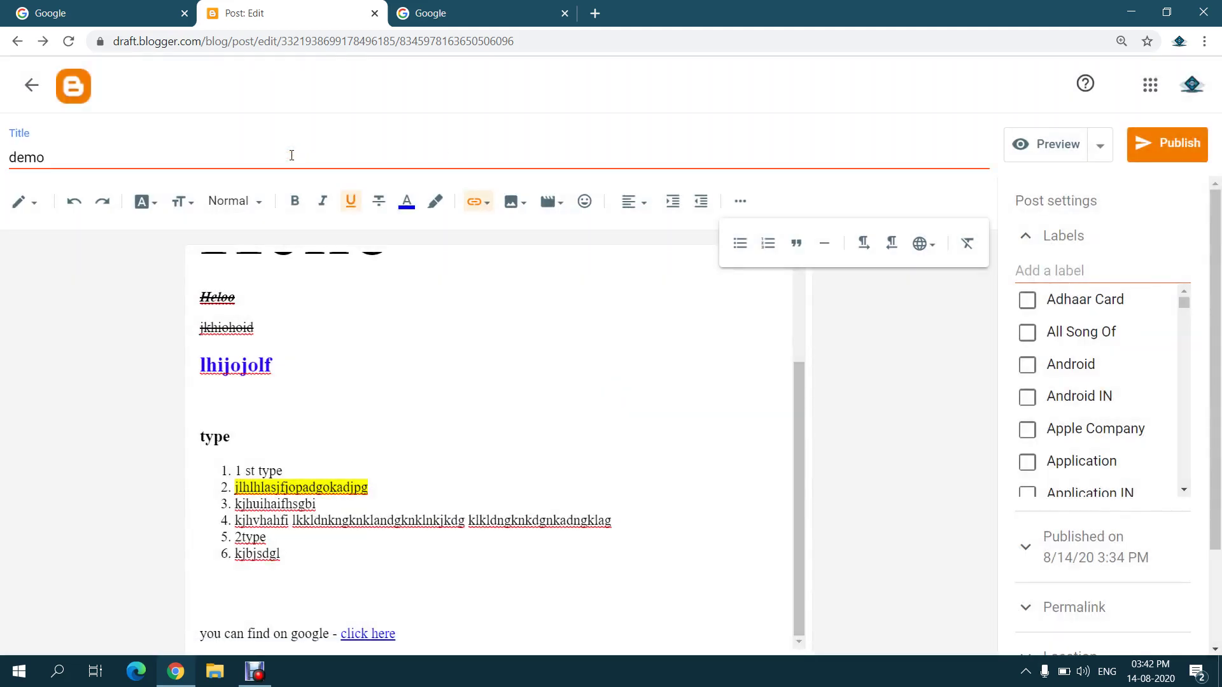
{"action": "left_click", "coordinate": [1144, 144]}
{"action": "key", "text": "Return"}
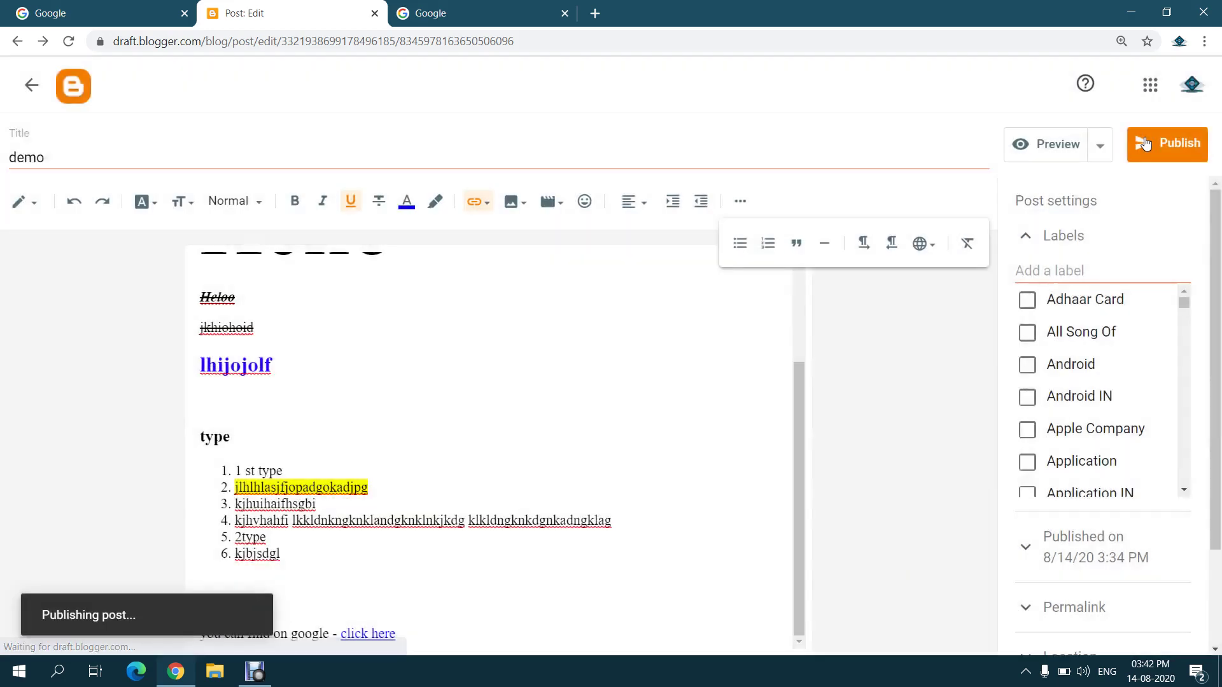
Load thekroyaard.com in the browser tab that holds the Google page
{"action": "left_click", "coordinate": [430, 7]}
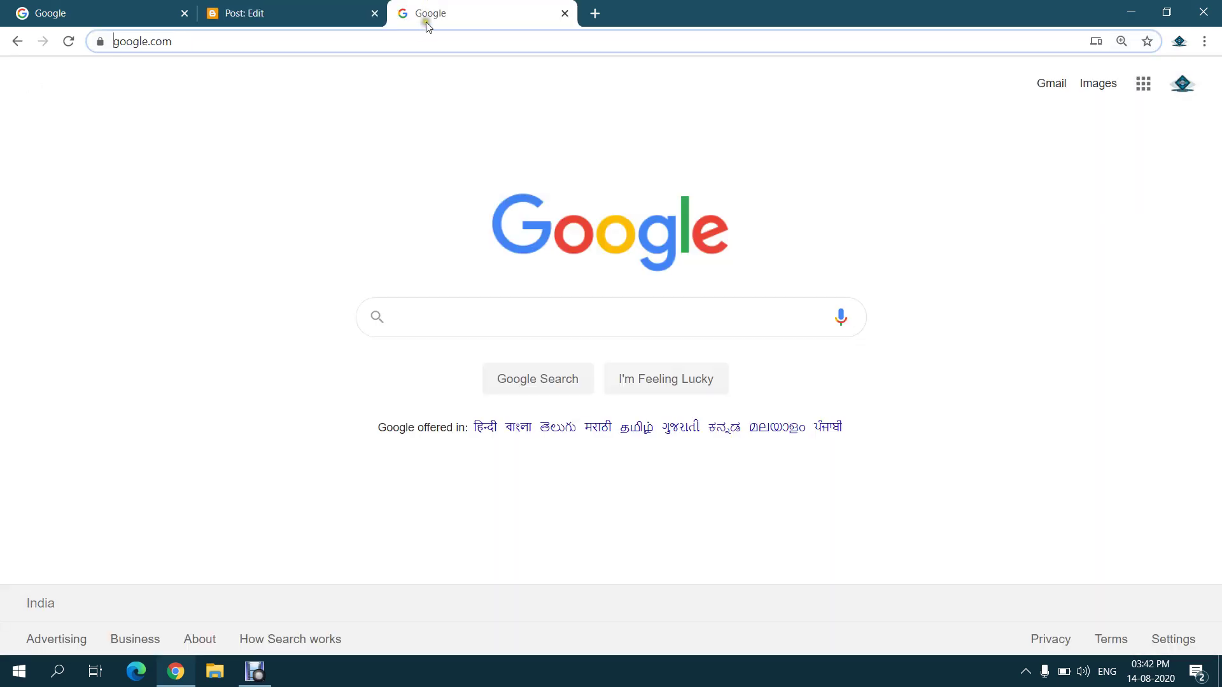
{"action": "left_click", "coordinate": [425, 40]}
{"action": "type", "text": "ttps://www."}
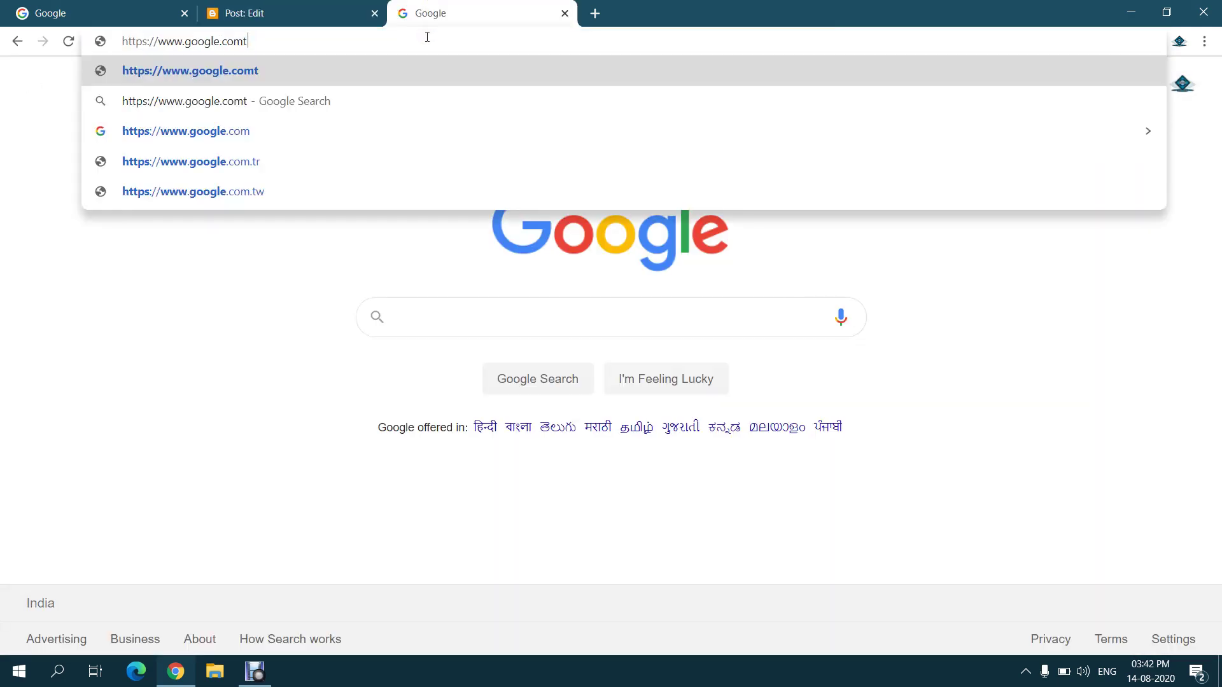
{"action": "key", "text": "ctrl+a"}
{"action": "key", "text": "BackSpace"}
{"action": "type", "text": "t"}
{"action": "key", "text": "Return"}
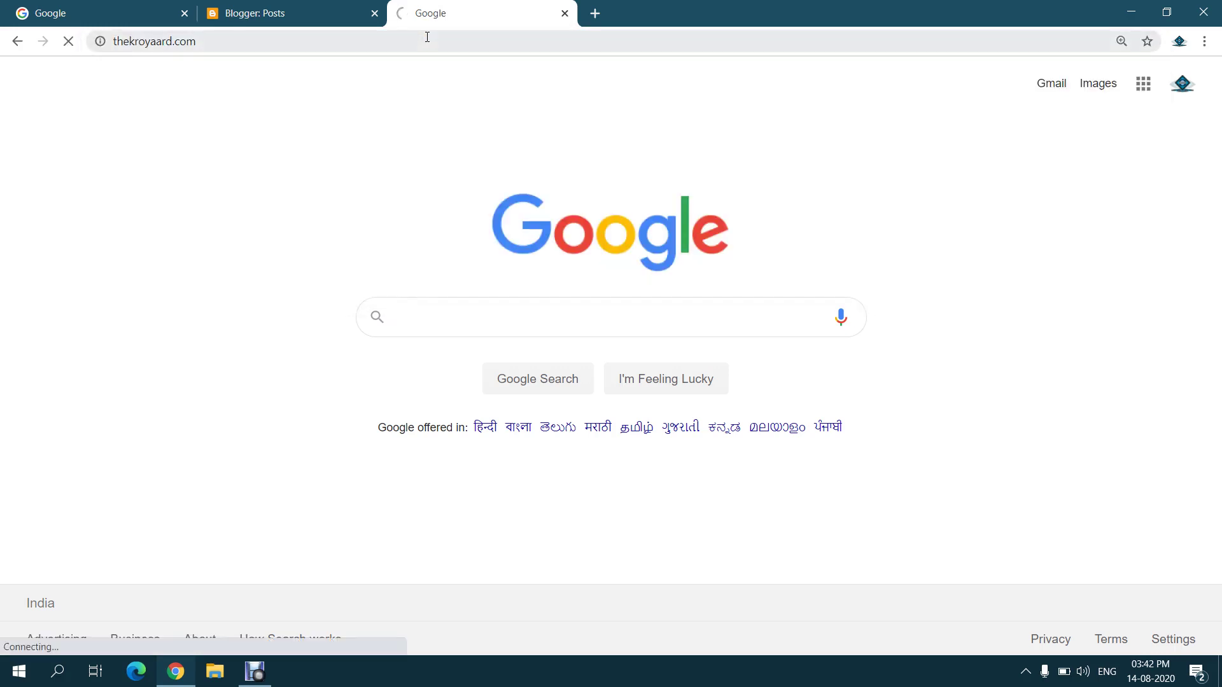
View the published "demo" post from the Blogger posts list and close the separate blog home page tab
{"action": "left_click", "coordinate": [347, 13]}
{"action": "left_click", "coordinate": [443, 6]}
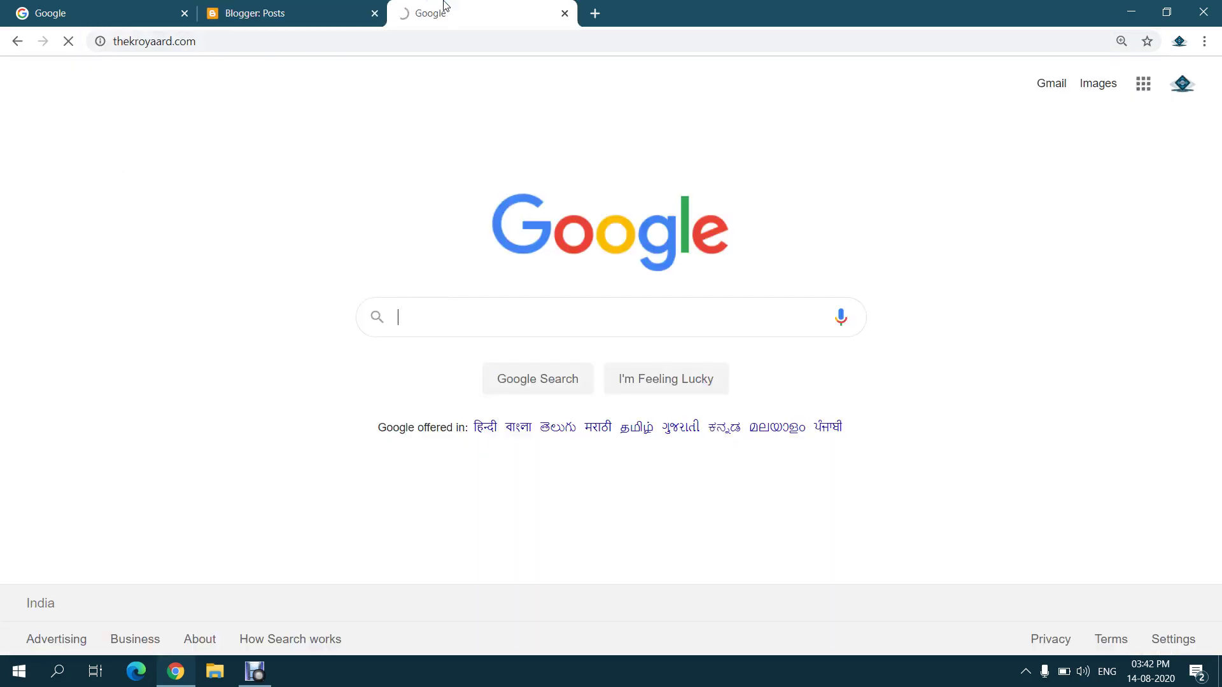
{"action": "left_click", "coordinate": [347, 13]}
{"action": "mouse_move", "coordinate": [647, 248]}
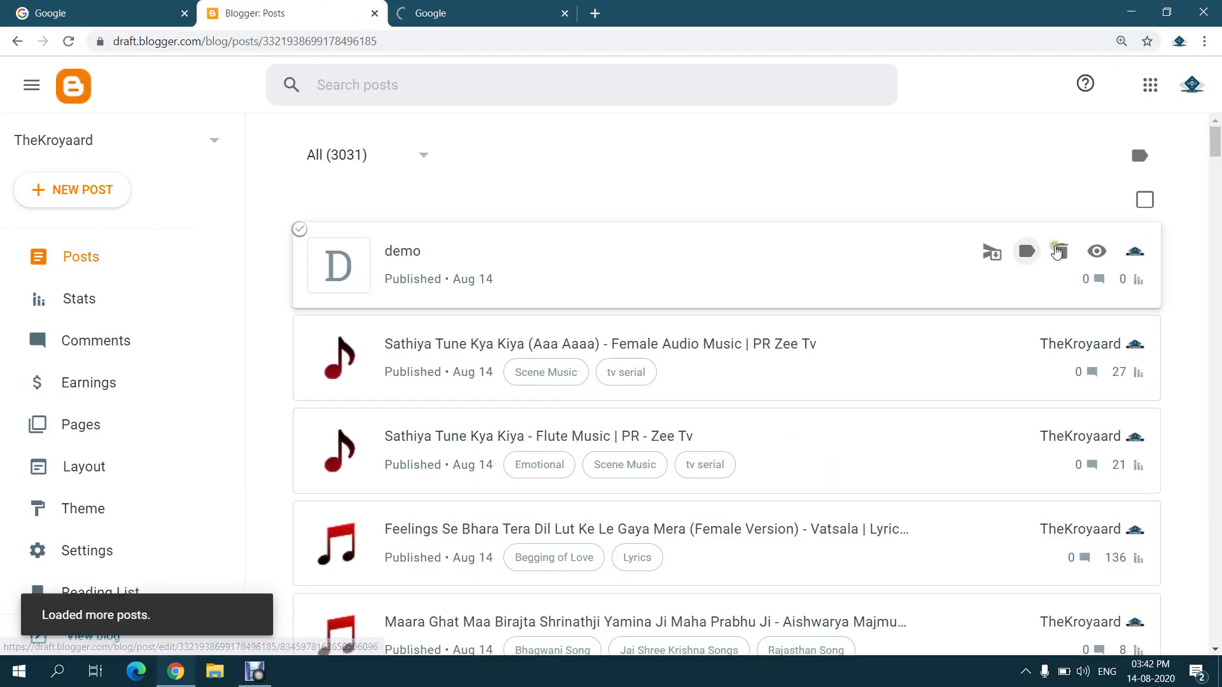
{"action": "left_click", "coordinate": [1096, 253]}
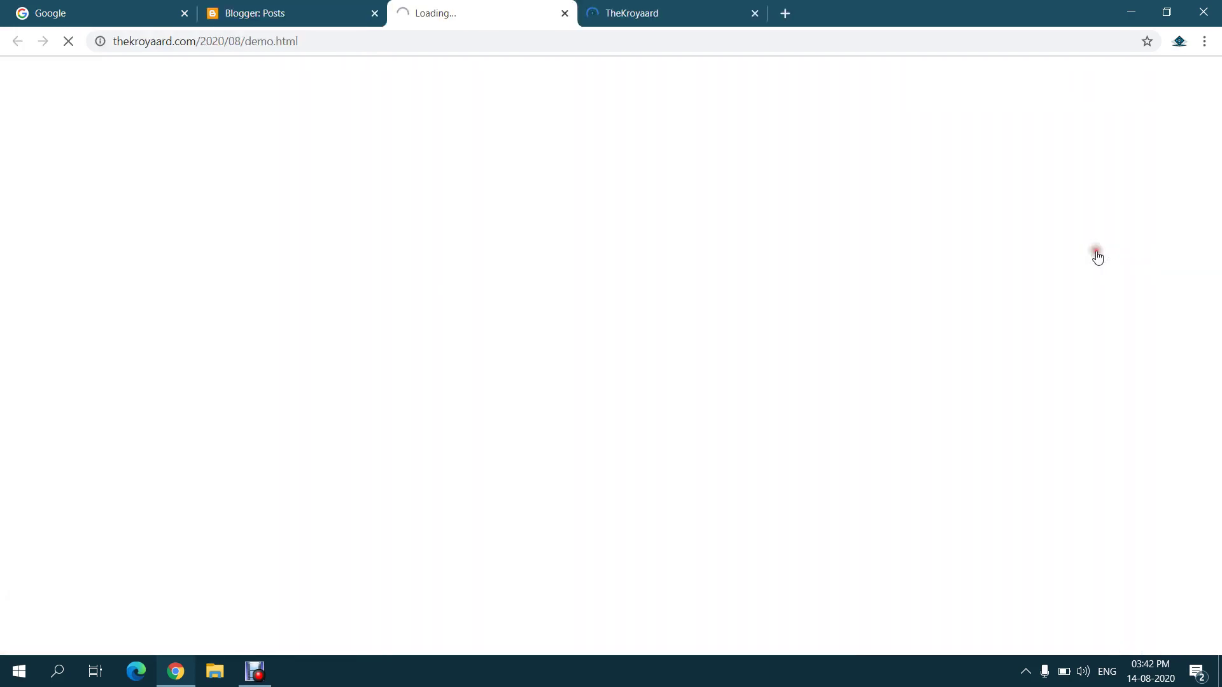
{"action": "left_click", "coordinate": [754, 14]}
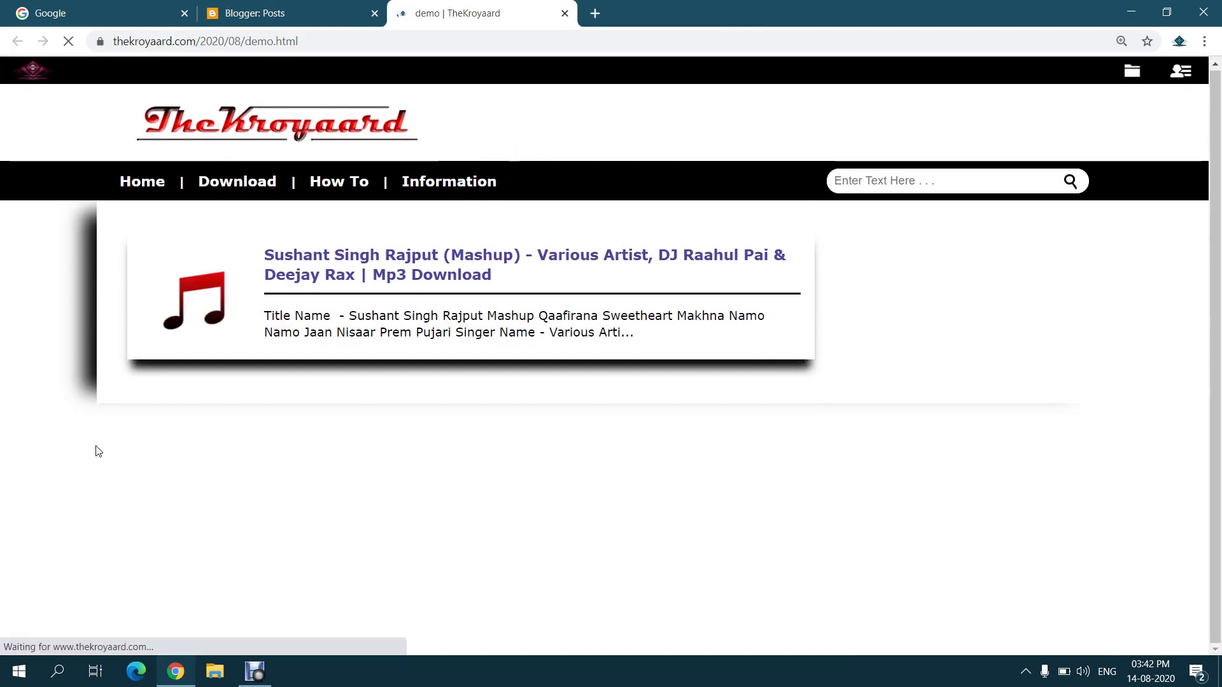
Test the "click here" link in the published demo post and return to the post
{"action": "scroll", "coordinate": [98, 451], "scroll_direction": "down", "scroll_amount": 4}
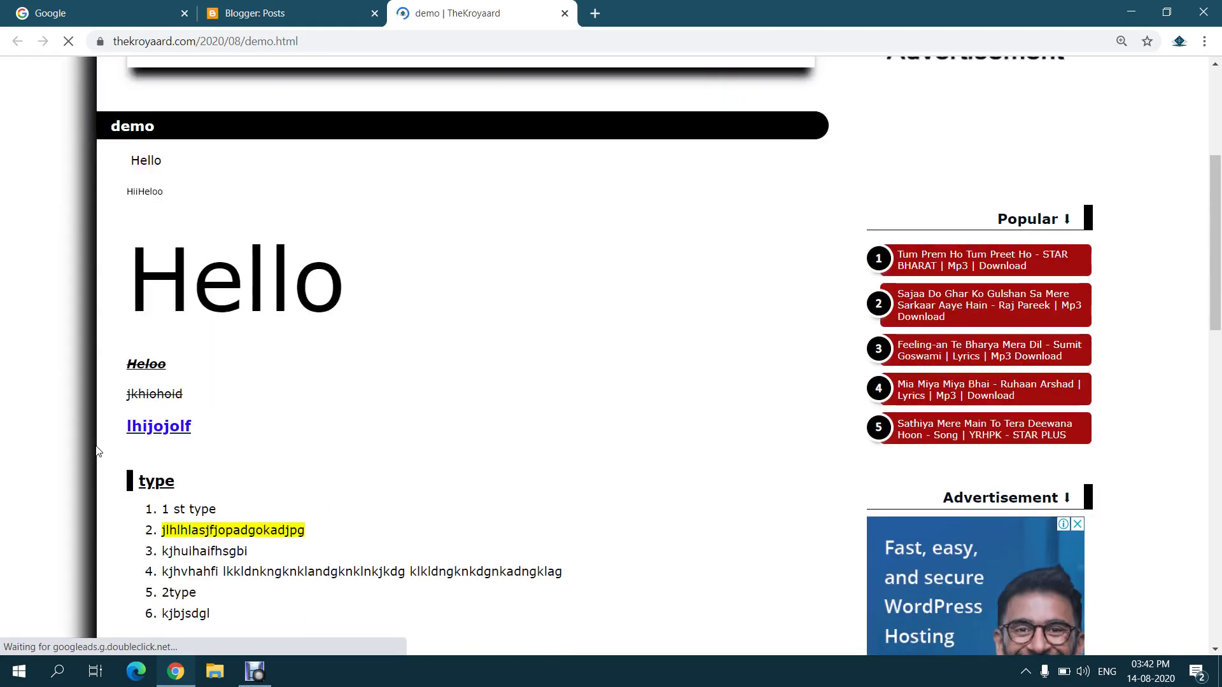
{"action": "scroll", "coordinate": [98, 451], "scroll_direction": "down", "scroll_amount": 4}
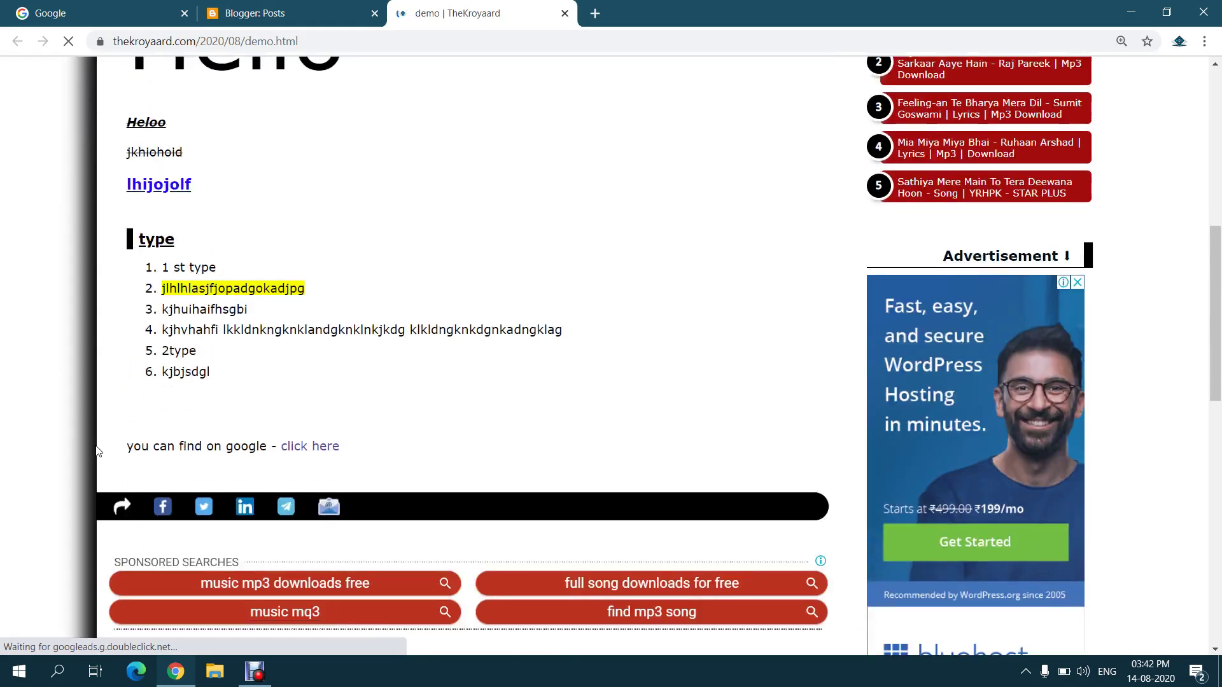
{"action": "left_click", "coordinate": [289, 449]}
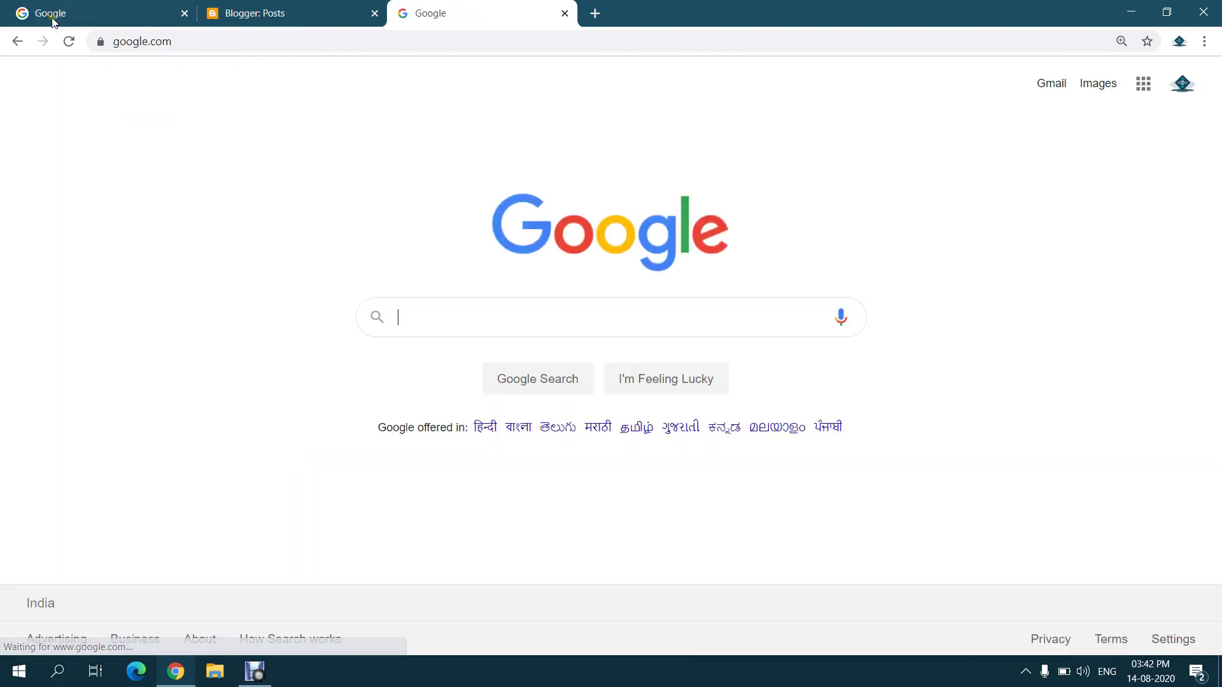
{"action": "left_click", "coordinate": [17, 41]}
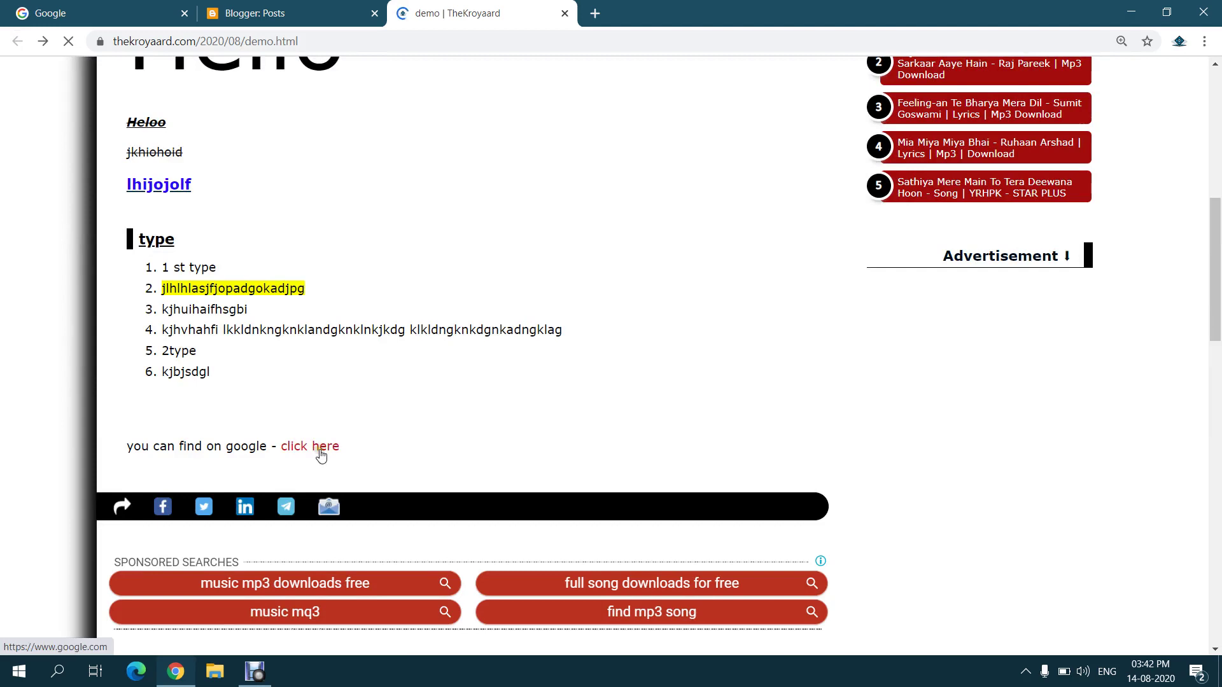
Open the demo post for editing in Blogger and copy the anchor name of its "click here" link
{"action": "left_click", "coordinate": [288, 6]}
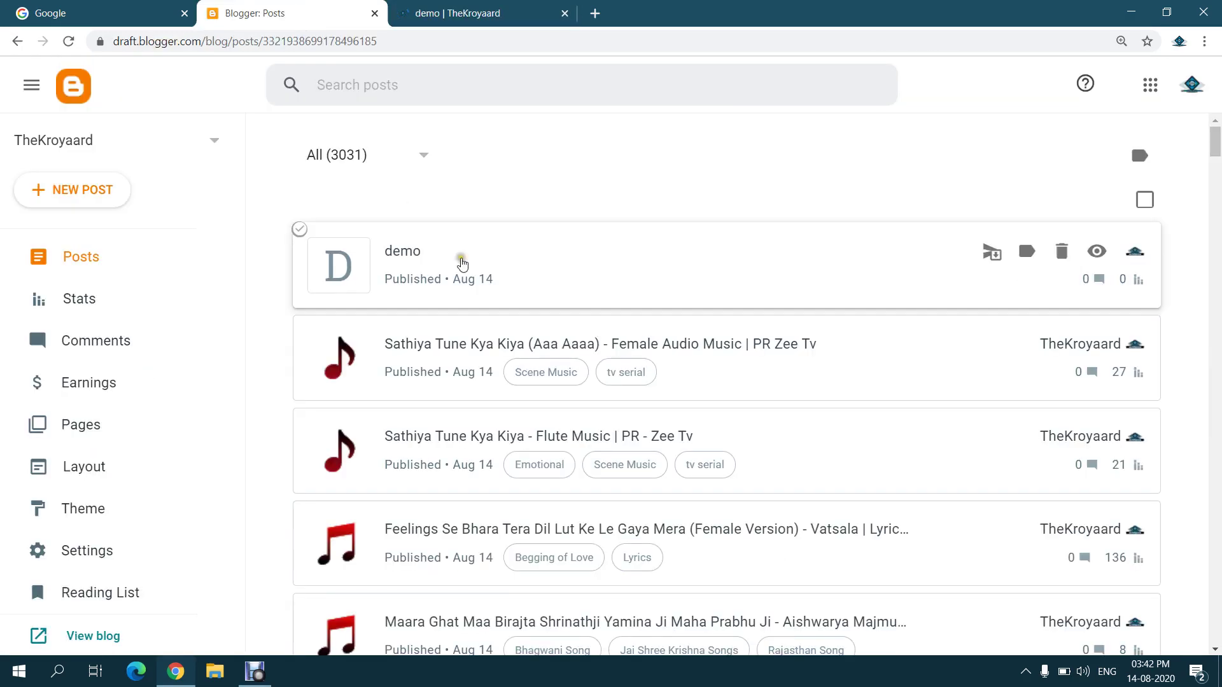
{"action": "left_click", "coordinate": [460, 262]}
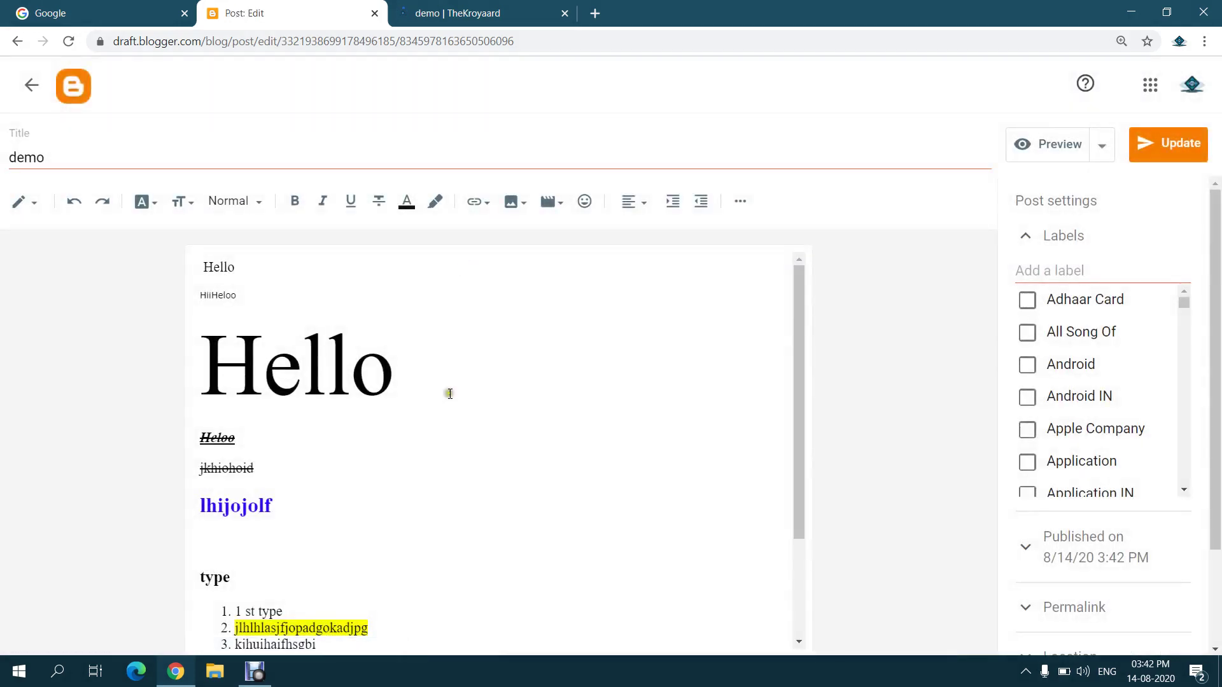
{"action": "scroll", "coordinate": [454, 364], "scroll_direction": "down", "scroll_amount": 2}
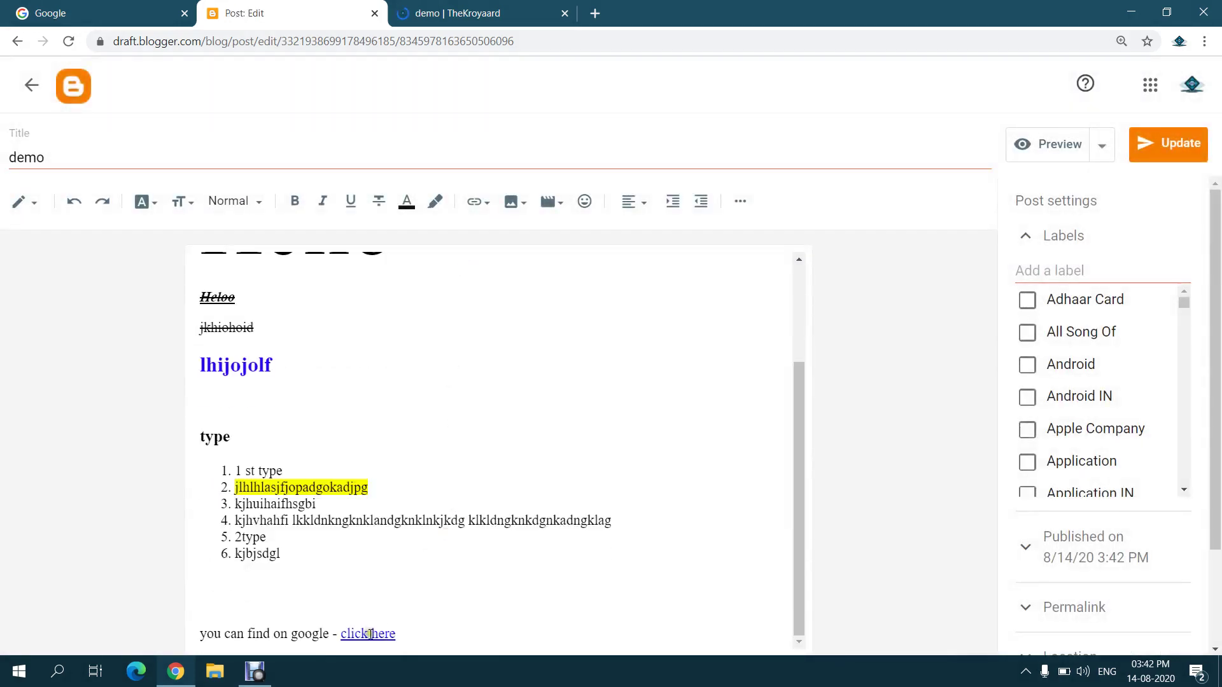
{"action": "left_click", "coordinate": [474, 210]}
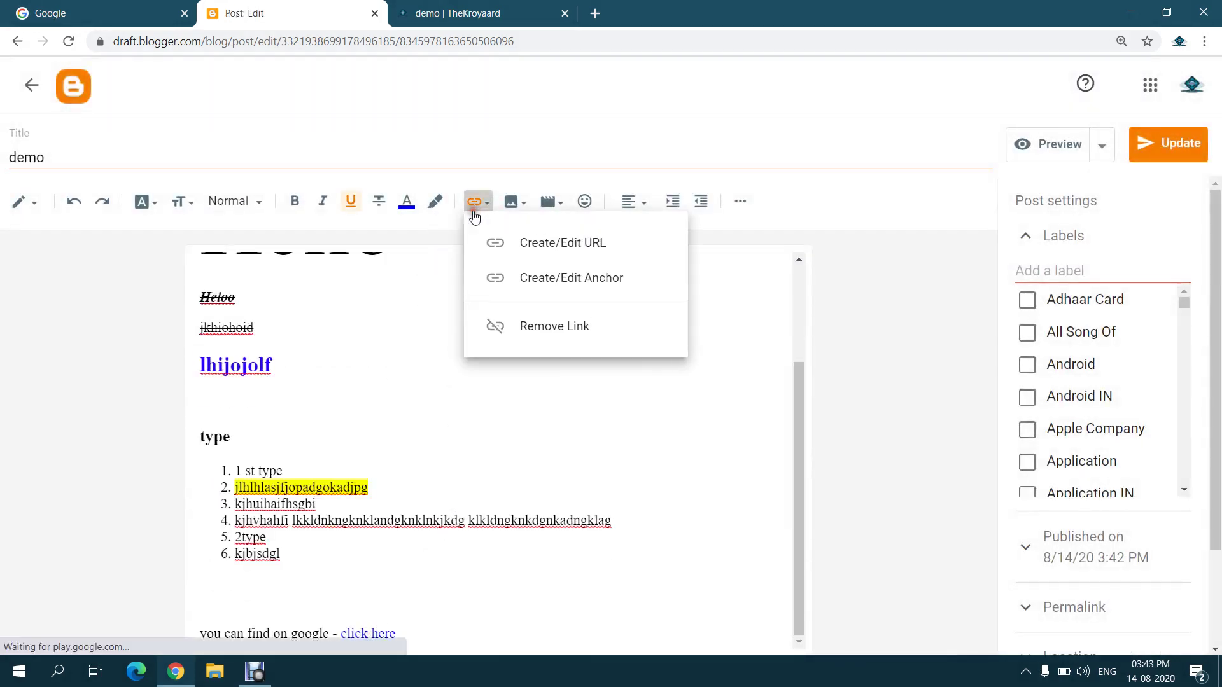
{"action": "left_click", "coordinate": [493, 277]}
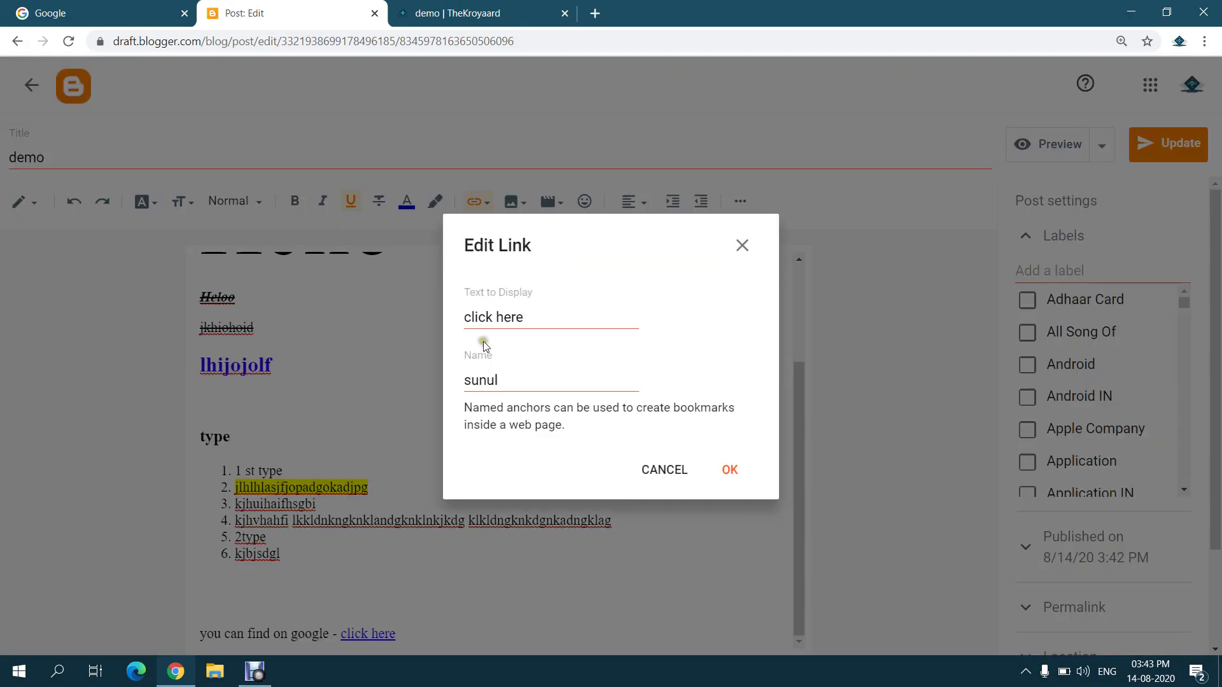
{"action": "left_click_drag", "start_coordinate": [496, 380], "coordinate": [455, 401]}
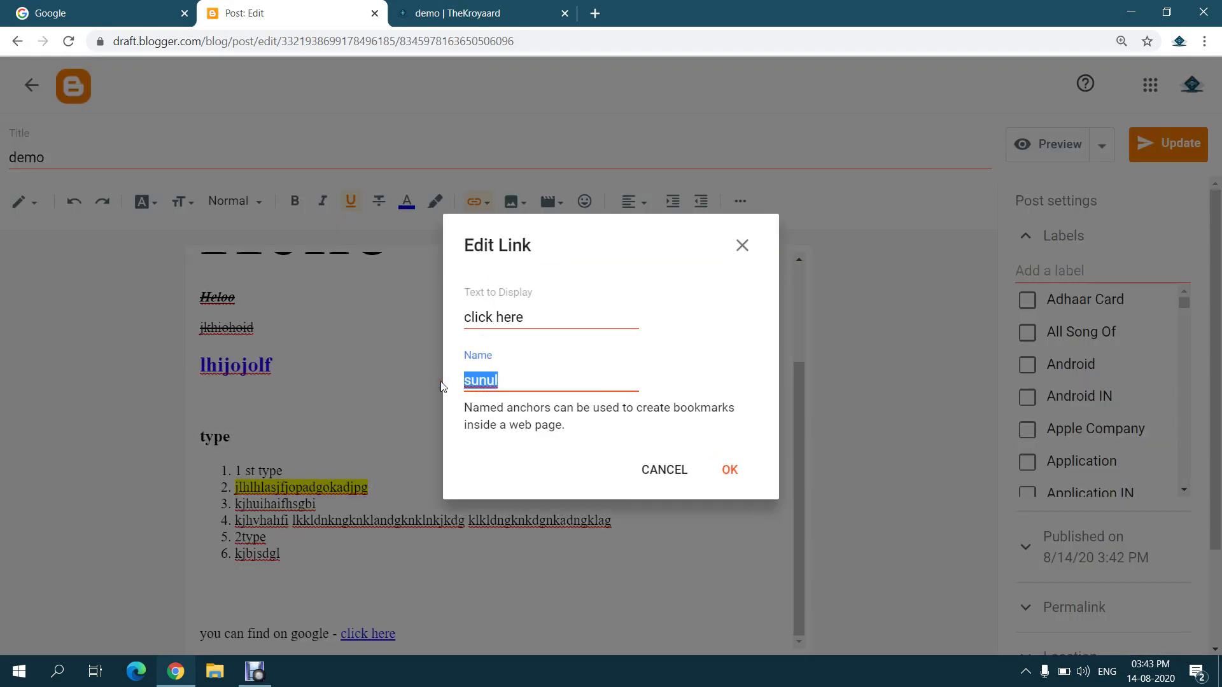
Search the blog's File Explorer page for the anchor name and open the demo post from the results
{"action": "left_click", "coordinate": [434, 5]}
{"action": "scroll", "coordinate": [490, 117], "scroll_direction": "up", "scroll_amount": 8}
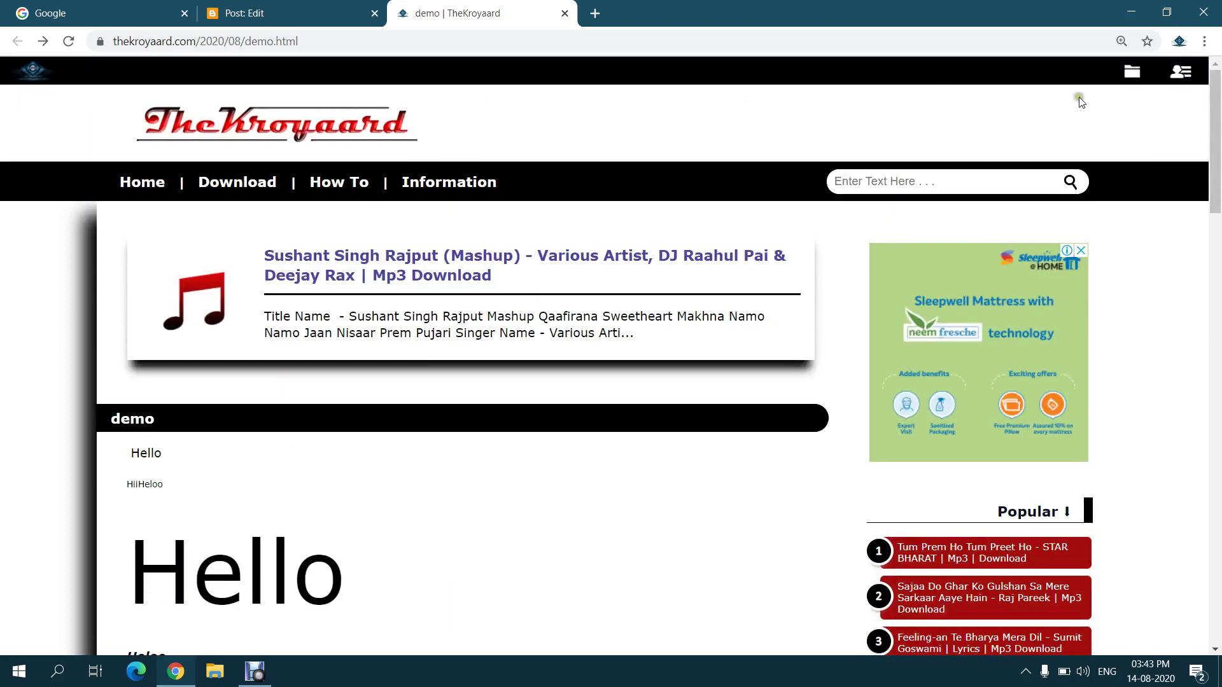
{"action": "left_click", "coordinate": [1132, 70]}
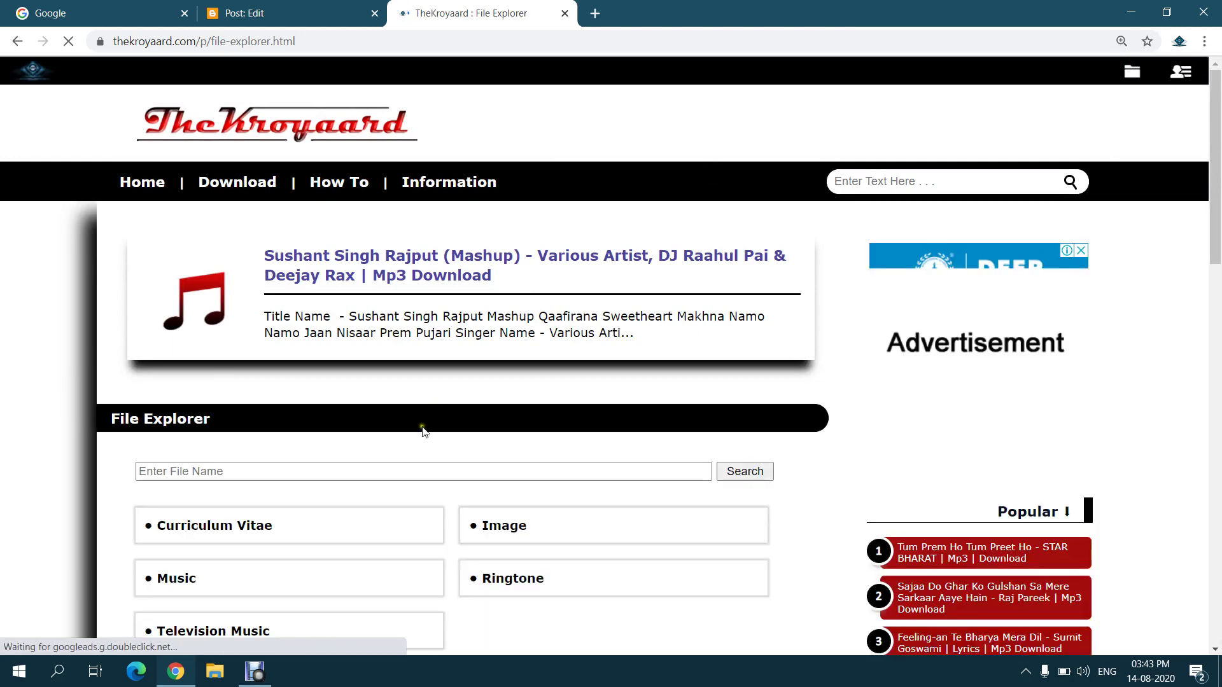
{"action": "left_click", "coordinate": [383, 471]}
{"action": "type", "text": "sunul"}
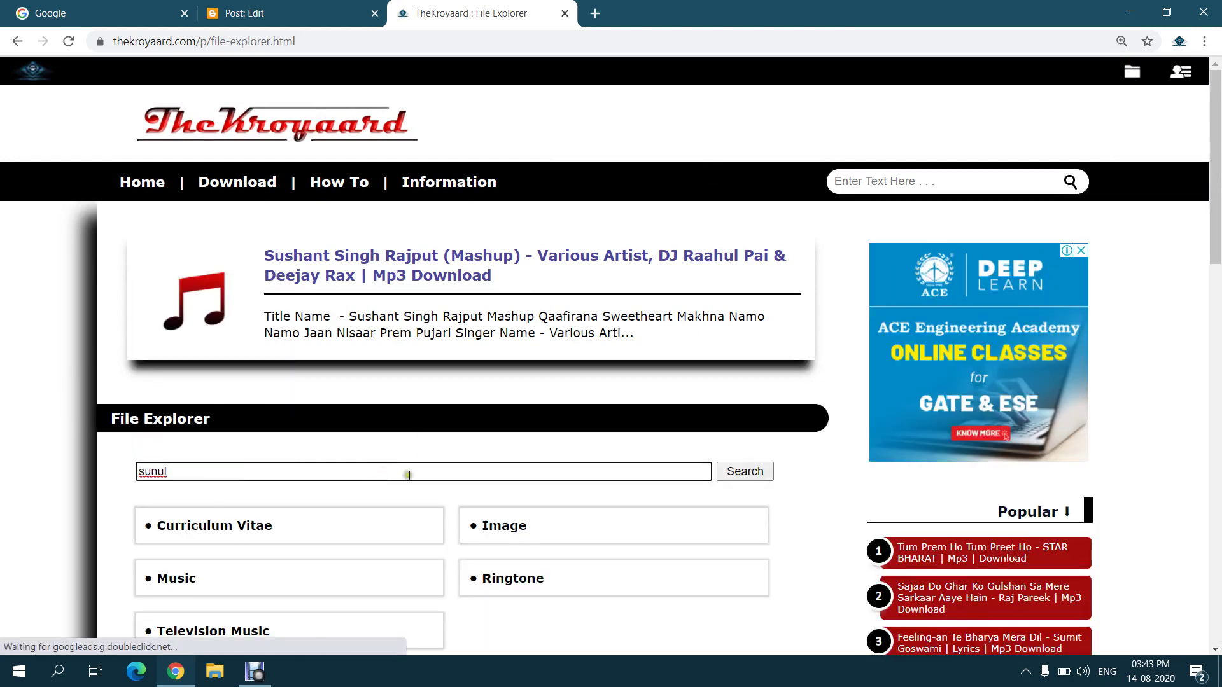
{"action": "left_click", "coordinate": [733, 469]}
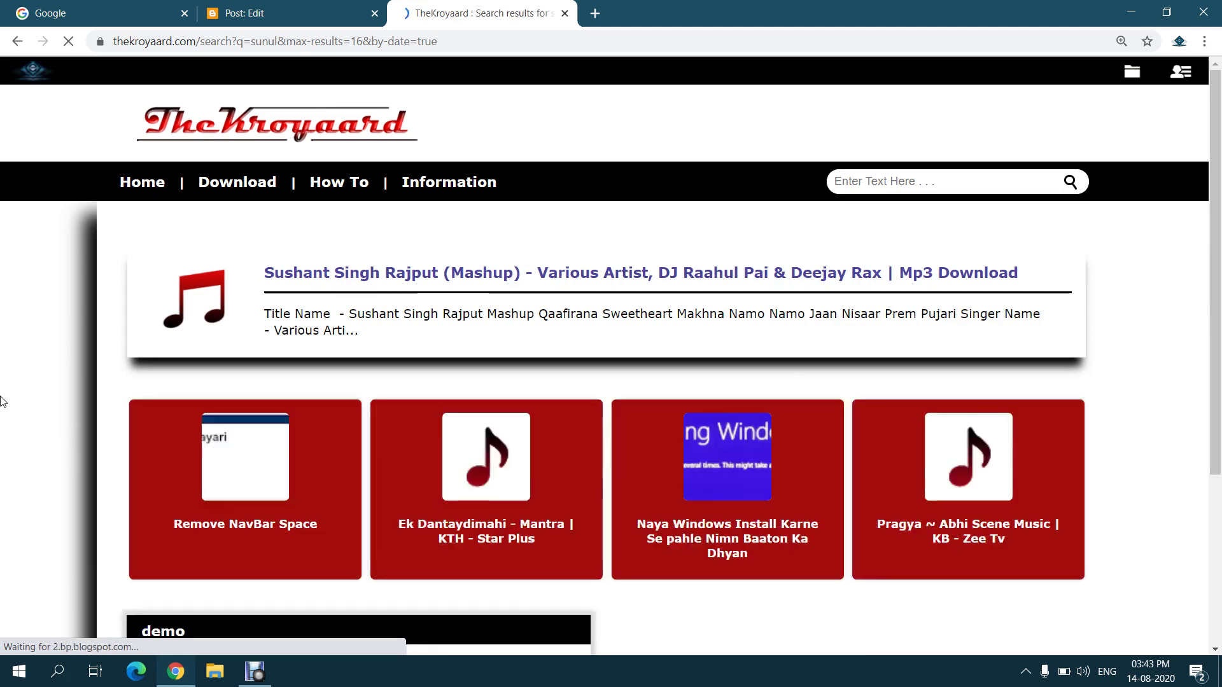
{"action": "scroll", "coordinate": [103, 386], "scroll_direction": "down", "scroll_amount": 3}
{"action": "left_click", "coordinate": [176, 388]}
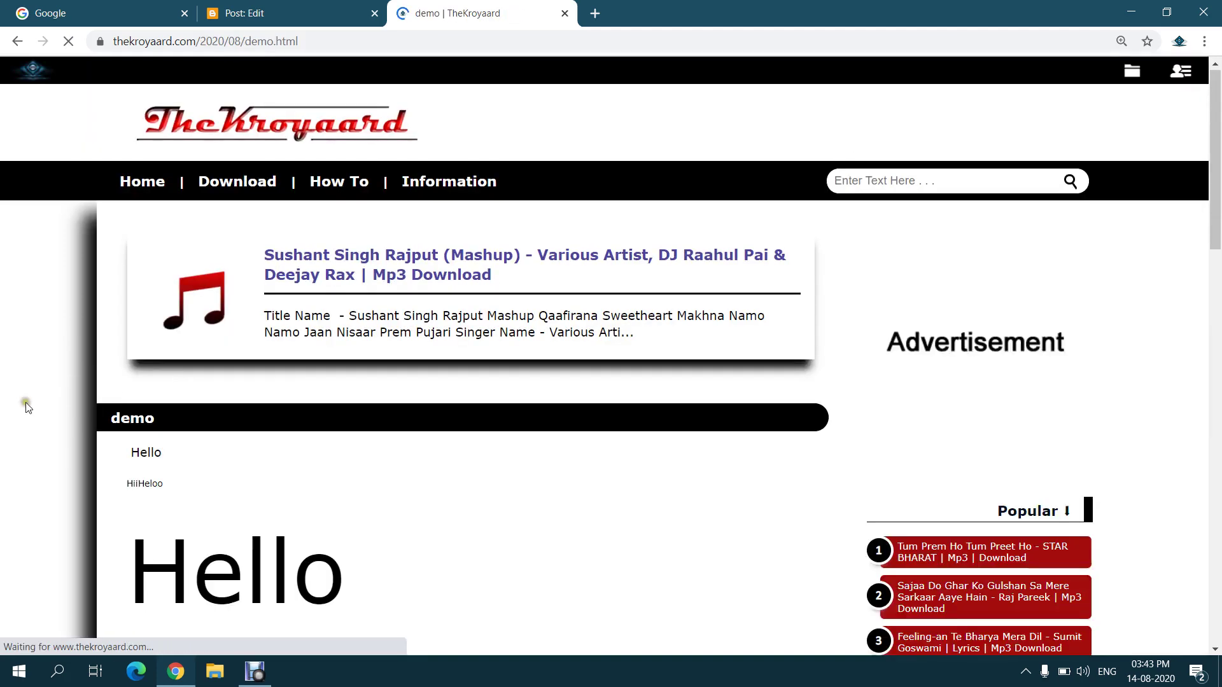
Search the text of the published demo post for the anchor name and look through the page
{"action": "scroll", "coordinate": [24, 404], "scroll_direction": "down", "scroll_amount": 4}
{"action": "key", "text": "ctrl+f"}
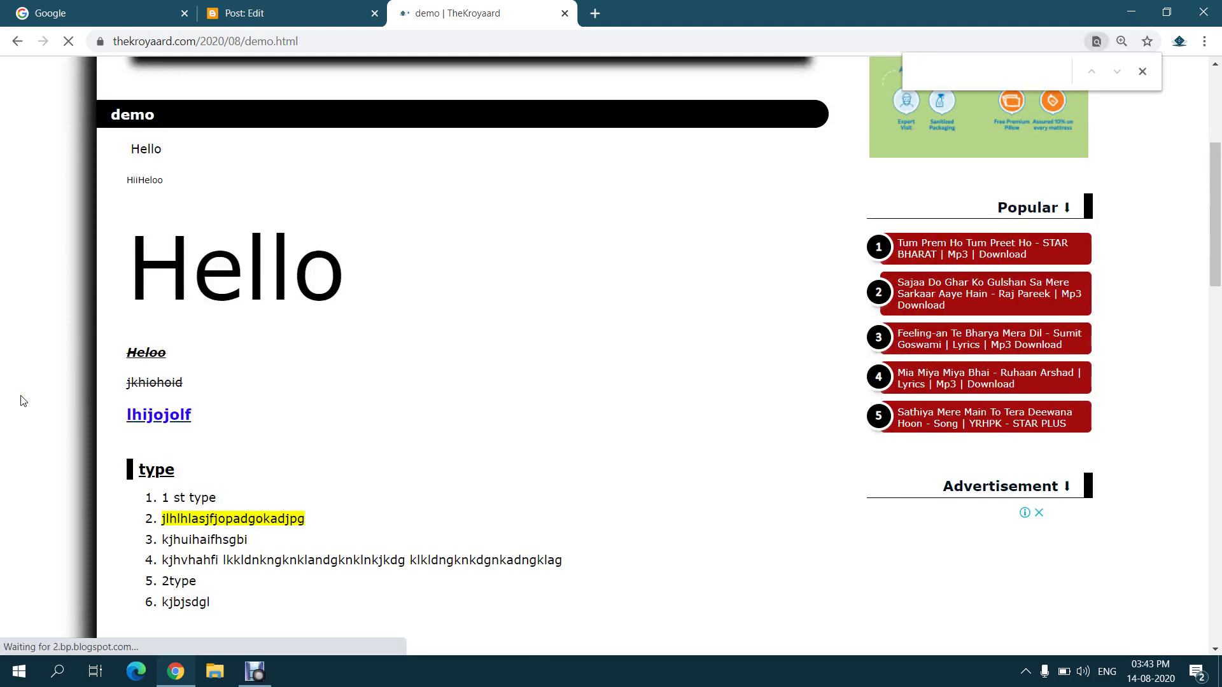
{"action": "type", "text": "sunul"}
{"action": "scroll", "coordinate": [352, 542], "scroll_direction": "down", "scroll_amount": 3}
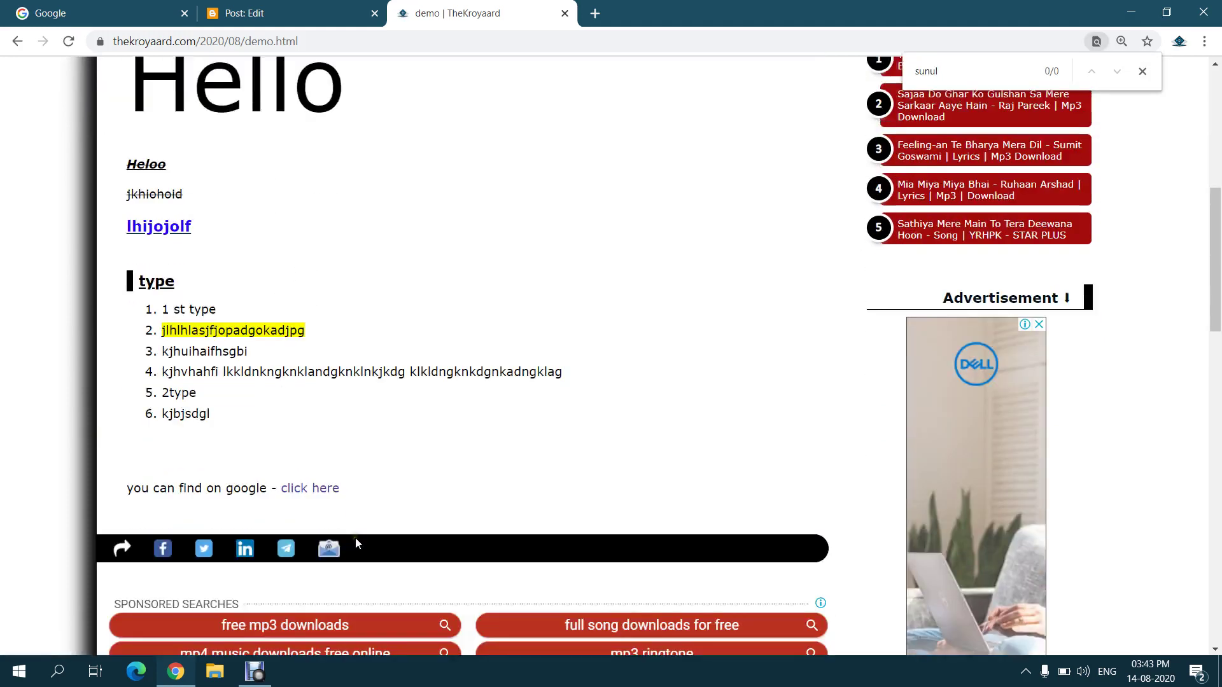
{"action": "scroll", "coordinate": [346, 443], "scroll_direction": "up", "scroll_amount": 1}
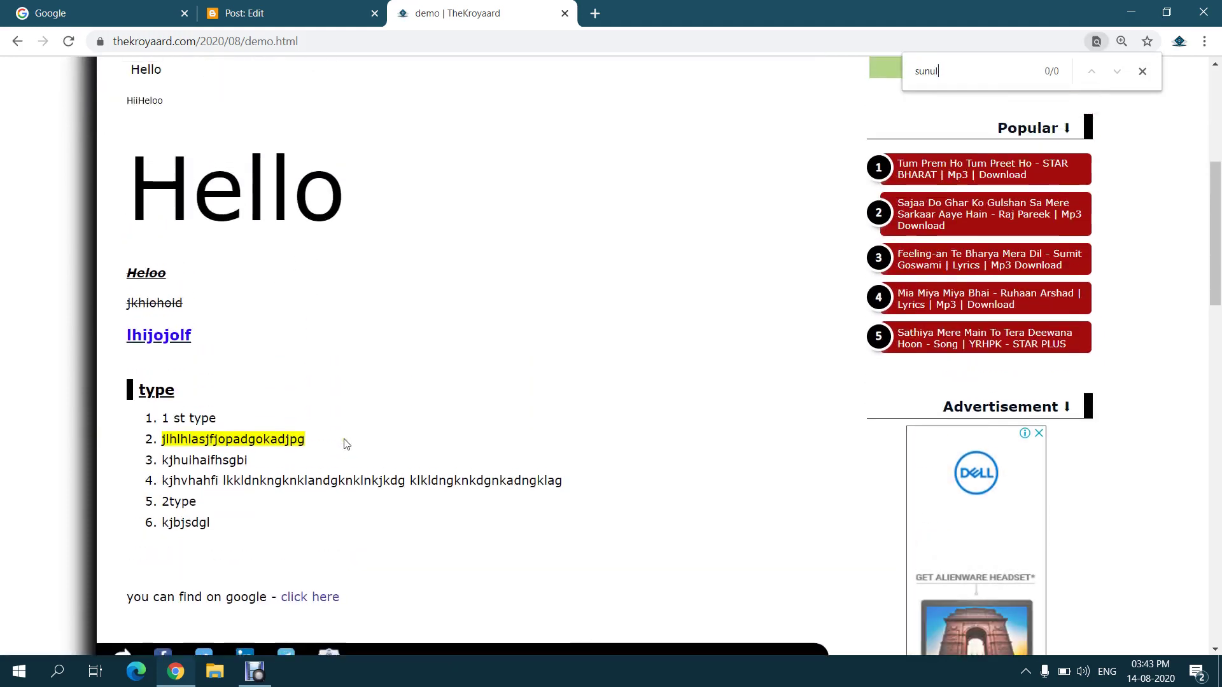
{"action": "scroll", "coordinate": [332, 518], "scroll_direction": "up", "scroll_amount": 6}
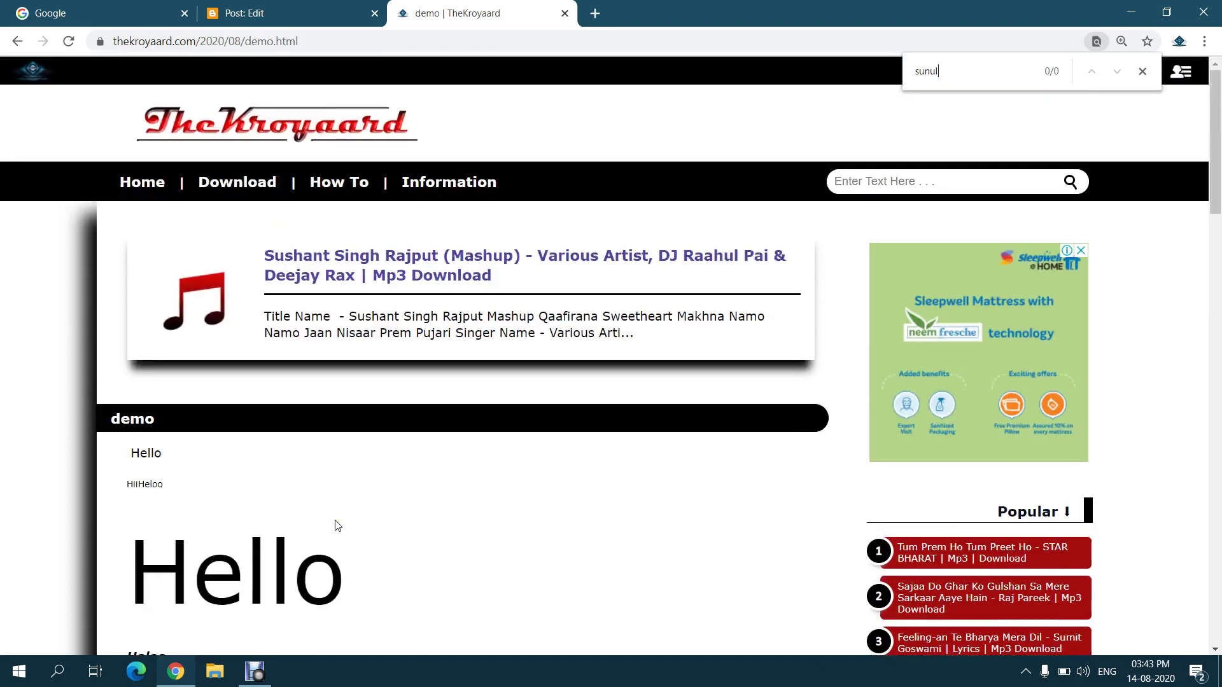
Close the link settings in the demo post's editor and open the dialog for adding an image by URL
{"action": "left_click", "coordinate": [352, 6]}
{"action": "left_click", "coordinate": [750, 244]}
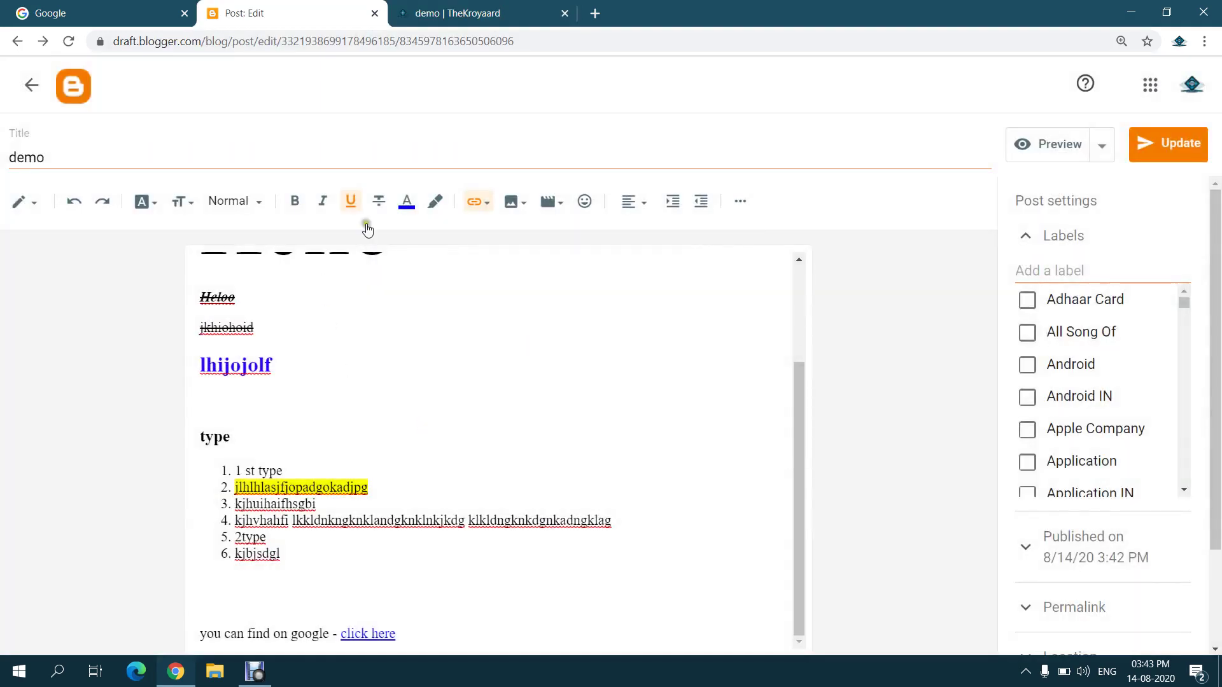
{"action": "left_click", "coordinate": [516, 202]}
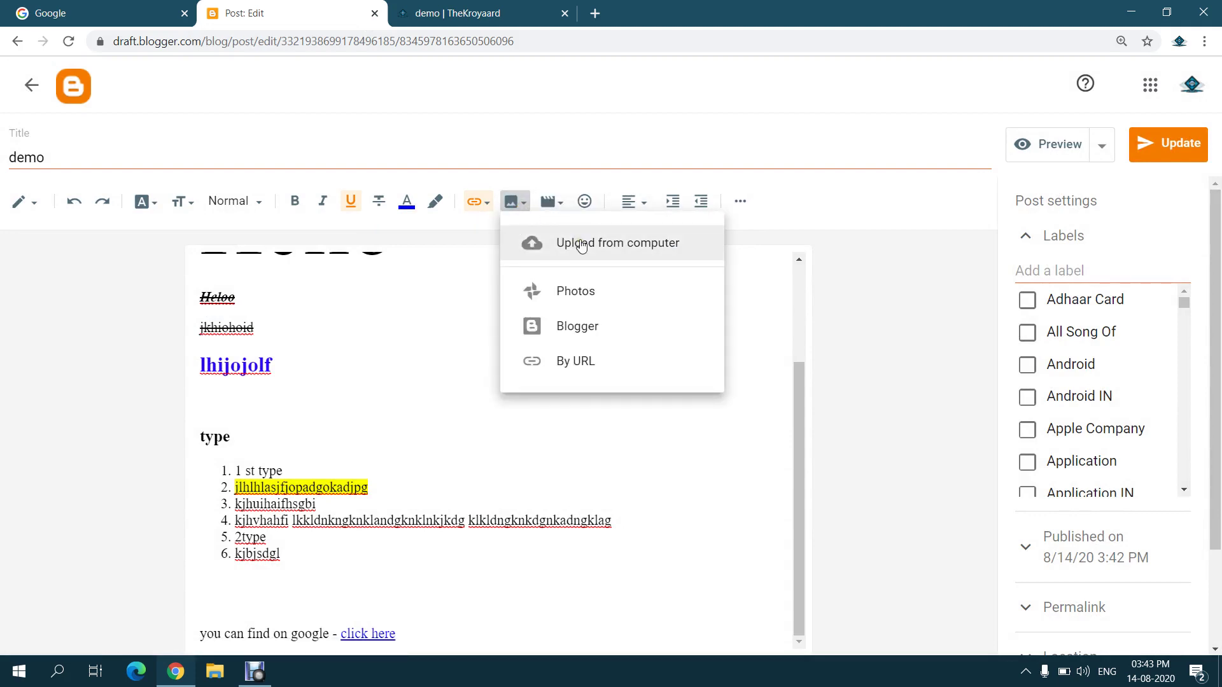
{"action": "left_click", "coordinate": [577, 296]}
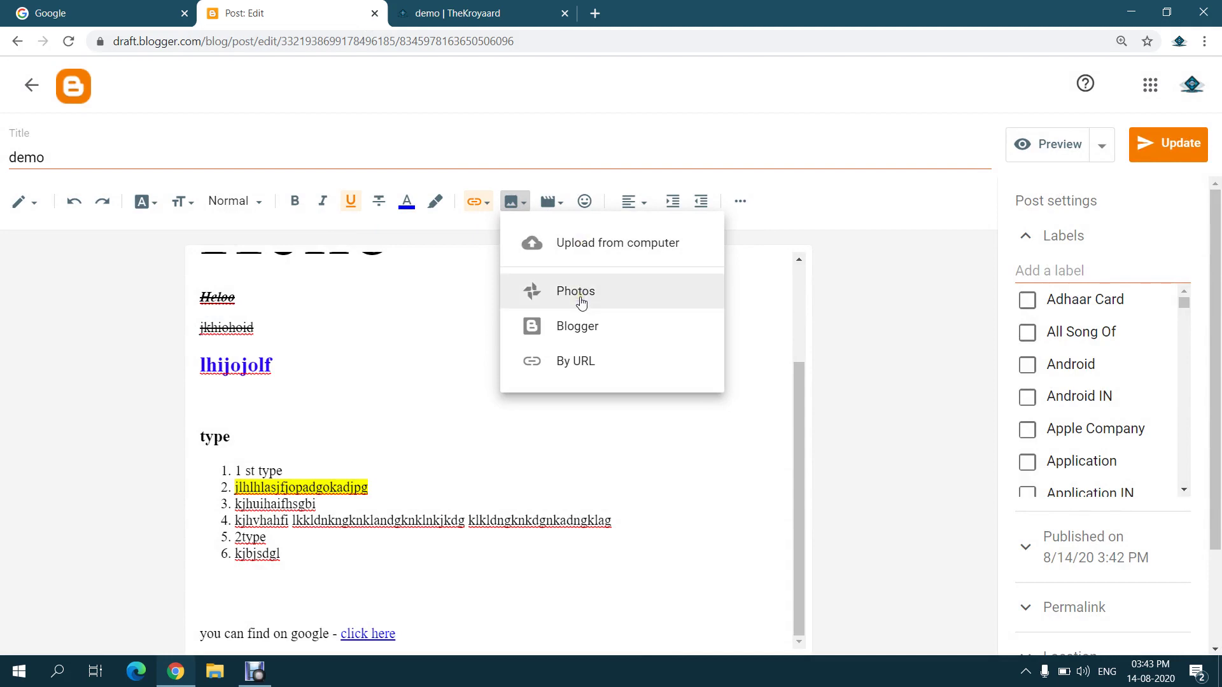
{"action": "left_click", "coordinate": [582, 325]}
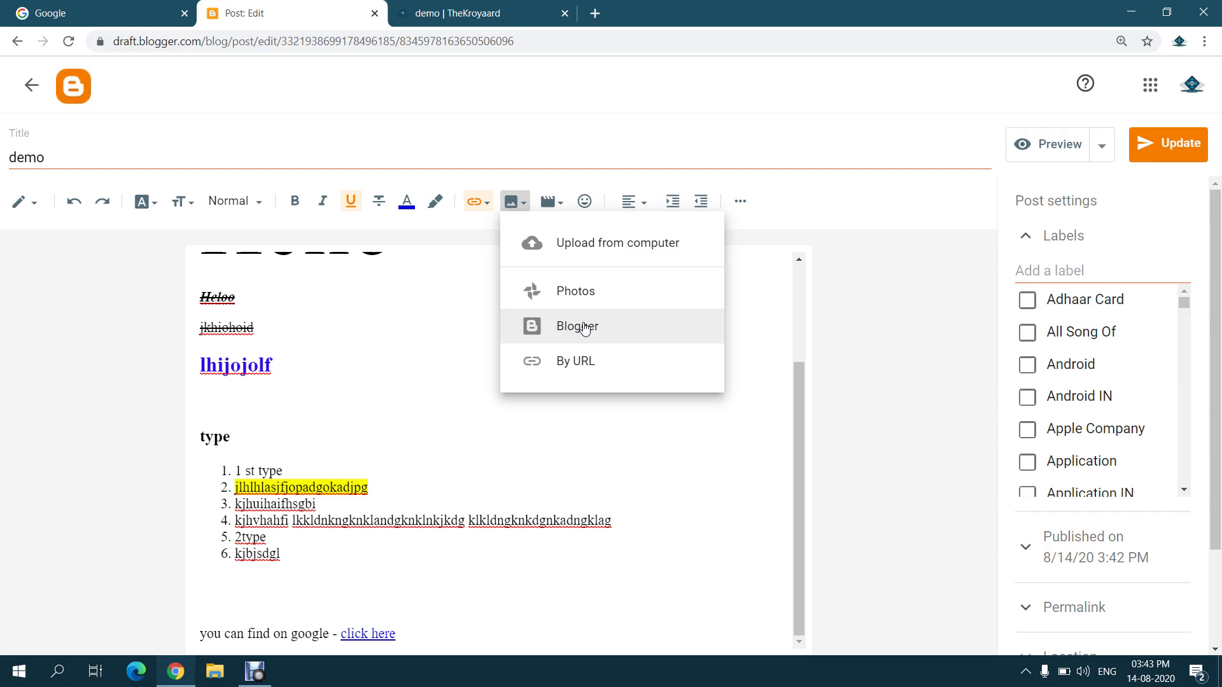
{"action": "left_click", "coordinate": [581, 354]}
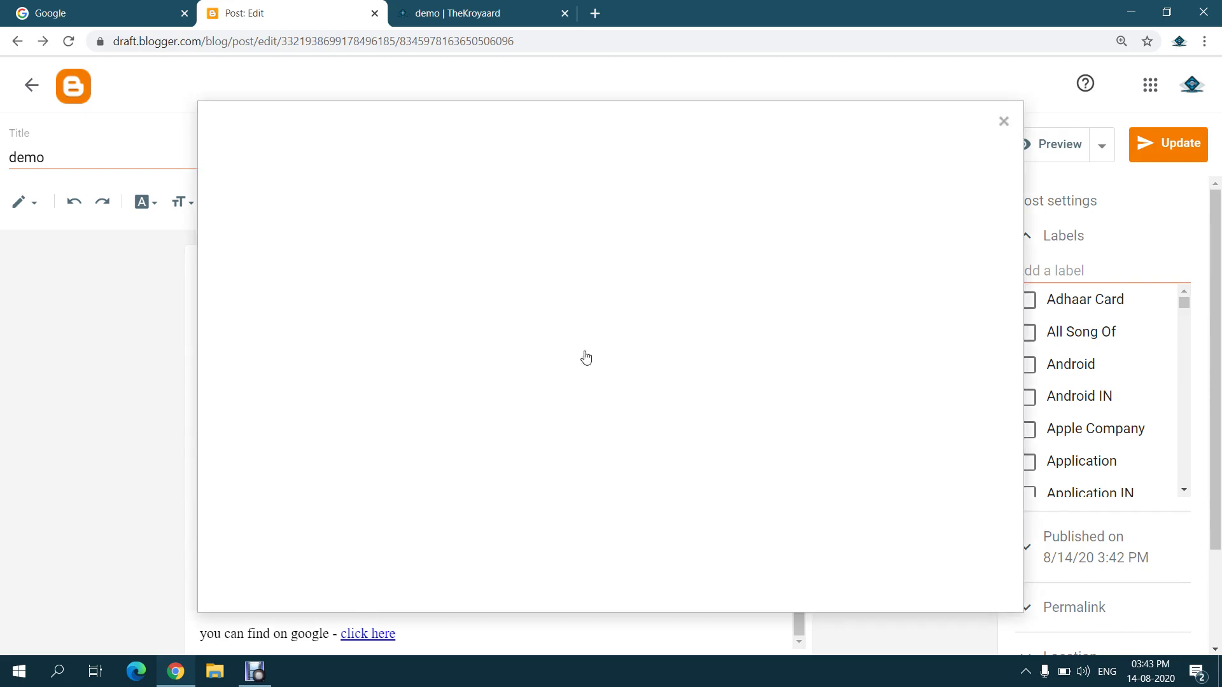
Open the blog's Sushant Singh Rajput (Mashup) post, view its music note image in a new tab and copy the image's URL
{"action": "left_click", "coordinate": [490, 8]}
{"action": "scroll", "coordinate": [648, 381], "scroll_direction": "down", "scroll_amount": 5}
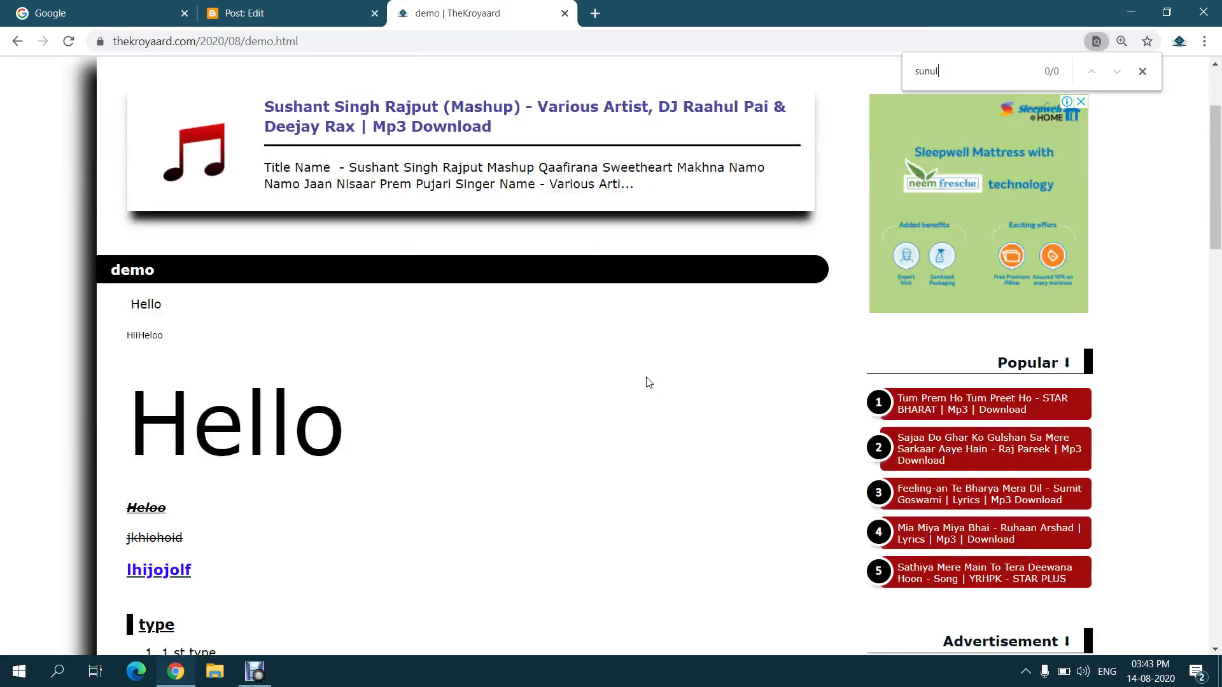
{"action": "scroll", "coordinate": [648, 380], "scroll_direction": "up", "scroll_amount": 3}
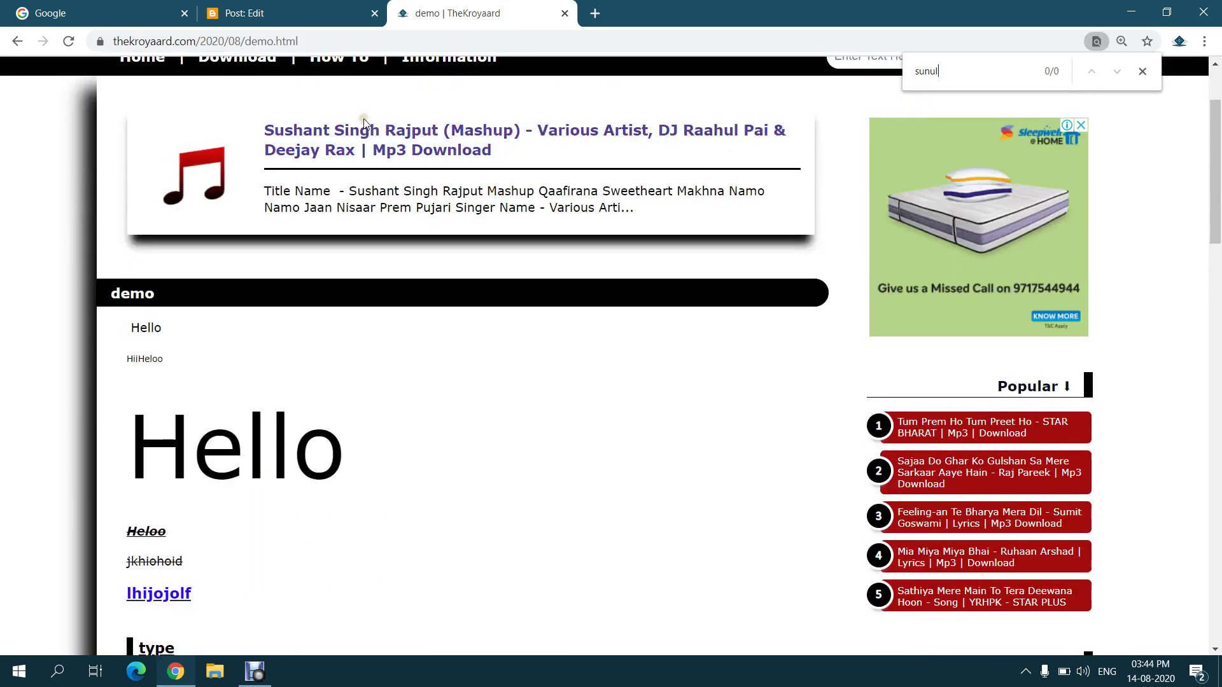
{"action": "left_click", "coordinate": [360, 134]}
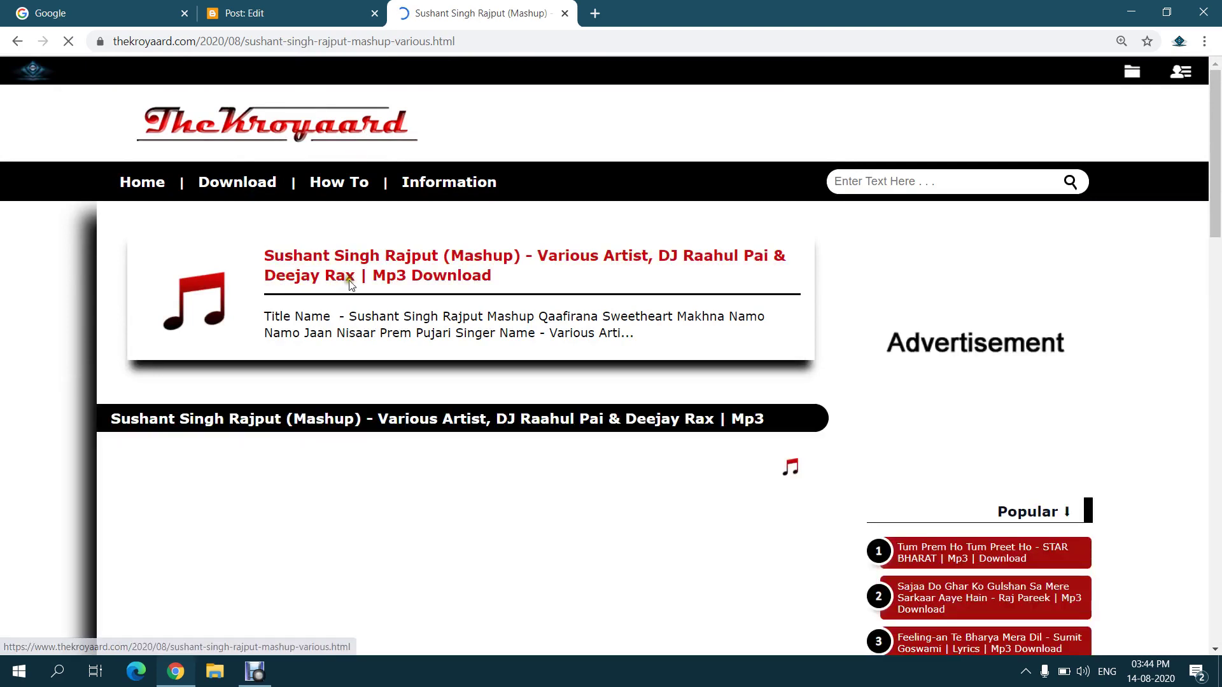
{"action": "right_click", "coordinate": [795, 466]}
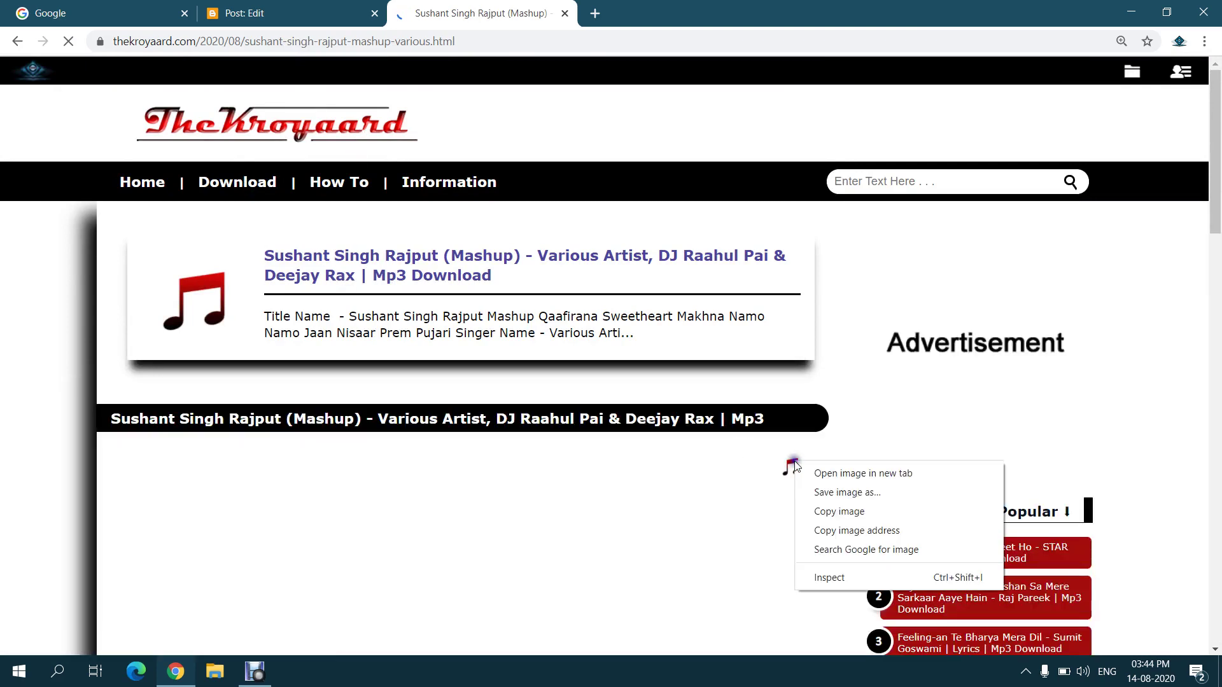
{"action": "left_click", "coordinate": [821, 472]}
{"action": "left_click", "coordinate": [652, 8]}
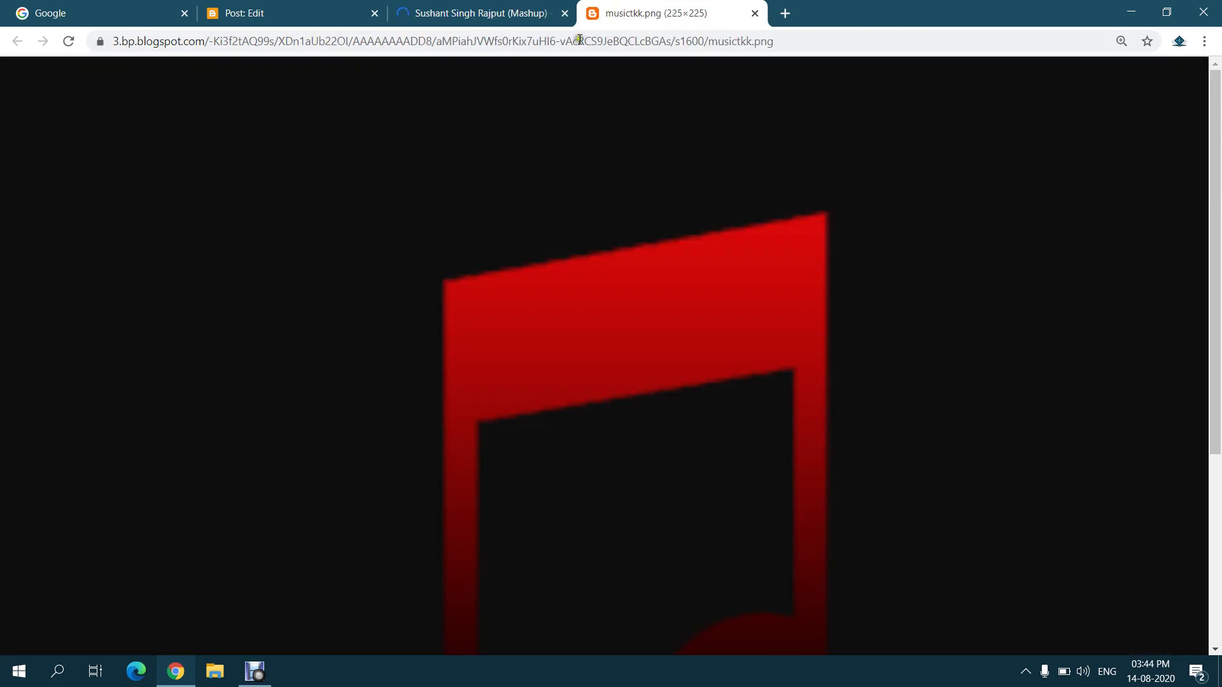
{"action": "left_click", "coordinate": [577, 42]}
Insert the musictkk.png music note image into the demo post from its copied URL
{"action": "left_click", "coordinate": [347, 8]}
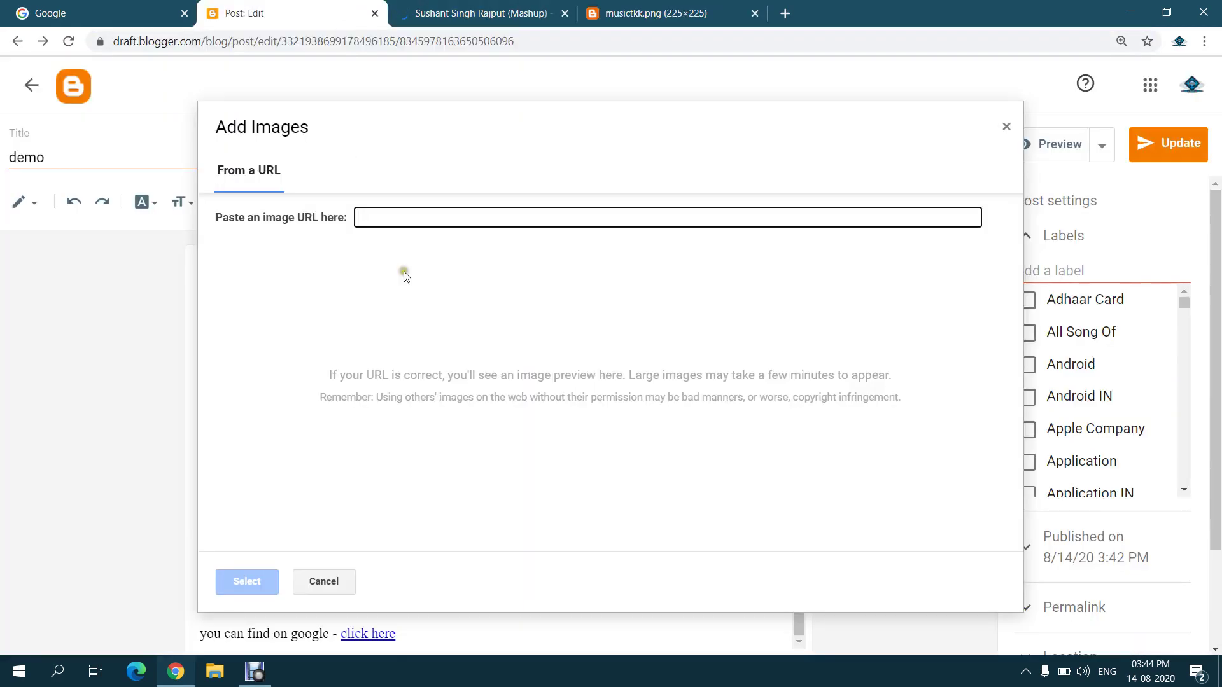
{"action": "type", "text": "https://1.bp.blogspot.com/-Ki3f2tAQ99s/XDn1aUb22OI/AAAAAAAADD8/aMPiahJVWfs0rKix7uHI6-vAcRCS9JeBQCLcBGAs/s1600/musictkk.png"}
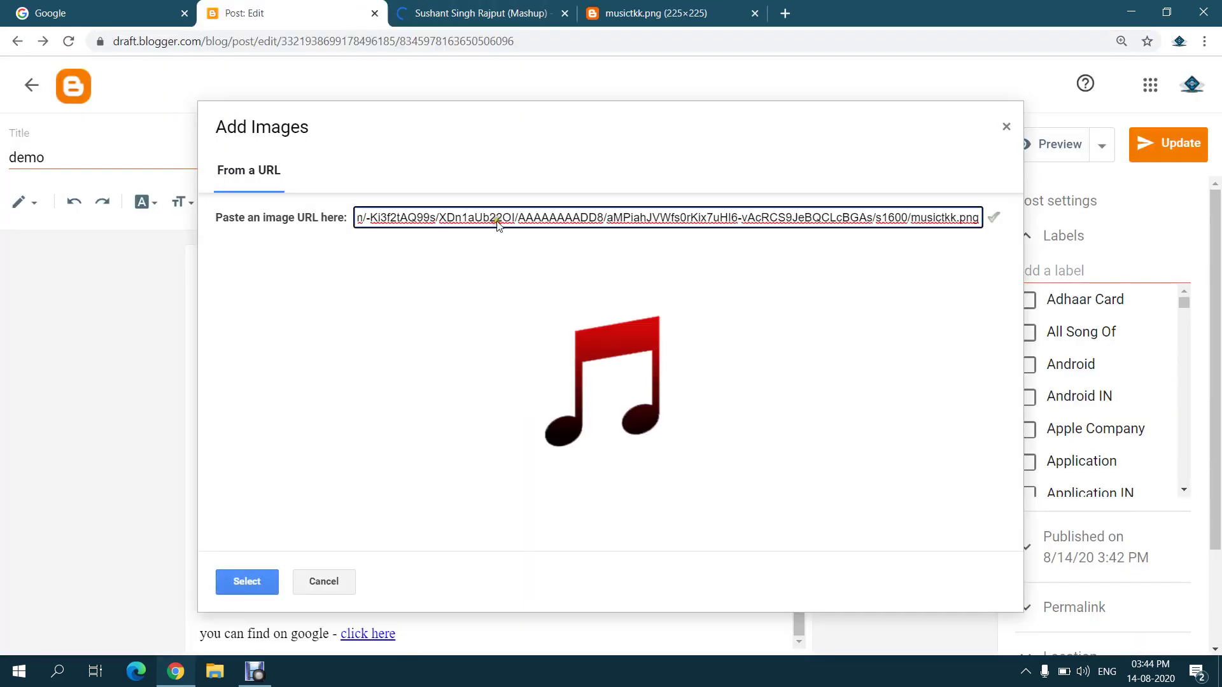
{"action": "left_click", "coordinate": [263, 579]}
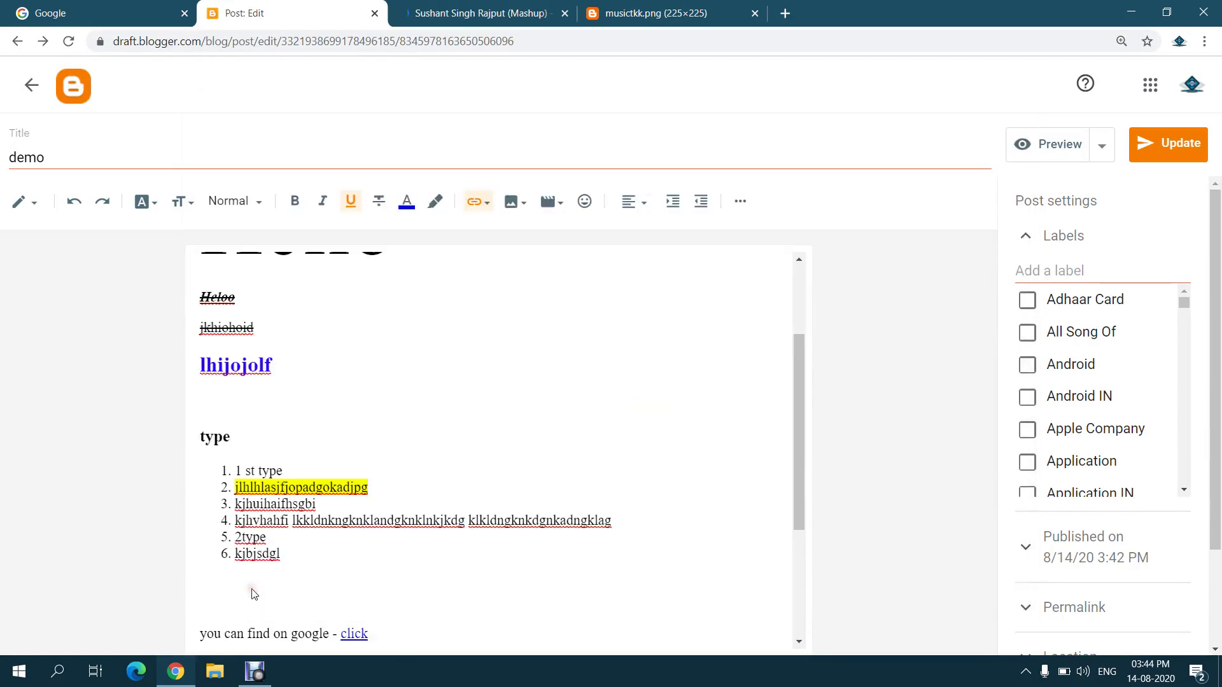
{"action": "scroll", "coordinate": [483, 425], "scroll_direction": "down", "scroll_amount": 3}
{"action": "scroll", "coordinate": [451, 445], "scroll_direction": "up", "scroll_amount": 5}
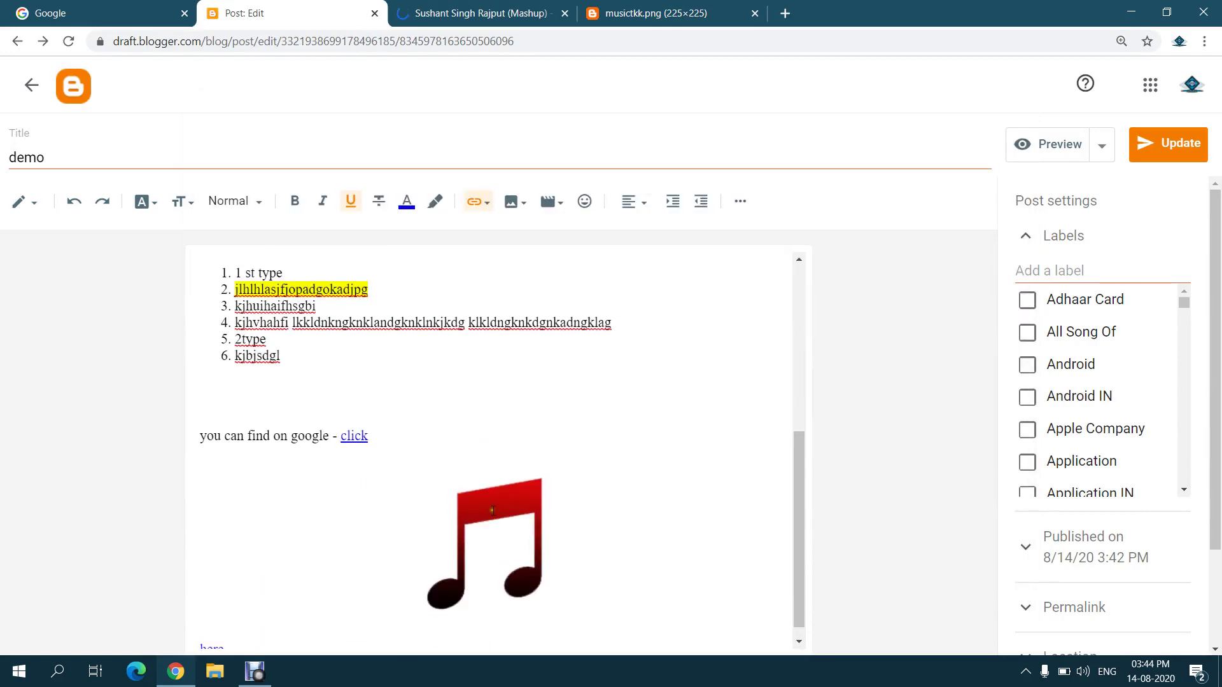
View the dialog for uploading post images from the computer and close it without adding a file
{"action": "left_click", "coordinate": [510, 203]}
{"action": "left_click", "coordinate": [554, 242]}
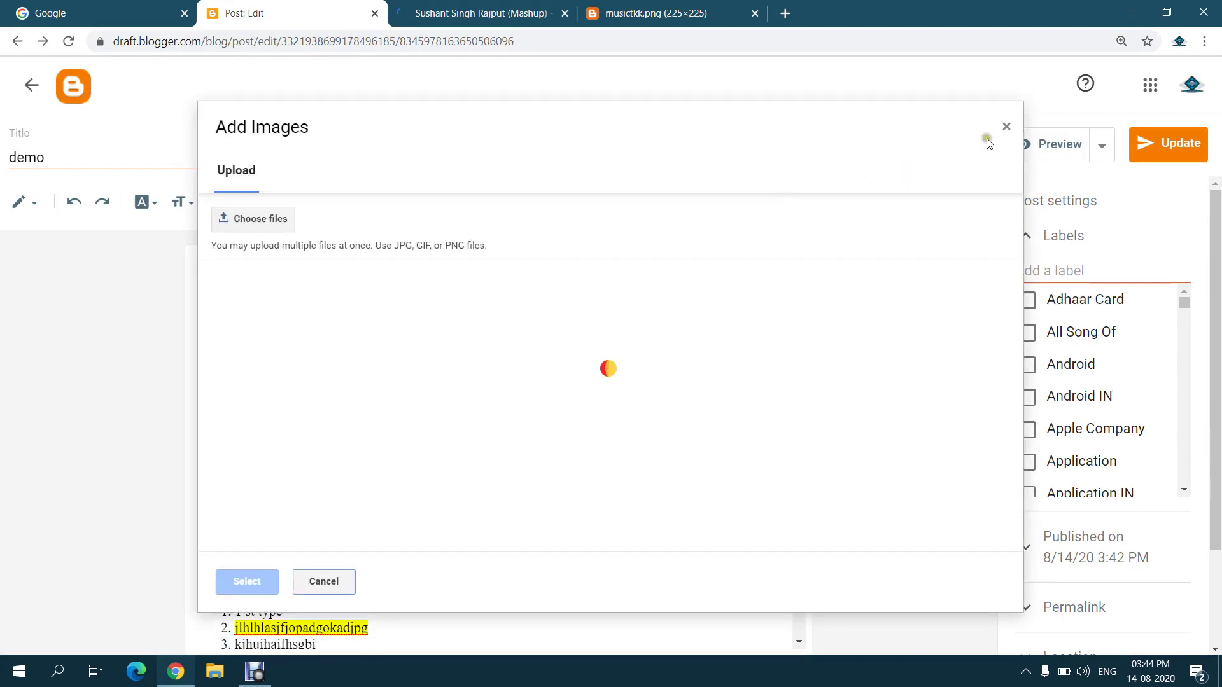
{"action": "left_click", "coordinate": [1004, 127]}
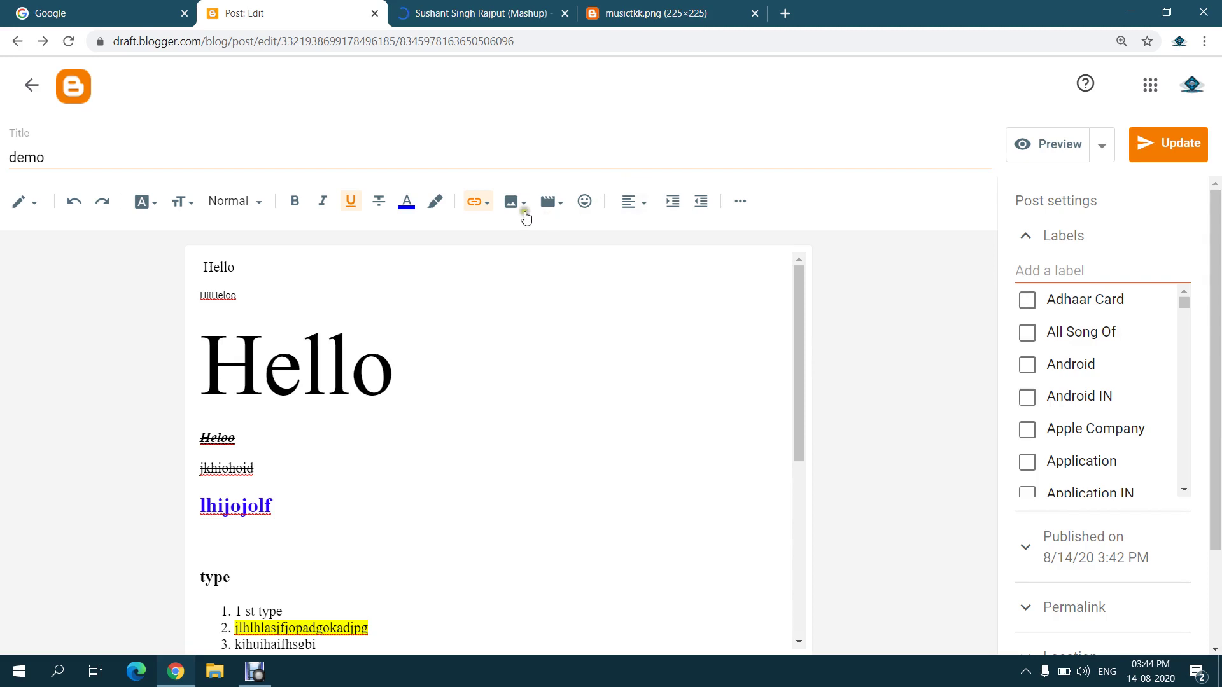
View the video insertion options, and browse the Emoji, Latin and Modifier sets of special characters without inserting any
{"action": "left_click", "coordinate": [549, 201]}
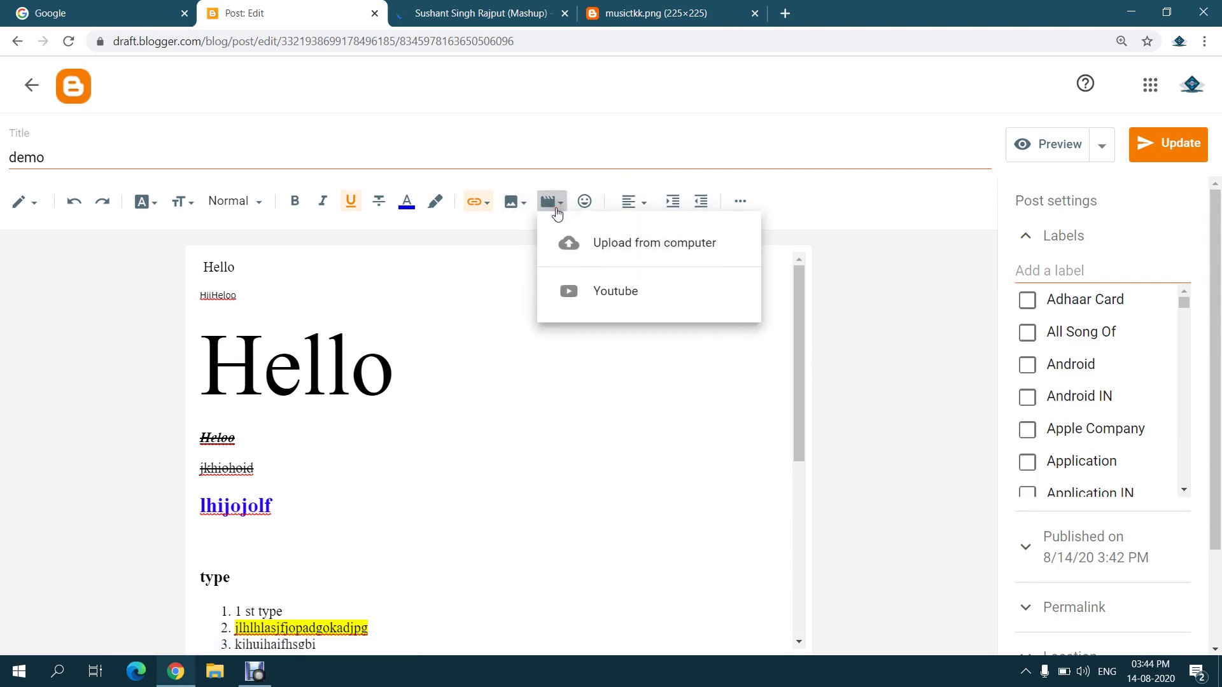
{"action": "left_click", "coordinate": [659, 142]}
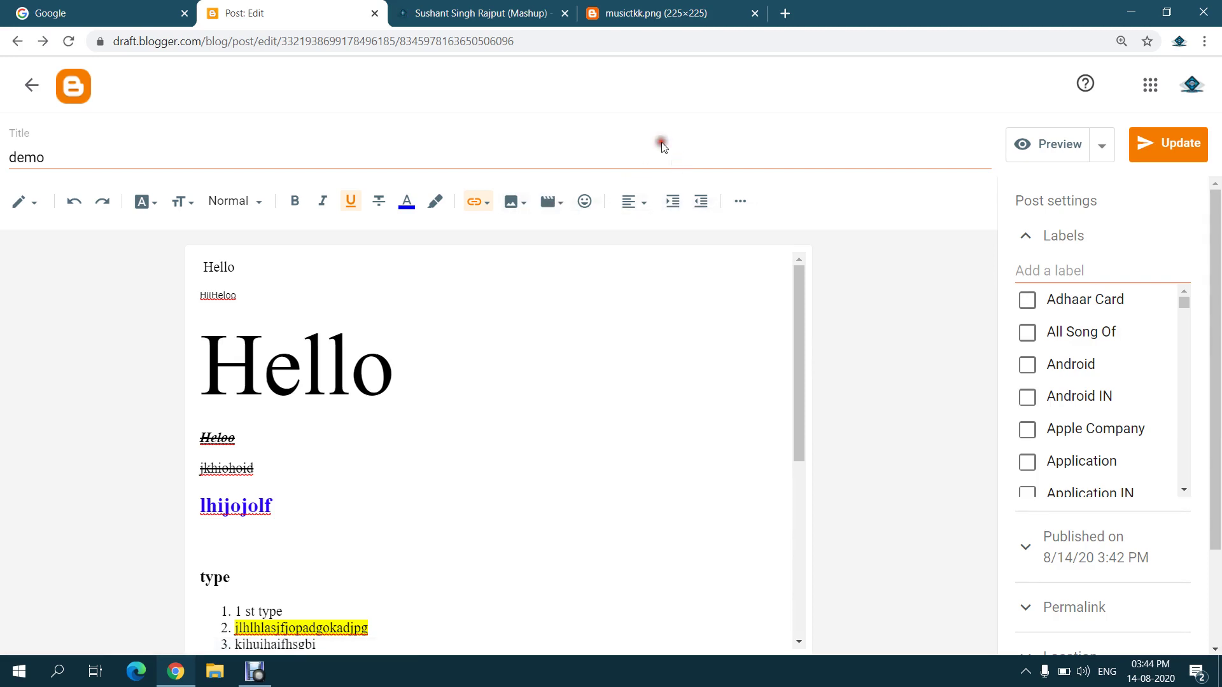
{"action": "left_click", "coordinate": [580, 201]}
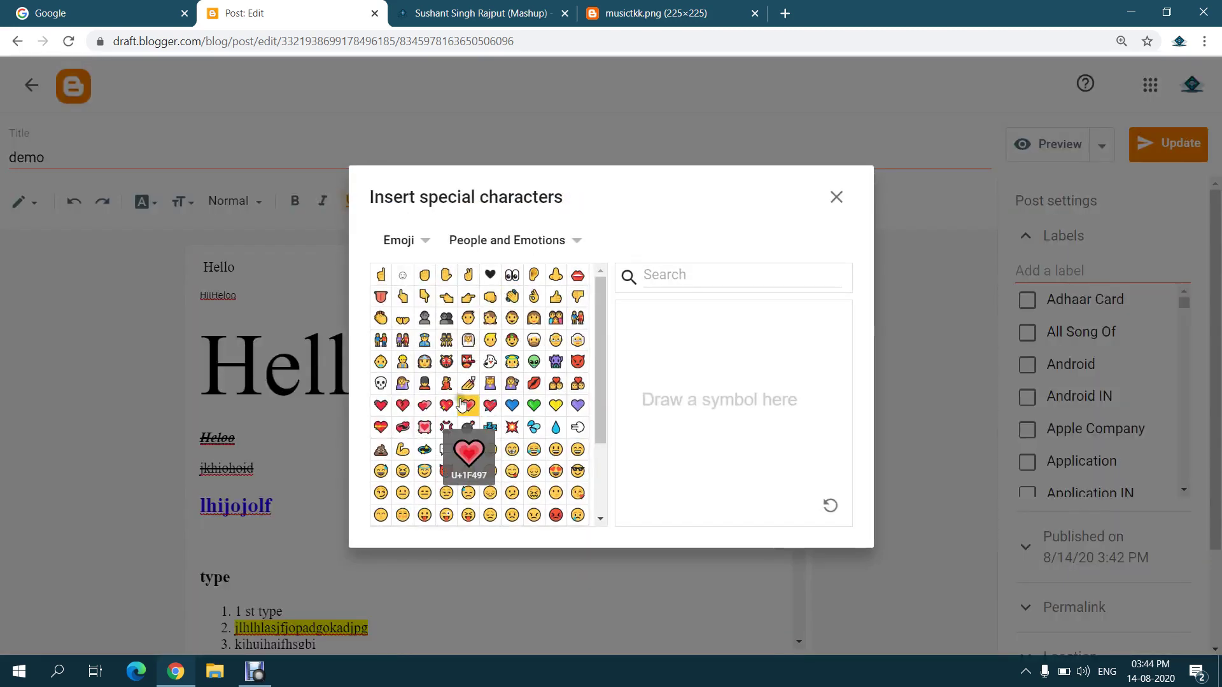
{"action": "scroll", "coordinate": [465, 382], "scroll_direction": "down", "scroll_amount": 3}
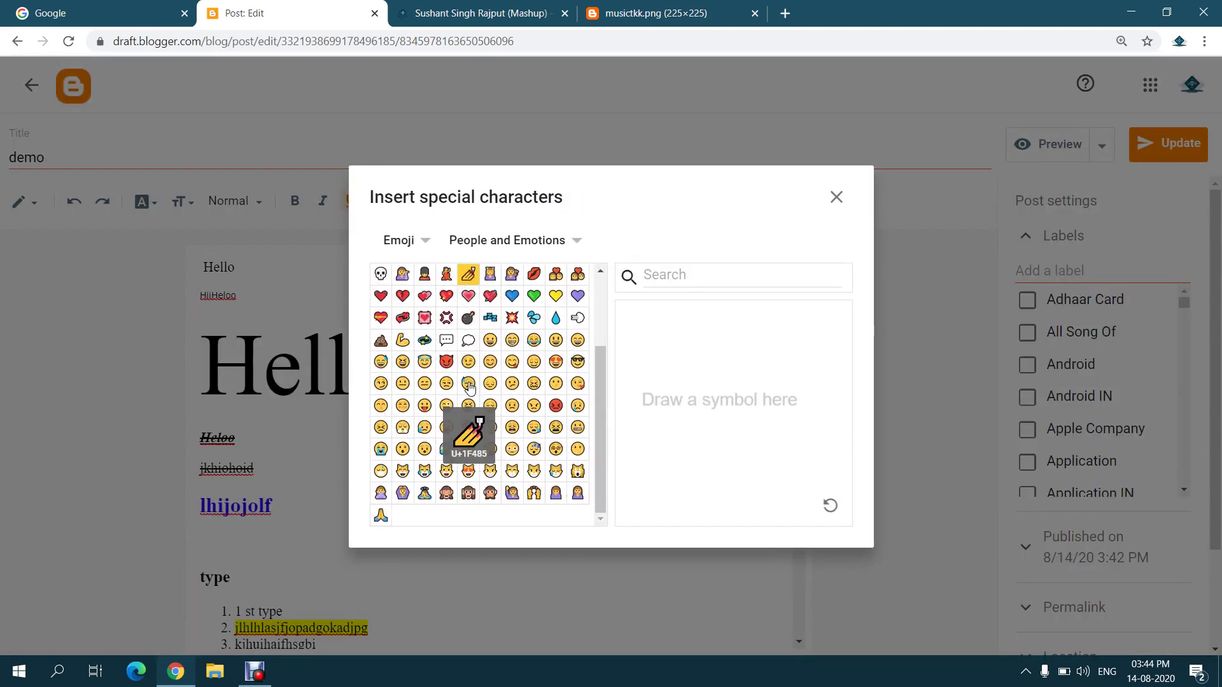
{"action": "left_click", "coordinate": [425, 244]}
{"action": "left_click", "coordinate": [420, 272]}
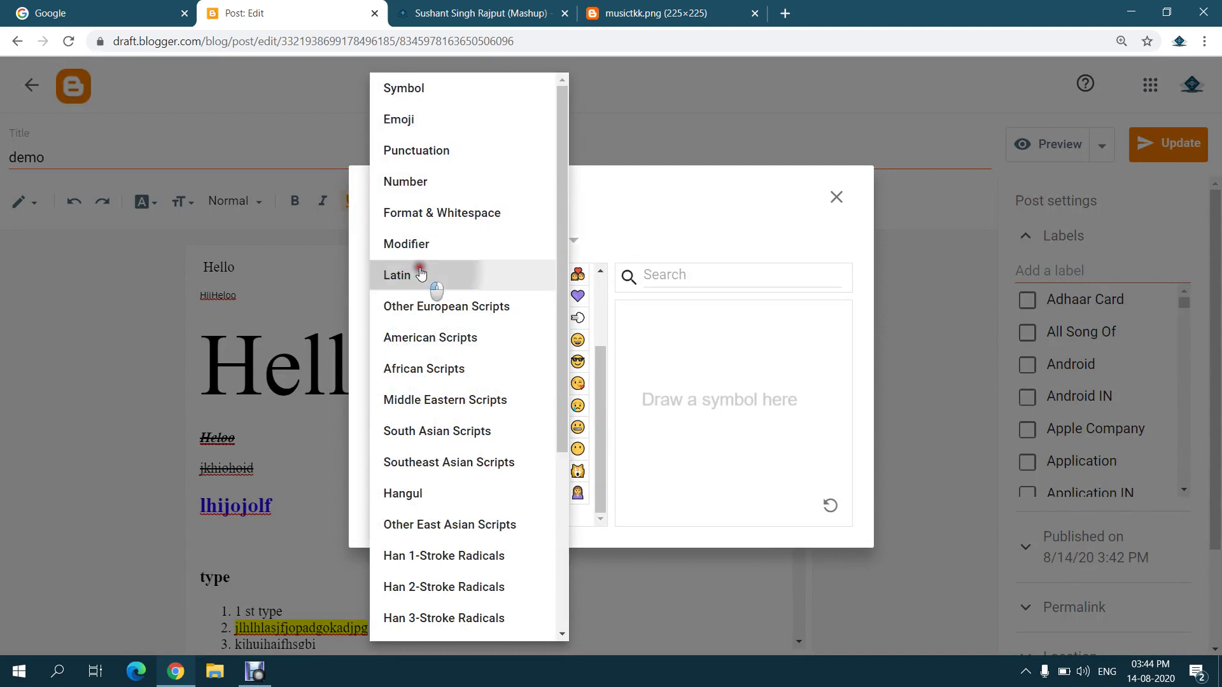
{"action": "left_click", "coordinate": [416, 247]}
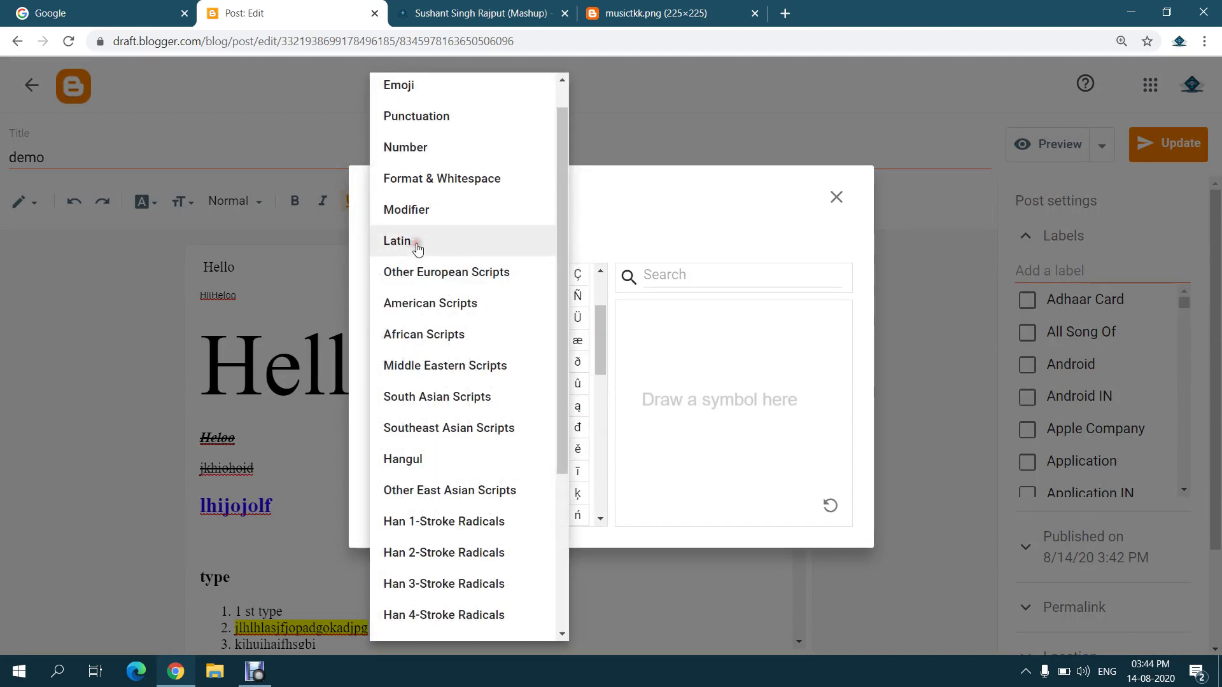
{"action": "left_click", "coordinate": [411, 216]}
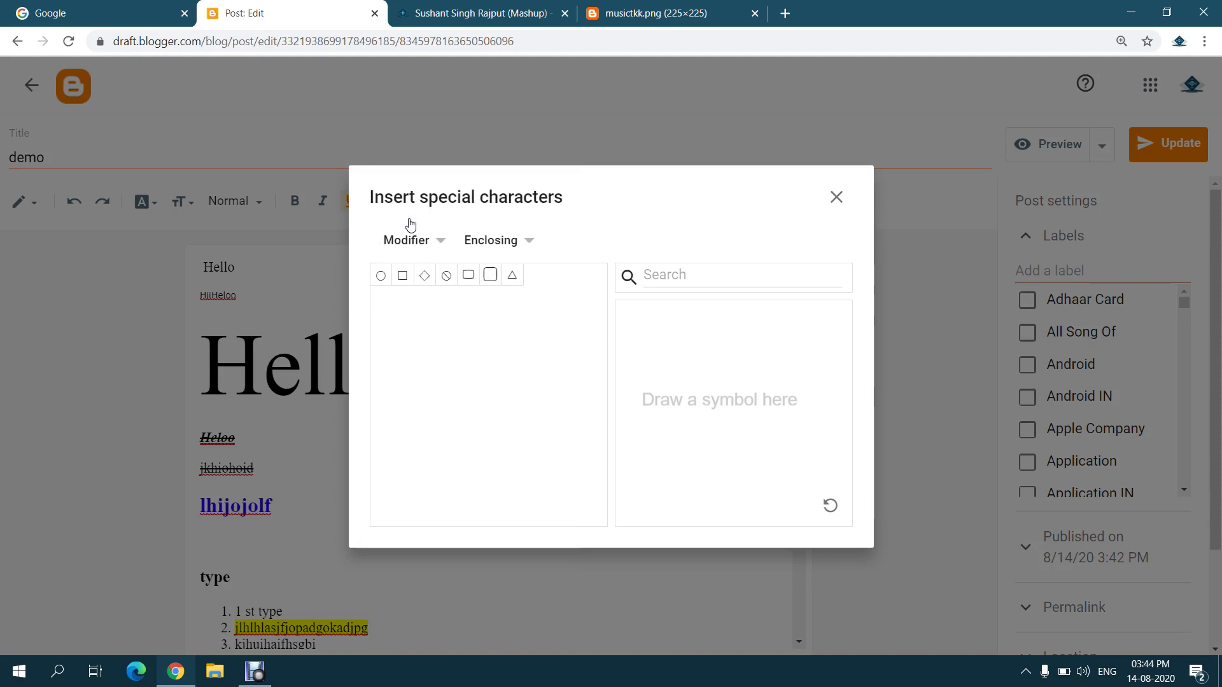
{"action": "left_click", "coordinate": [836, 197]}
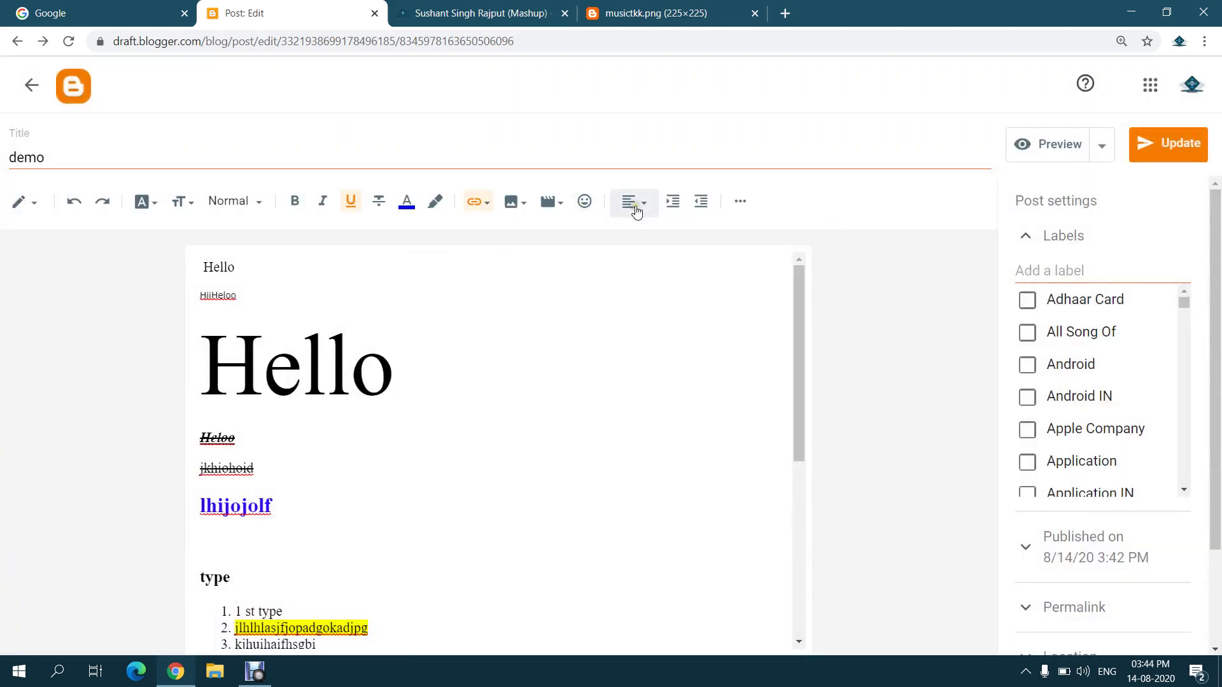
Right-align the large "Hello" line in the demo post
{"action": "left_click", "coordinate": [649, 212]}
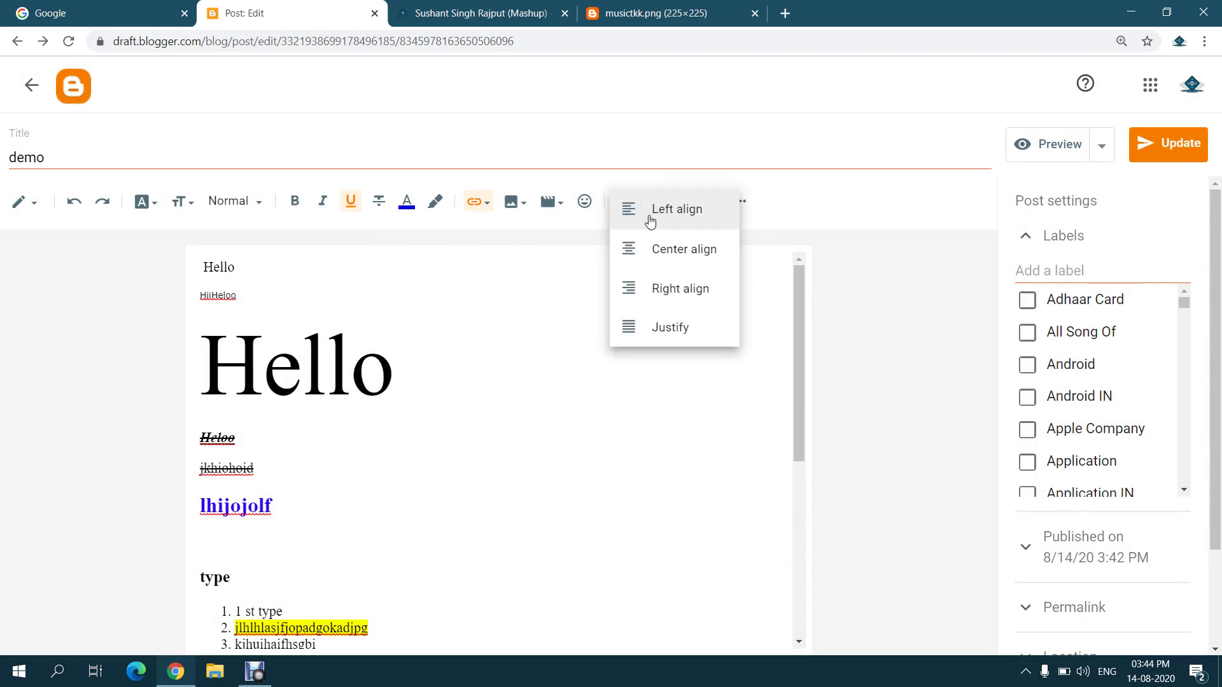
{"action": "left_click", "coordinate": [662, 251]}
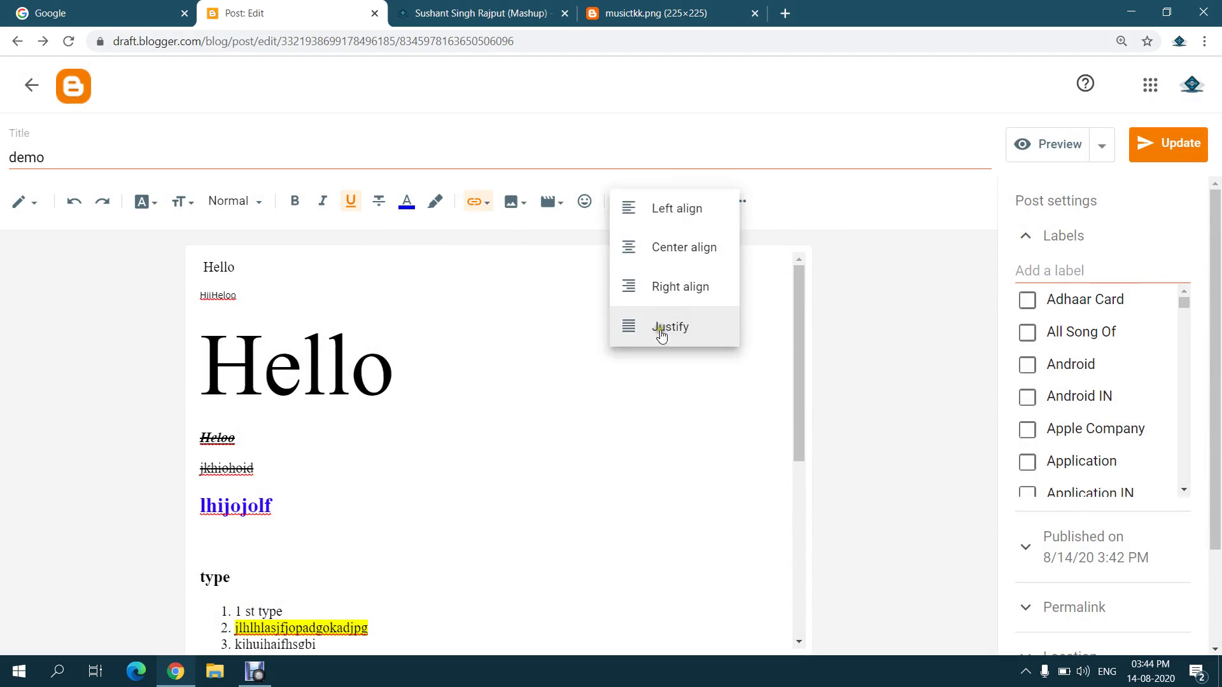
{"action": "double_click", "coordinate": [334, 374]}
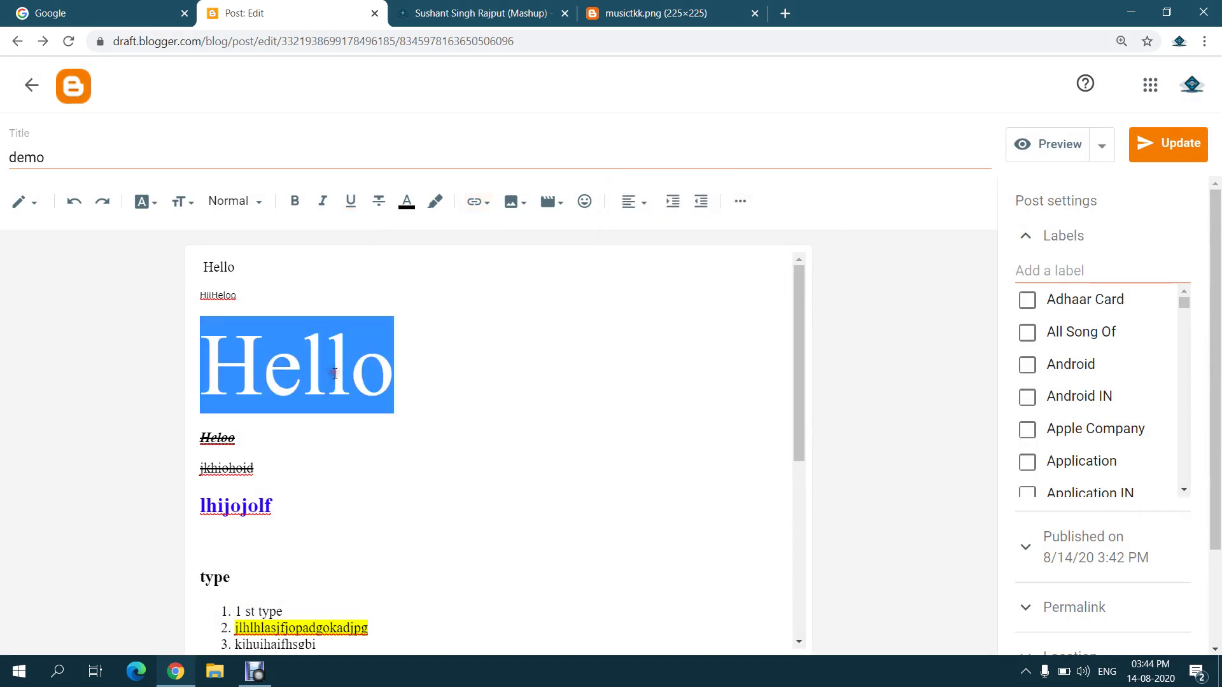
{"action": "left_click", "coordinate": [631, 202]}
{"action": "left_click", "coordinate": [673, 291]}
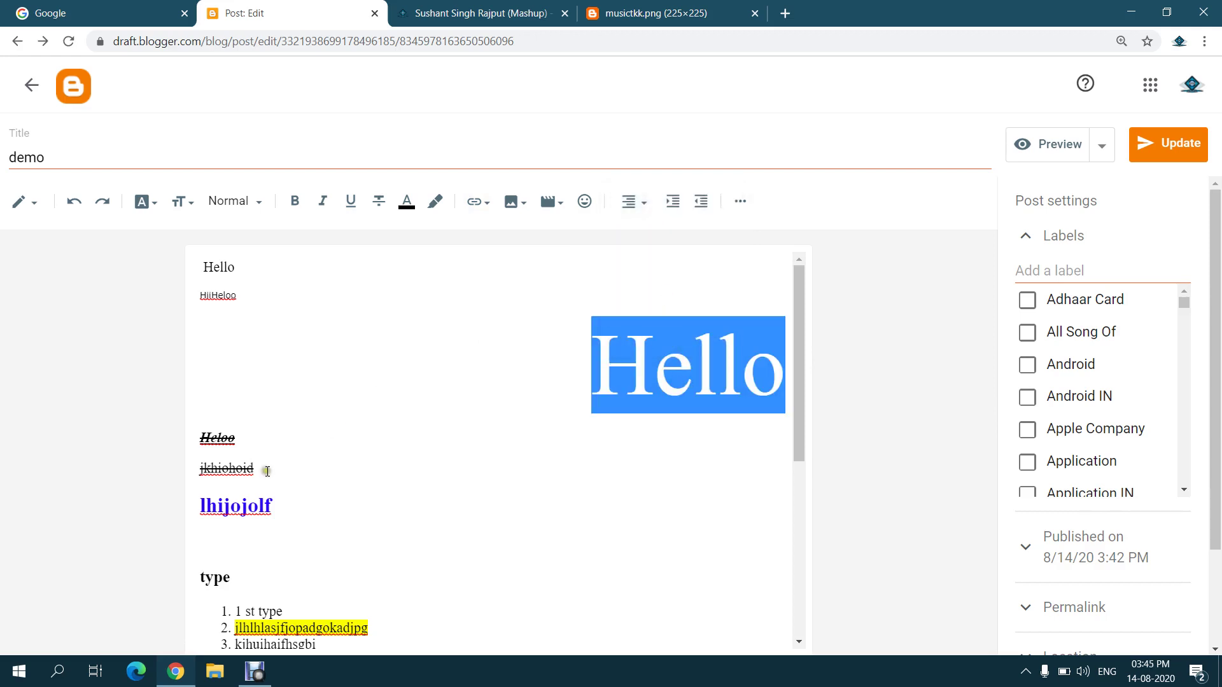
Center the blue "lhijojolf" heading in the demo post
{"action": "double_click", "coordinate": [240, 507]}
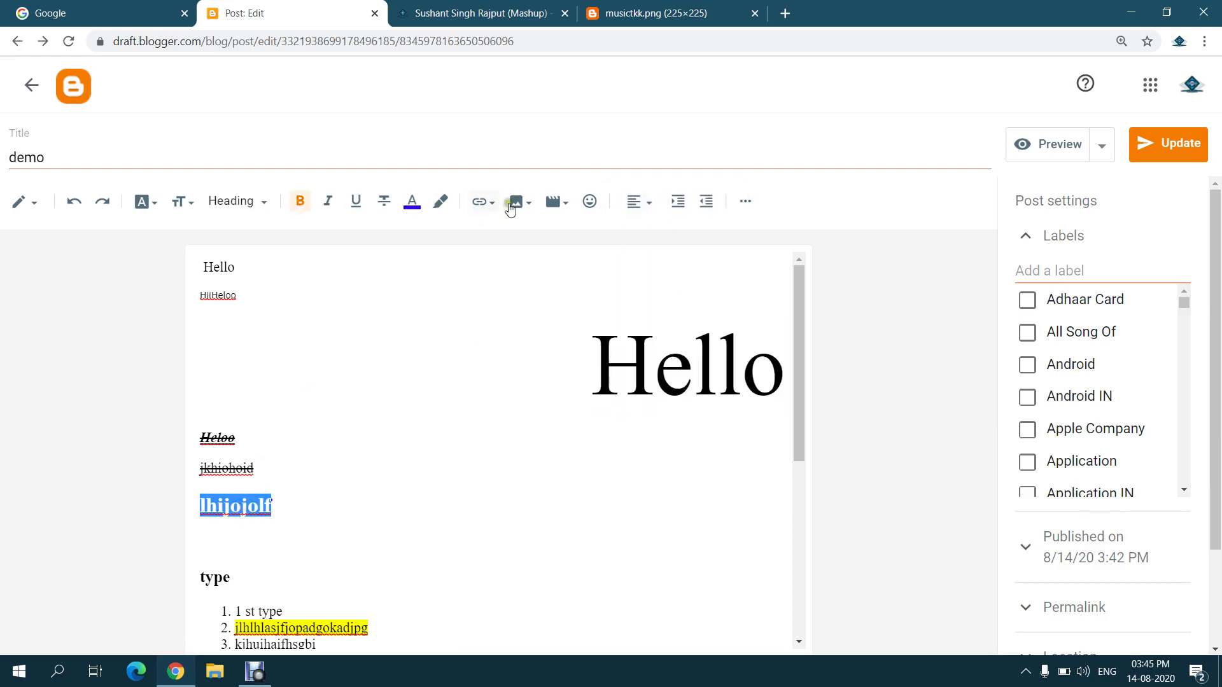
{"action": "left_click", "coordinate": [624, 202]}
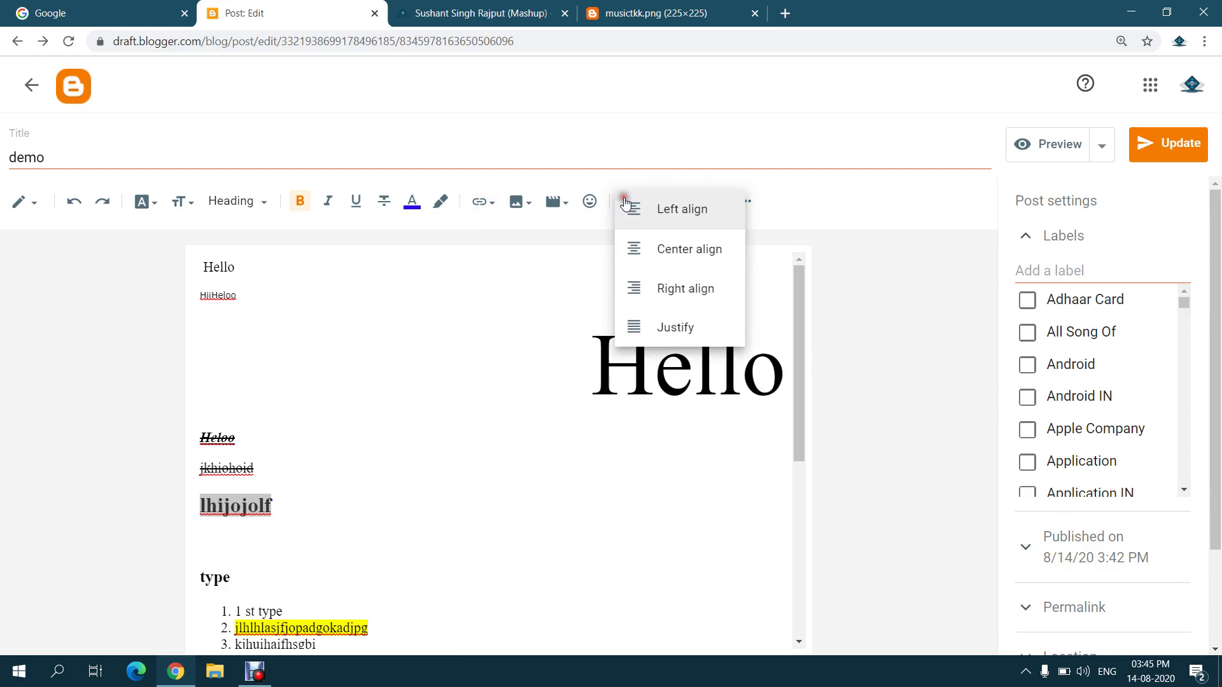
{"action": "left_click", "coordinate": [641, 250]}
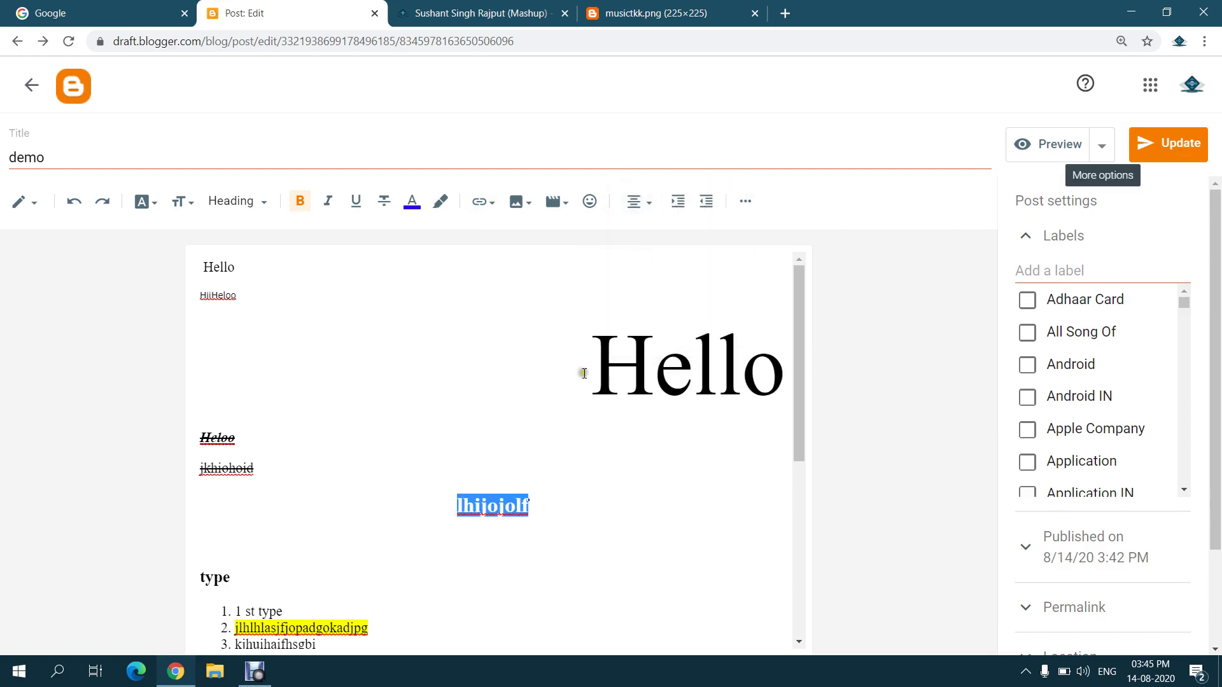
Center all six items of the numbered list below the "type" heading, and change their alignment to right
{"action": "left_click", "coordinate": [566, 387]}
{"action": "scroll", "coordinate": [450, 518], "scroll_direction": "down", "scroll_amount": 2}
{"action": "left_click_drag", "start_coordinate": [323, 573], "coordinate": [234, 489]}
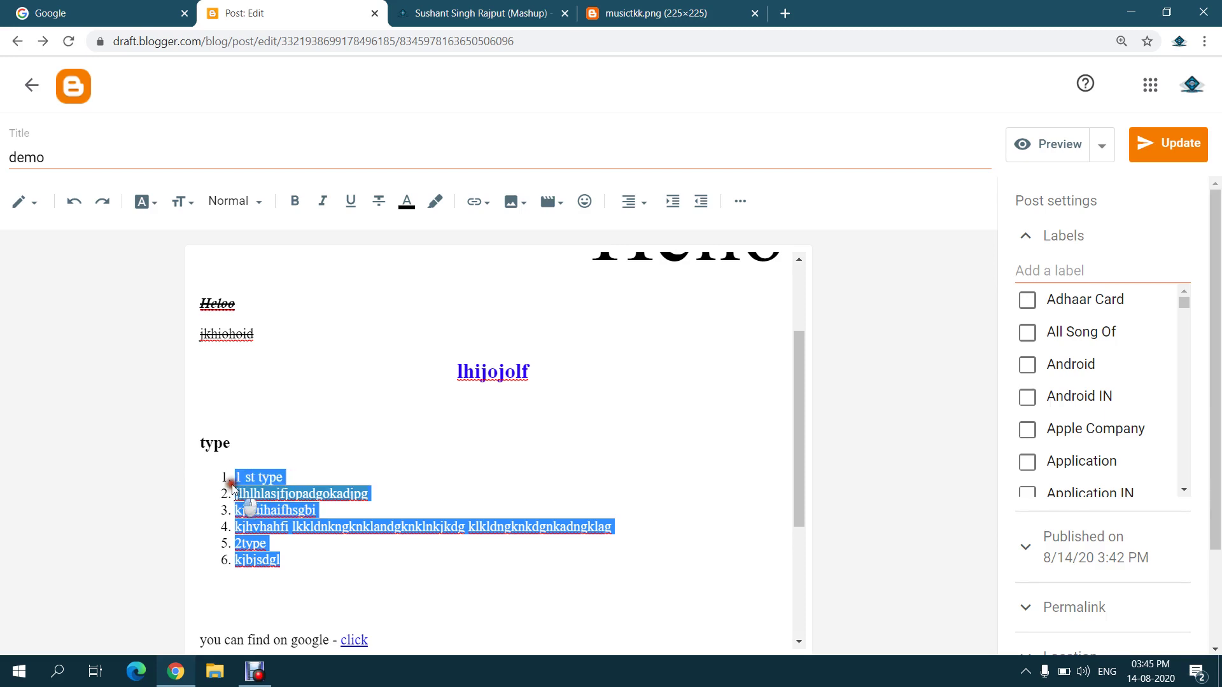
{"action": "left_click", "coordinate": [642, 199]}
{"action": "left_click", "coordinate": [665, 248]}
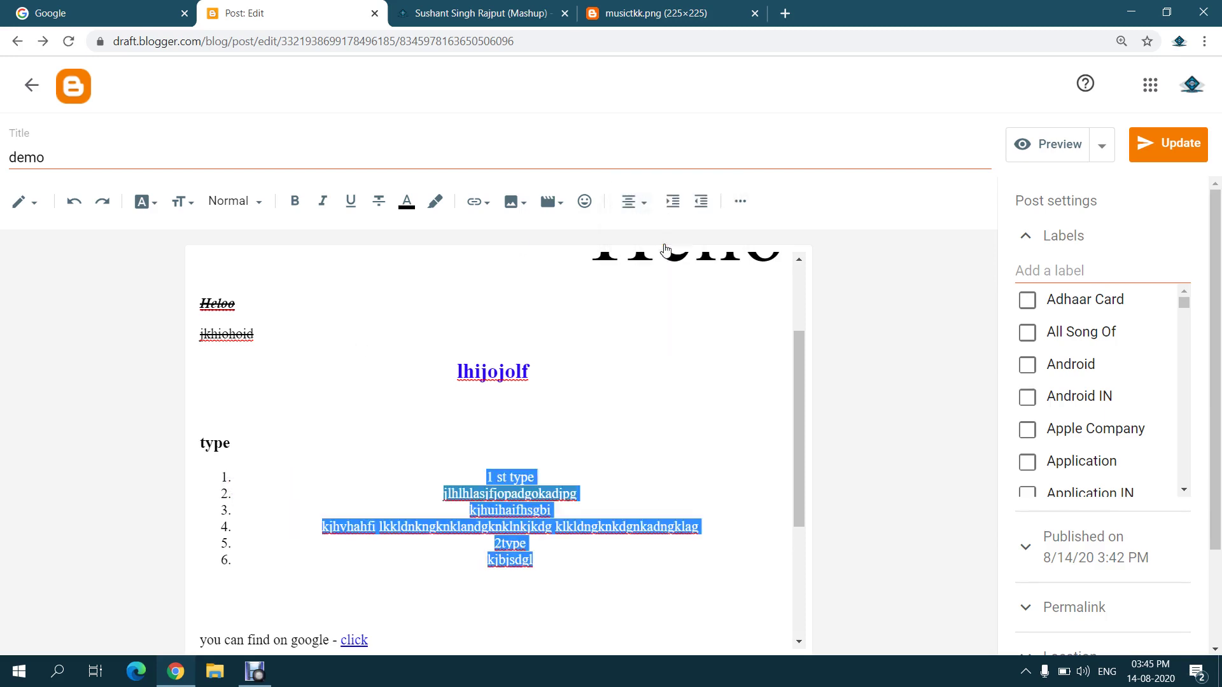
{"action": "left_click", "coordinate": [643, 202]}
{"action": "left_click", "coordinate": [676, 249]}
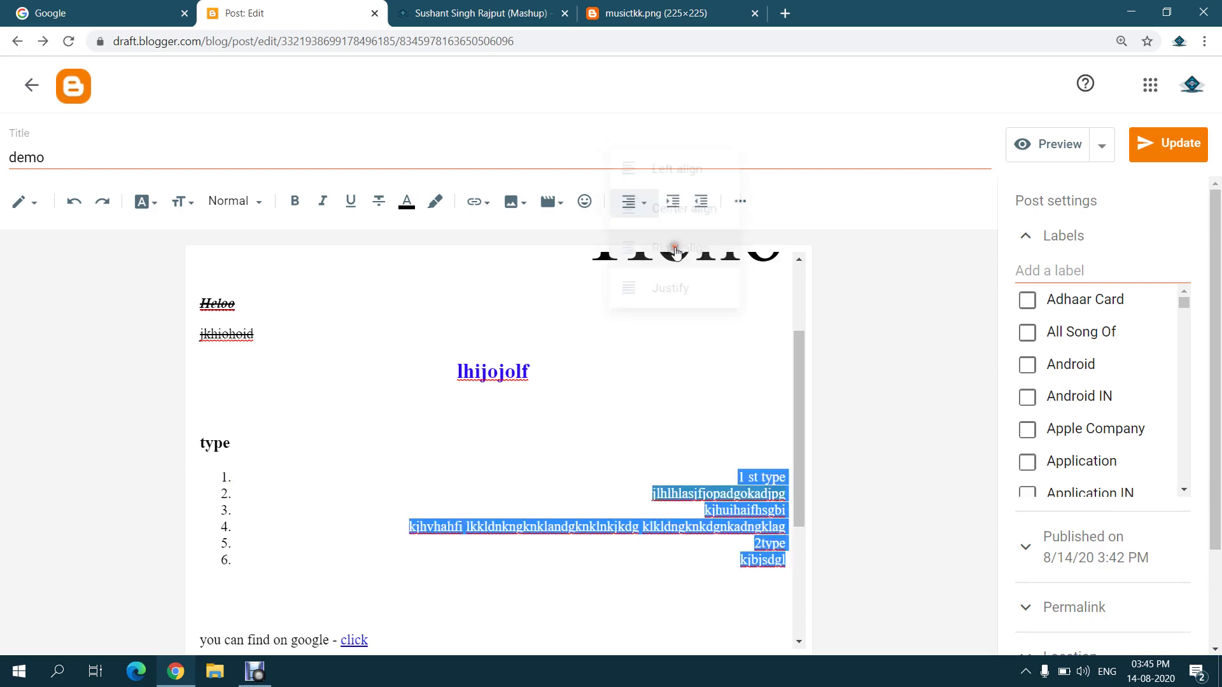
Update the demo post and return to its published page on the blog
{"action": "left_click", "coordinate": [1139, 149]}
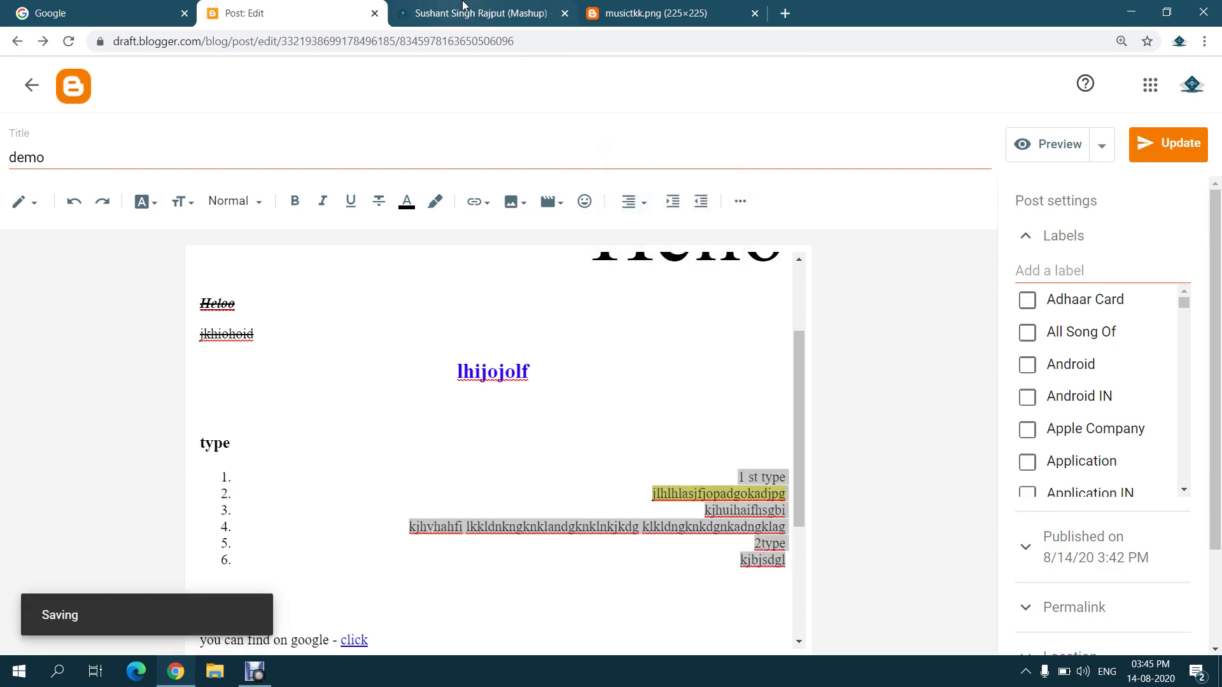
{"action": "left_click", "coordinate": [71, 454]}
{"action": "left_click", "coordinate": [525, 15]}
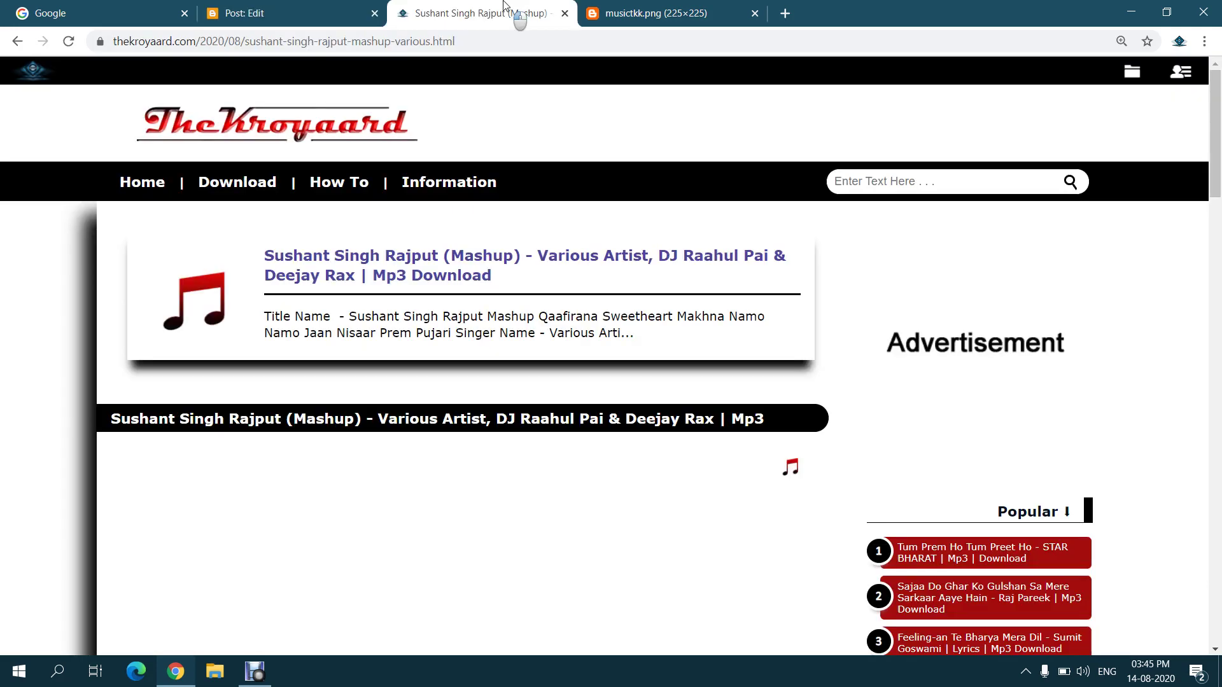
{"action": "left_click", "coordinate": [15, 44]}
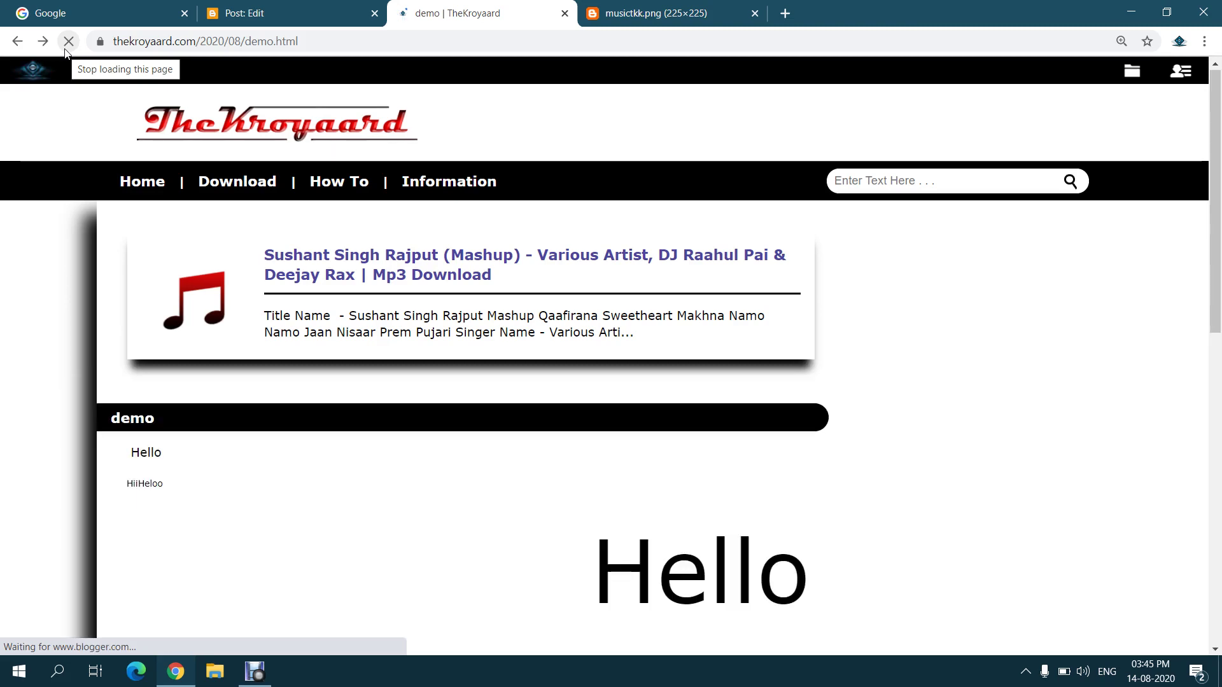
Examine the published demo post, checking the alignment of the text lines, heading and numbered list, and the inserted music note image
{"action": "scroll", "coordinate": [3, 305], "scroll_direction": "down", "scroll_amount": 1}
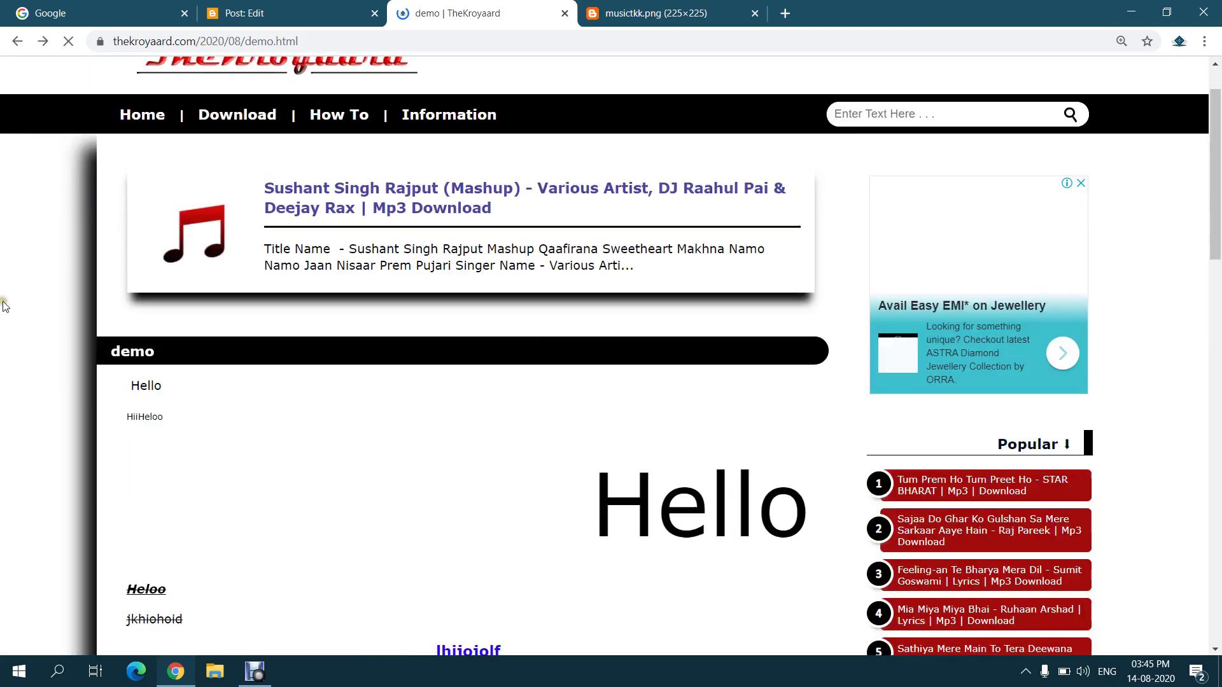
{"action": "scroll", "coordinate": [3, 305], "scroll_direction": "down", "scroll_amount": 3}
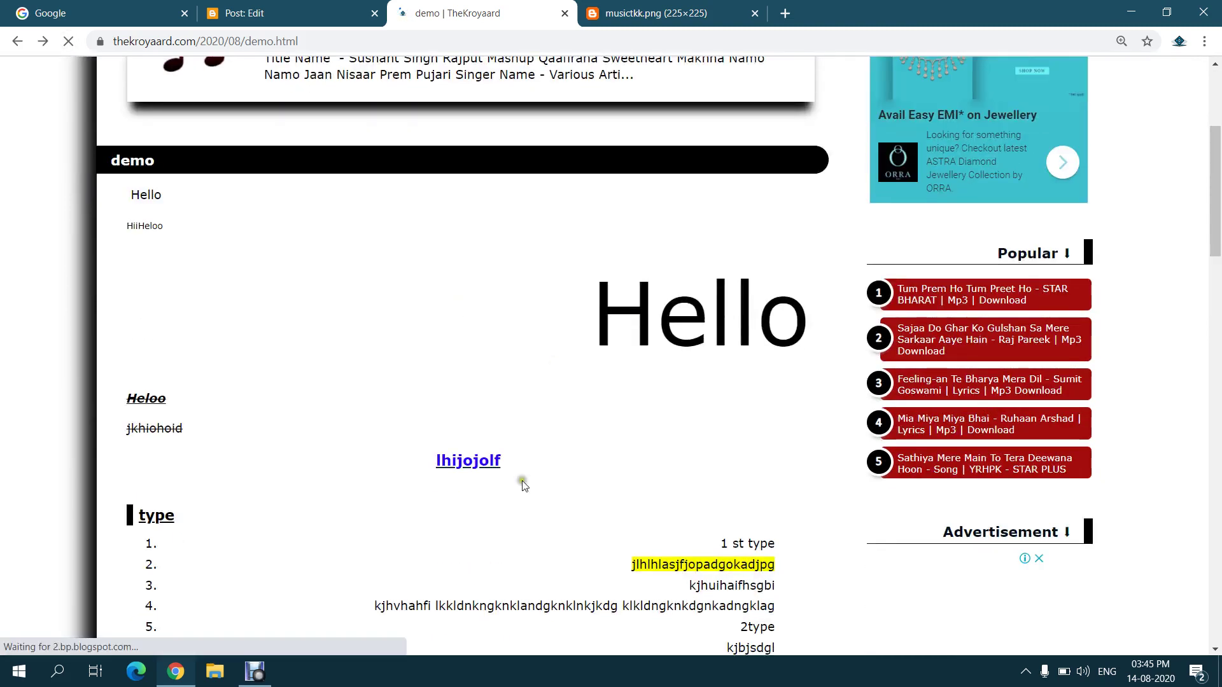
{"action": "scroll", "coordinate": [528, 478], "scroll_direction": "down", "scroll_amount": 2}
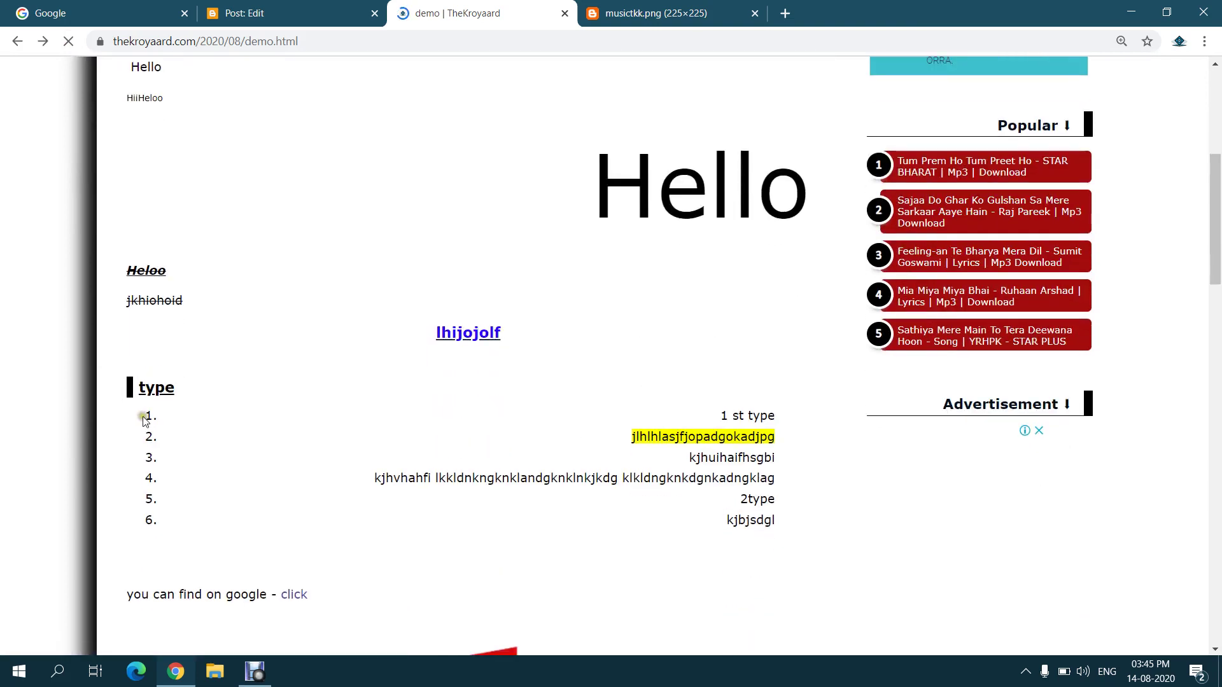
{"action": "left_click_drag", "start_coordinate": [145, 420], "coordinate": [240, 524]}
{"action": "left_click", "coordinate": [240, 521]}
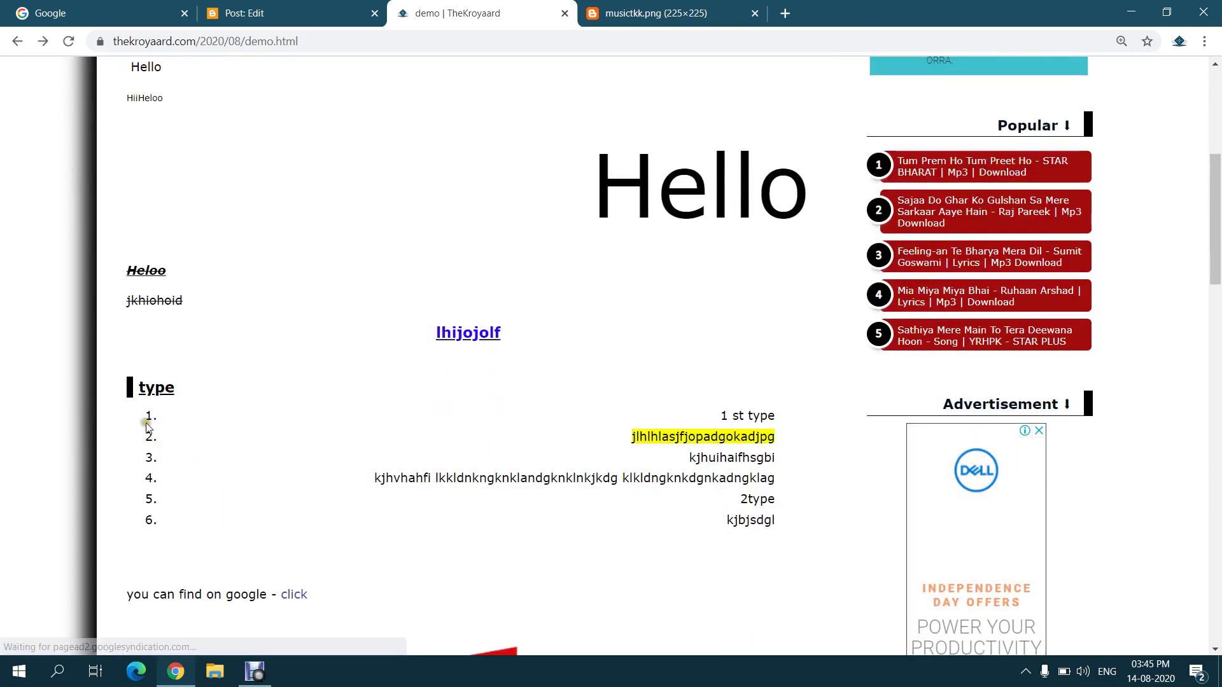
{"action": "left_click_drag", "start_coordinate": [150, 414], "coordinate": [182, 526]}
{"action": "left_click", "coordinate": [182, 526]}
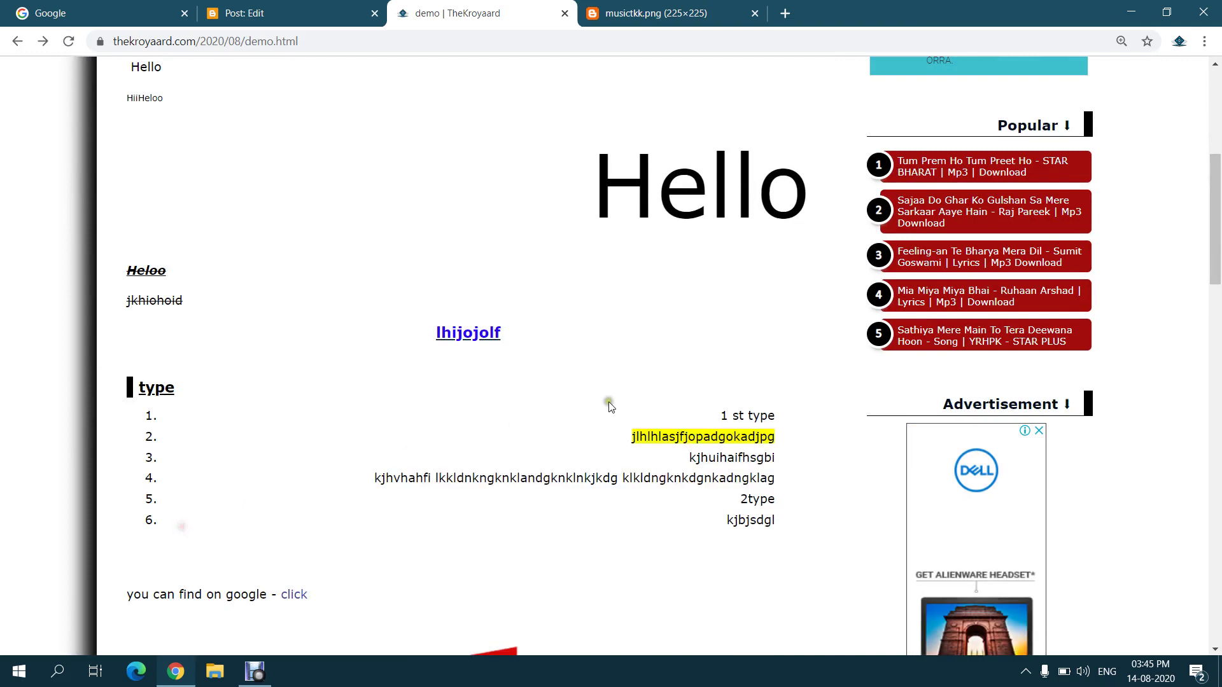
{"action": "left_click_drag", "start_coordinate": [609, 406], "coordinate": [733, 481]}
{"action": "scroll", "coordinate": [428, 509], "scroll_direction": "down", "scroll_amount": 2}
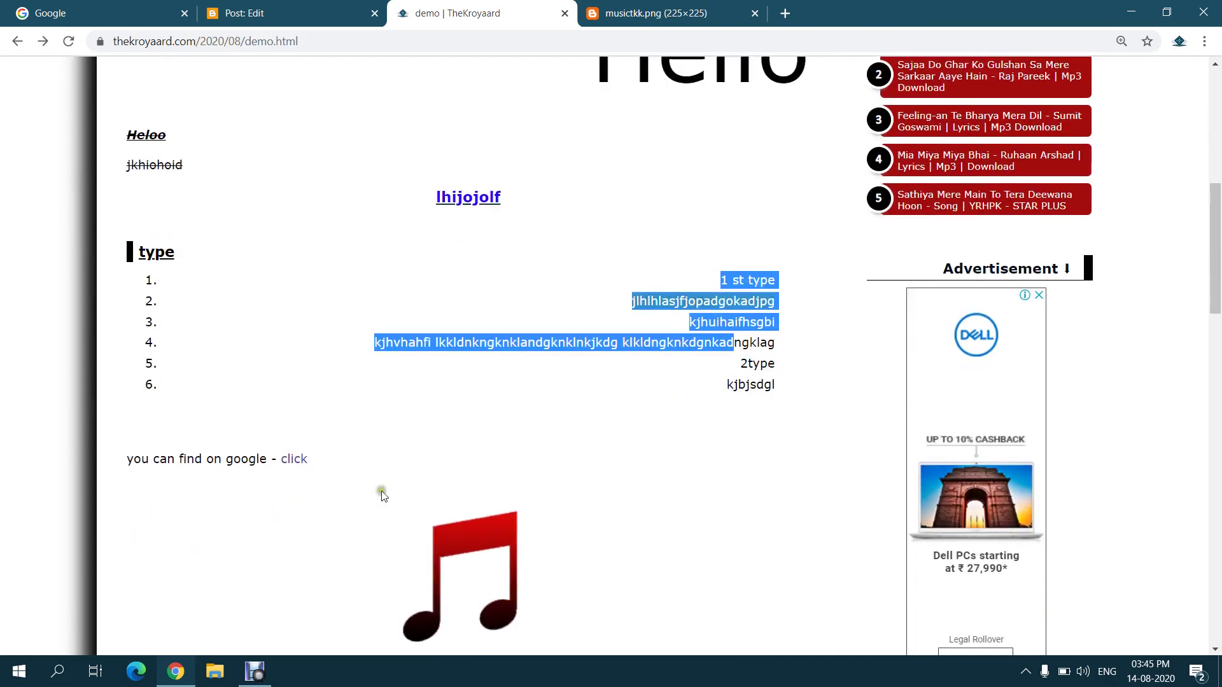
{"action": "scroll", "coordinate": [445, 477], "scroll_direction": "down", "scroll_amount": 2}
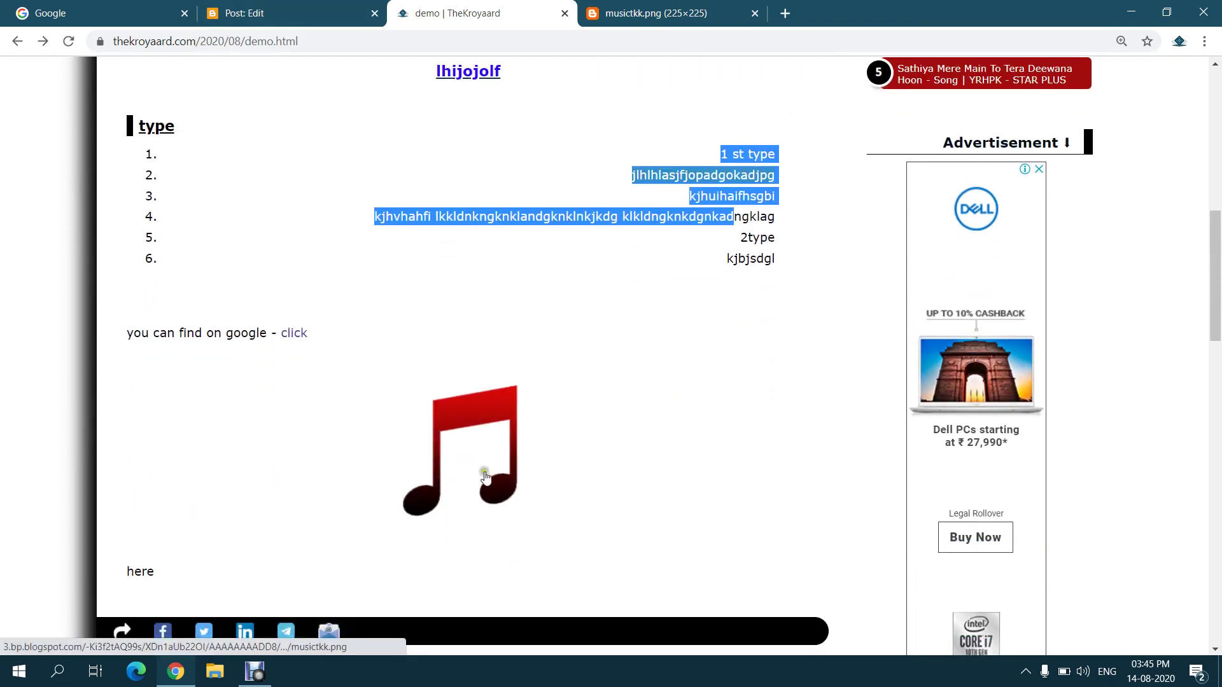
Return to the demo post's editor and increase the indent of the "lhijojolf" heading by four levels
{"action": "left_click", "coordinate": [254, 9]}
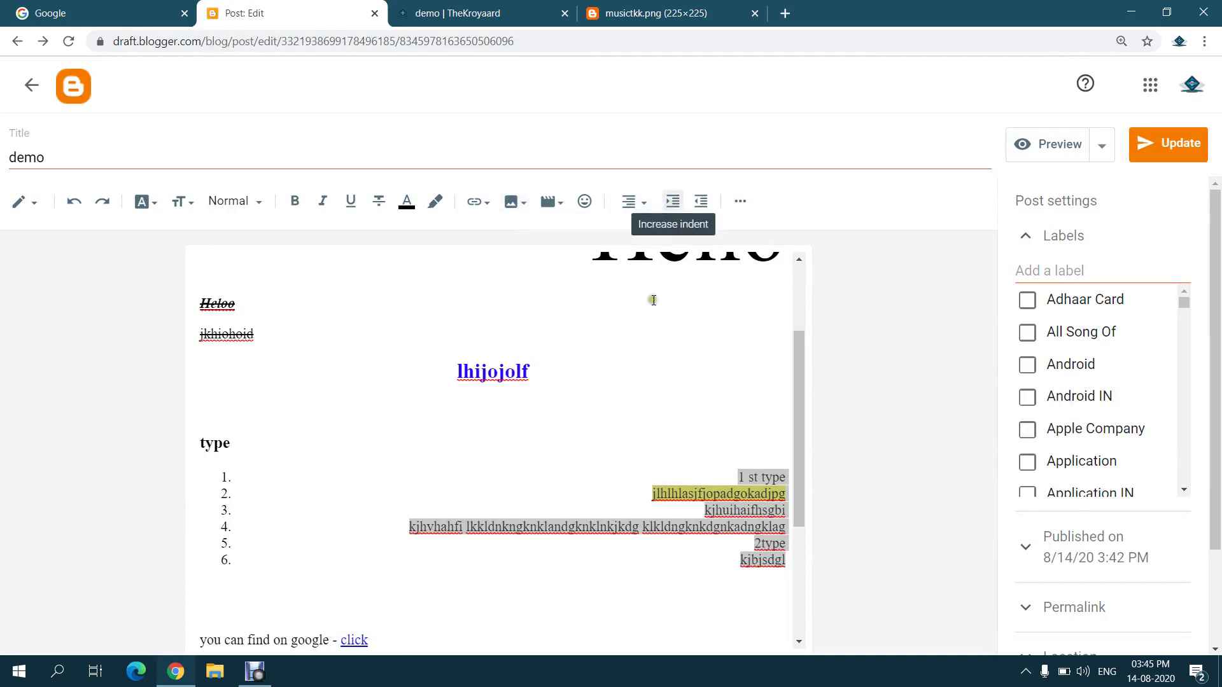
{"action": "left_click", "coordinate": [646, 382]}
{"action": "left_click_drag", "start_coordinate": [533, 371], "coordinate": [459, 372]}
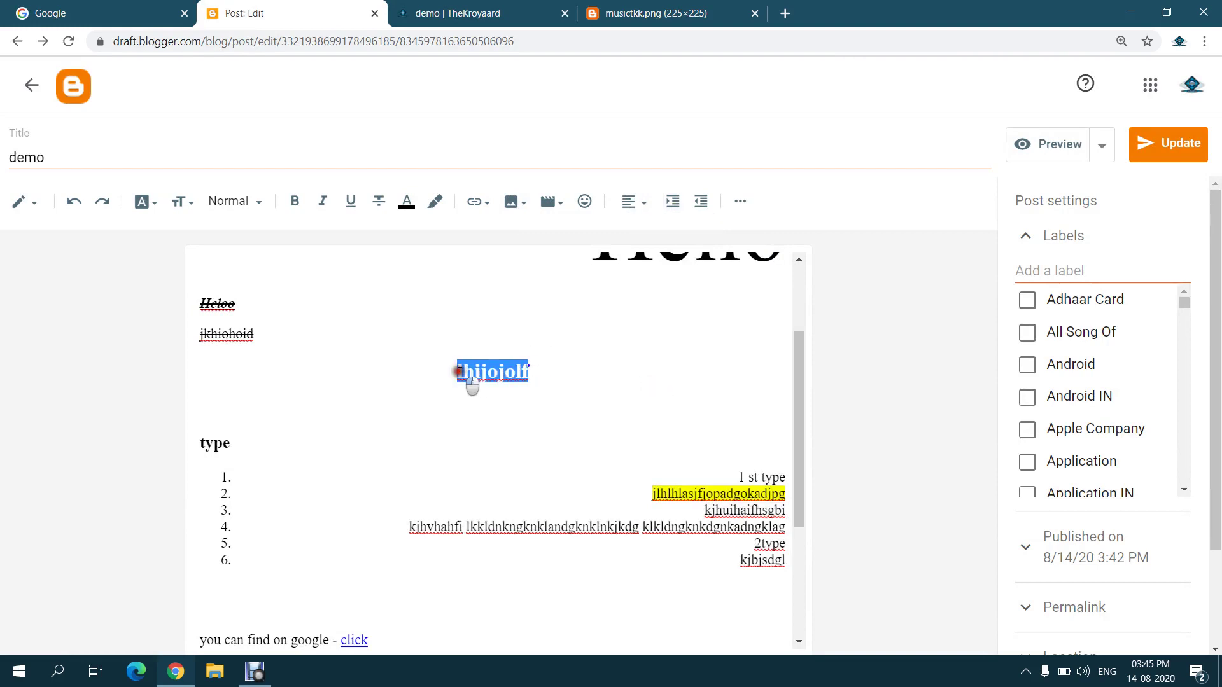
{"action": "left_click", "coordinate": [679, 199]}
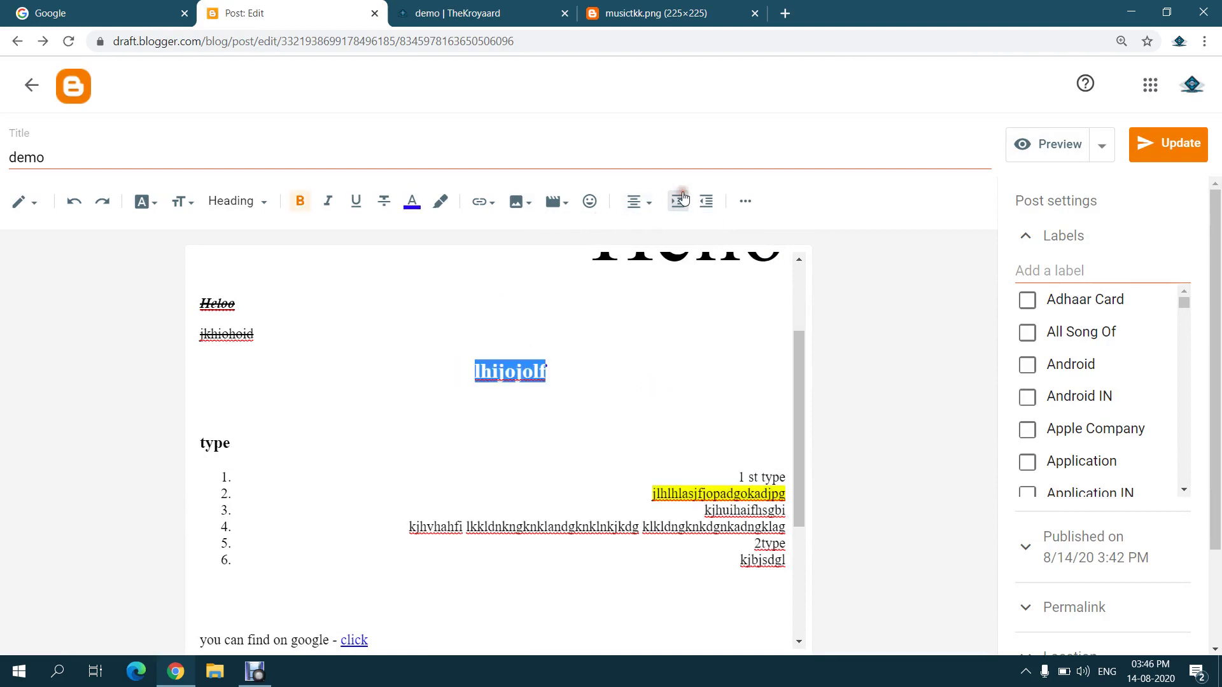
{"action": "left_click", "coordinate": [681, 199]}
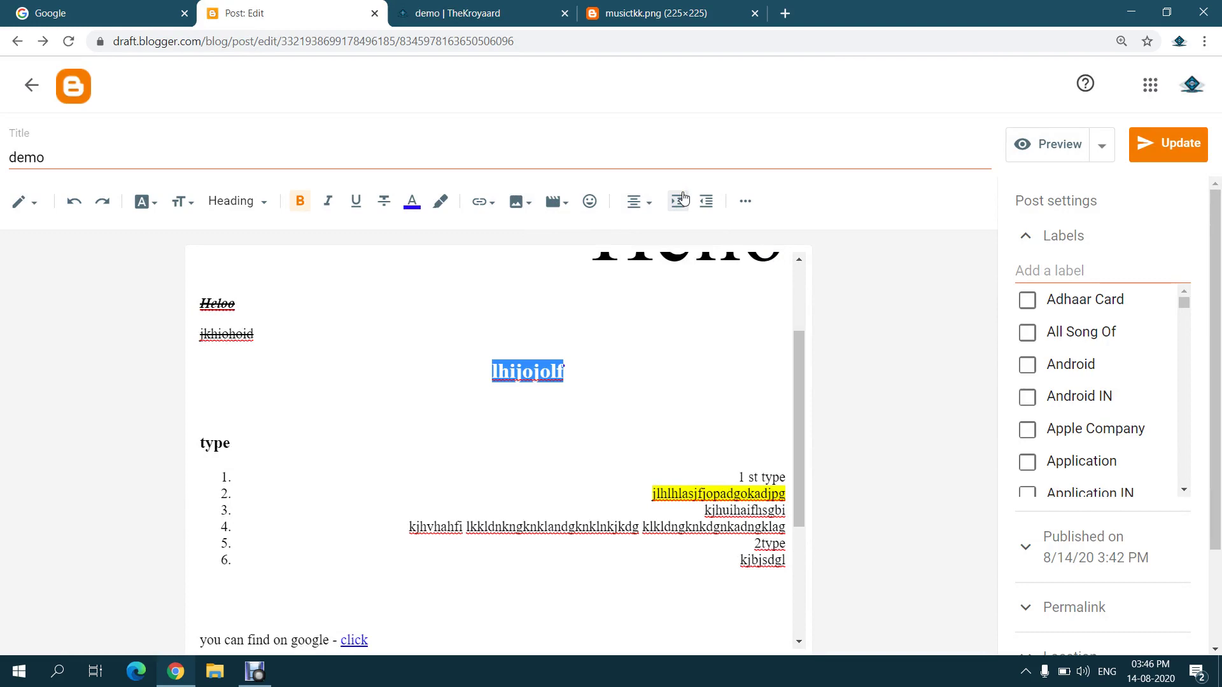
{"action": "left_click", "coordinate": [680, 199]}
{"action": "left_click", "coordinate": [681, 200]}
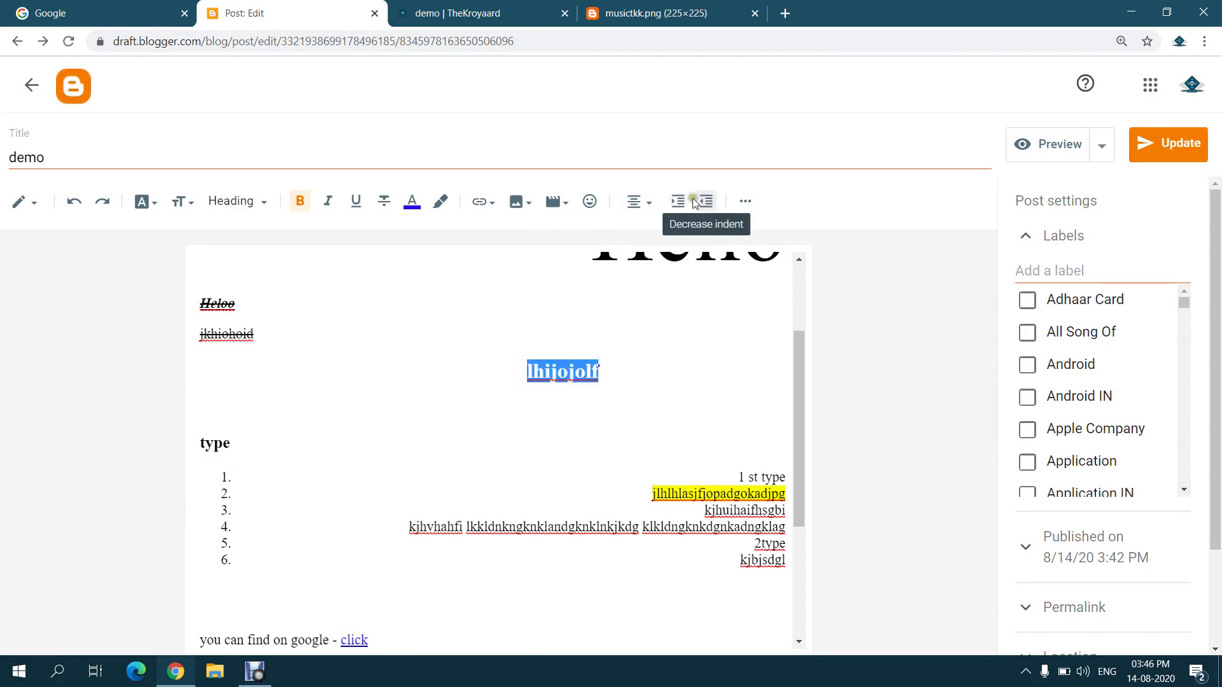
Decrease the indent of the "lhijojolf" heading by three levels
{"action": "left_click", "coordinate": [704, 204]}
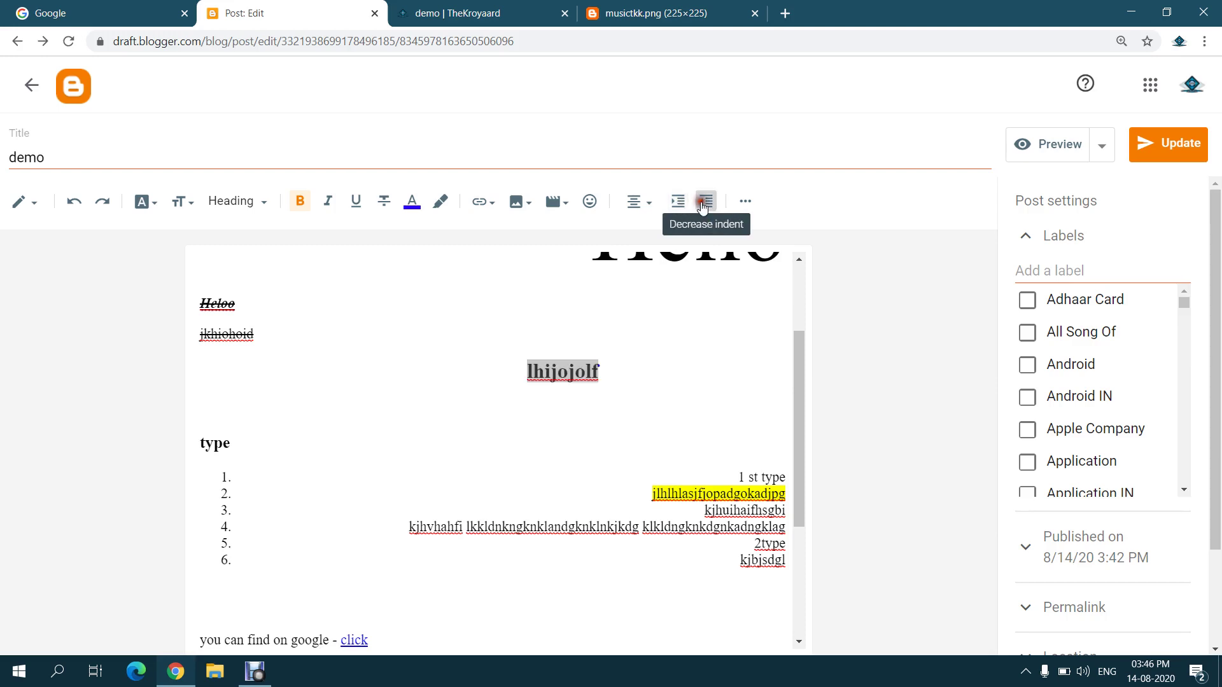
{"action": "left_click", "coordinate": [702, 205]}
{"action": "left_click", "coordinate": [702, 205]}
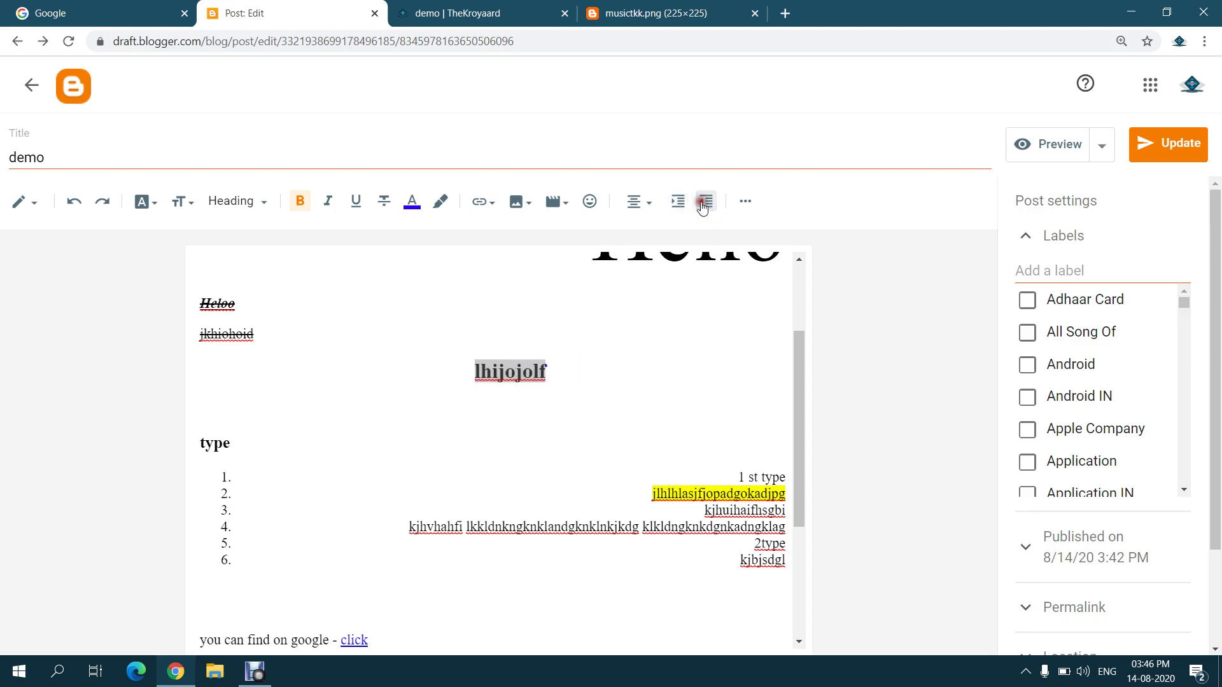
Remove the remaining indent from the "lhijojolf" heading
{"action": "left_click", "coordinate": [702, 205]}
{"action": "left_click", "coordinate": [702, 205]}
{"action": "left_click", "coordinate": [702, 205]}
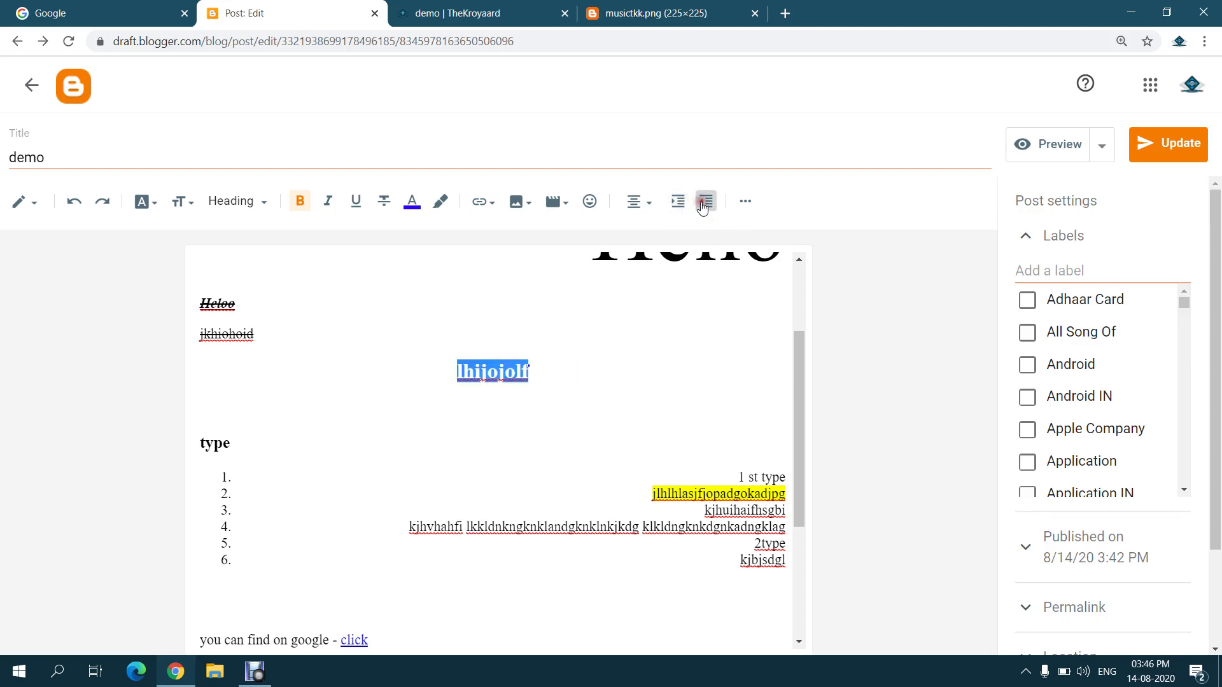
{"action": "left_click", "coordinate": [703, 205]}
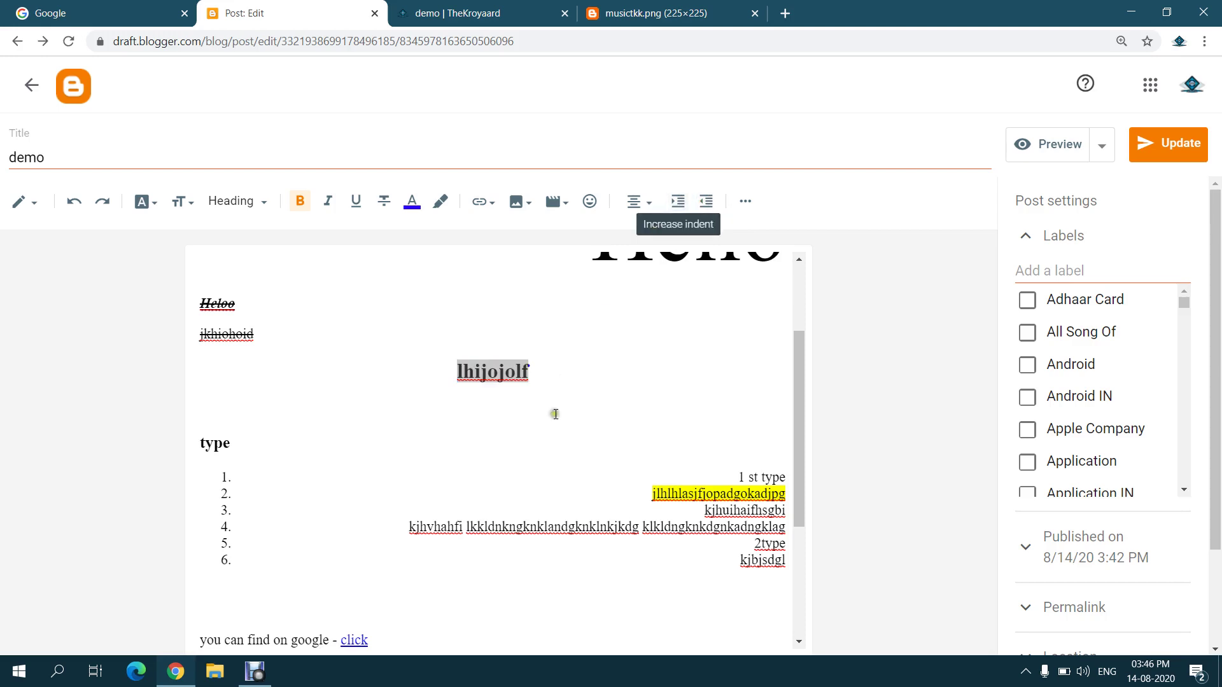
Add "\\" after the "here" link and write "njhjkhaeijoaejgoaejo", "nkjigjoejog" and "ljiojrjy" on separate lines at the end of the post
{"action": "scroll", "coordinate": [404, 580], "scroll_direction": "down", "scroll_amount": 3}
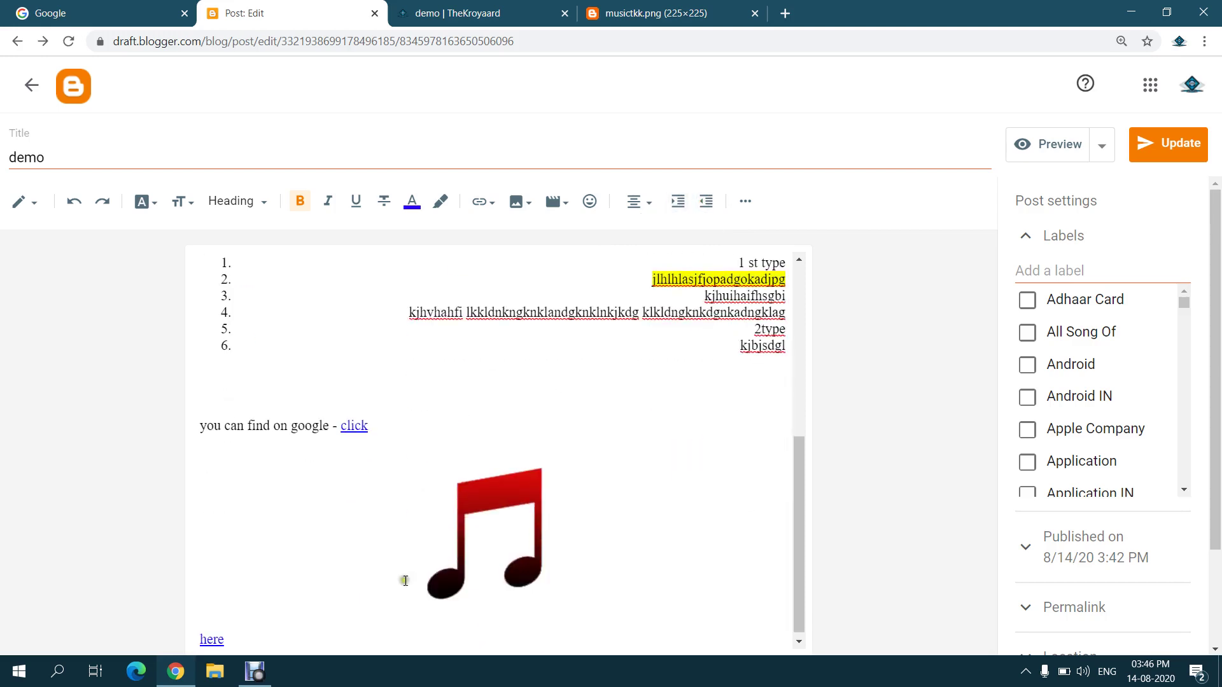
{"action": "scroll", "coordinate": [428, 648], "scroll_direction": "down", "scroll_amount": 1}
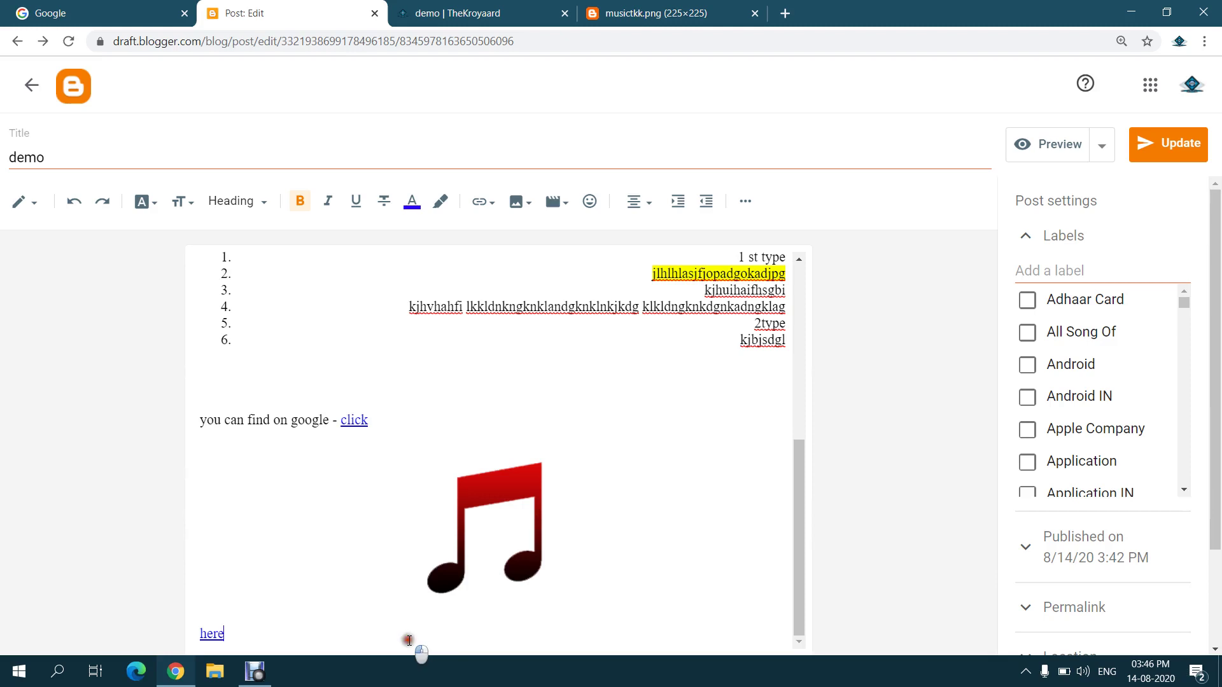
{"action": "left_click", "coordinate": [417, 648]}
{"action": "type", "text": "\\"}
{"action": "key", "text": "Return"}
{"action": "key", "text": "Return"}
{"action": "type", "text": "n"}
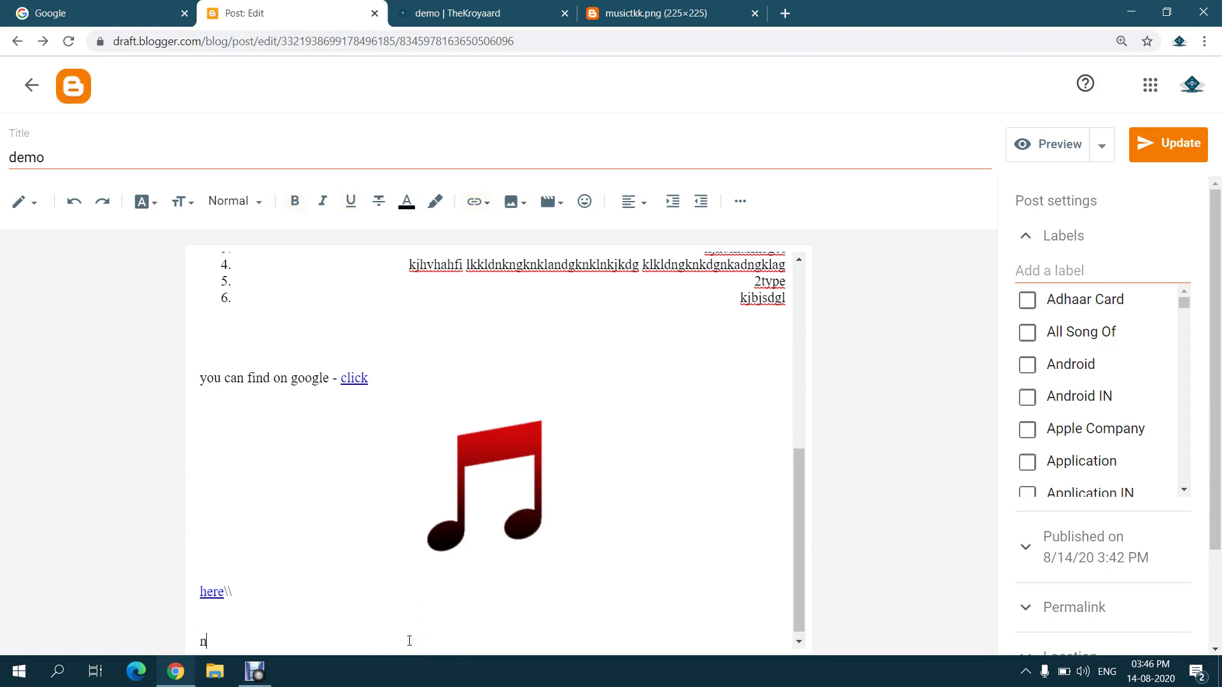
{"action": "type", "text": "jhjkhaeijoaejgoaej"}
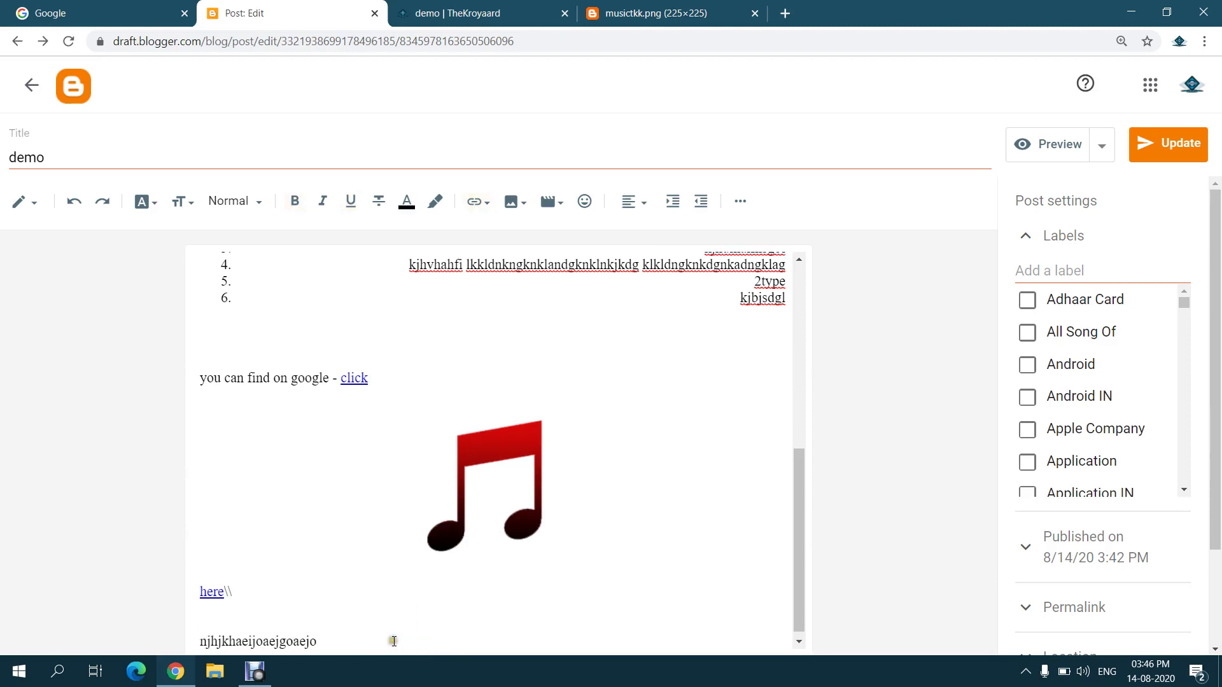
{"action": "type", "text": "o"}
{"action": "key", "text": "Return"}
{"action": "type", "text": "nkjigjoejog"}
{"action": "key", "text": "Return"}
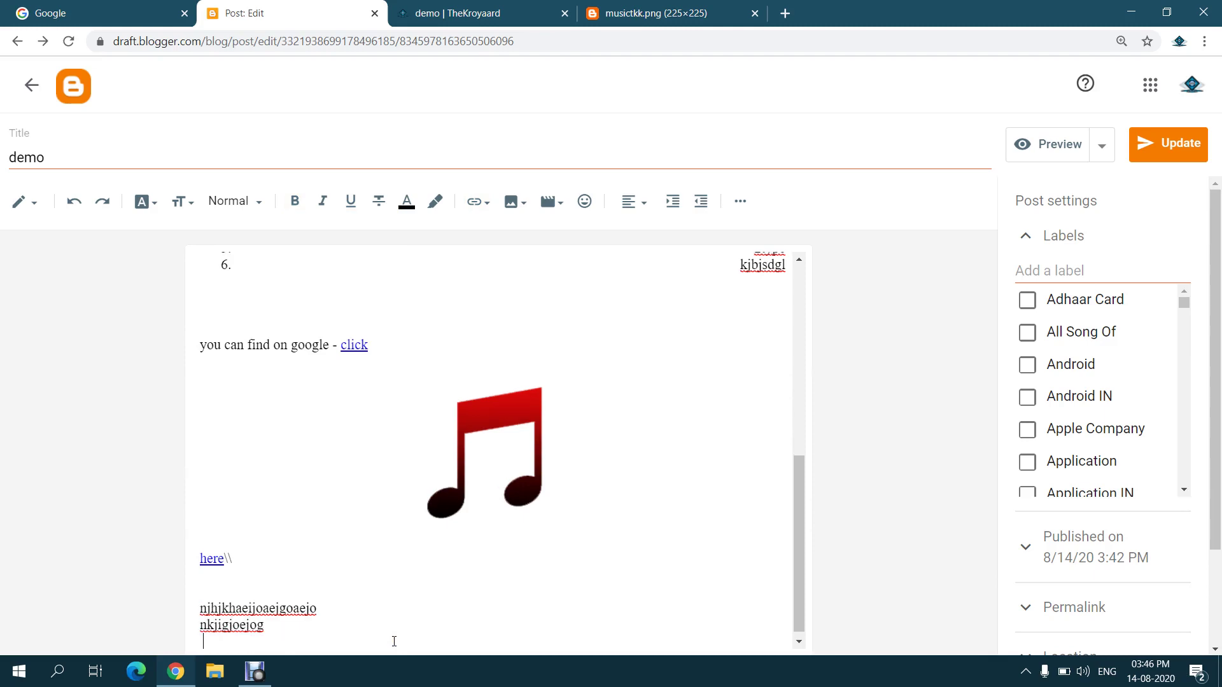
{"action": "key", "text": "Return"}
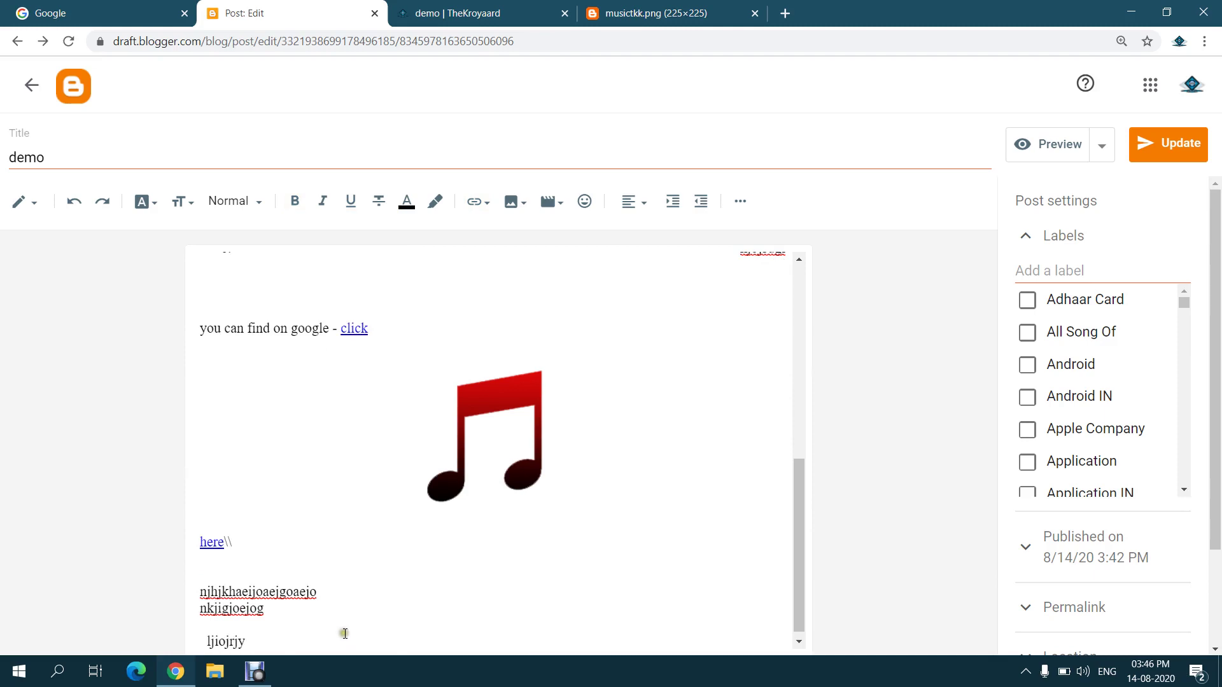
Remove the blank line and leading space before "ljiojrjy" and increase that line's indent by two levels
{"action": "left_click_drag", "start_coordinate": [207, 642], "coordinate": [195, 618]}
{"action": "key", "text": "BackSpace"}
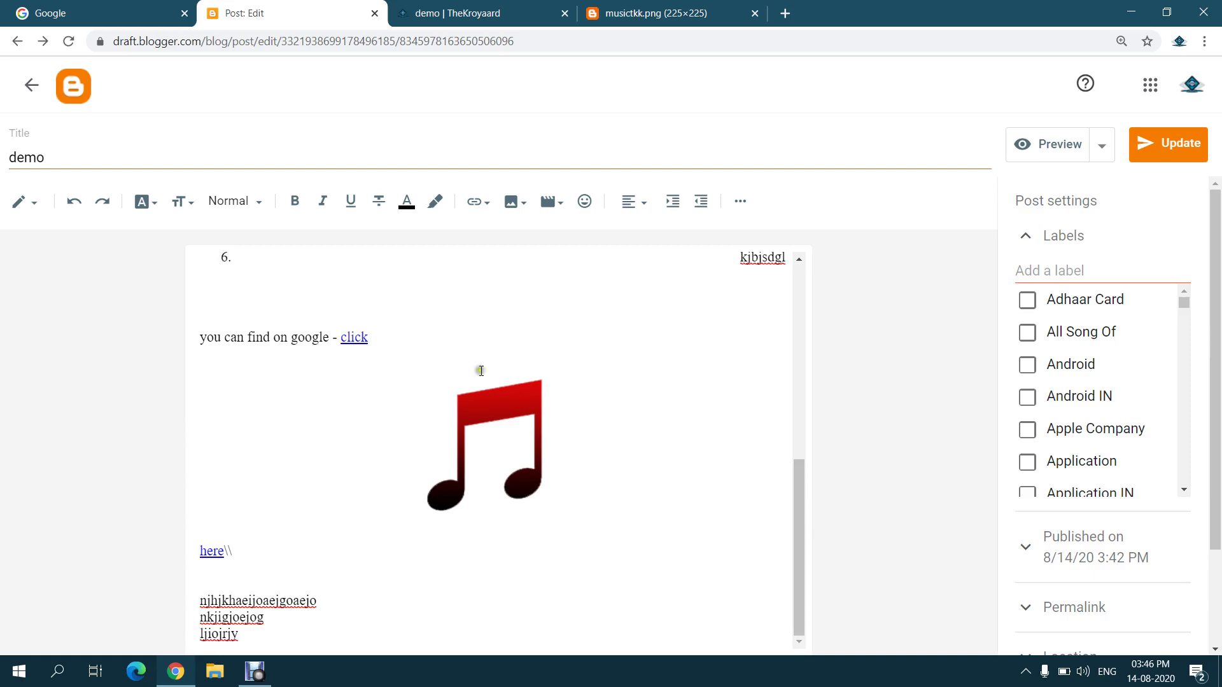
{"action": "left_click", "coordinate": [674, 204]}
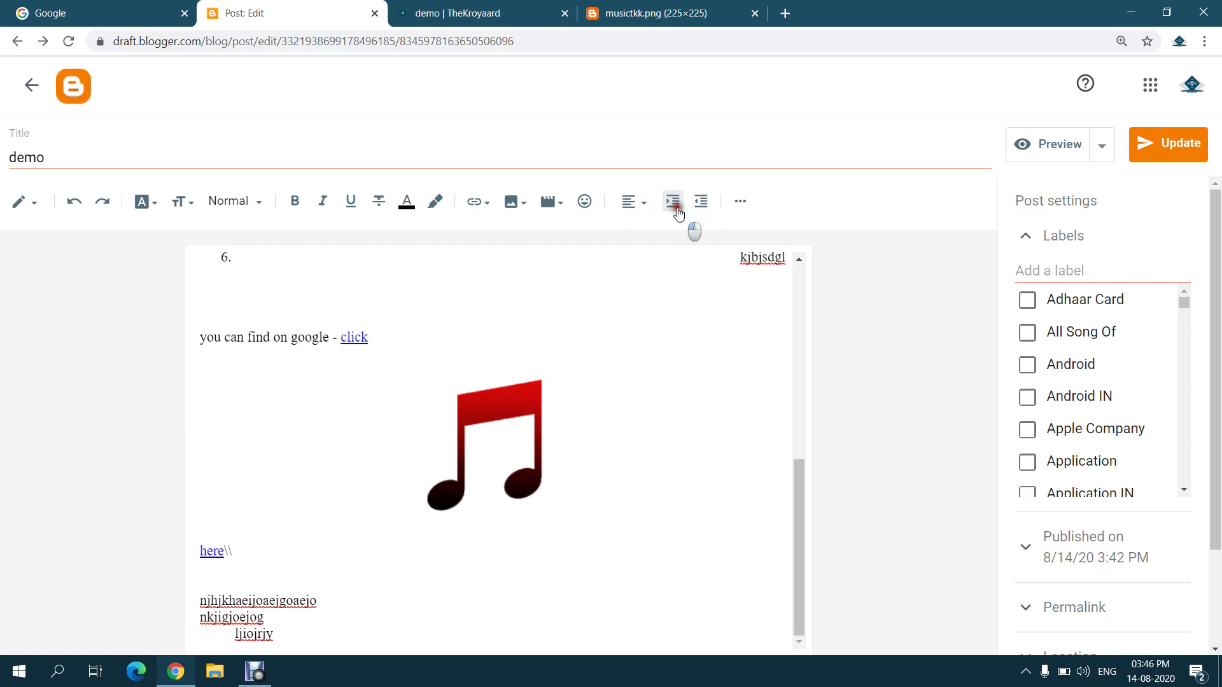
{"action": "left_click", "coordinate": [678, 214]}
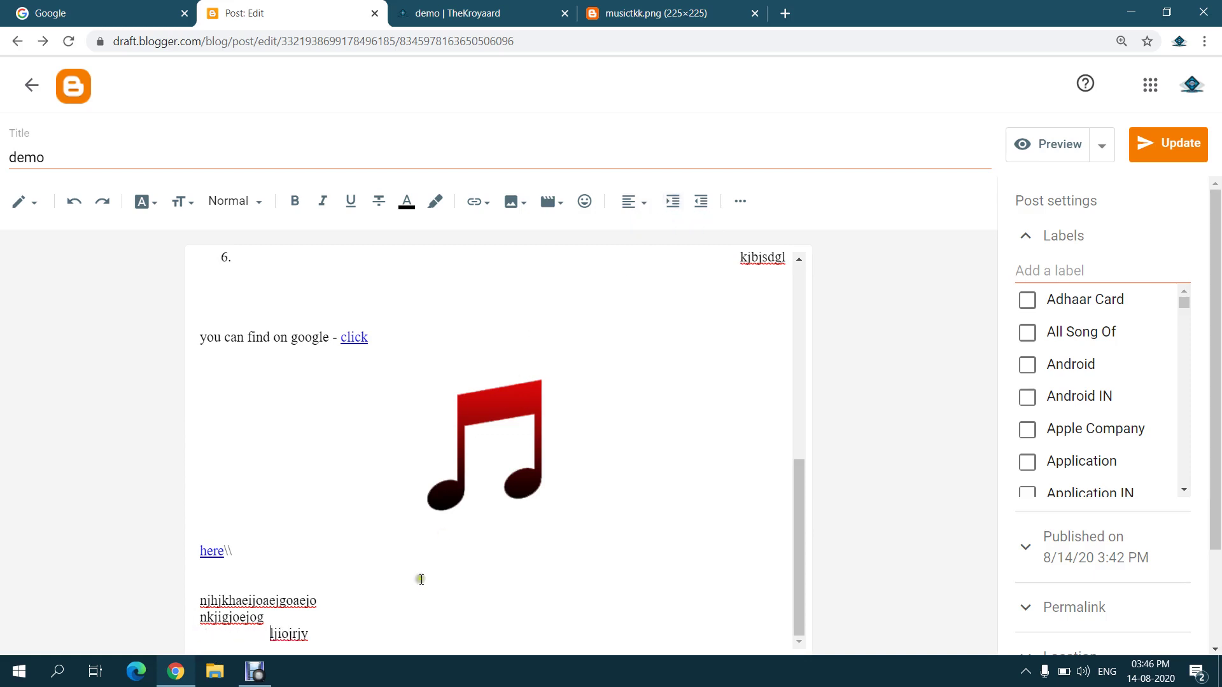
Append "\\" to the indented "ljiojrjy" line and paste a copy of the word on a new line below, aligned with spaces
{"action": "left_click", "coordinate": [331, 638]}
{"action": "type", "text": "\\"}
{"action": "key", "text": "Return"}
{"action": "double_click", "coordinate": [292, 634]}
{"action": "key", "text": "ctrl+c"}
{"action": "left_click", "coordinate": [350, 636]}
{"action": "key", "text": "Return"}
{"action": "key", "text": "Return"}
{"action": "key", "text": "BackSpace"}
{"action": "key", "text": "BackSpace"}
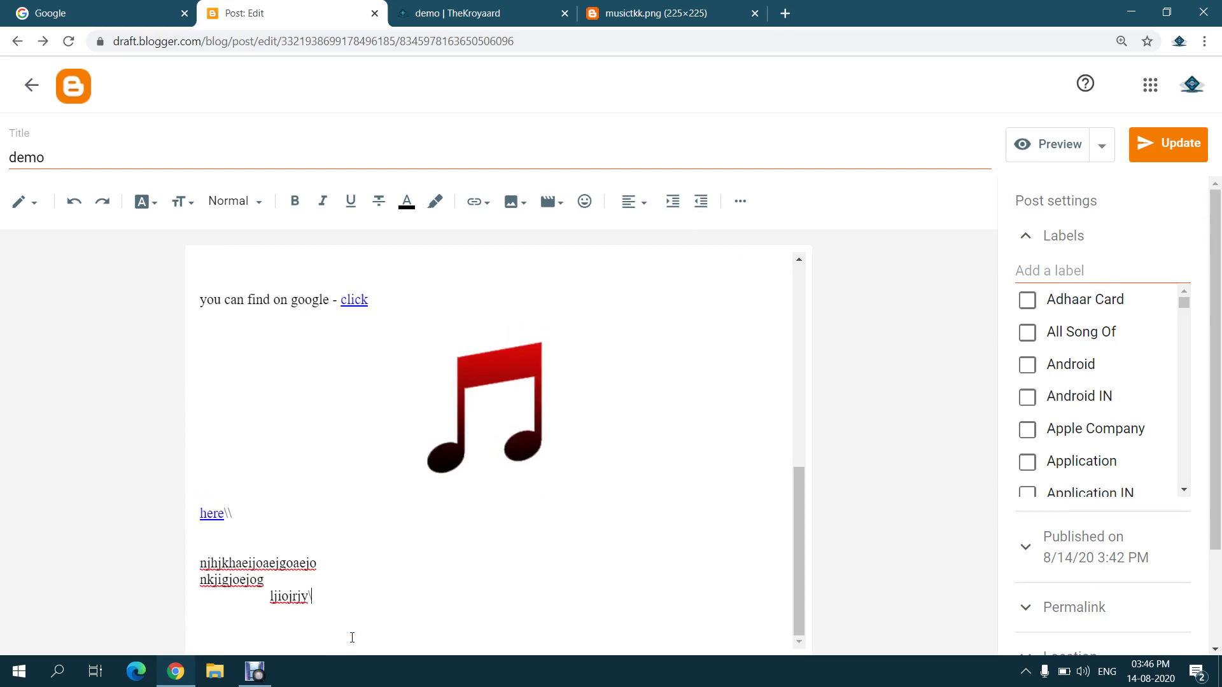
{"action": "key", "text": "Return"}
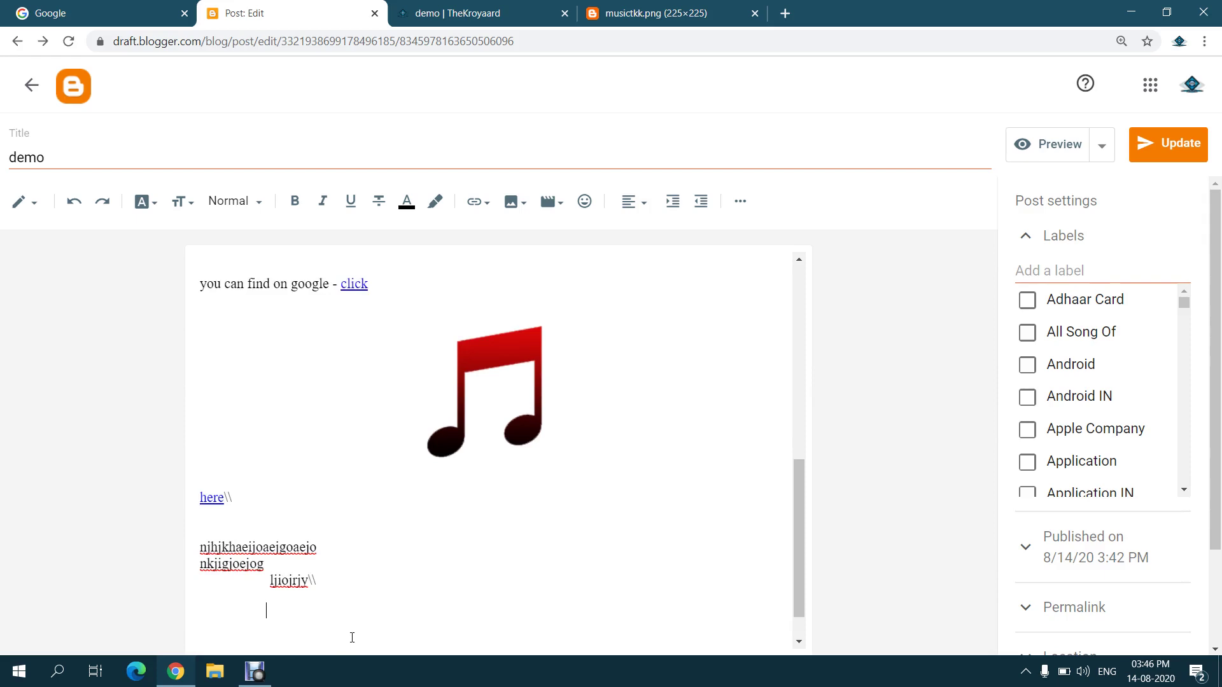
{"action": "key", "text": "ctrl+v"}
Update the demo post and reload its published page on the blog
{"action": "left_click", "coordinate": [247, 611]}
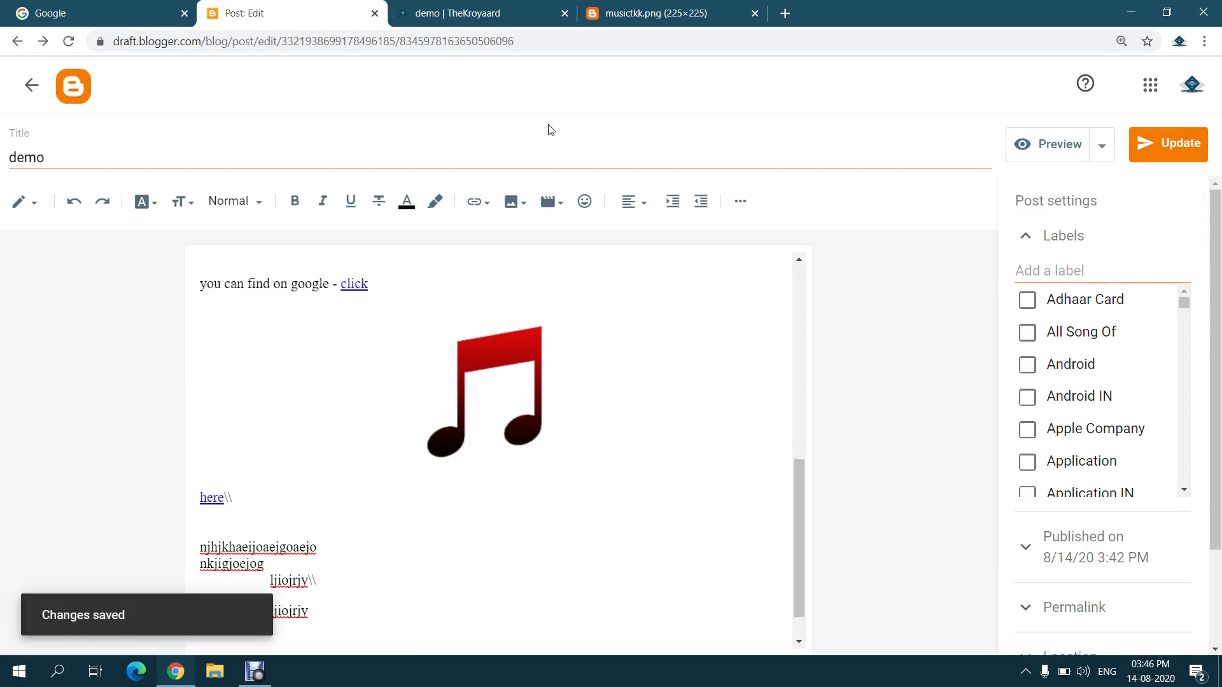
{"action": "left_click", "coordinate": [464, 14]}
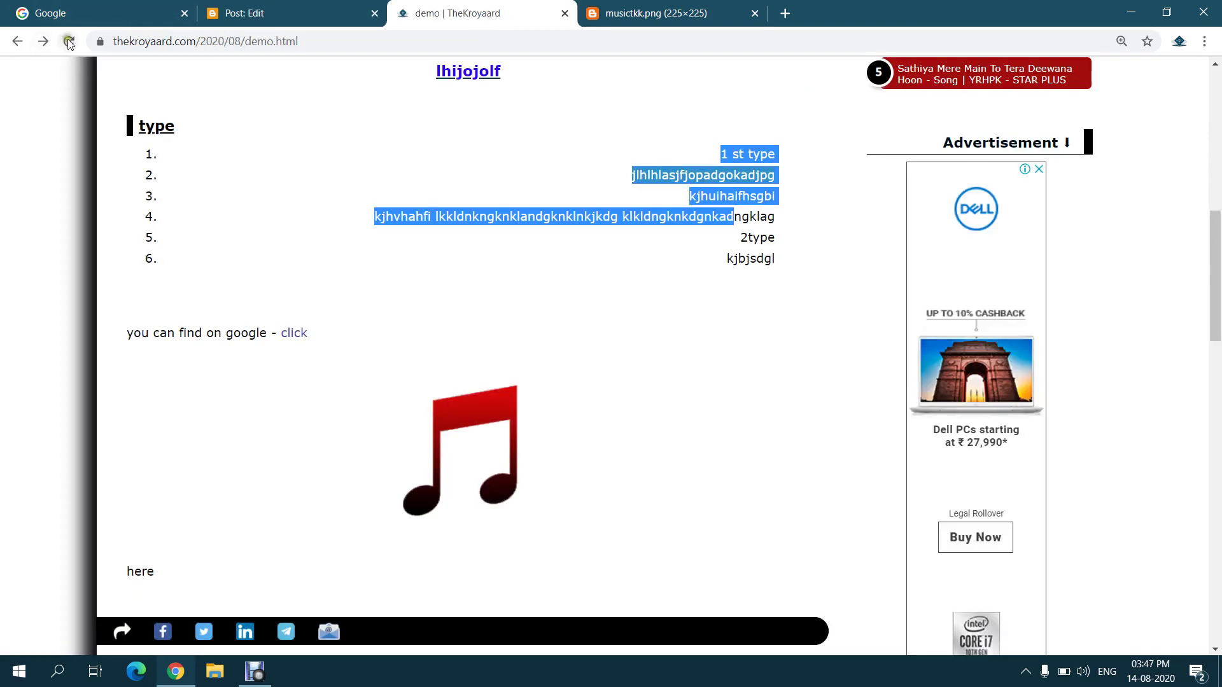
{"action": "left_click", "coordinate": [69, 42]}
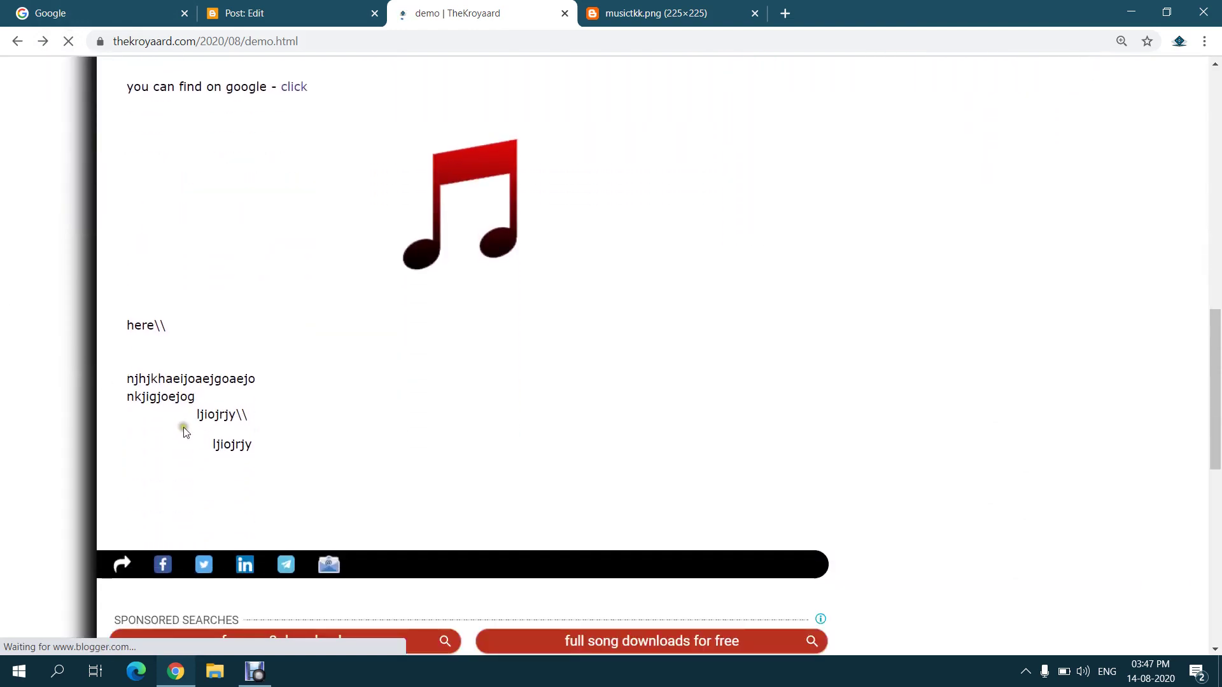
Compare the spacing before the two "ljiojrjy" lines on the published page with the editor and with the unindented lines above
{"action": "left_click_drag", "start_coordinate": [213, 444], "coordinate": [100, 453]}
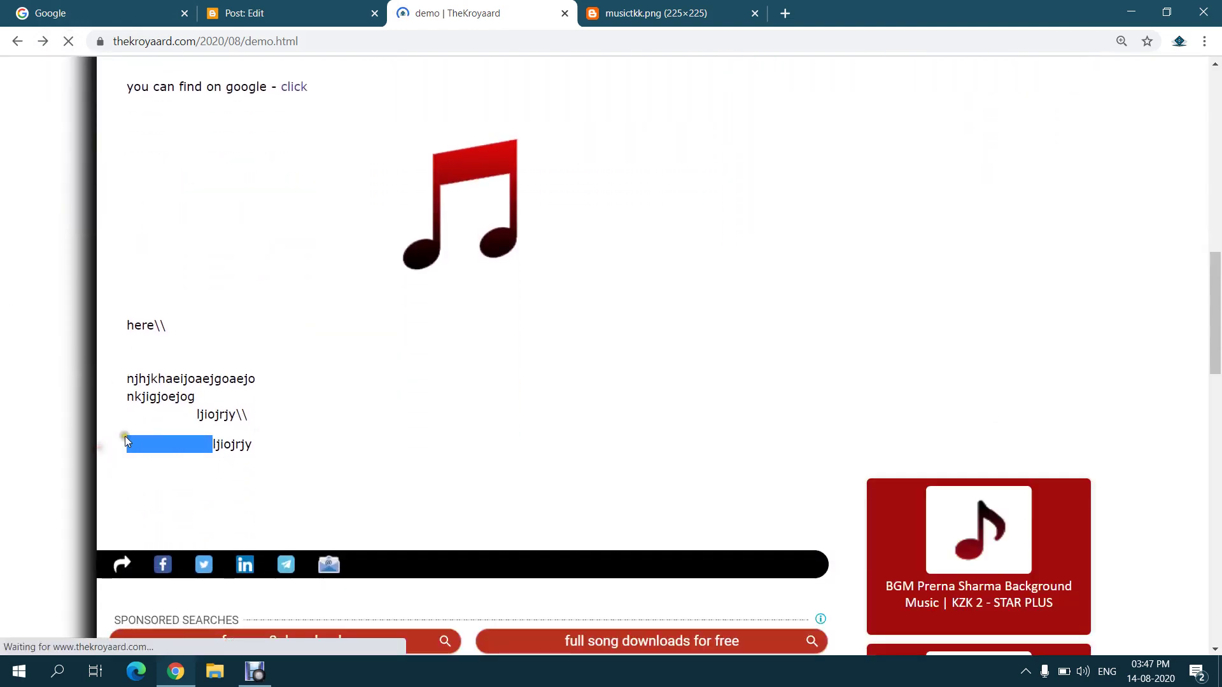
{"action": "left_click", "coordinate": [164, 414]}
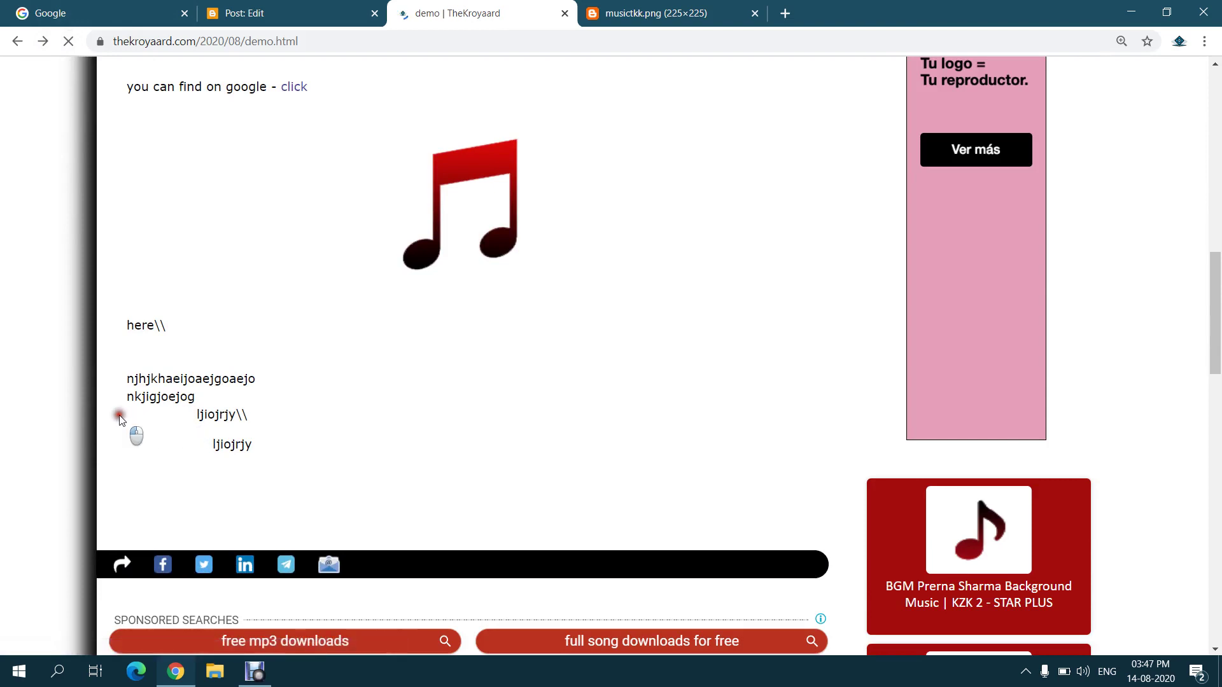
{"action": "left_click", "coordinate": [316, 7]}
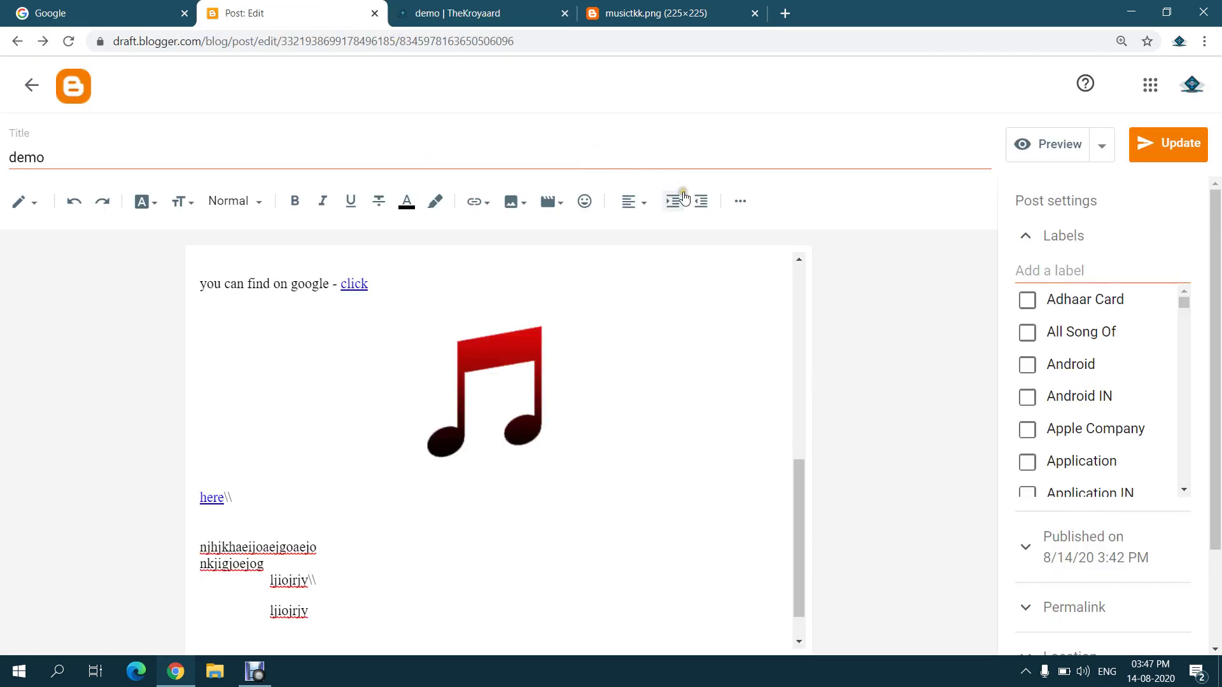
{"action": "left_click", "coordinate": [474, 13]}
{"action": "left_click_drag", "start_coordinate": [193, 420], "coordinate": [256, 415]}
{"action": "left_click", "coordinate": [258, 413]}
{"action": "left_click_drag", "start_coordinate": [250, 469], "coordinate": [212, 435]}
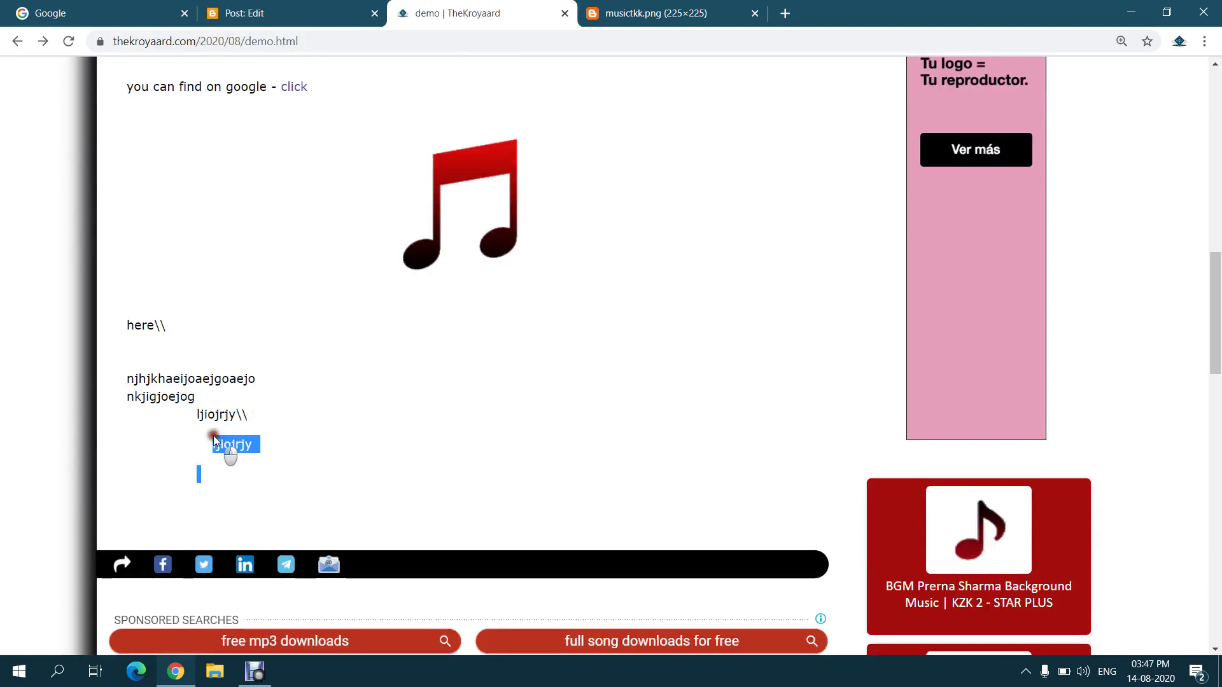
{"action": "left_click", "coordinate": [212, 435]}
{"action": "left_click_drag", "start_coordinate": [216, 426], "coordinate": [140, 360]}
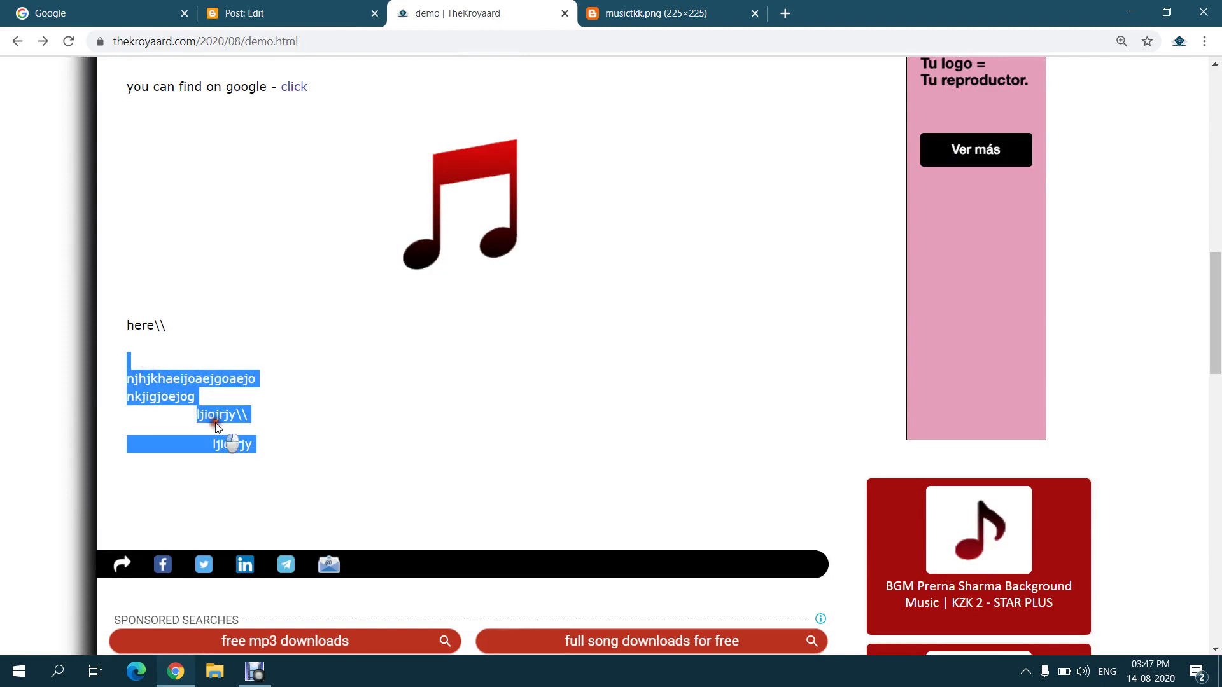
{"action": "left_click", "coordinate": [231, 437]}
Return to the editor, show the additional formatting tools and add four sample lines from "hlh;ljpgkp[akgpkadpdal;jhpakdp" to "ndhgiadhghiad" at the post's end
{"action": "left_click", "coordinate": [287, 11]}
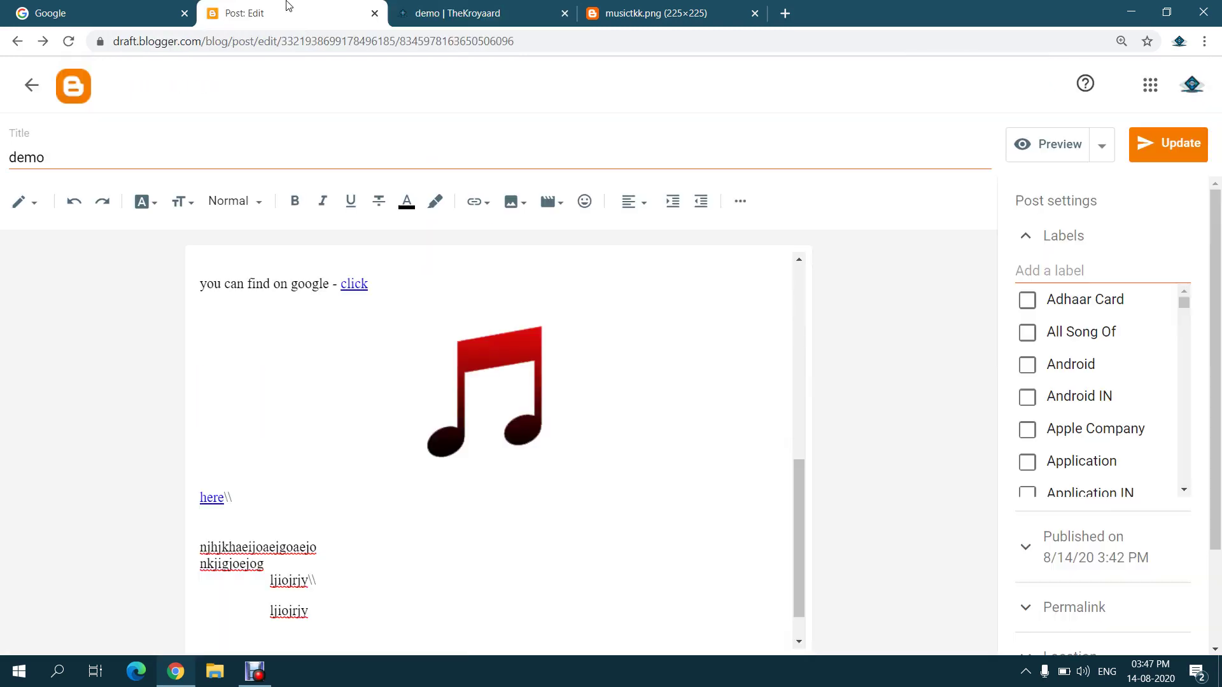
{"action": "left_click", "coordinate": [741, 201]}
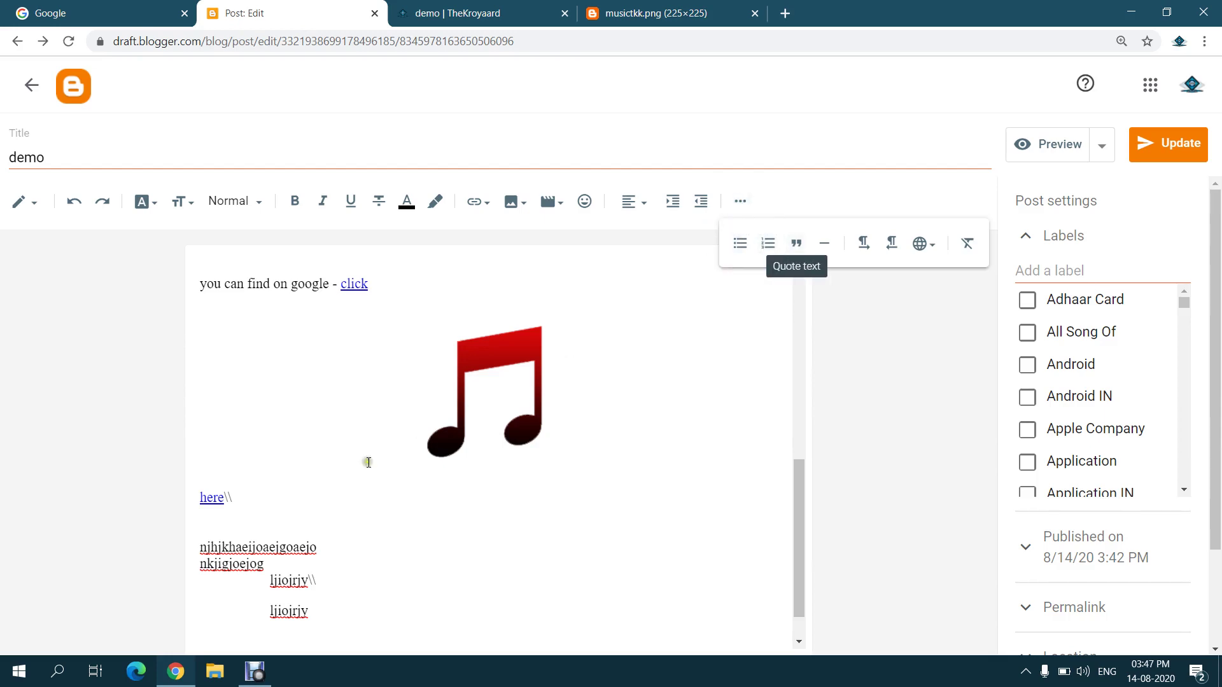
{"action": "scroll", "coordinate": [356, 466], "scroll_direction": "down", "scroll_amount": 1}
{"action": "left_click", "coordinate": [308, 631]}
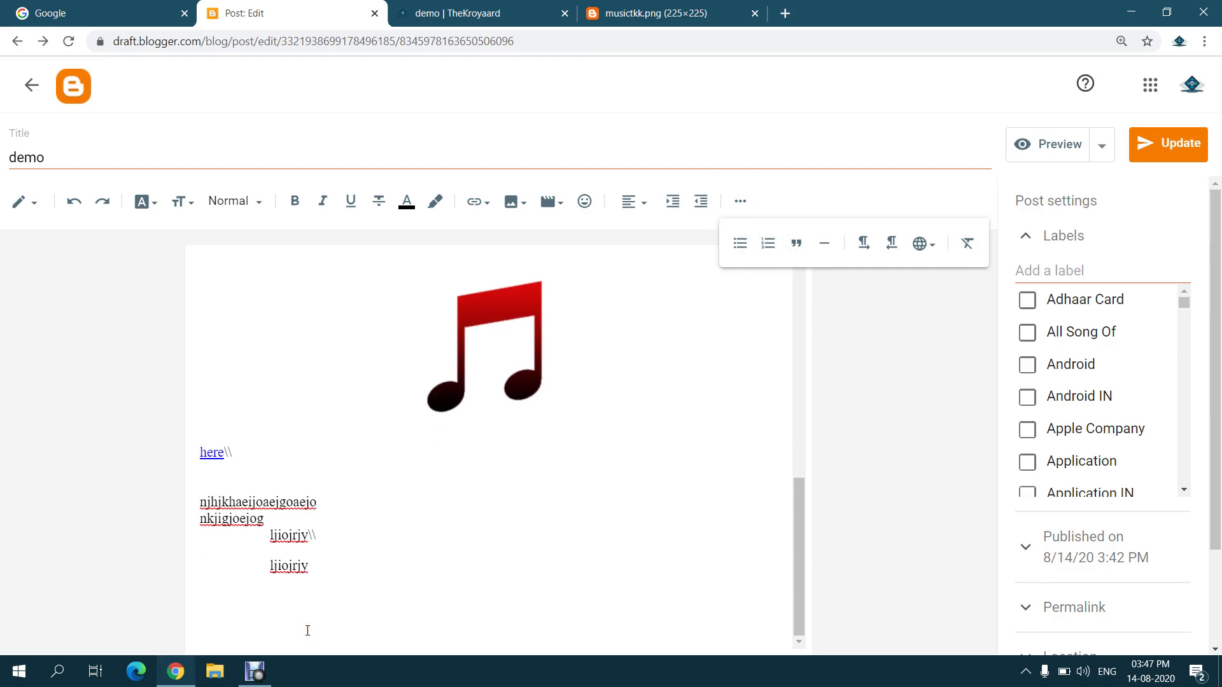
{"action": "type", "text": "hlh;ljpgkp[akgpkadpdal;jhpakdp"}
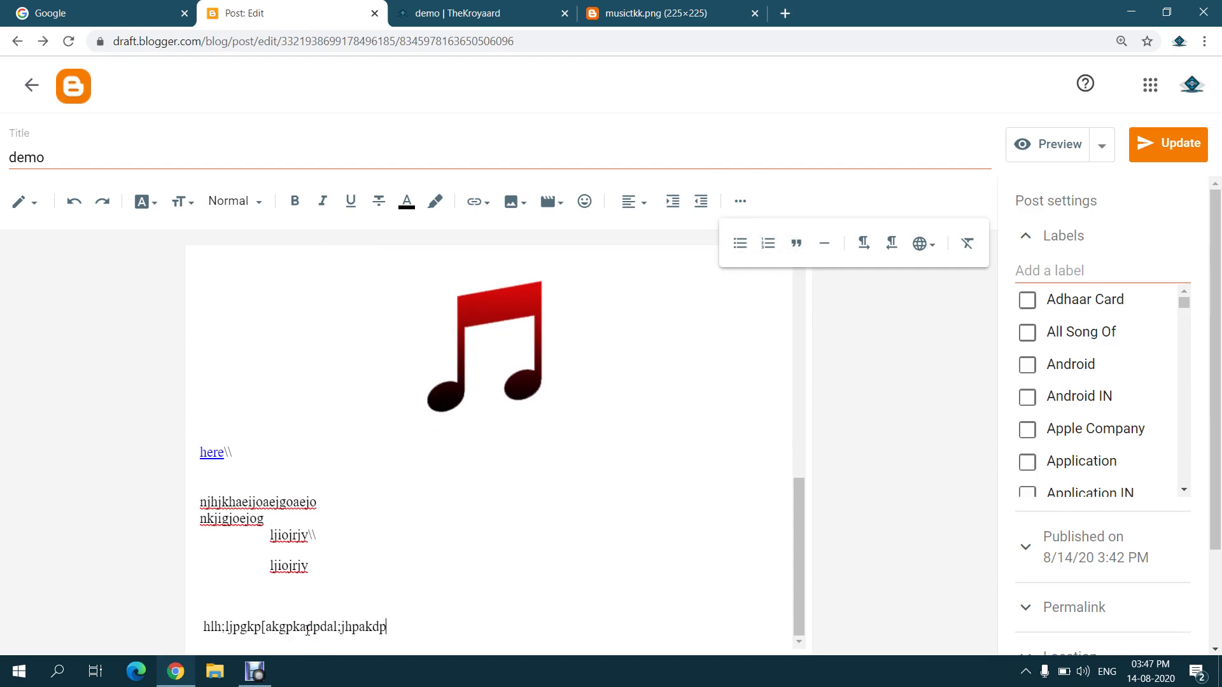
{"action": "key", "text": "Return"}
{"action": "type", "text": "niojopdjhojsfkhp;ad"}
{"action": "key", "text": "Return"}
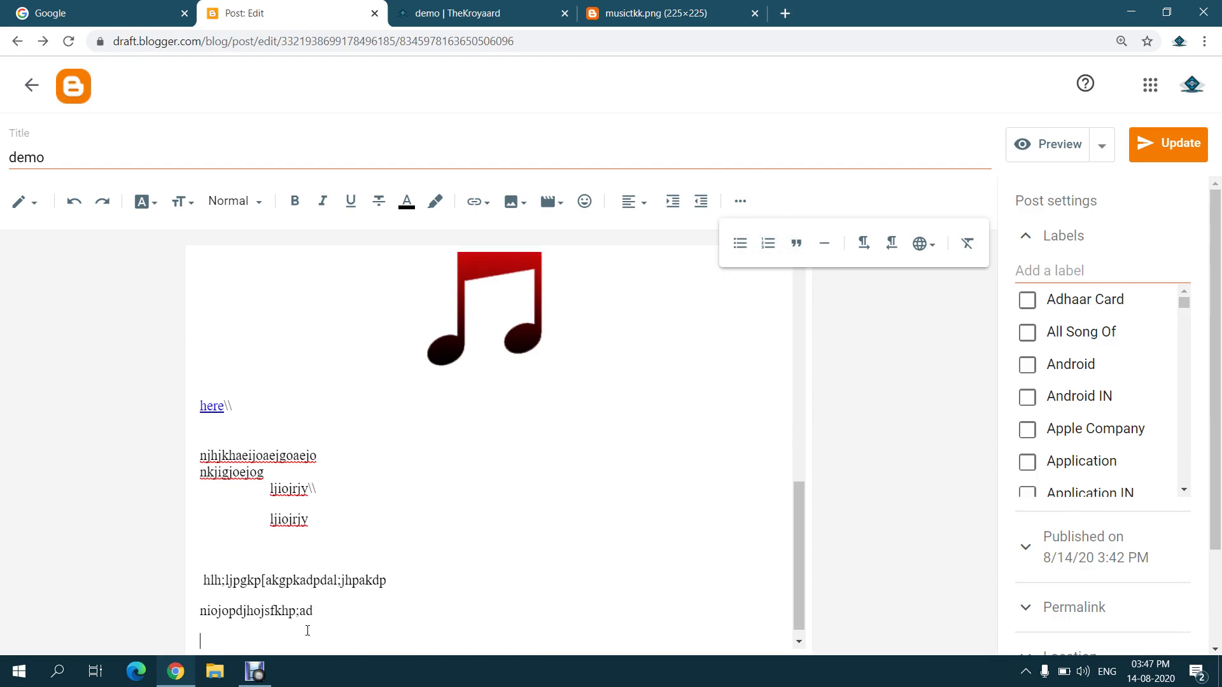
{"action": "type", "text": "nhdgdklghkad"}
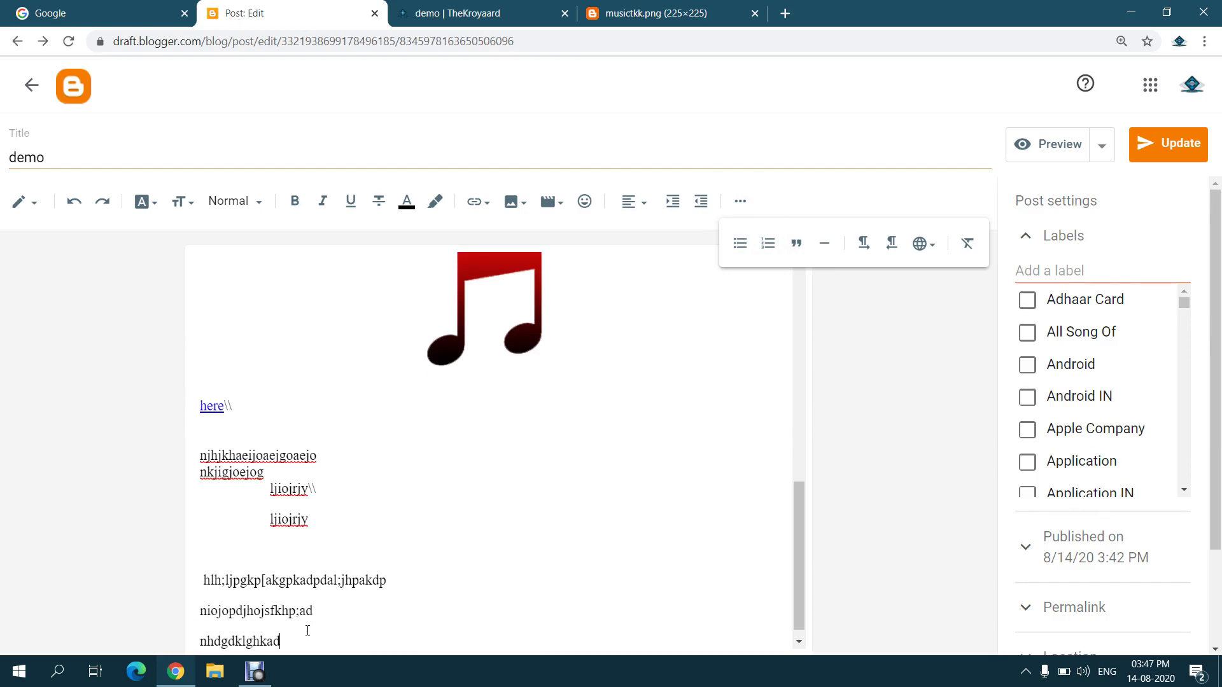
{"action": "key", "text": "Return"}
{"action": "type", "text": "ndhgiadhghiad"}
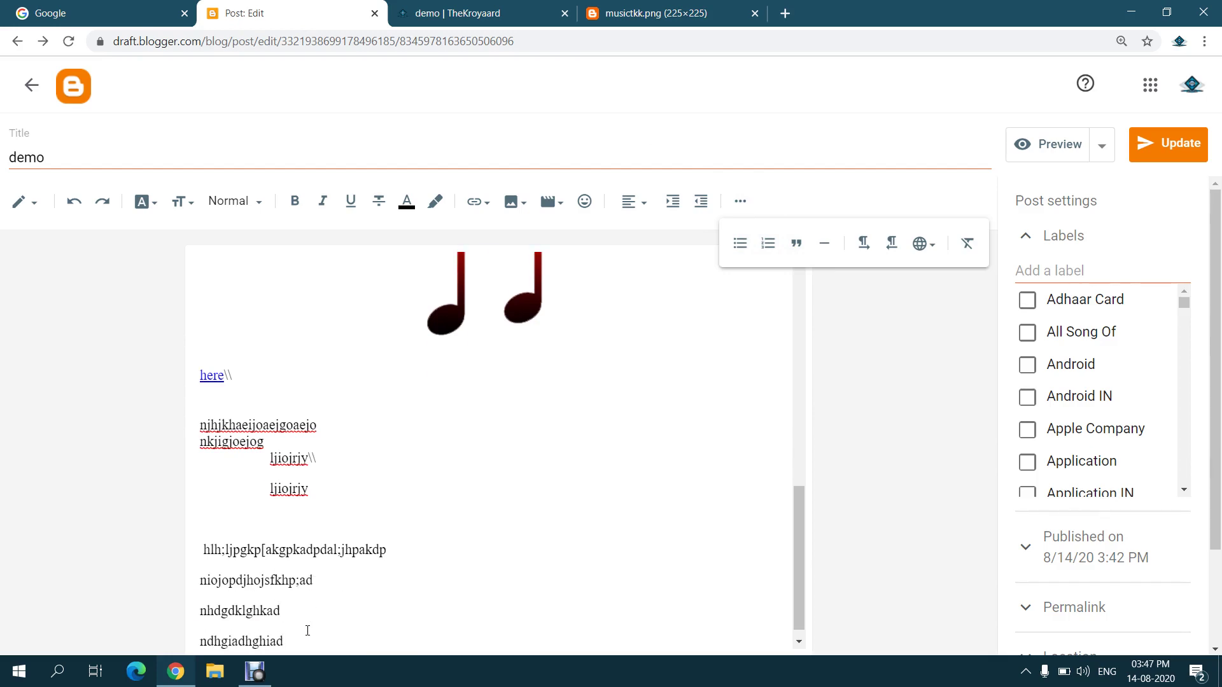
Format the last two lines, "nhdgdklghkad" and "ndhgiadhghiad", as quoted text and make them italic
{"action": "left_click_drag", "start_coordinate": [299, 641], "coordinate": [198, 607]}
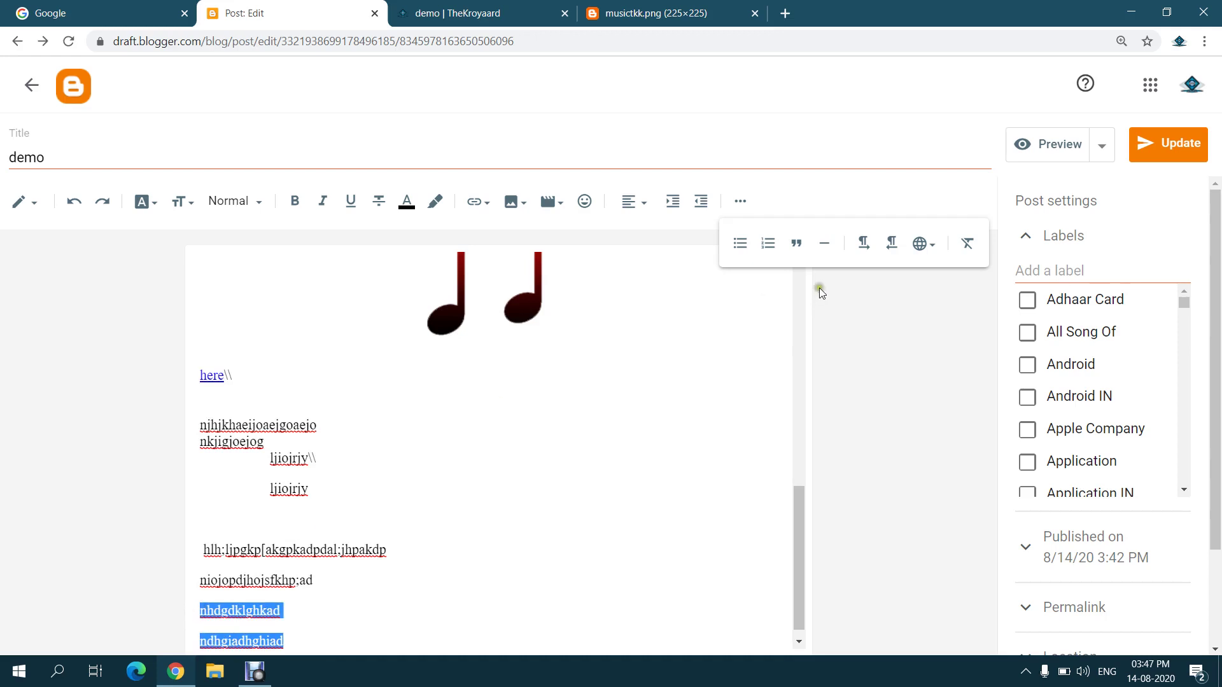
{"action": "left_click", "coordinate": [796, 243]}
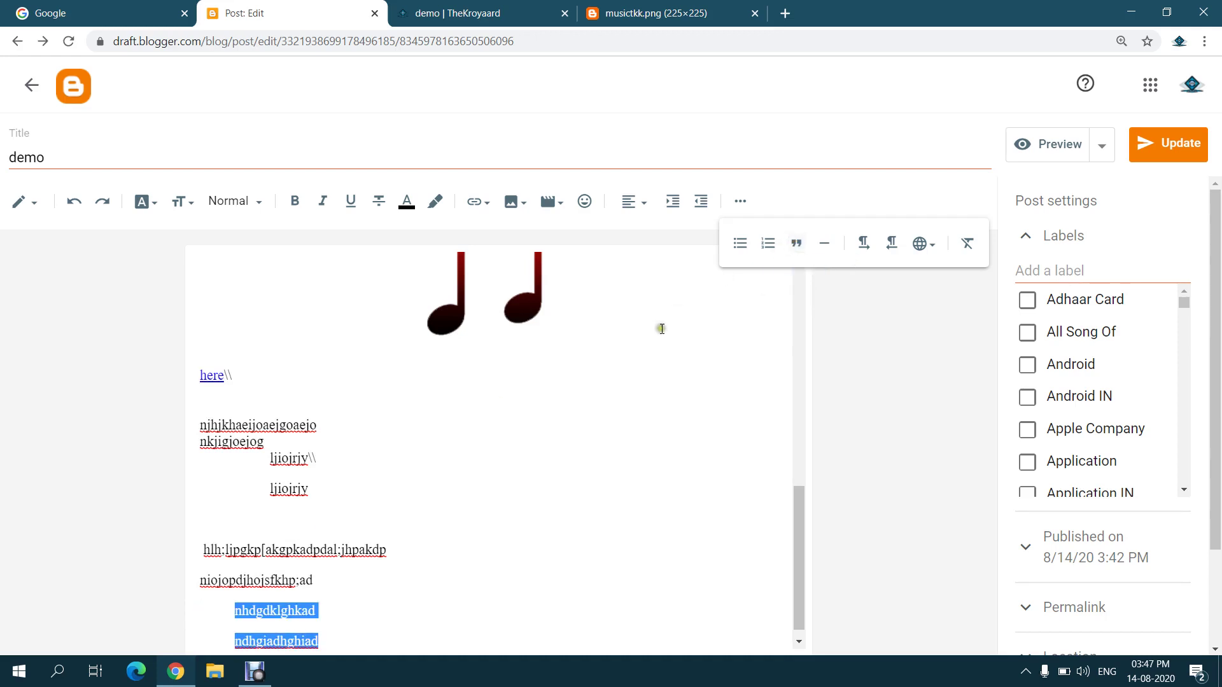
{"action": "left_click", "coordinate": [323, 202]}
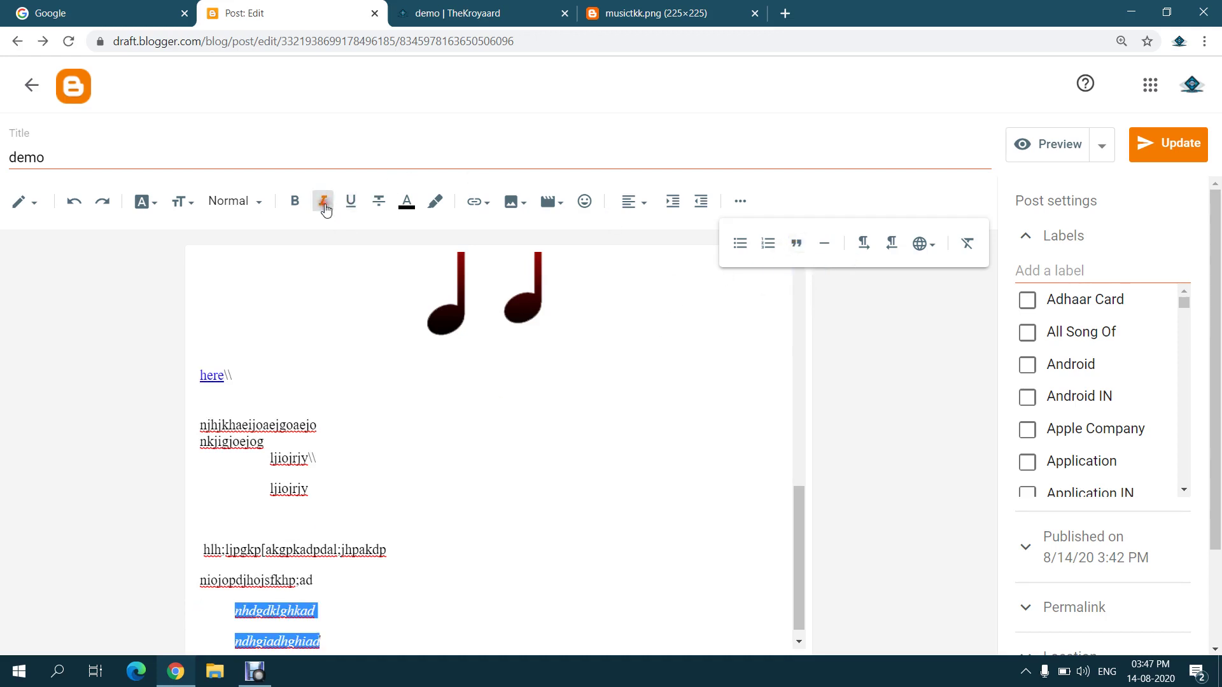
Update the demo post and reload its published page to check the newly added text
{"action": "left_click", "coordinate": [1168, 157]}
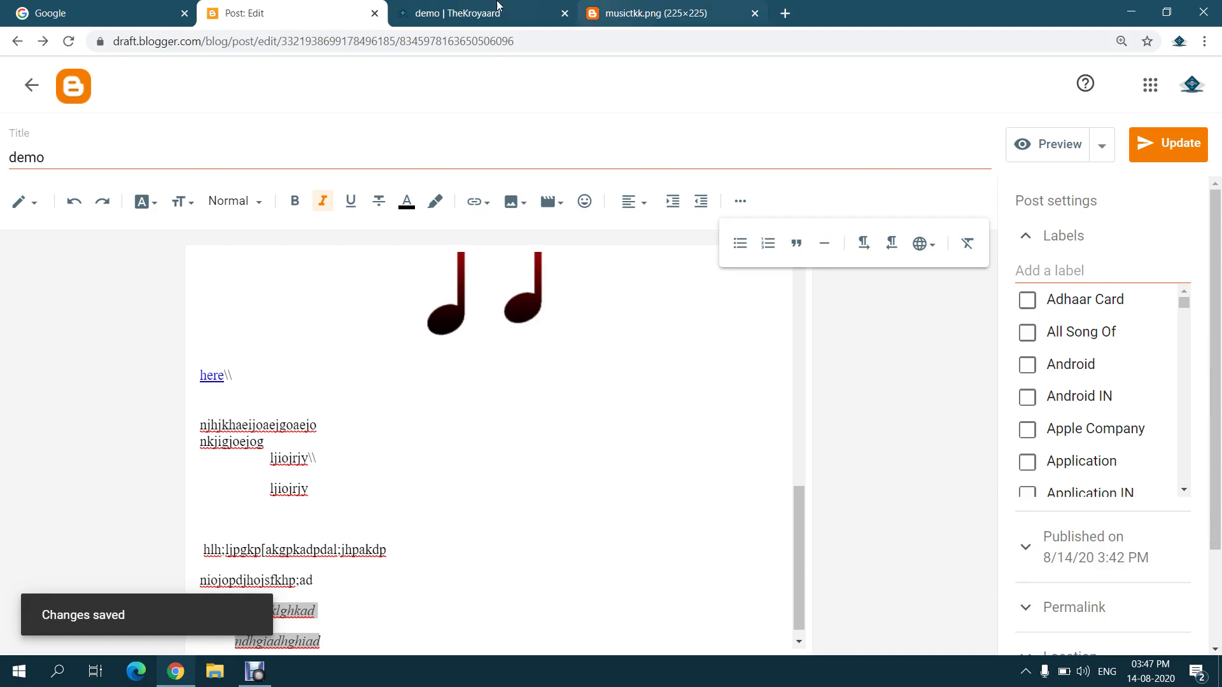
{"action": "left_click", "coordinate": [471, 13]}
{"action": "left_click", "coordinate": [68, 41]}
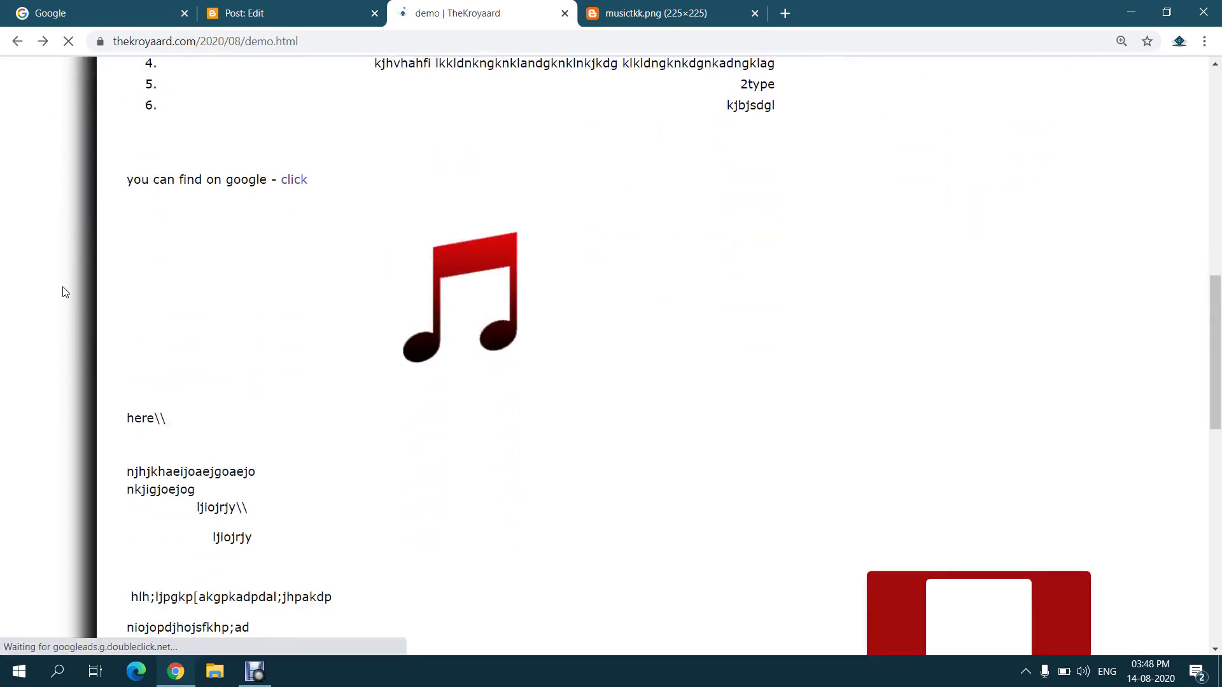
{"action": "left_click_drag", "start_coordinate": [164, 465], "coordinate": [267, 494]}
Return to the post editor and insert jump breaks below the second "ljiojrjy" line and below the "hlh;ljpgkp[akgpkadpdal;jhpakdp" line
{"action": "left_click", "coordinate": [280, 13]}
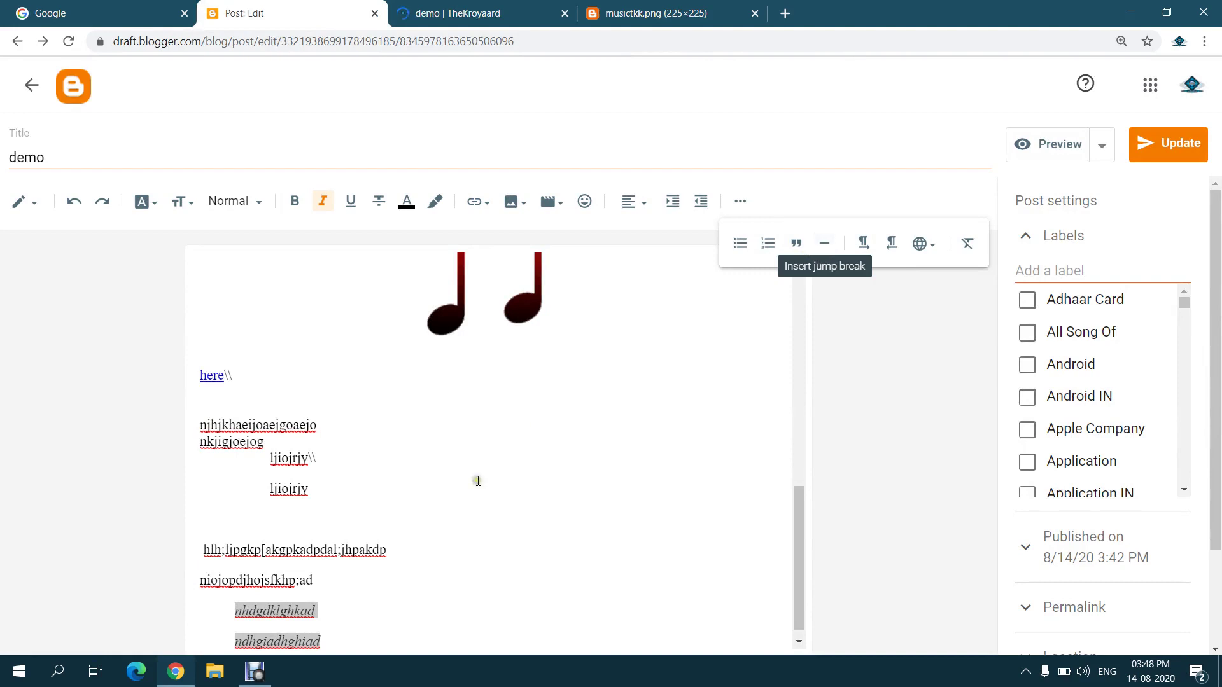
{"action": "scroll", "coordinate": [441, 456], "scroll_direction": "down", "scroll_amount": 1}
{"action": "left_click", "coordinate": [348, 497]}
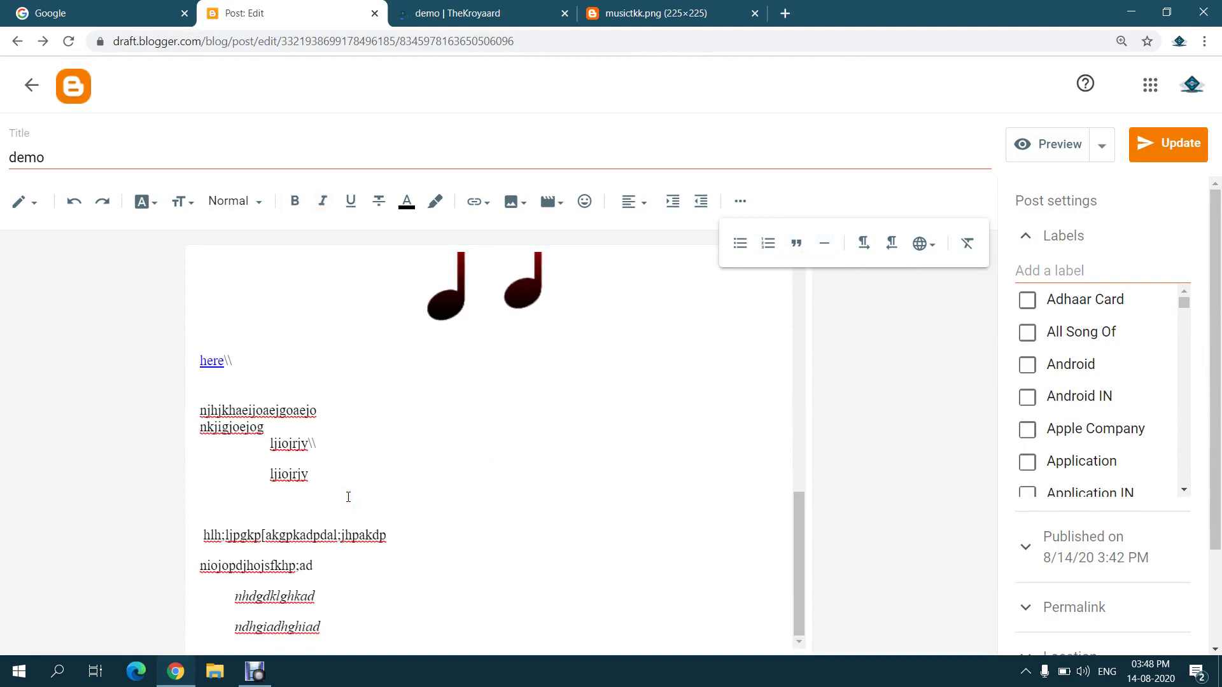
{"action": "left_click", "coordinate": [820, 253]}
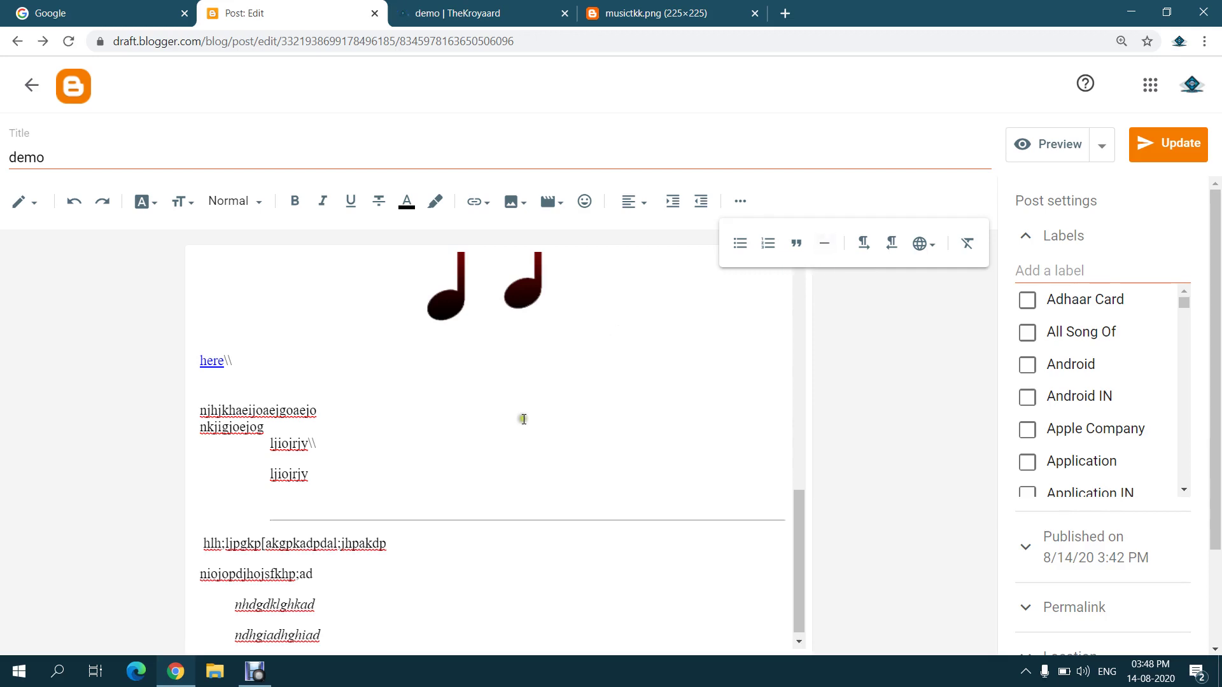
{"action": "left_click", "coordinate": [395, 543]}
{"action": "key", "text": "Return"}
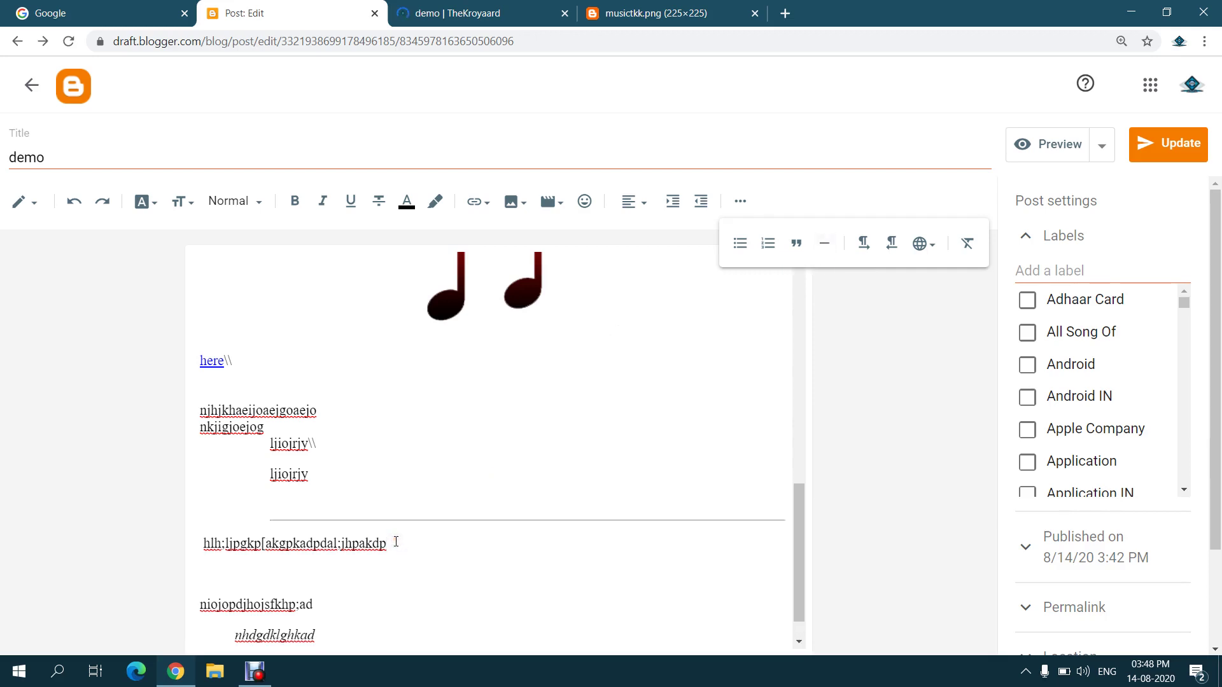
{"action": "left_click", "coordinate": [823, 243]}
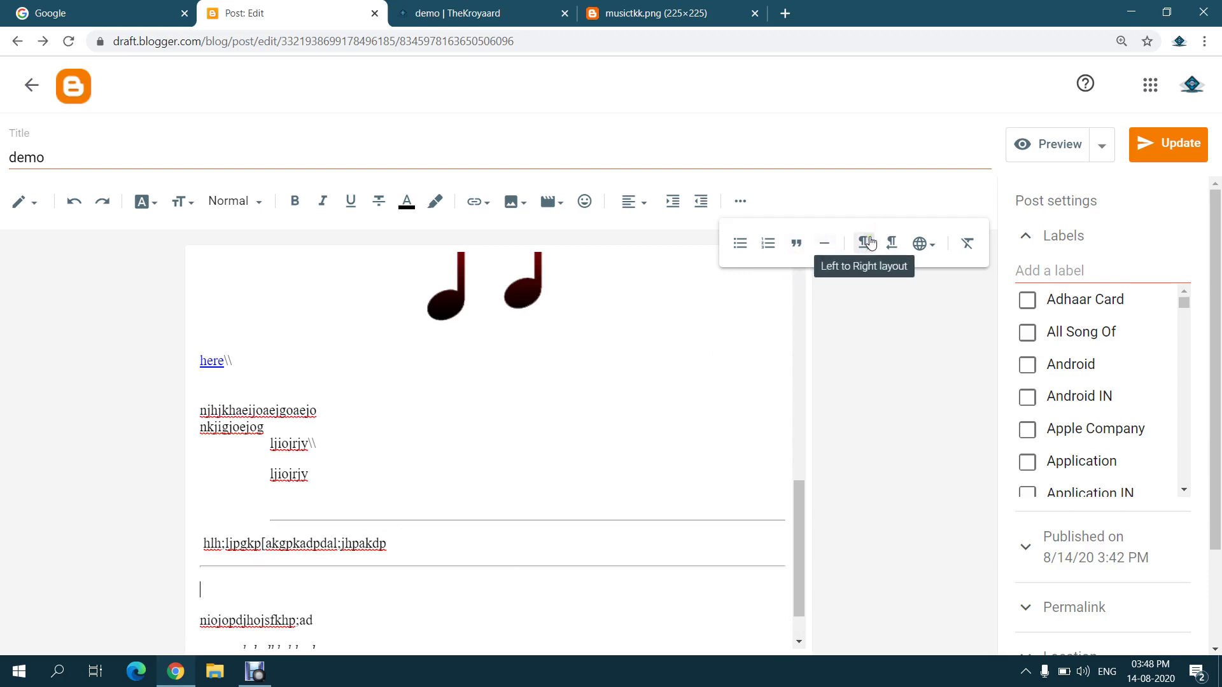
Apply left-to-right layout to the "niojopdjhojsfkhp;ad" line and append "dfhdffssfhhfhsf" to it
{"action": "scroll", "coordinate": [502, 464], "scroll_direction": "down", "scroll_amount": 1}
{"action": "left_click", "coordinate": [332, 559]}
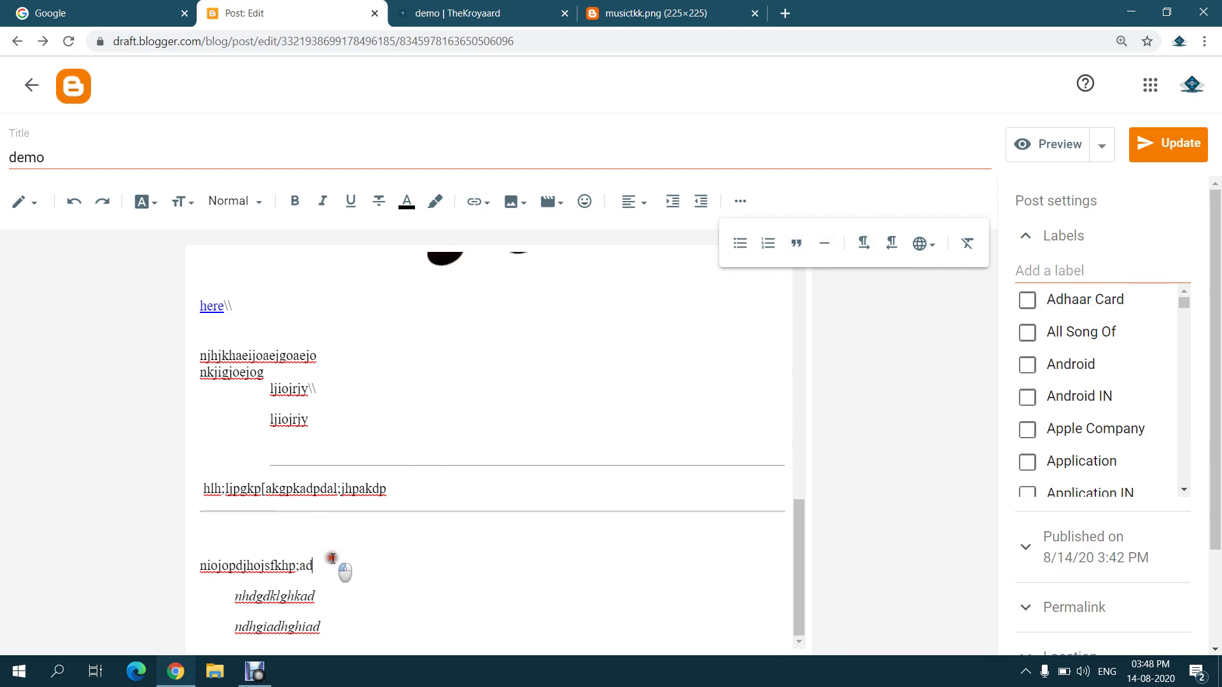
{"action": "left_click_drag", "start_coordinate": [332, 558], "coordinate": [159, 569]}
{"action": "left_click", "coordinate": [863, 243]}
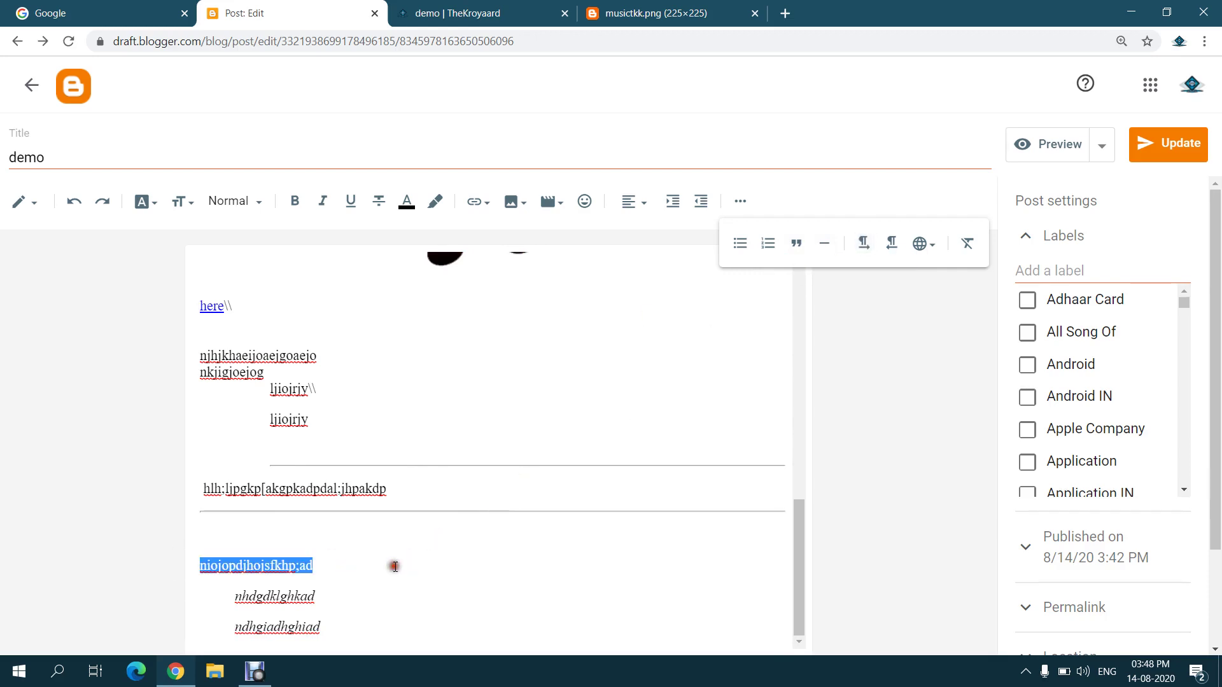
{"action": "left_click", "coordinate": [394, 566]}
{"action": "left_click", "coordinate": [866, 243]}
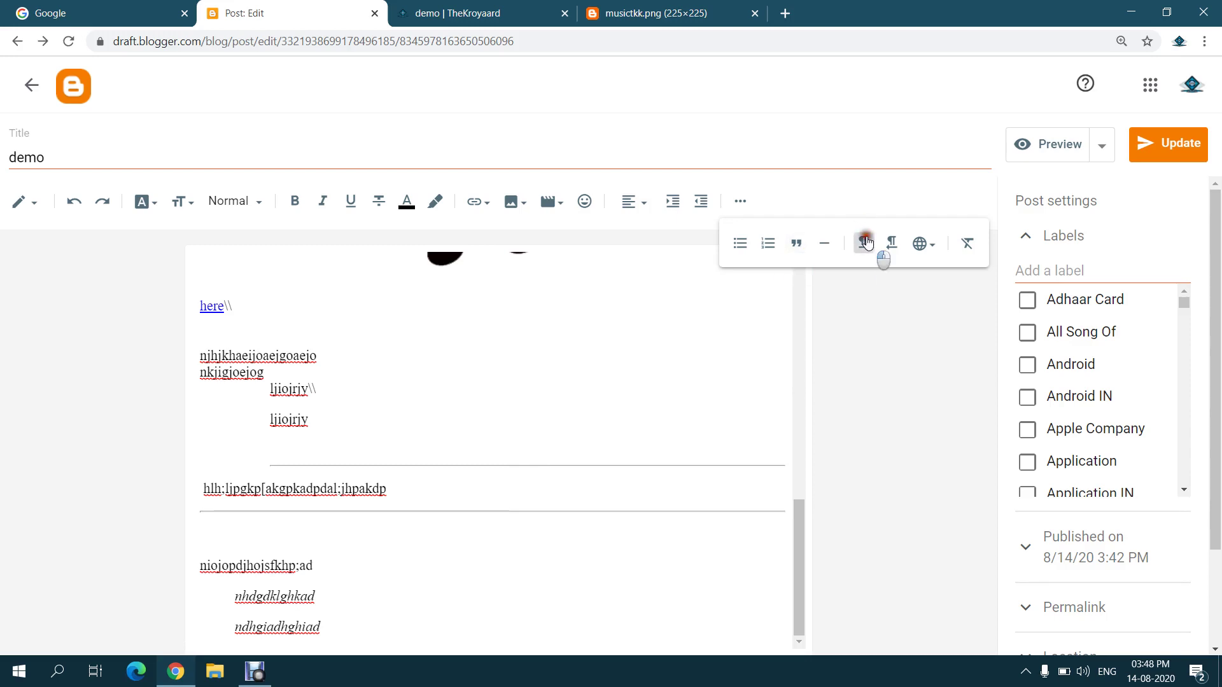
{"action": "type", "text": "dfhdffssfhhfhsf"}
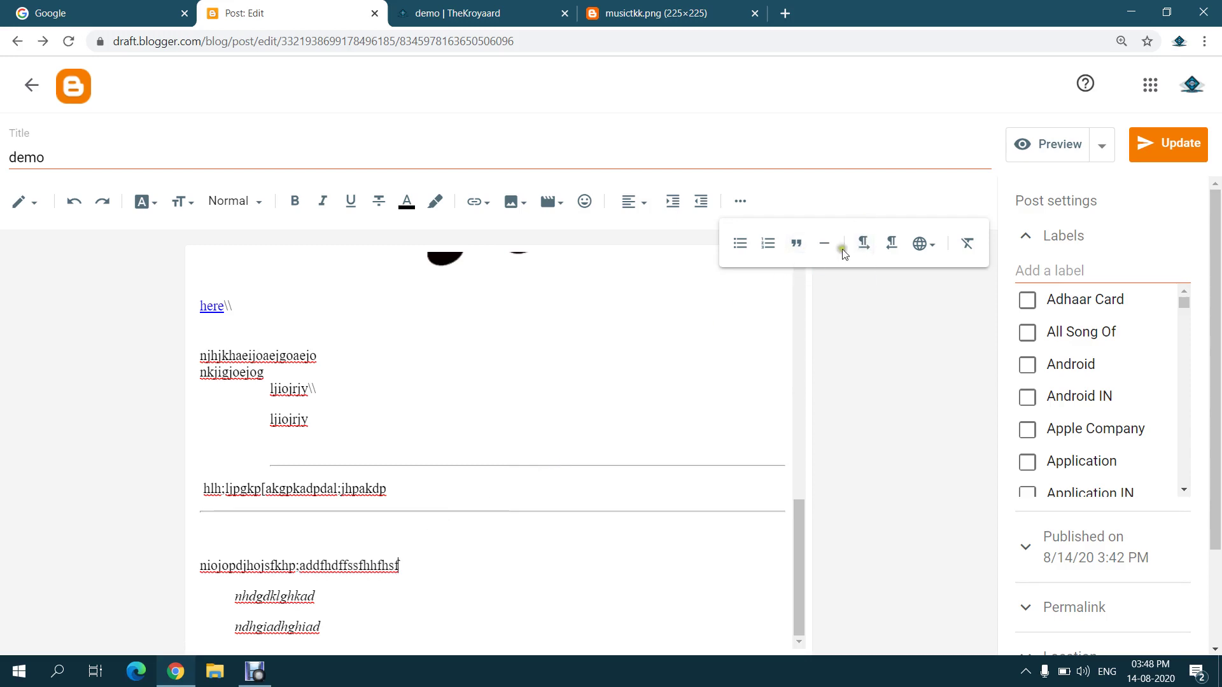
Toggle the extended "niojopdjhojsfkhp" line between right-to-left and left-to-right layout, leaving it right-to-left
{"action": "left_click", "coordinate": [885, 244]}
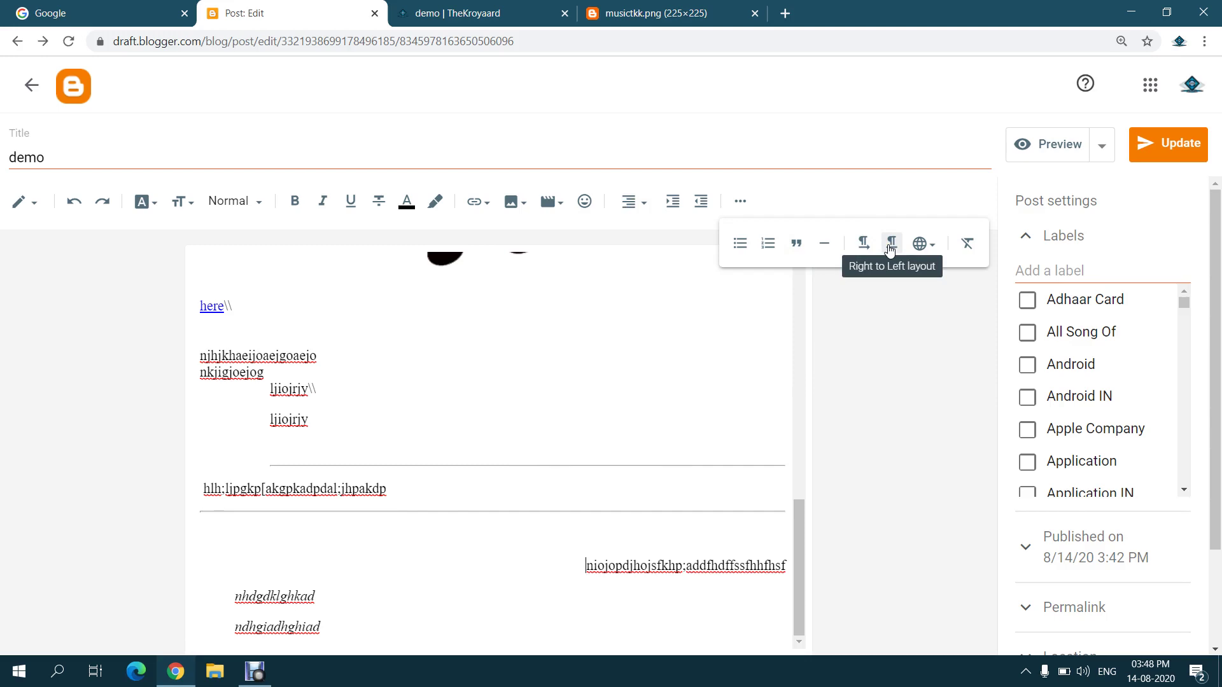
{"action": "left_click", "coordinate": [870, 256]}
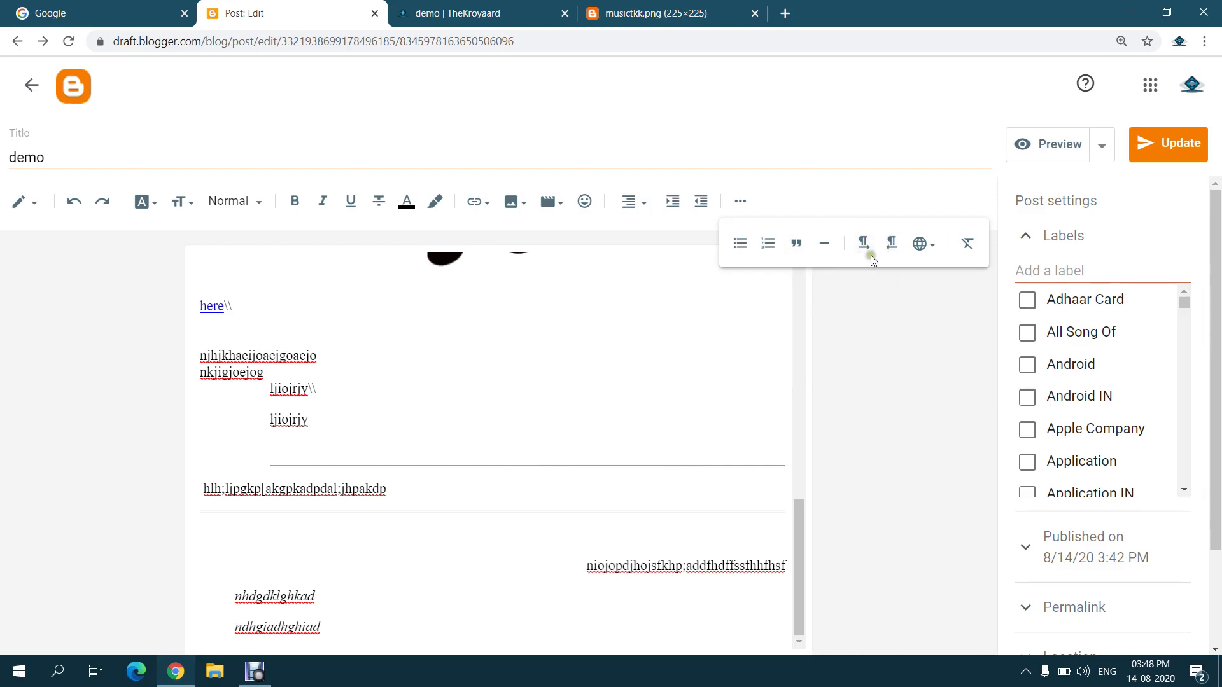
{"action": "left_click", "coordinate": [866, 247]}
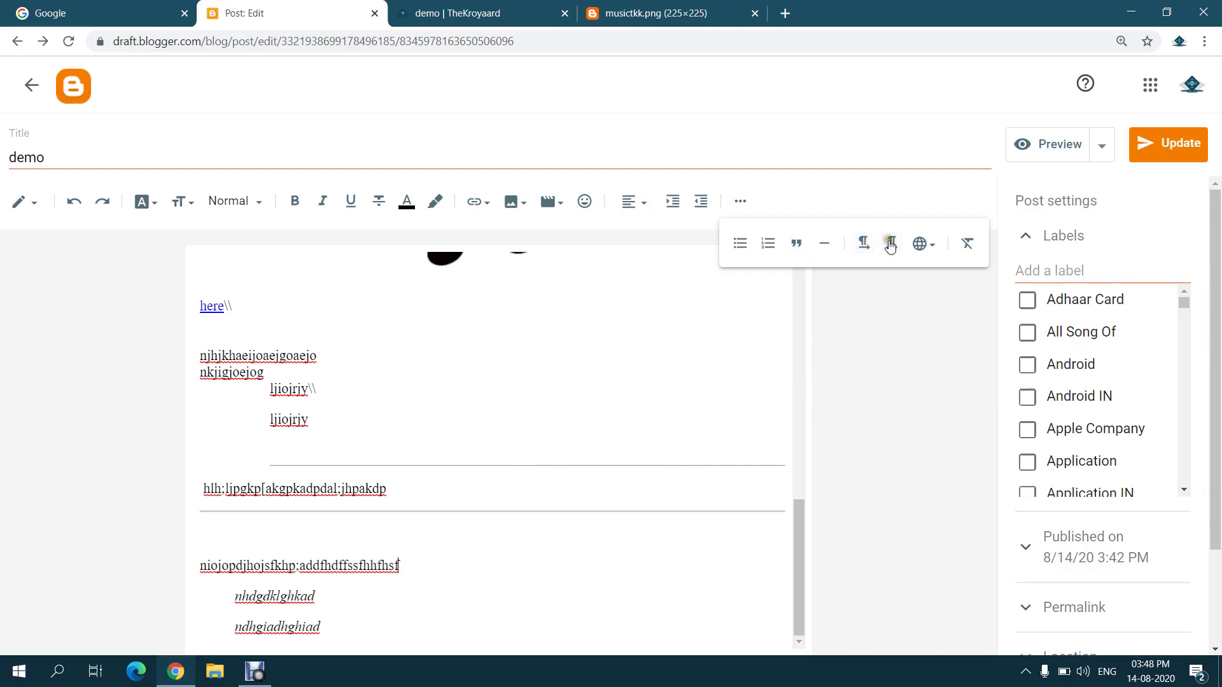
{"action": "left_click", "coordinate": [892, 245]}
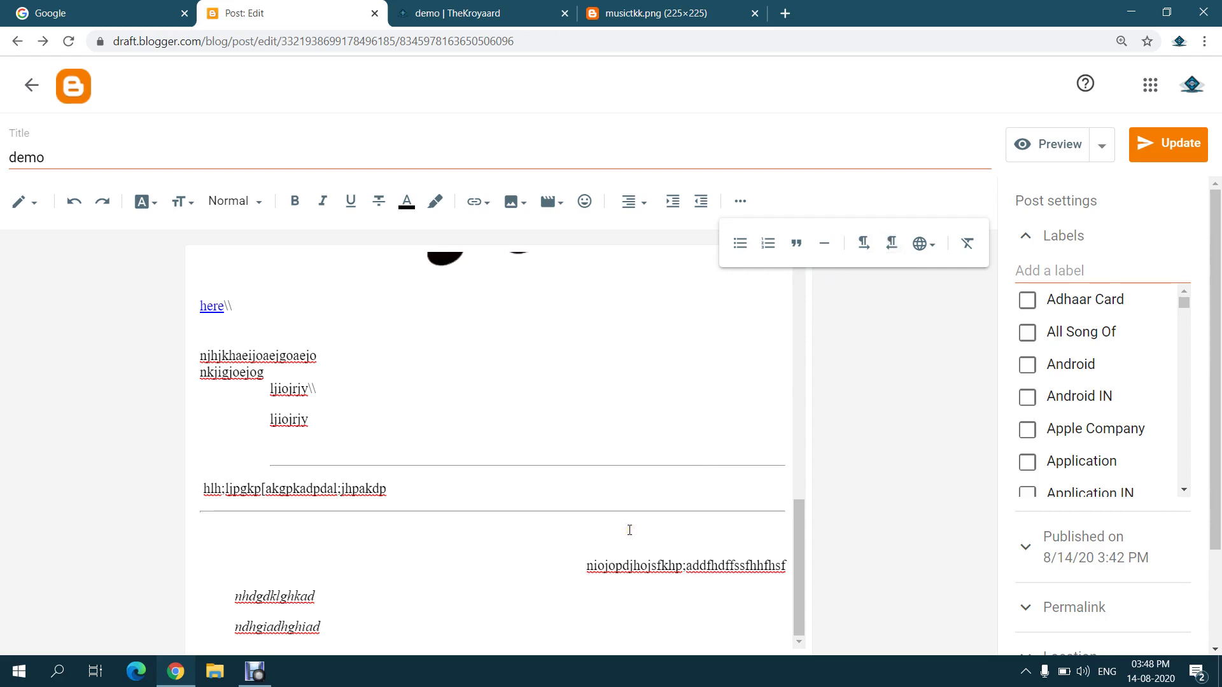
{"action": "left_click", "coordinate": [891, 246]}
Look through the input language list as far as English and close it without choosing a language
{"action": "left_click", "coordinate": [935, 247]}
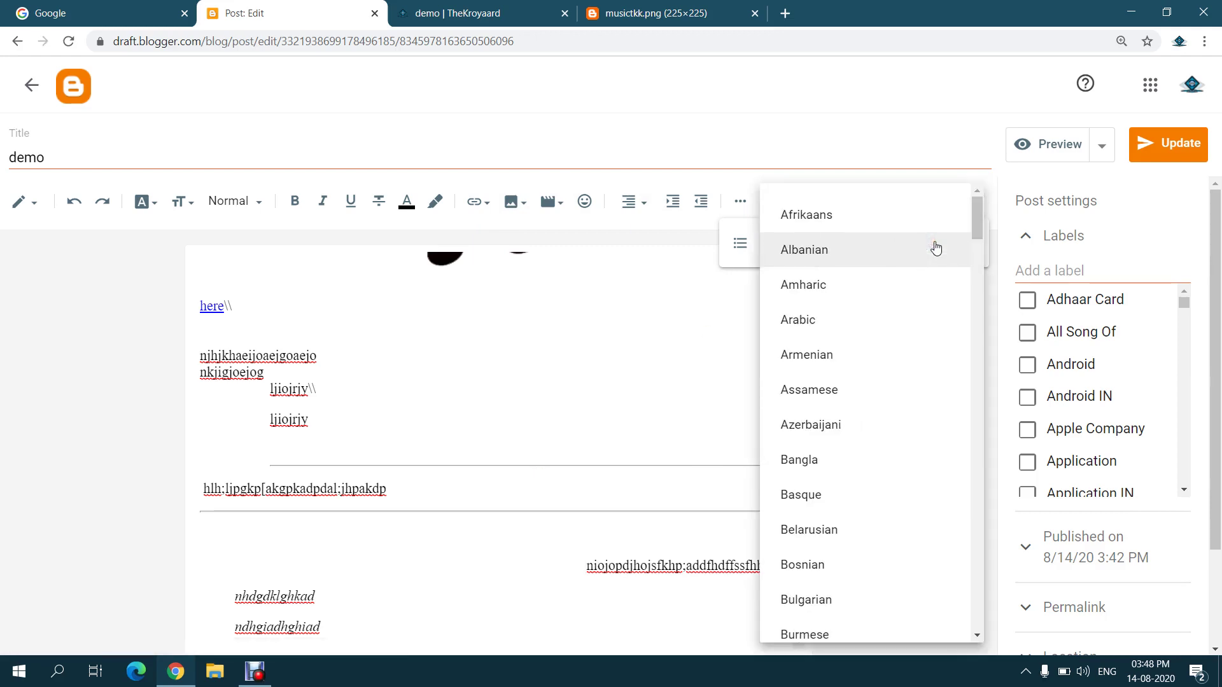
{"action": "scroll", "coordinate": [884, 464], "scroll_direction": "down", "scroll_amount": 10}
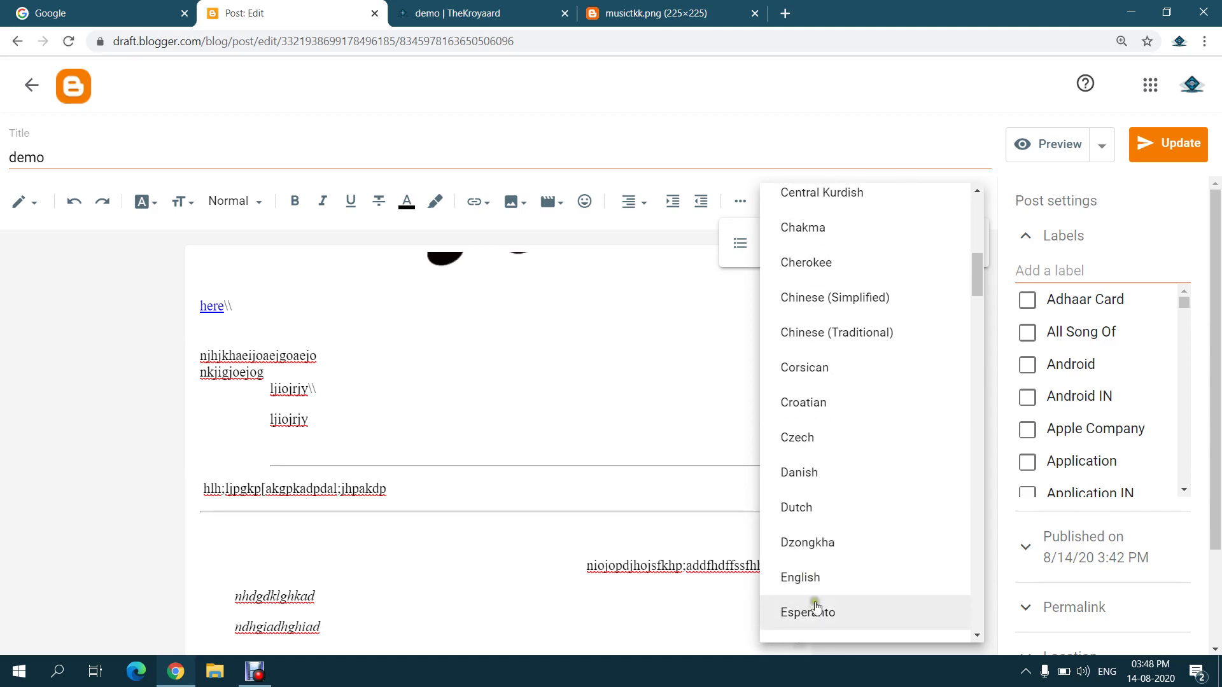
{"action": "left_click", "coordinate": [671, 367]}
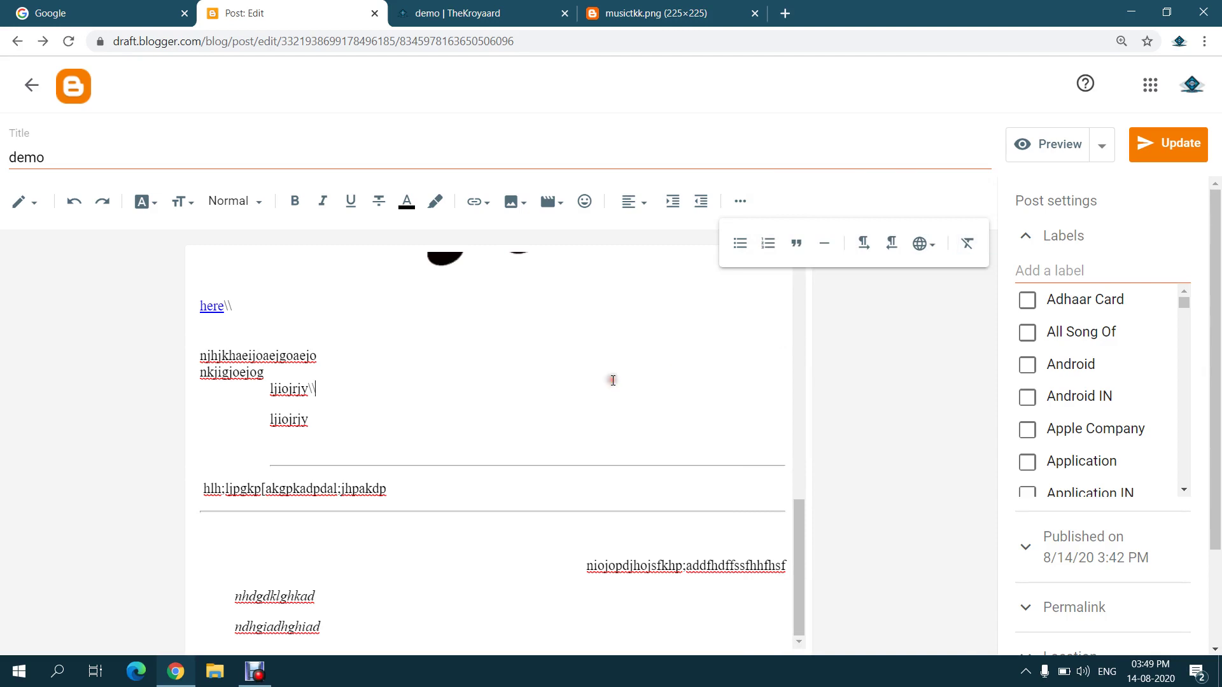
Clear the formatting of the oversized "Hello" and the blue "lhijojolf" heading near the post's start
{"action": "scroll", "coordinate": [613, 381], "scroll_direction": "up", "scroll_amount": 4}
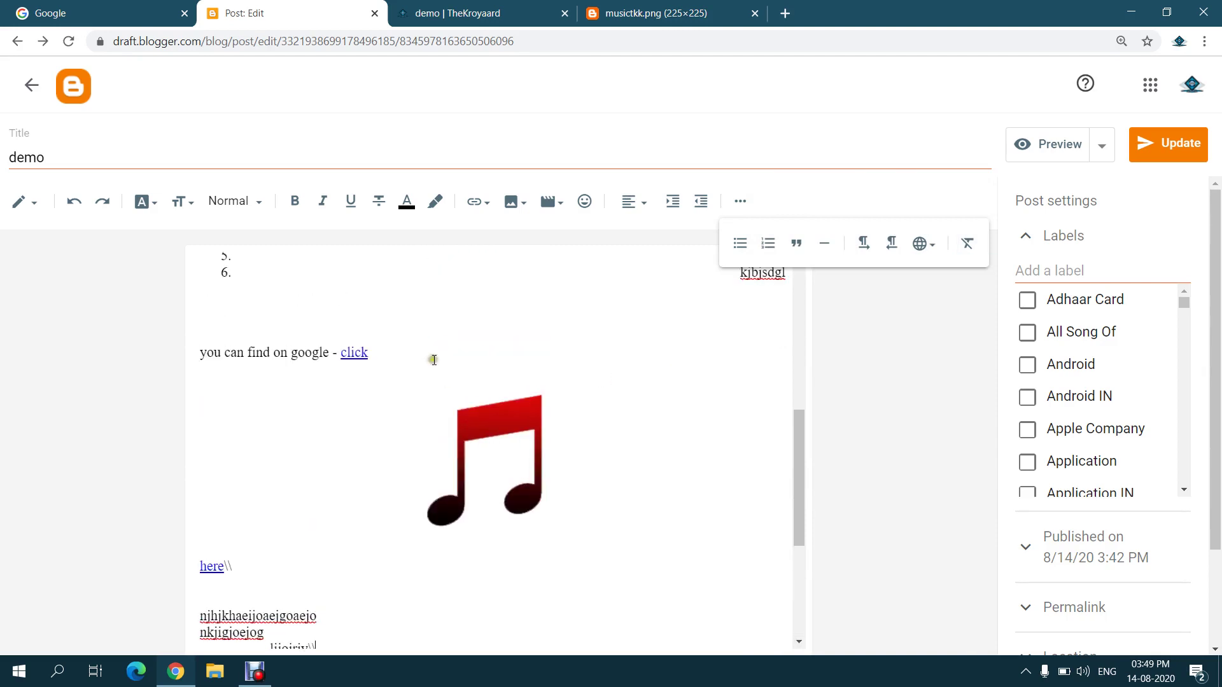
{"action": "scroll", "coordinate": [433, 360], "scroll_direction": "up", "scroll_amount": 6}
{"action": "double_click", "coordinate": [619, 361]}
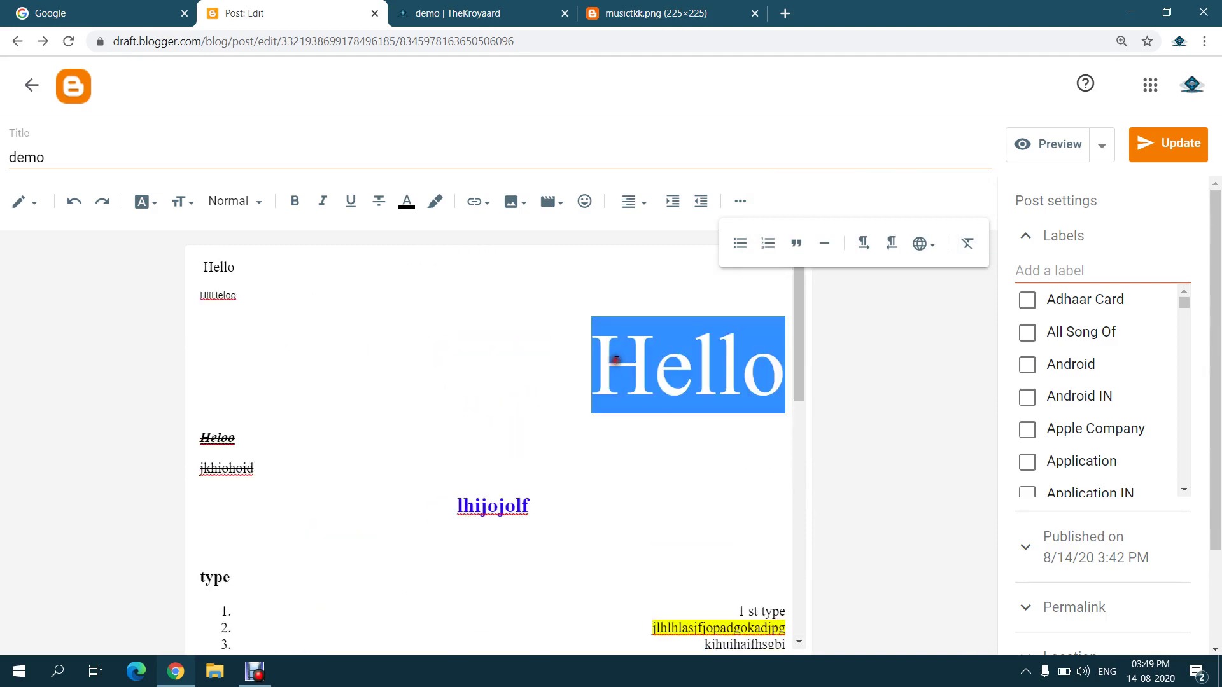
{"action": "left_click", "coordinate": [967, 245]}
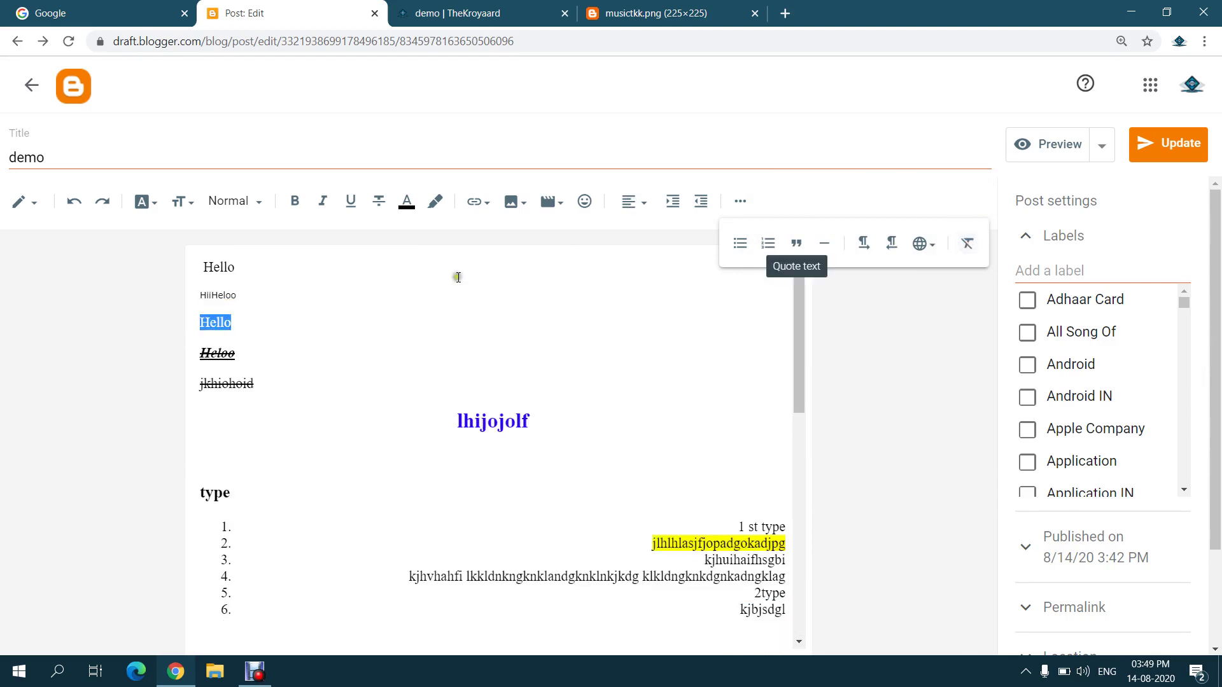
{"action": "double_click", "coordinate": [502, 425]}
{"action": "left_click", "coordinate": [966, 232]}
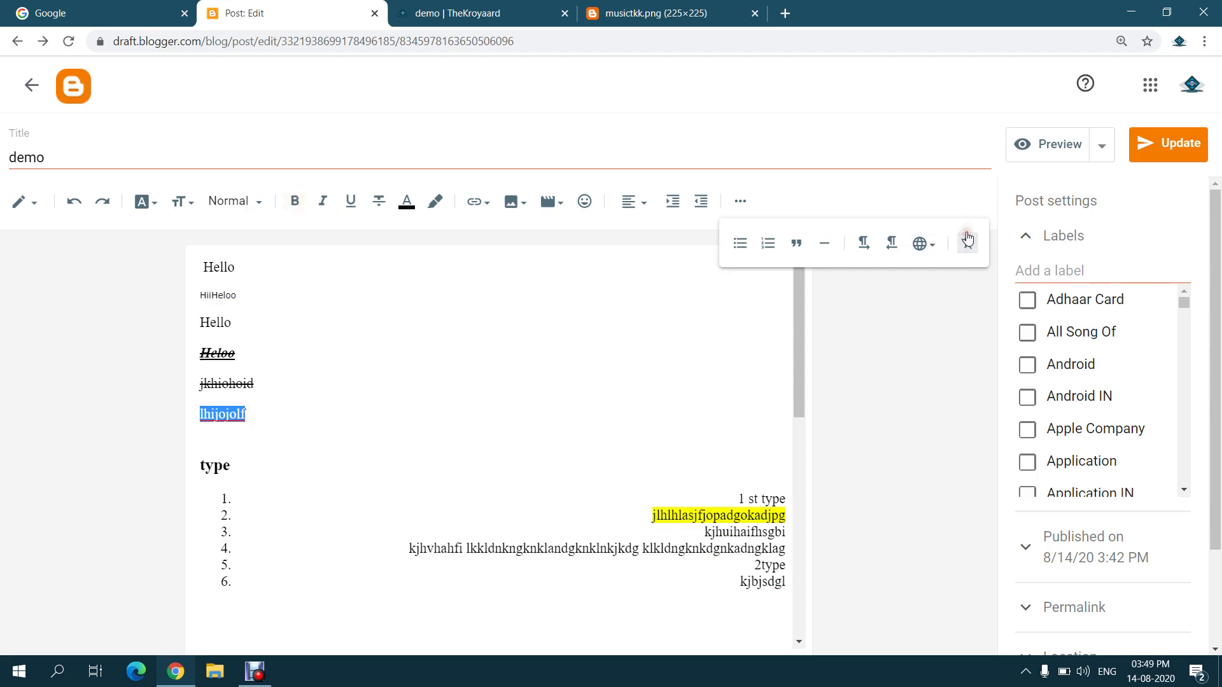
{"action": "left_click", "coordinate": [406, 392]}
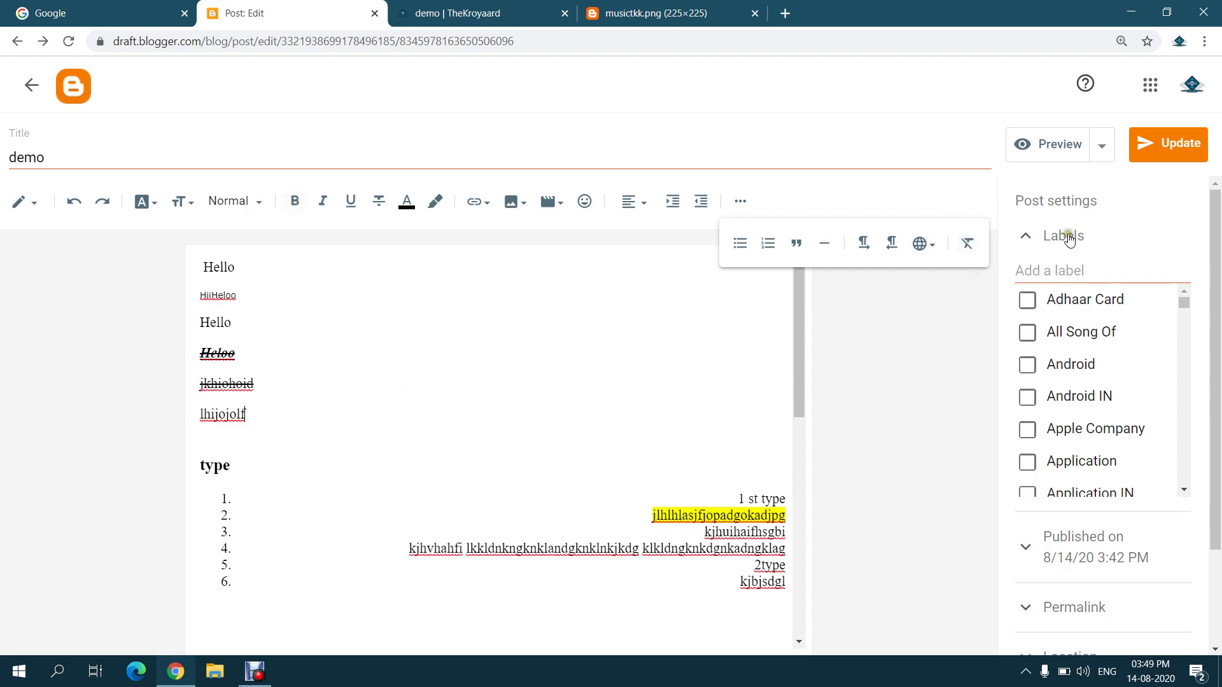
Search the post's labels for "Tip" and clear the entry without assigning a label
{"action": "left_click", "coordinate": [1041, 237]}
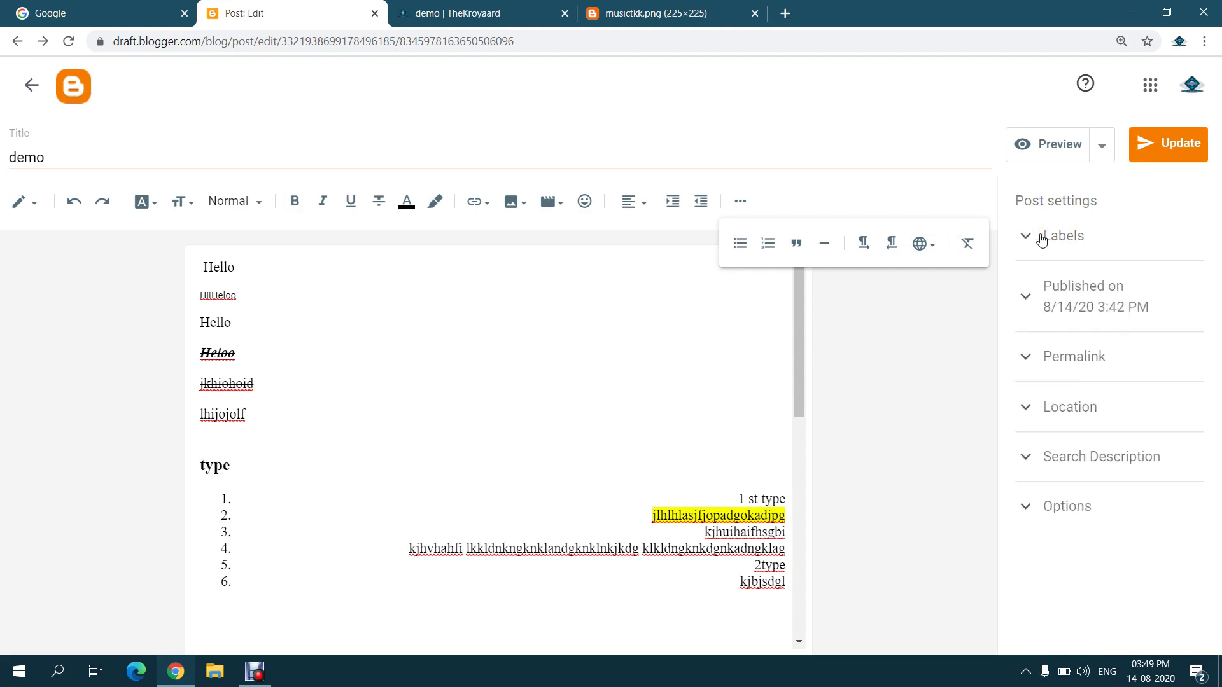
{"action": "left_click", "coordinate": [1041, 237]}
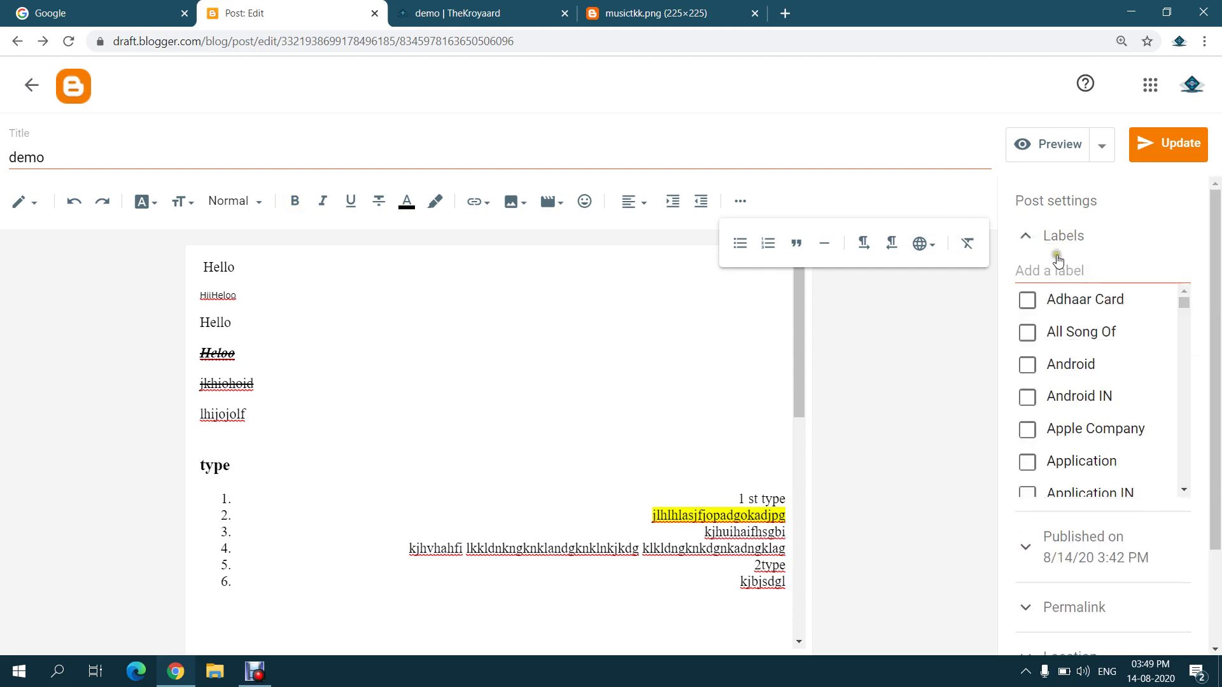
{"action": "left_click", "coordinate": [1060, 266]}
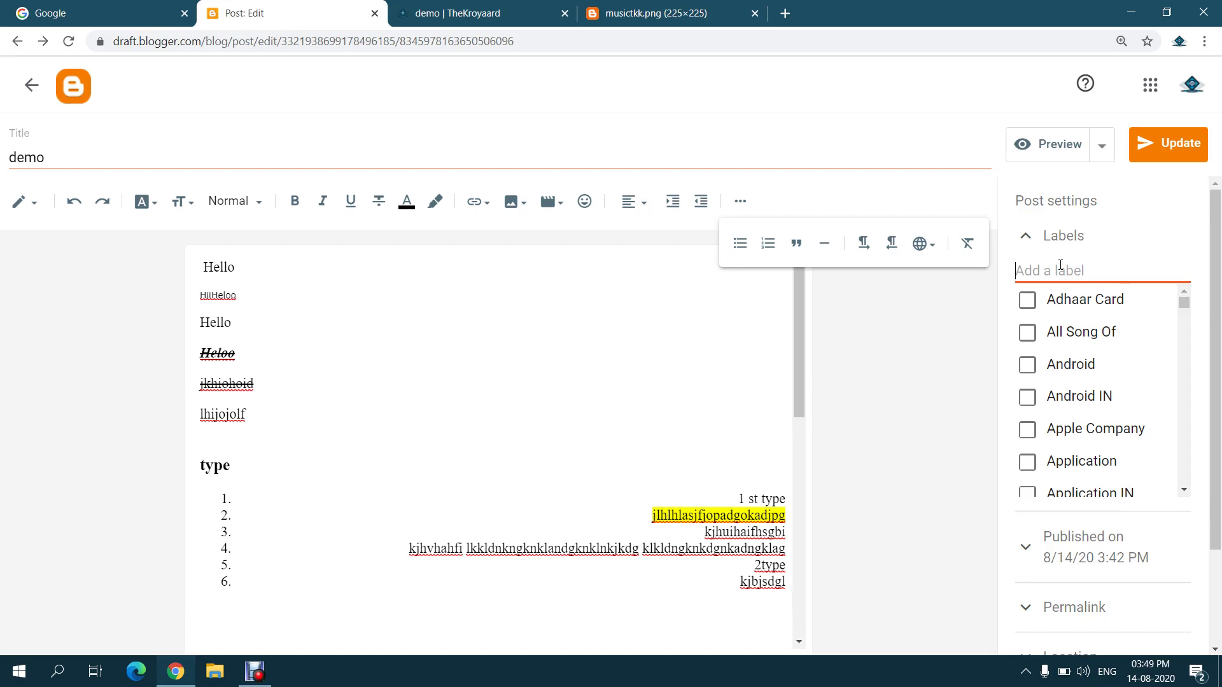
{"action": "type", "text": "Tip"}
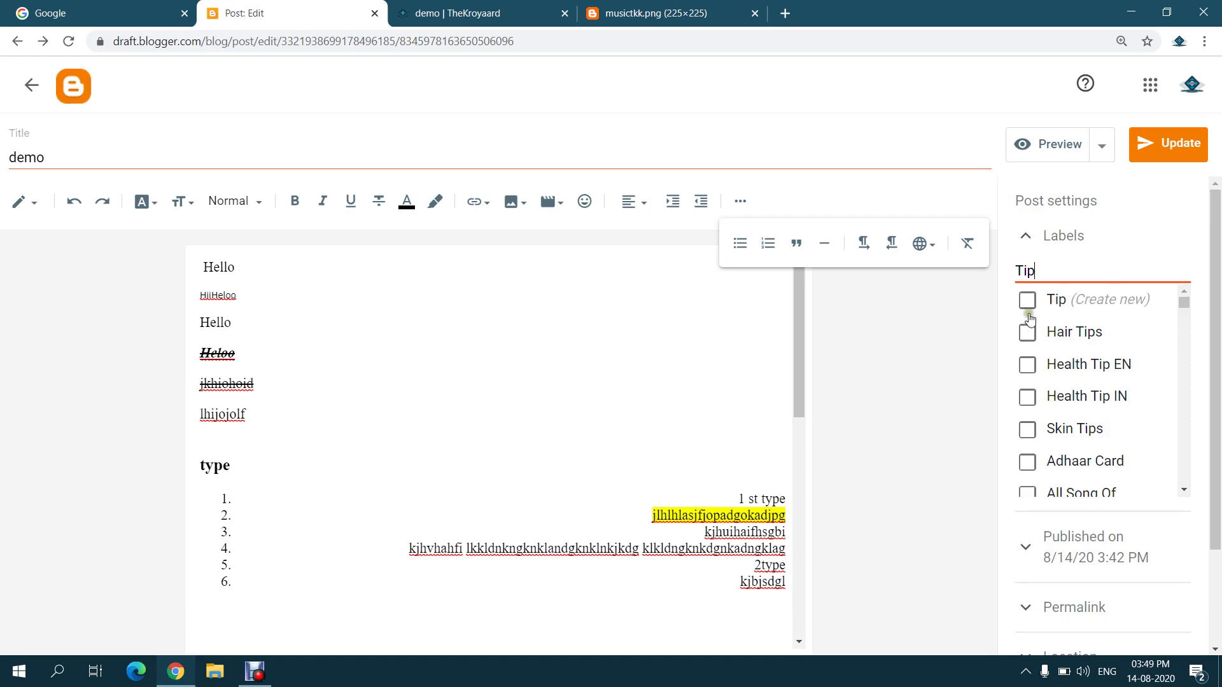
{"action": "key", "text": "BackSpace"}
{"action": "key", "text": "BackSpace"}
{"action": "key", "text": "BackSpace"}
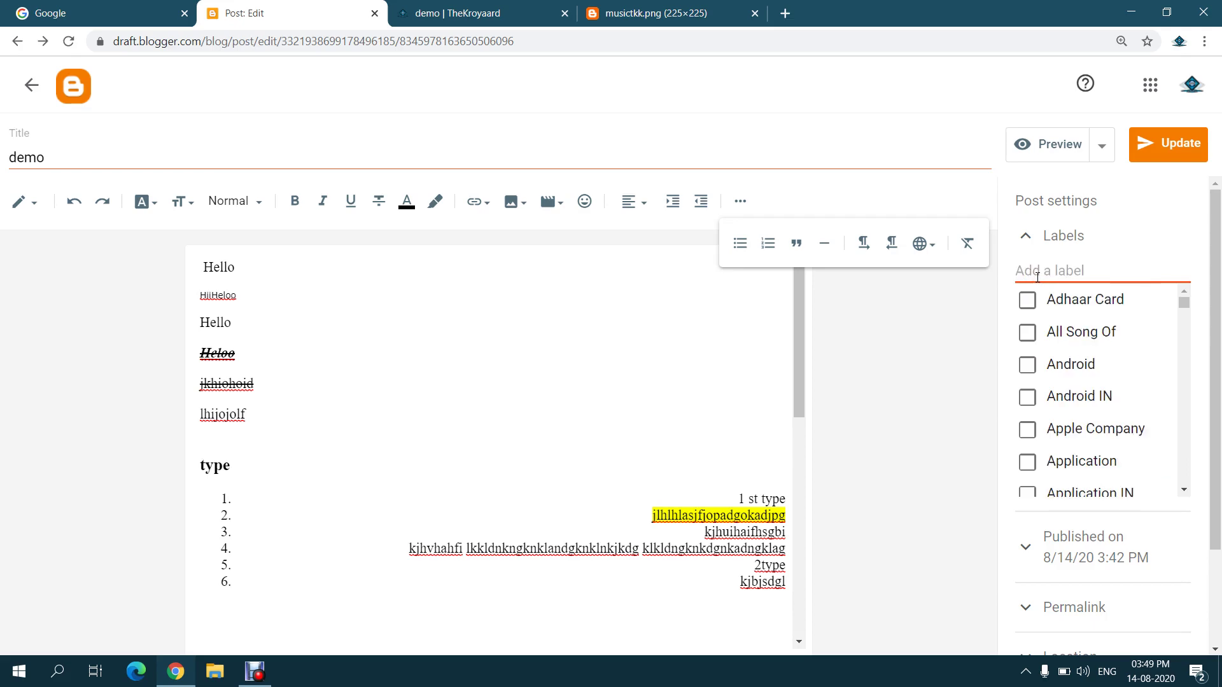
Switch to the published demo page and look at the related posts under "You Will Also Like"
{"action": "left_click", "coordinate": [503, 13]}
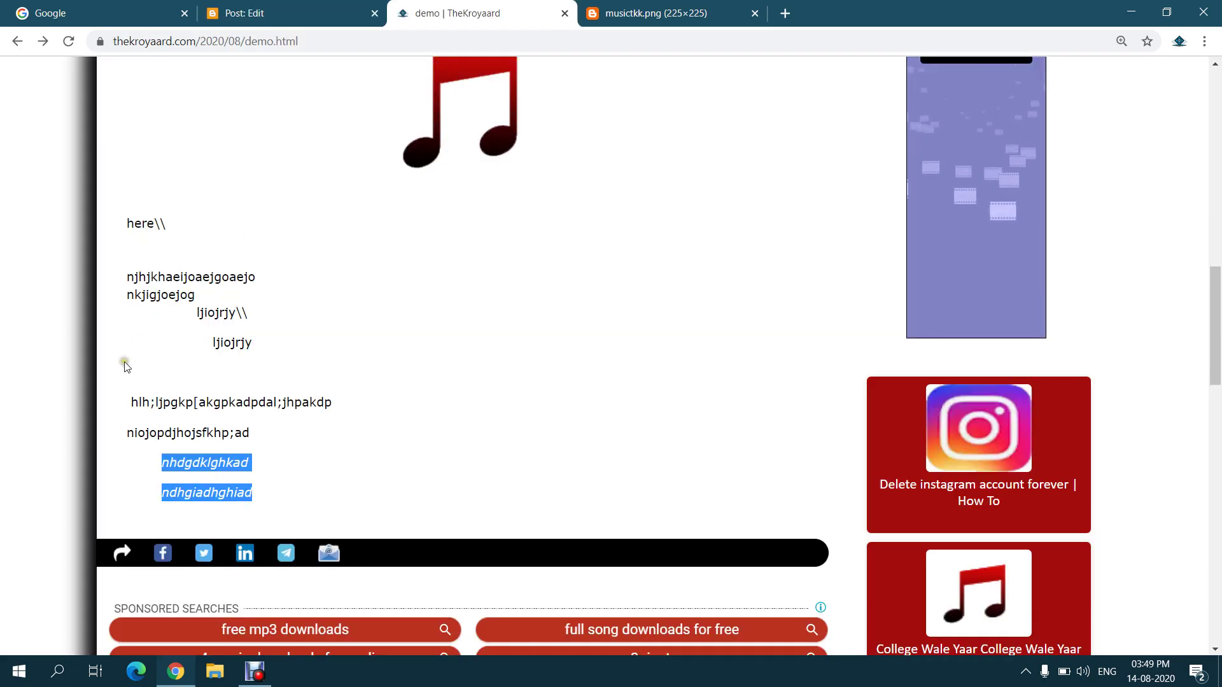
{"action": "scroll", "coordinate": [94, 378], "scroll_direction": "down", "scroll_amount": 5}
{"action": "scroll", "coordinate": [264, 369], "scroll_direction": "down", "scroll_amount": 2}
{"action": "scroll", "coordinate": [312, 354], "scroll_direction": "up", "scroll_amount": 3}
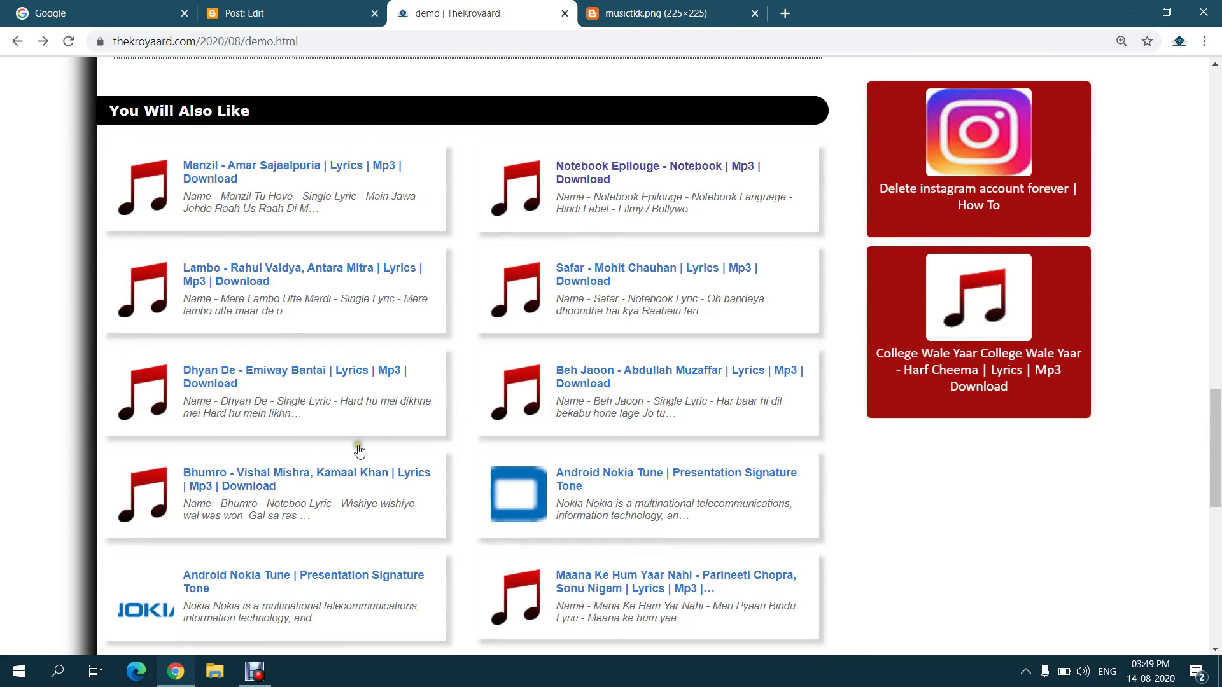
Return to the post editor and show the publication date and permalink settings
{"action": "left_click", "coordinate": [261, 8]}
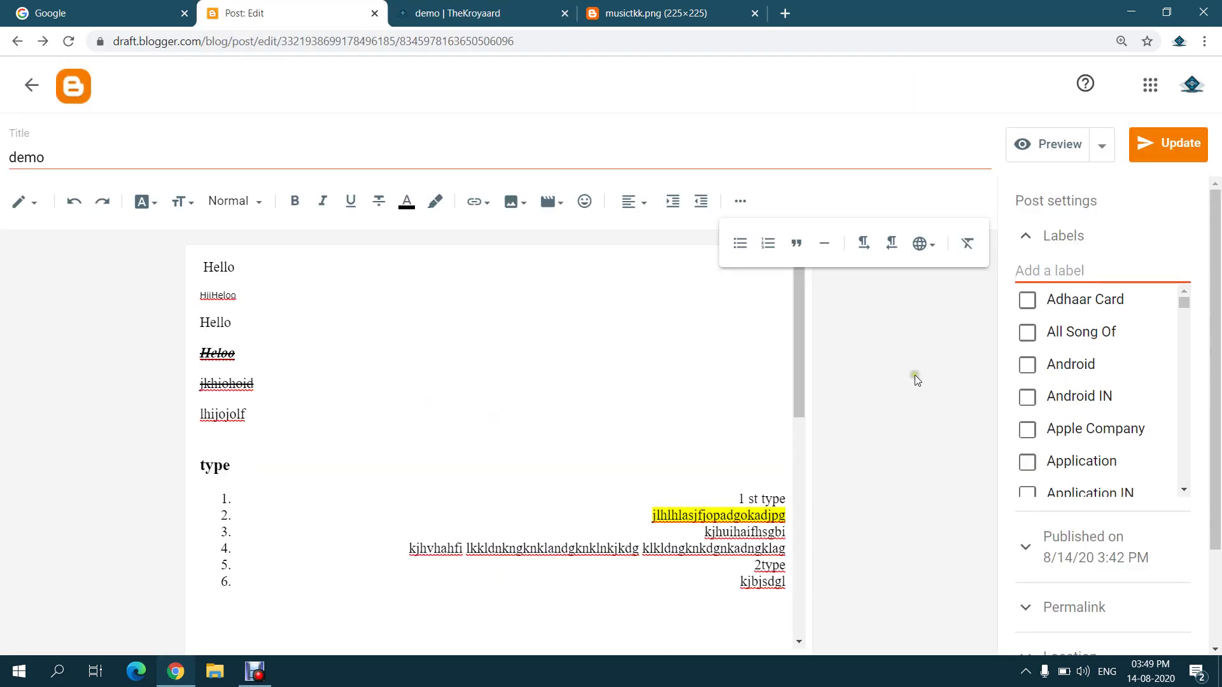
{"action": "scroll", "coordinate": [1071, 537], "scroll_direction": "down", "scroll_amount": 2}
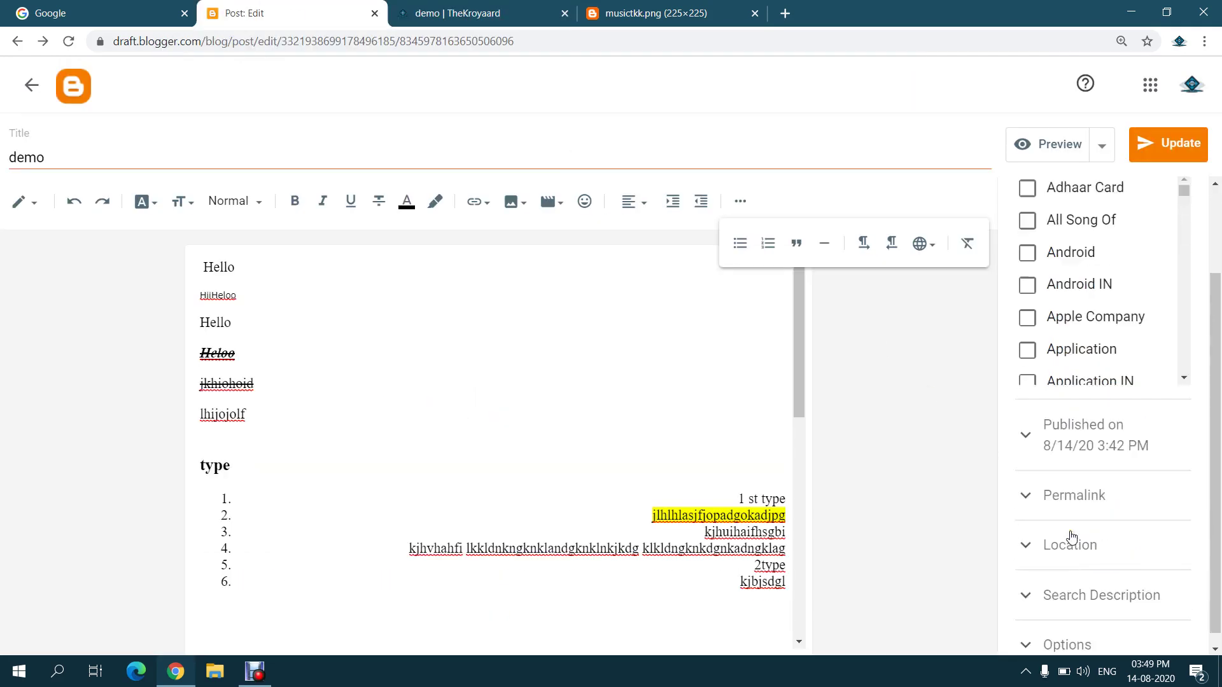
{"action": "left_click", "coordinate": [1038, 438]}
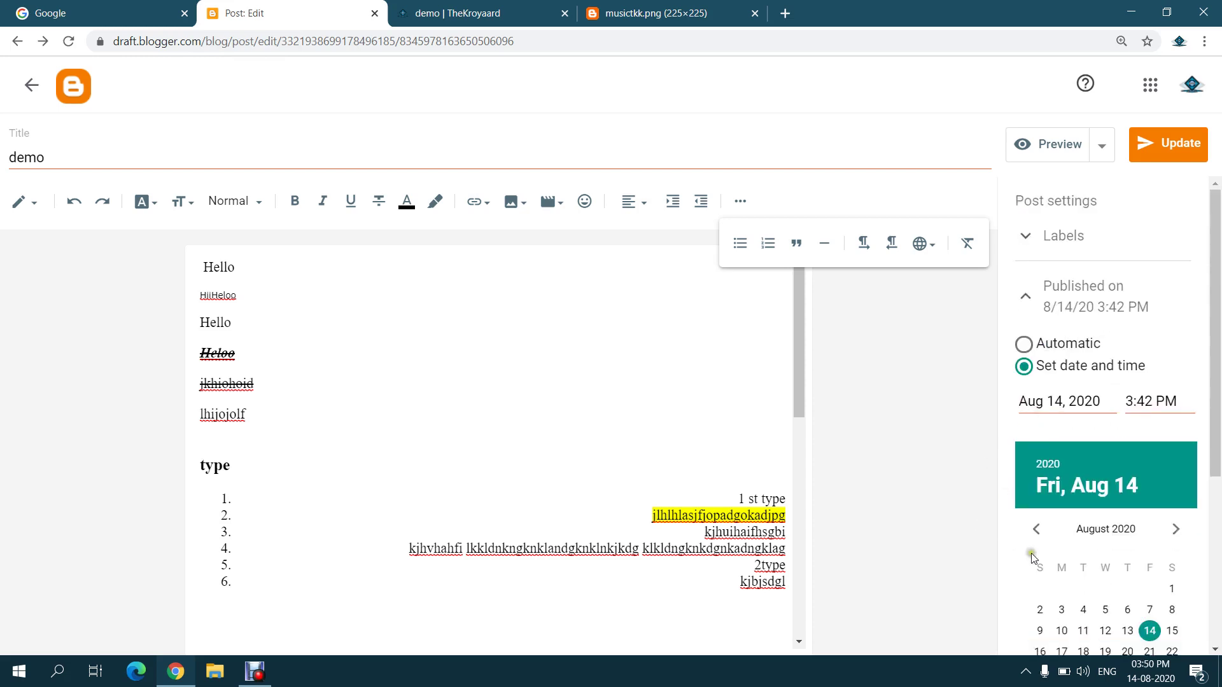
{"action": "scroll", "coordinate": [1034, 550], "scroll_direction": "down", "scroll_amount": 4}
{"action": "left_click", "coordinate": [1031, 493]}
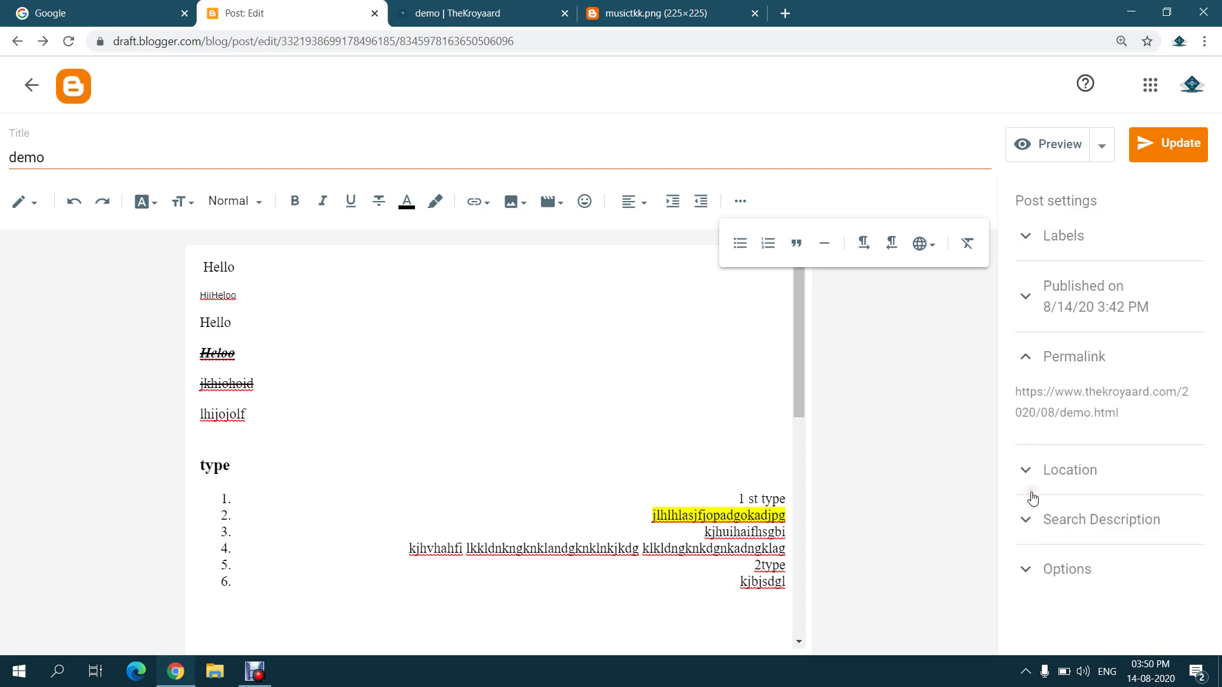
Compare the published page's web address with the permalink and the post title in the editor
{"action": "left_click", "coordinate": [542, 13]}
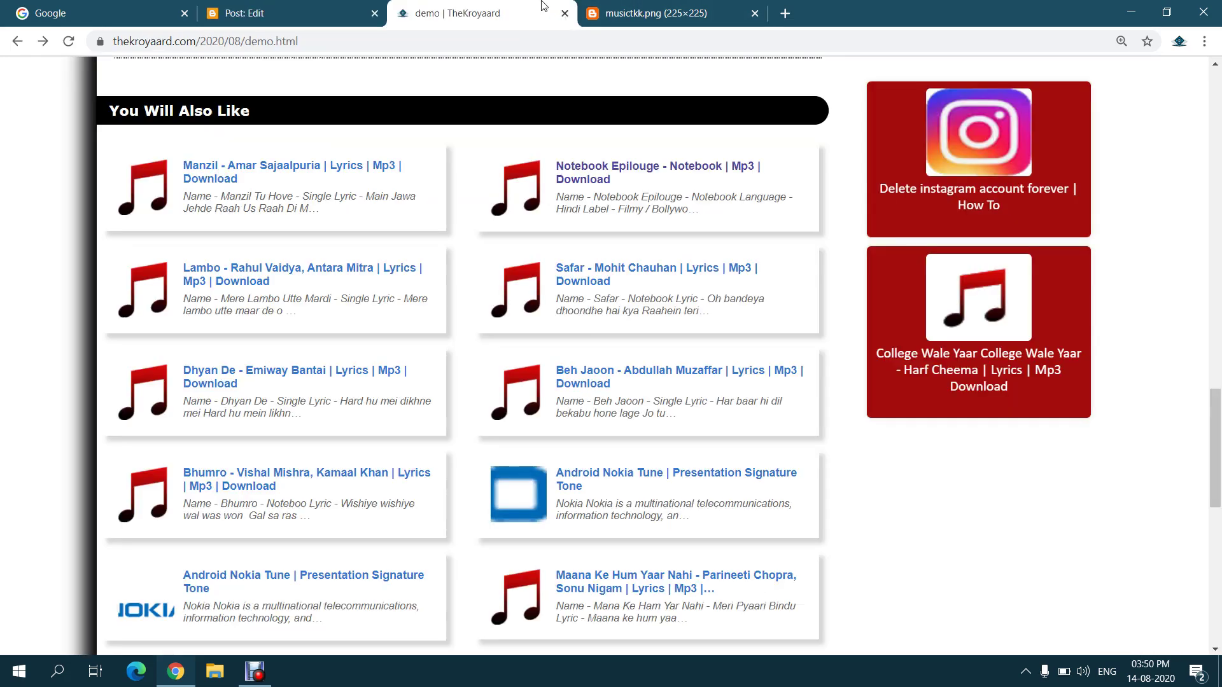
{"action": "left_click", "coordinate": [381, 39]}
{"action": "left_click", "coordinate": [320, 9]}
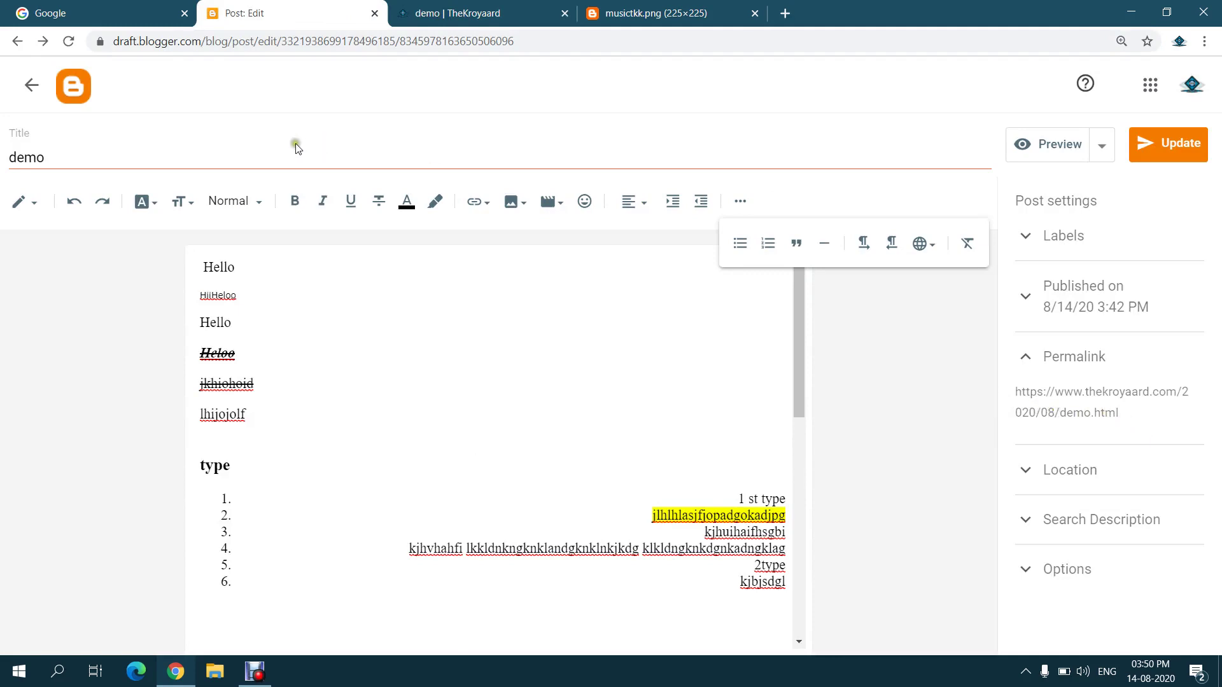
{"action": "left_click", "coordinate": [241, 165]}
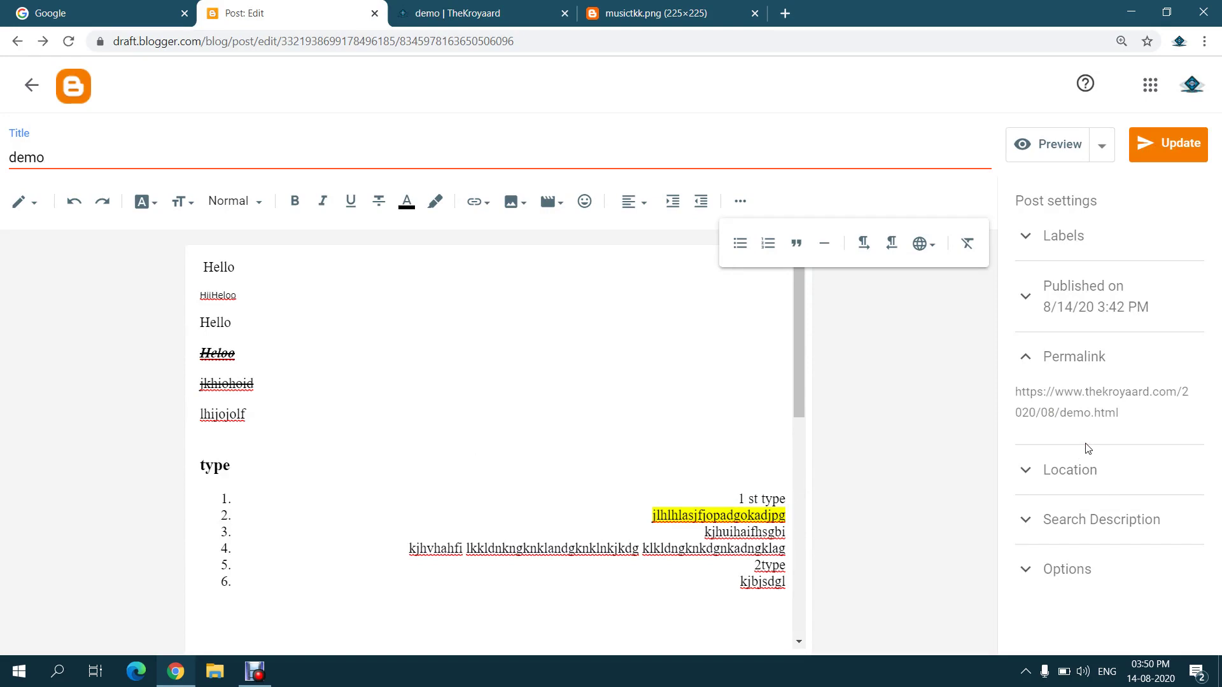
Show the post's location settings and look at the map and the location name field
{"action": "left_click", "coordinate": [1050, 465]}
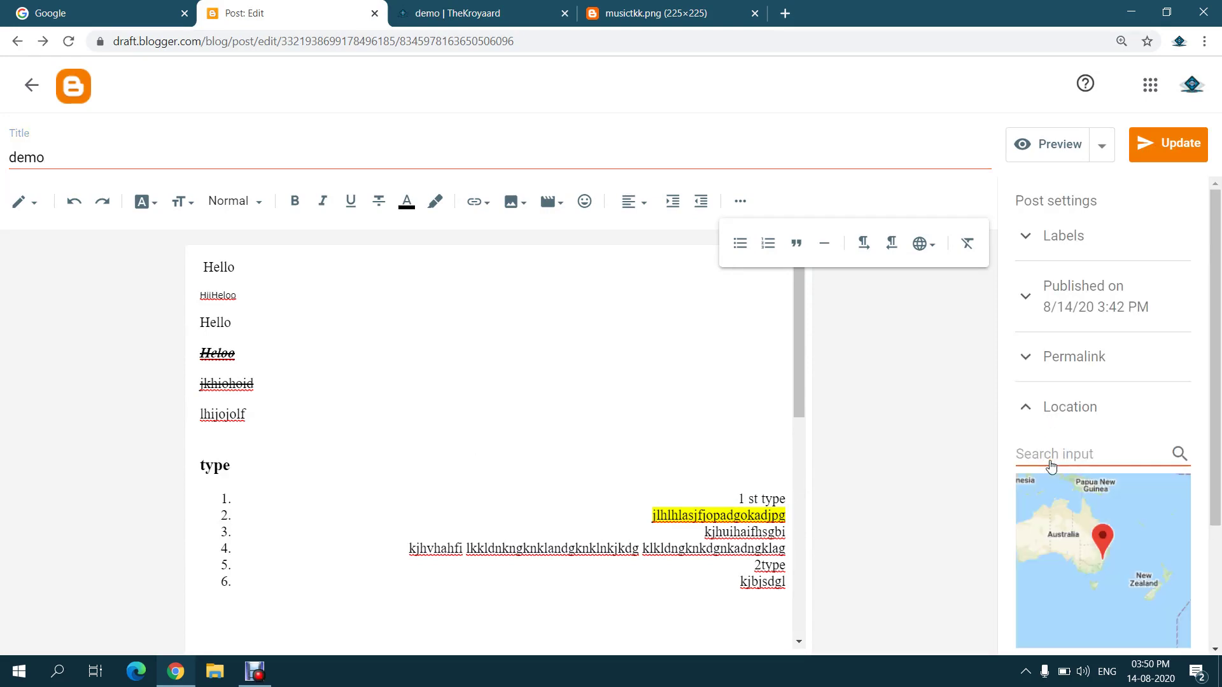
{"action": "scroll", "coordinate": [1087, 436], "scroll_direction": "down", "scroll_amount": 3}
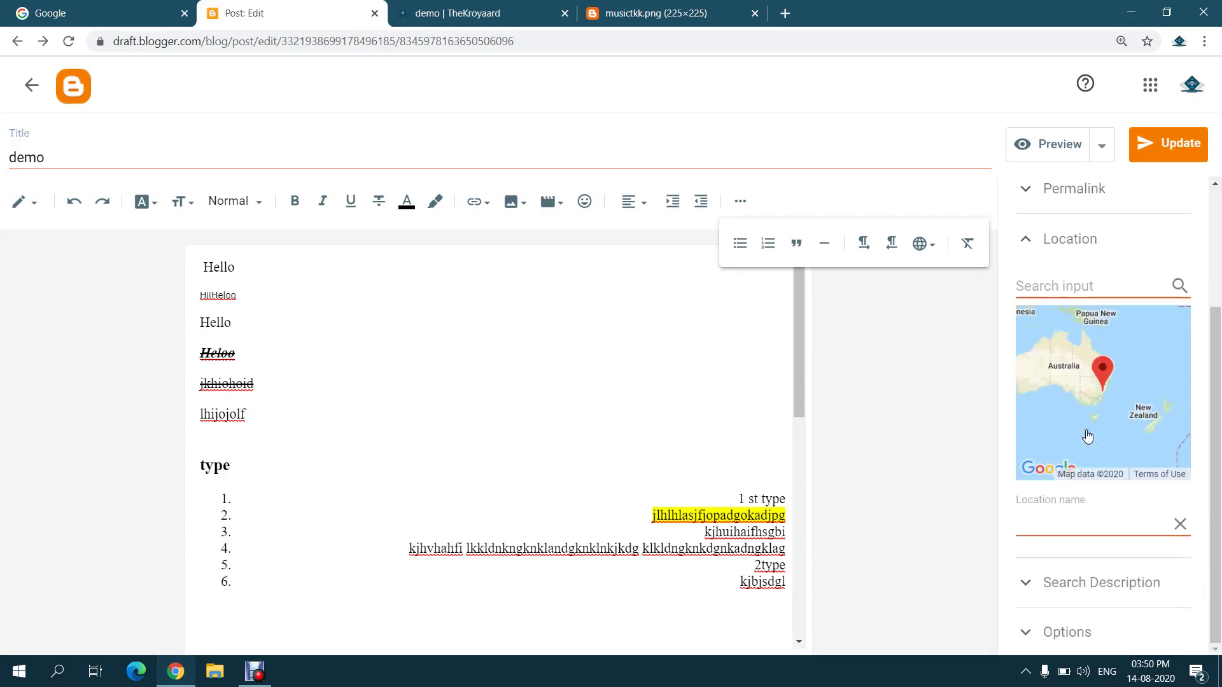
Select the post's body text from the first "Hello" through "2type" and enter "ghdg" as the post's search description
{"action": "left_click", "coordinate": [1044, 578]}
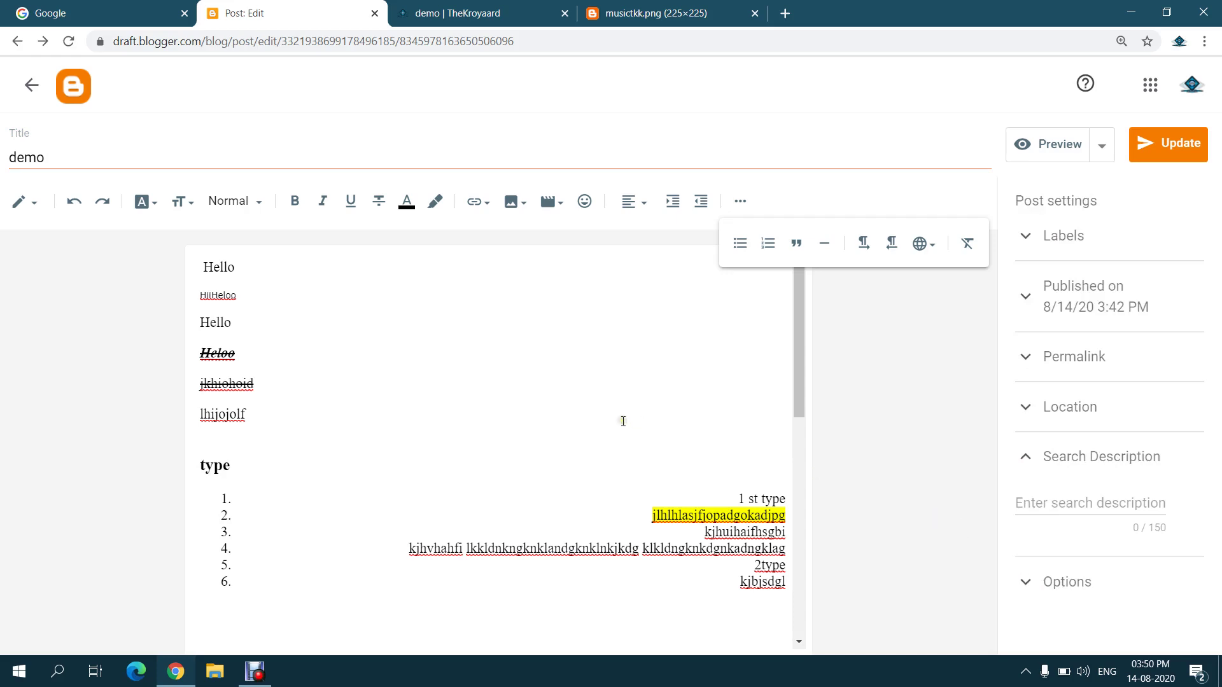
{"action": "left_click_drag", "start_coordinate": [205, 266], "coordinate": [654, 585]}
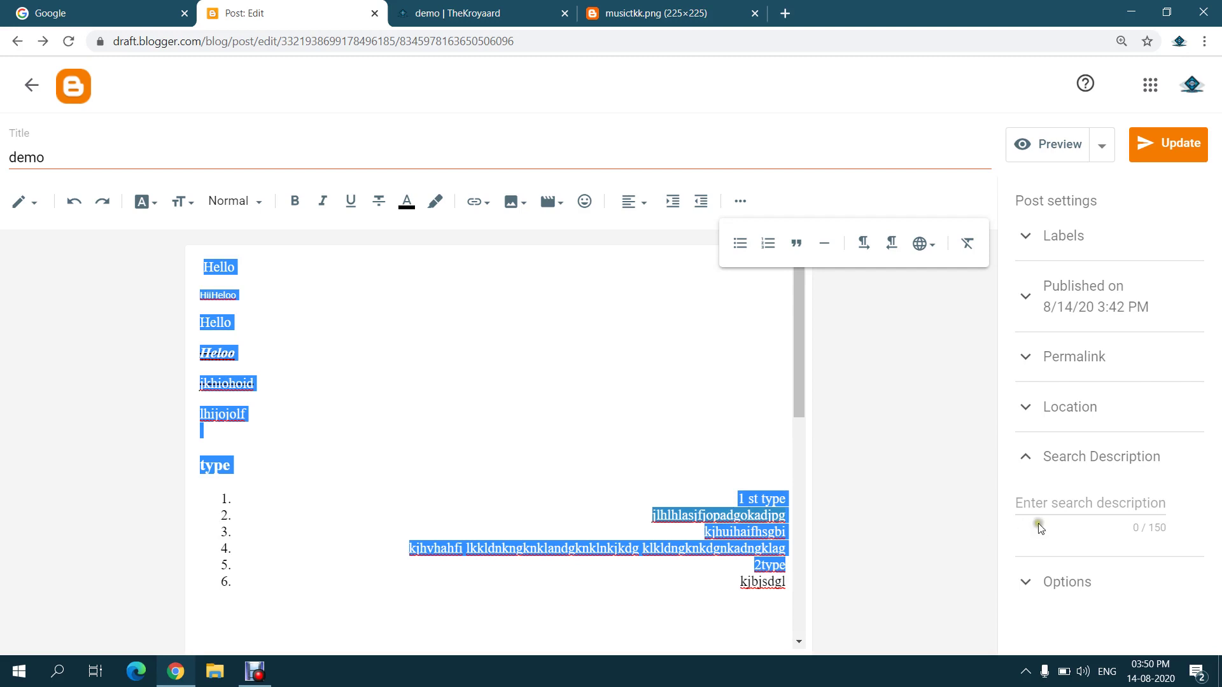
{"action": "left_click", "coordinate": [1069, 505]}
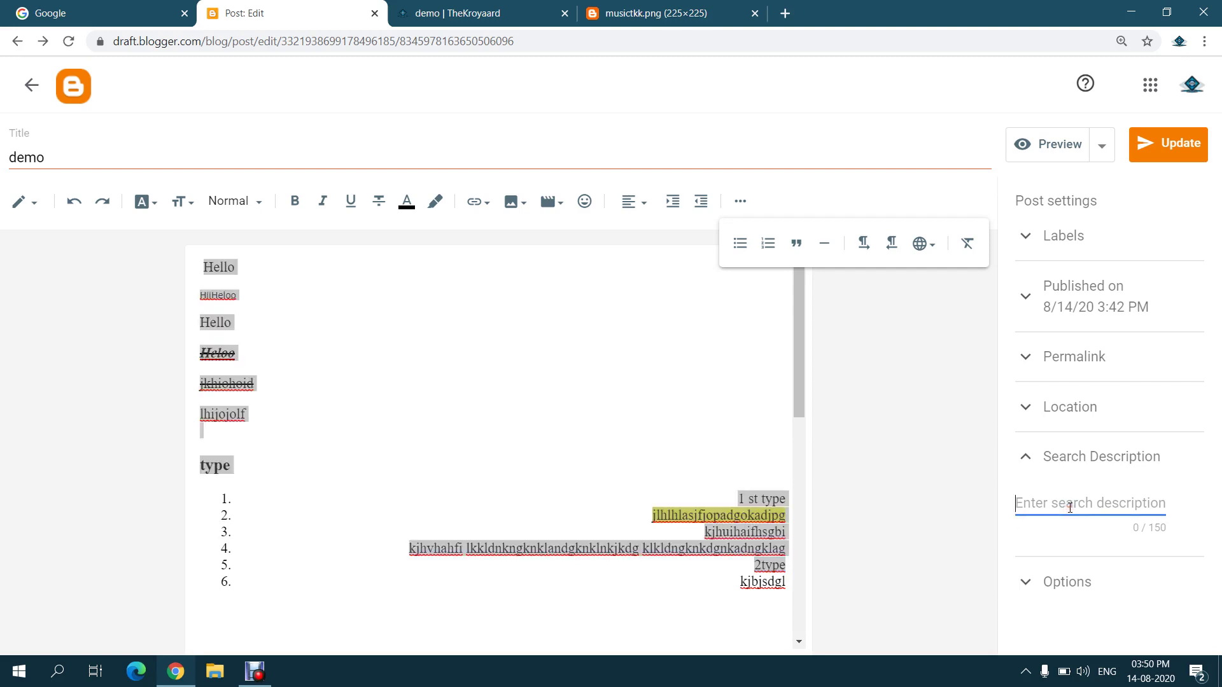
{"action": "type", "text": "ghdg"}
Show the post's reader comment options and look at the comment form on the published demo page
{"action": "left_click", "coordinate": [1026, 581]}
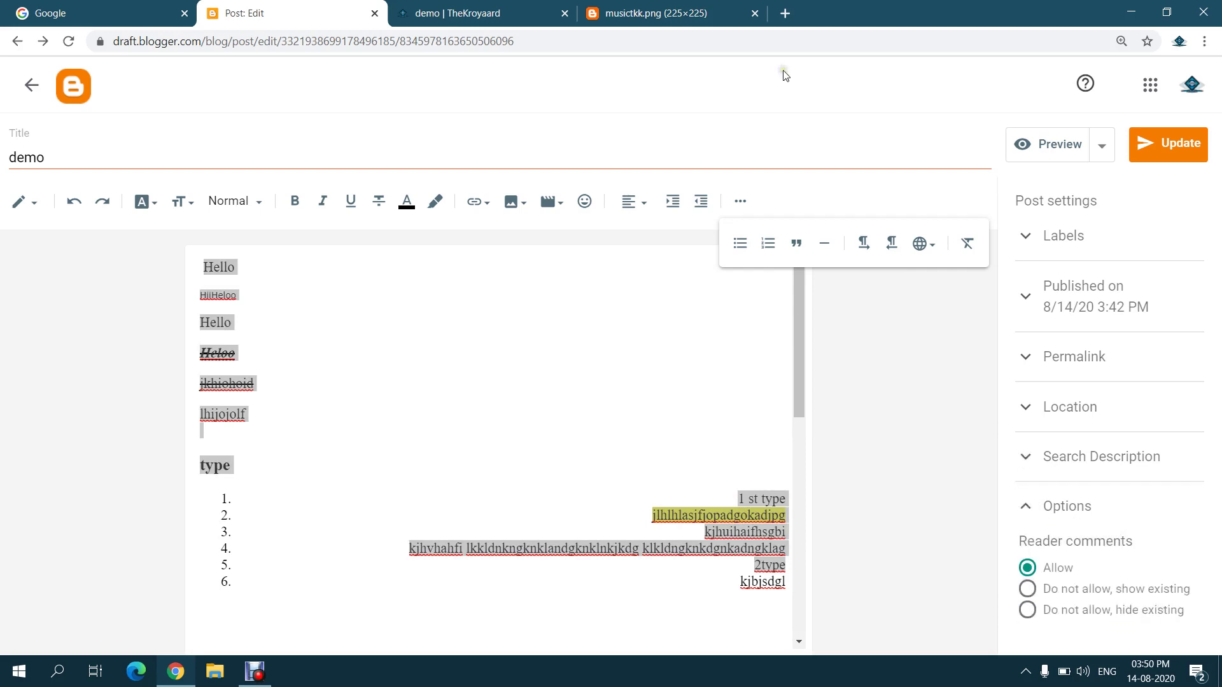
{"action": "left_click", "coordinate": [483, 13]}
{"action": "scroll", "coordinate": [486, 241], "scroll_direction": "up", "scroll_amount": 7}
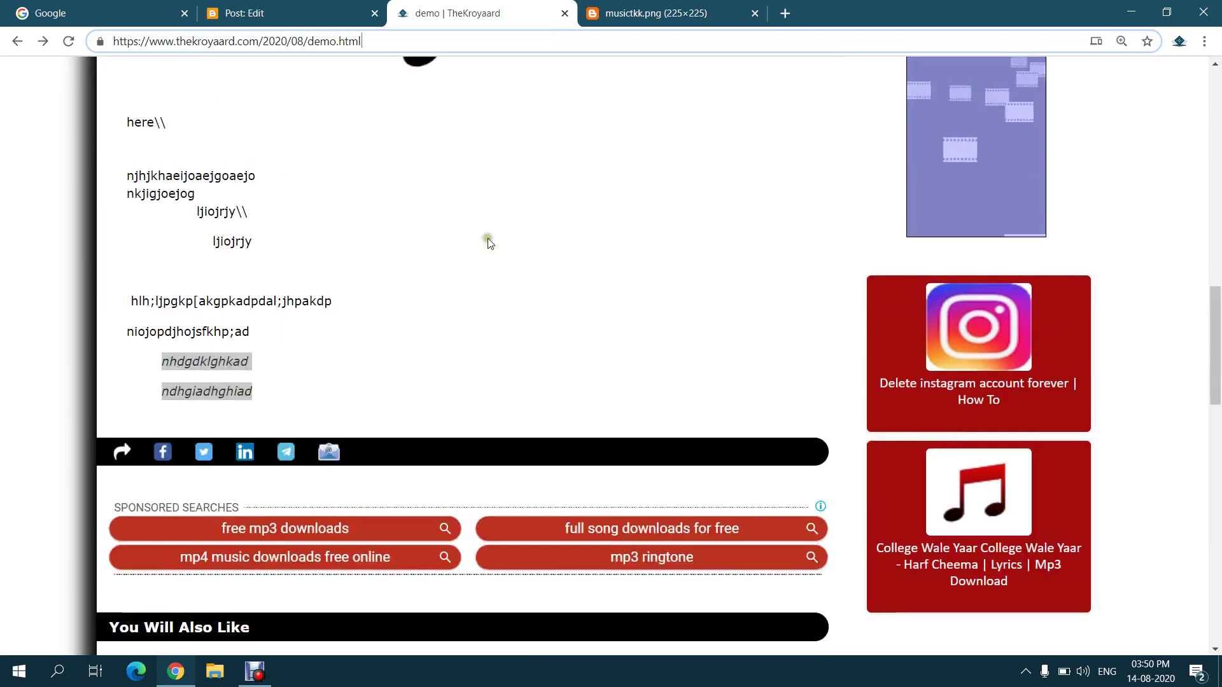
{"action": "scroll", "coordinate": [487, 240], "scroll_direction": "down", "scroll_amount": 15}
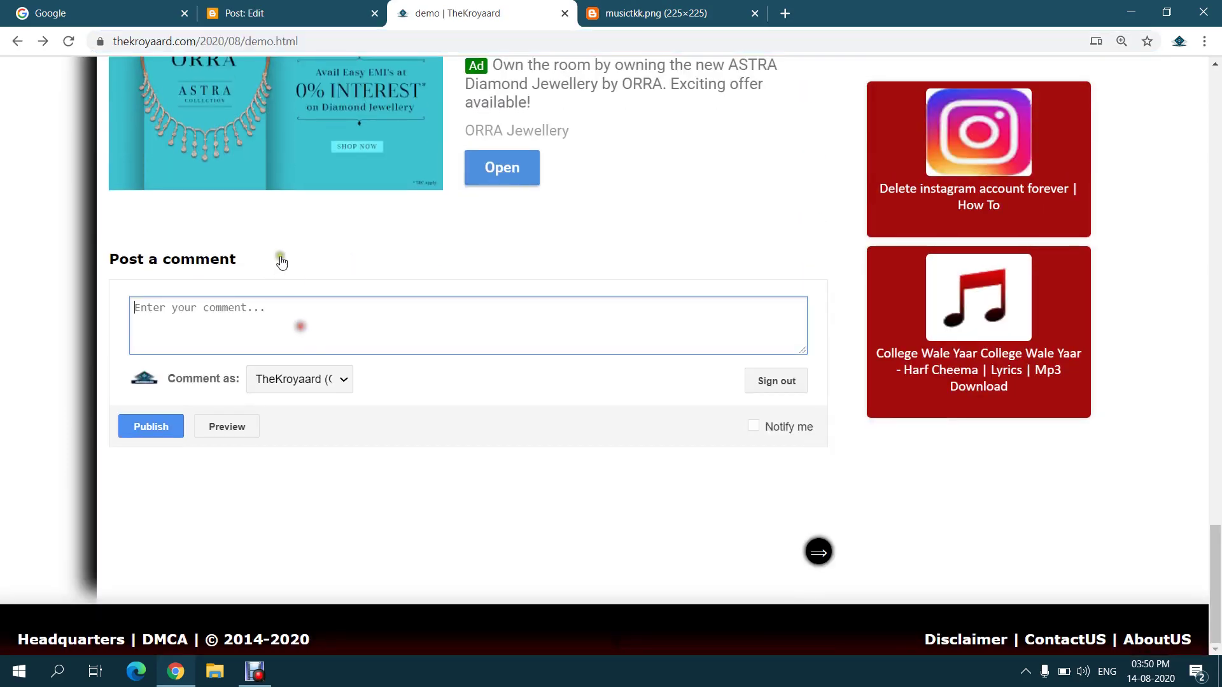
Return to the post editor, set reader comments to "Do not allow, hide existing" and update the post
{"action": "left_click", "coordinate": [266, 9]}
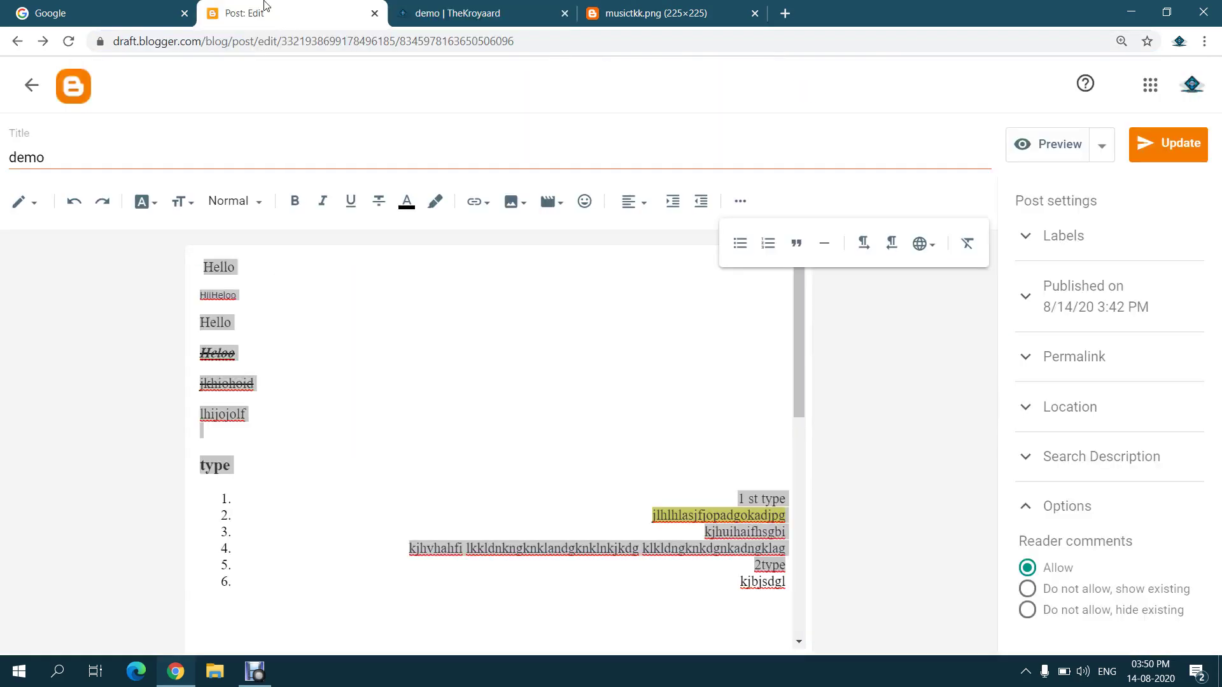
{"action": "left_click", "coordinate": [1027, 611]}
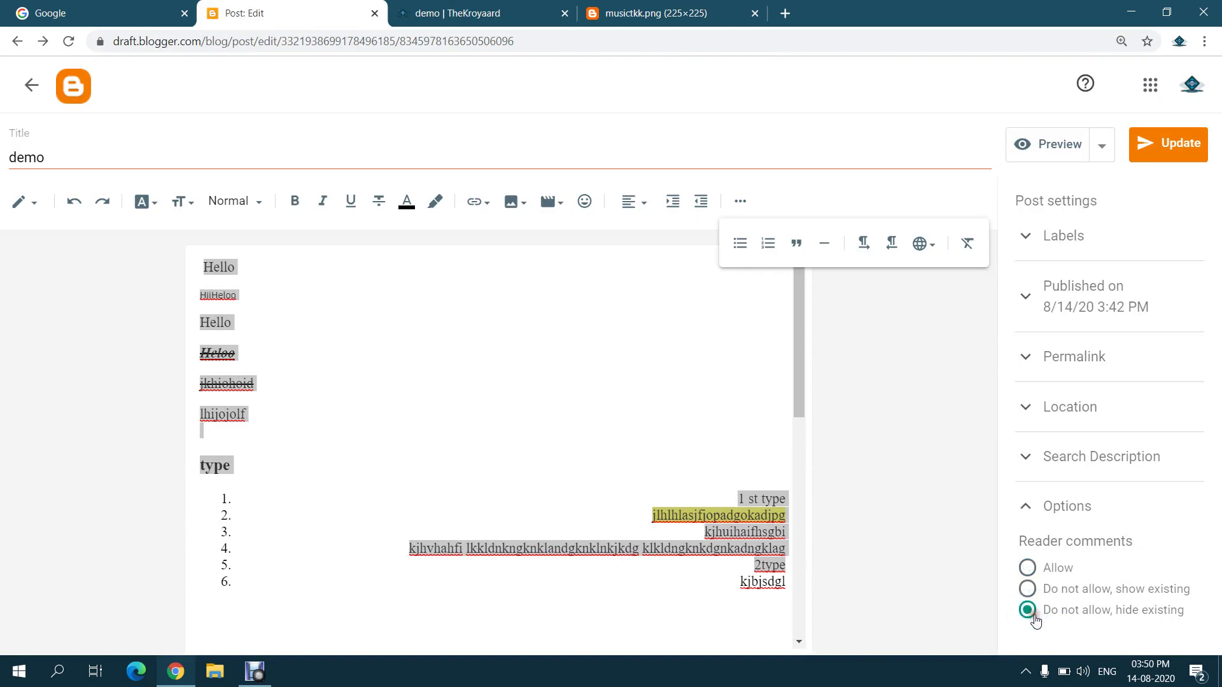
{"action": "left_click", "coordinate": [1159, 149]}
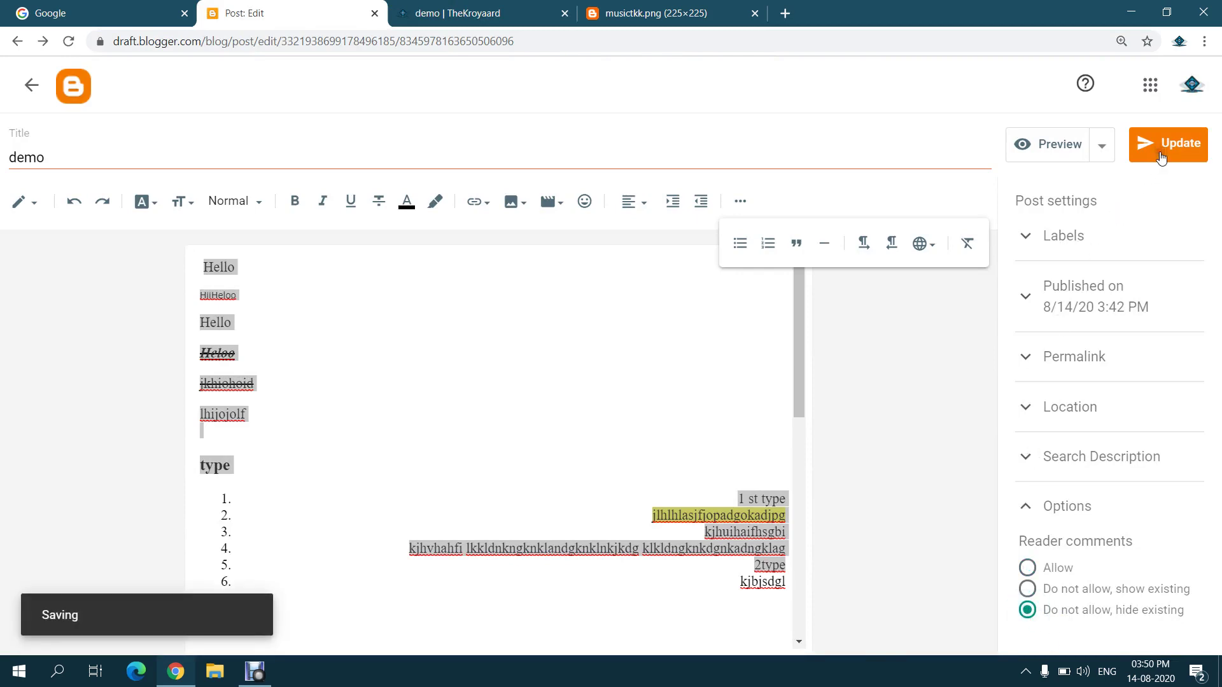
Reload the published demo page to check its comment section below the related posts, and return to the post editor
{"action": "left_click", "coordinate": [430, 8]}
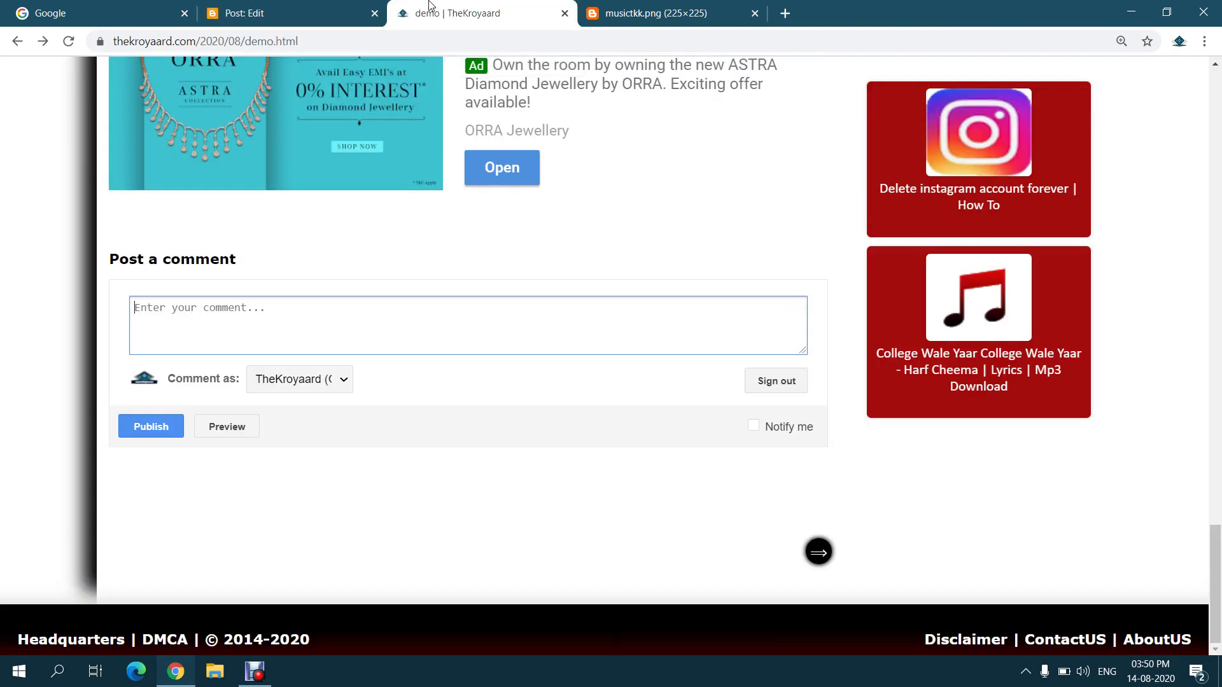
{"action": "left_click", "coordinate": [71, 40]}
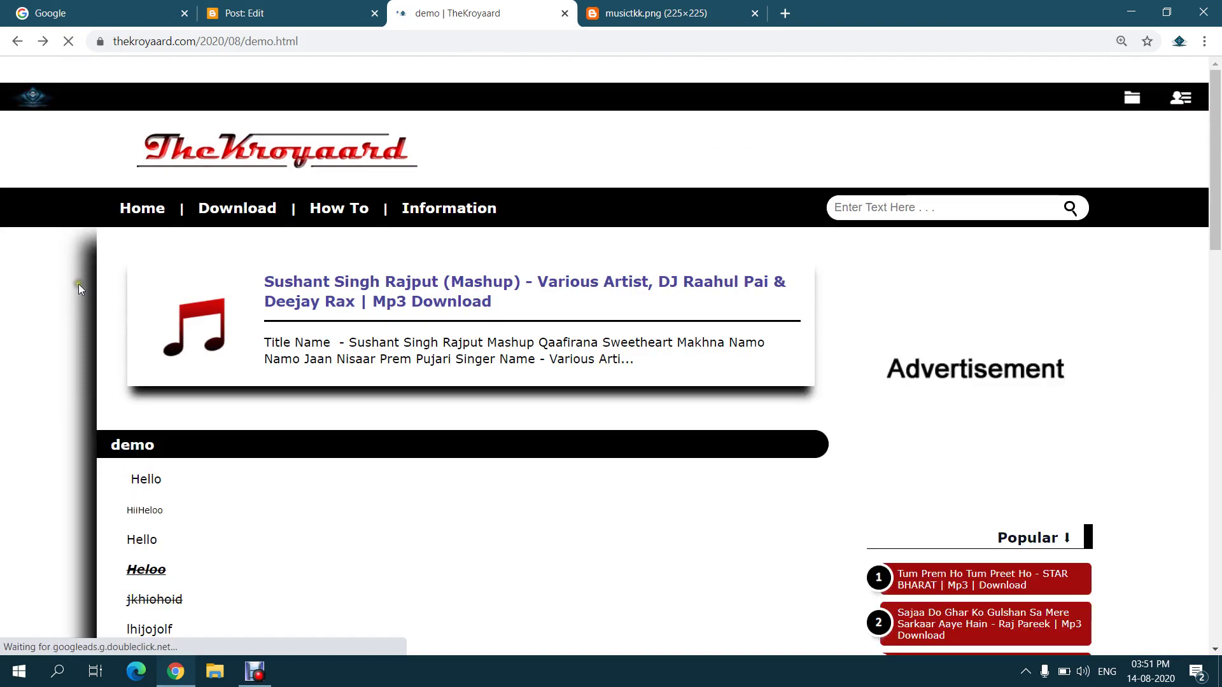
{"action": "scroll", "coordinate": [78, 283], "scroll_direction": "down", "scroll_amount": 20}
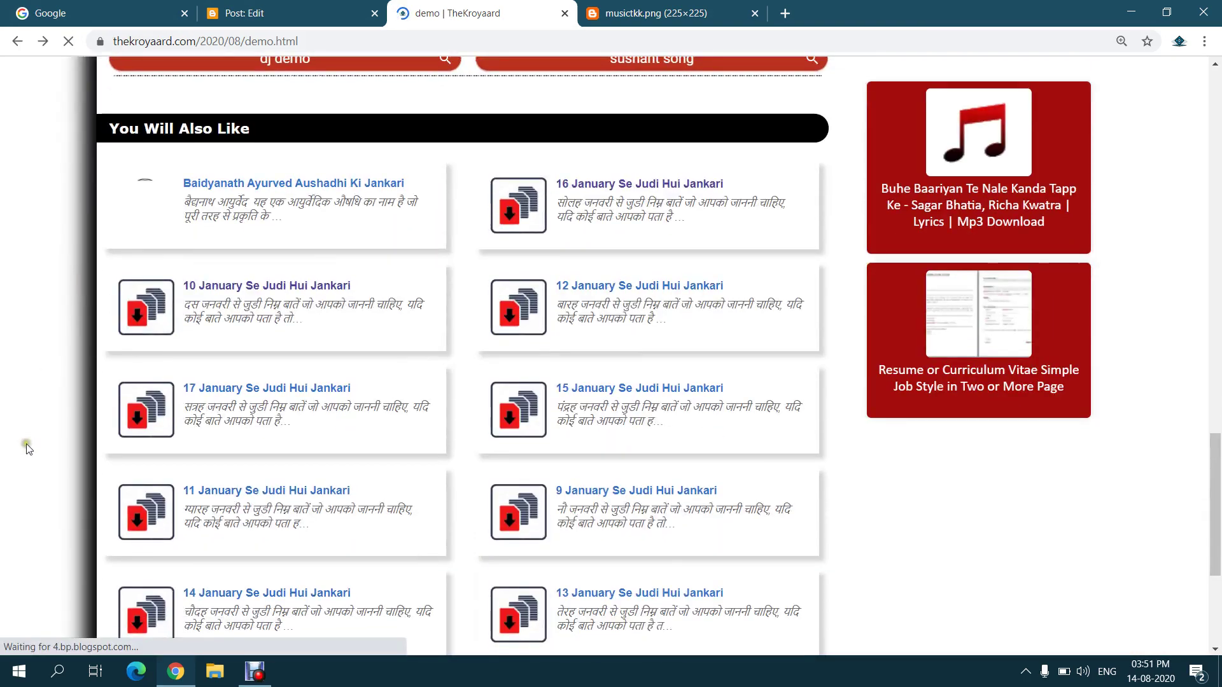
{"action": "scroll", "coordinate": [27, 446], "scroll_direction": "down", "scroll_amount": 5}
{"action": "left_click", "coordinate": [259, 8]}
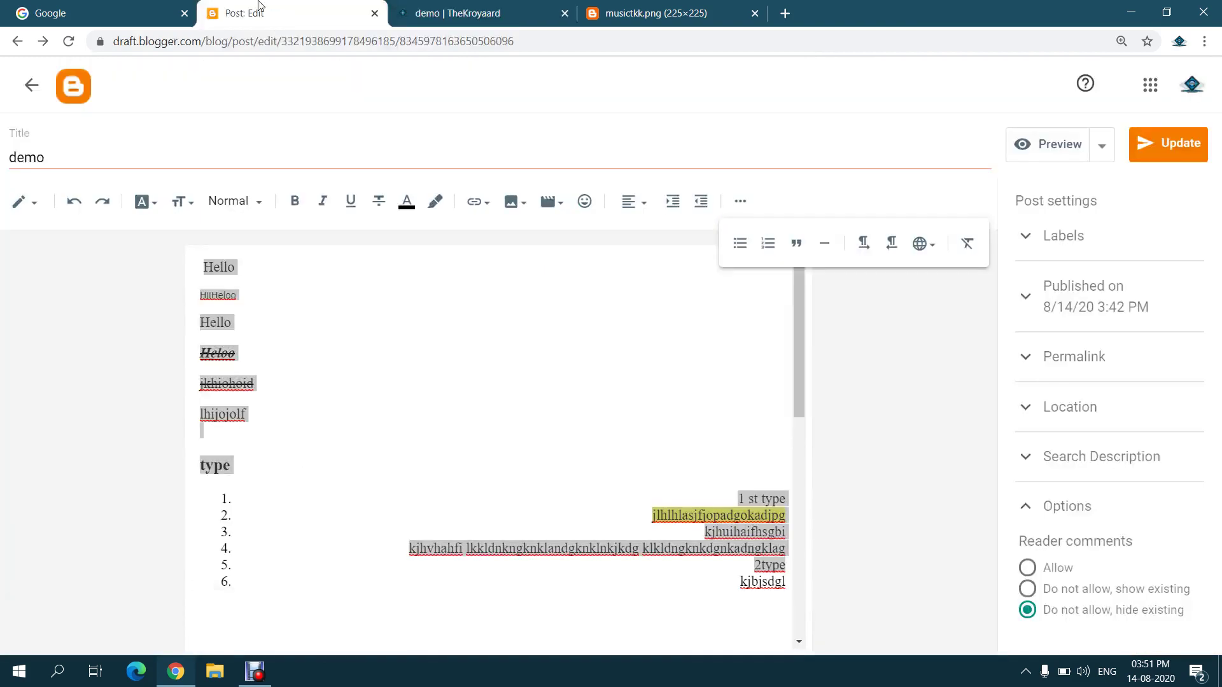